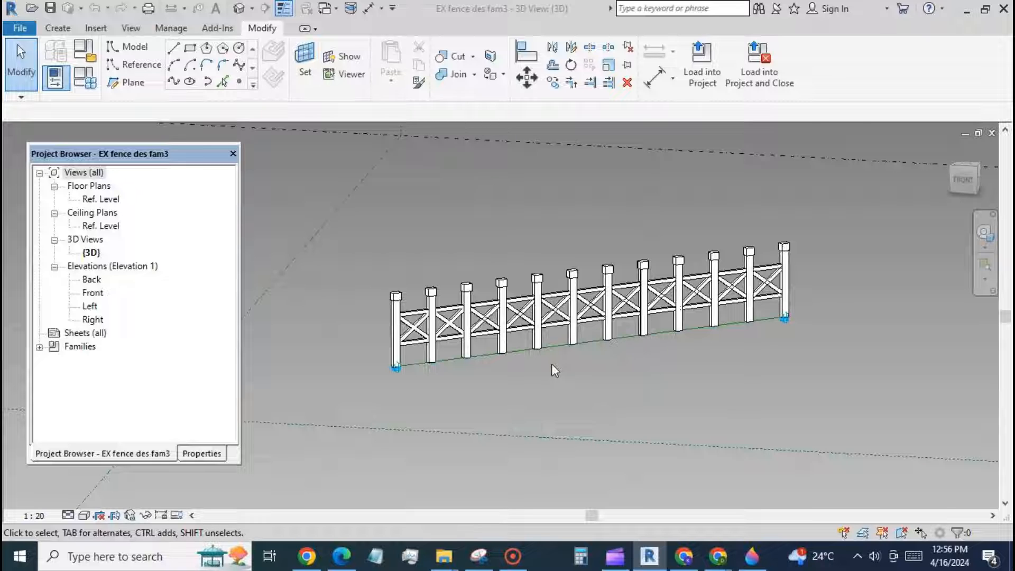
# Step: Open the family of the first repeated post-and-rail component in the fence array for editing
pyautogui.scroll(1, 552, 364)
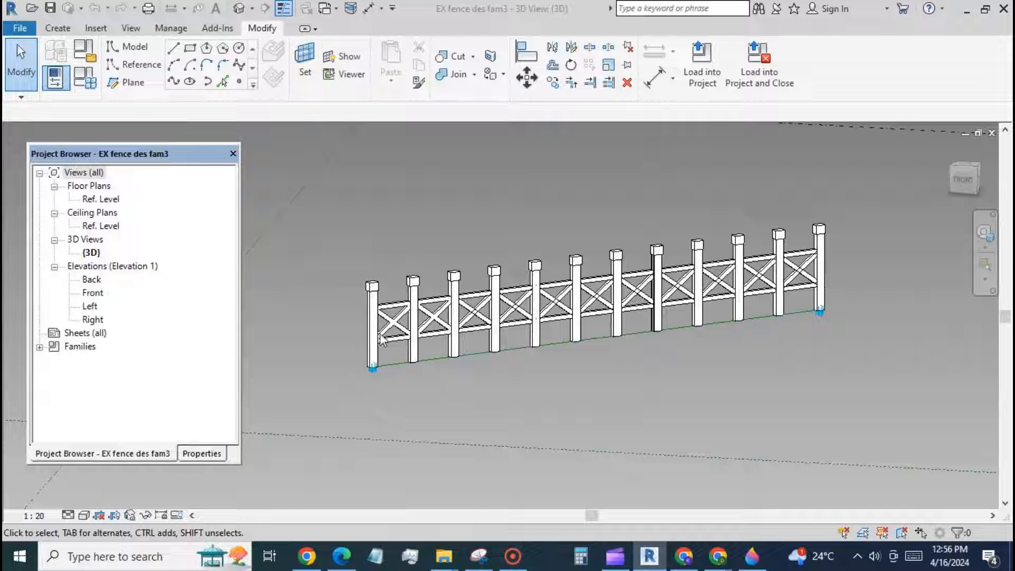
pyautogui.click(415, 397)
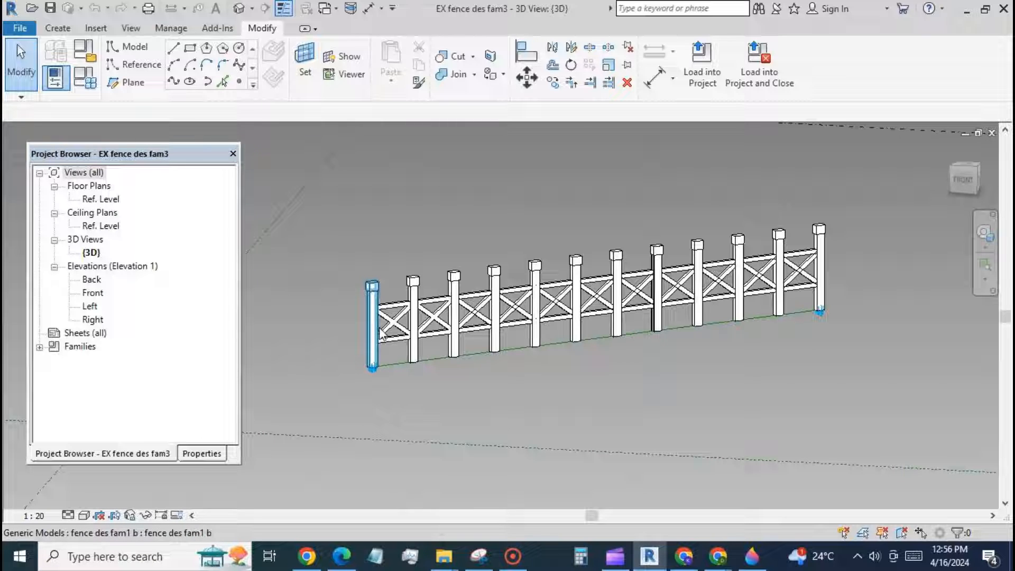
pyautogui.press('Tab')
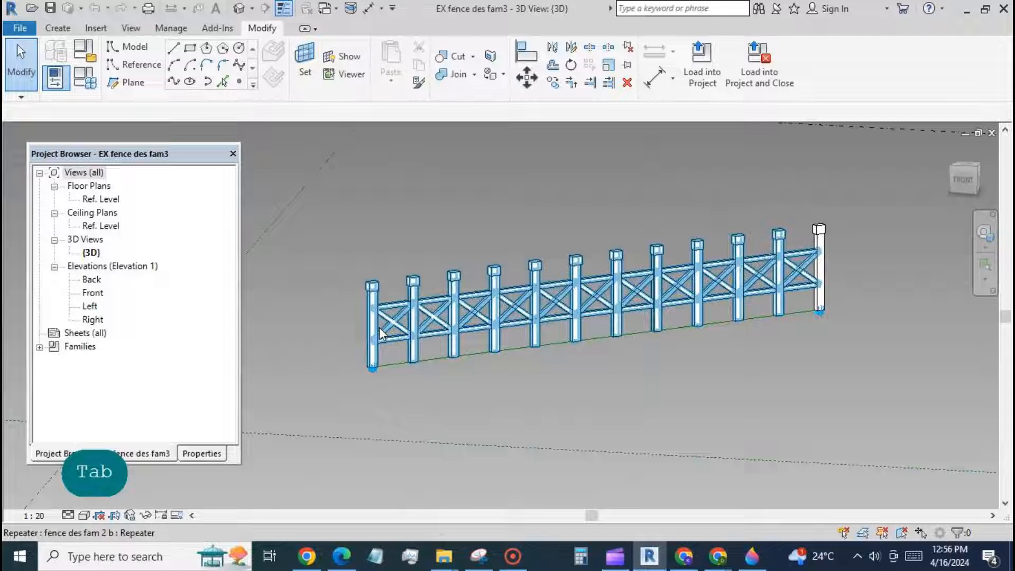
pyautogui.press('Tab')
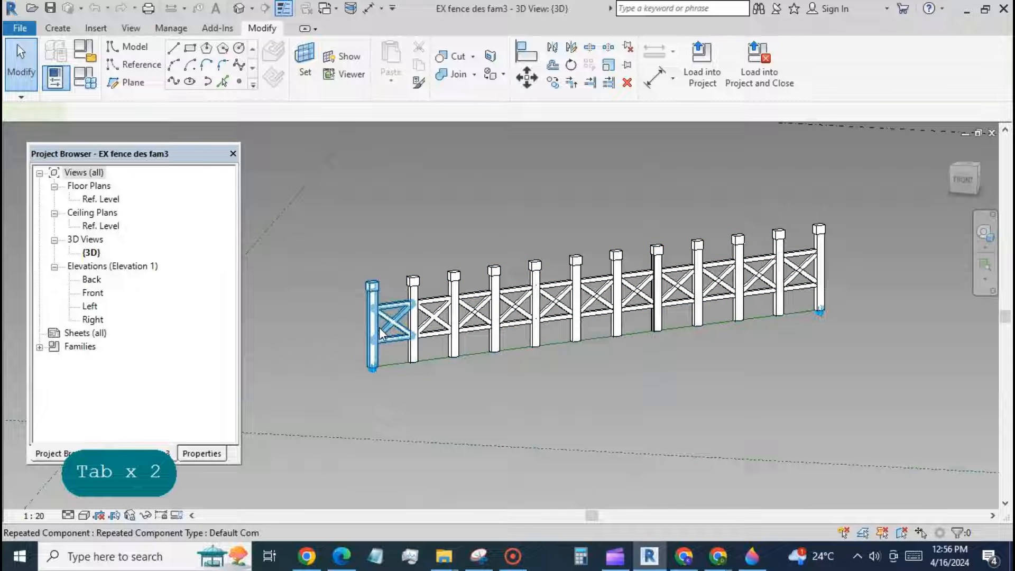
pyautogui.click(380, 330)
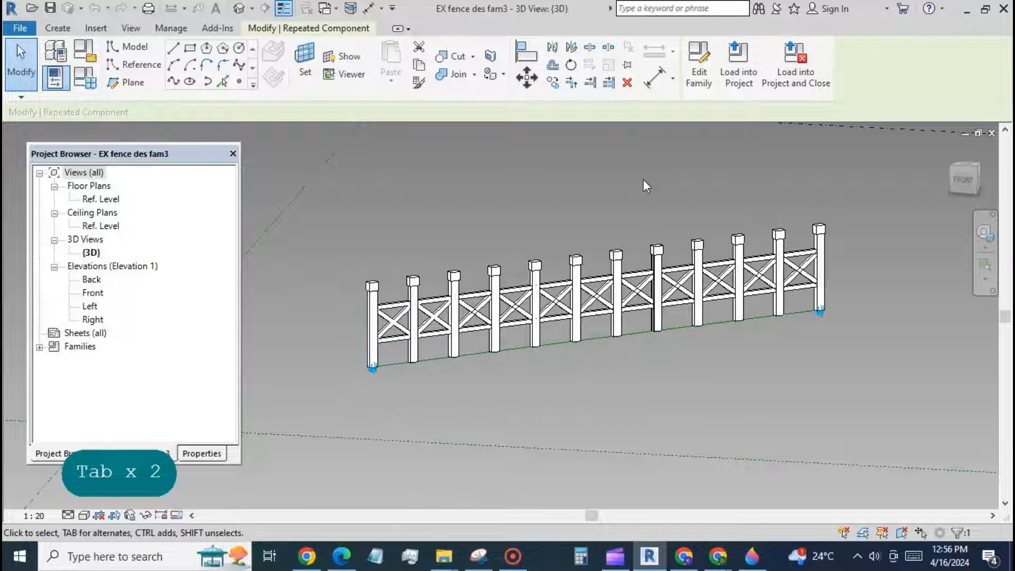
pyautogui.click(698, 66)
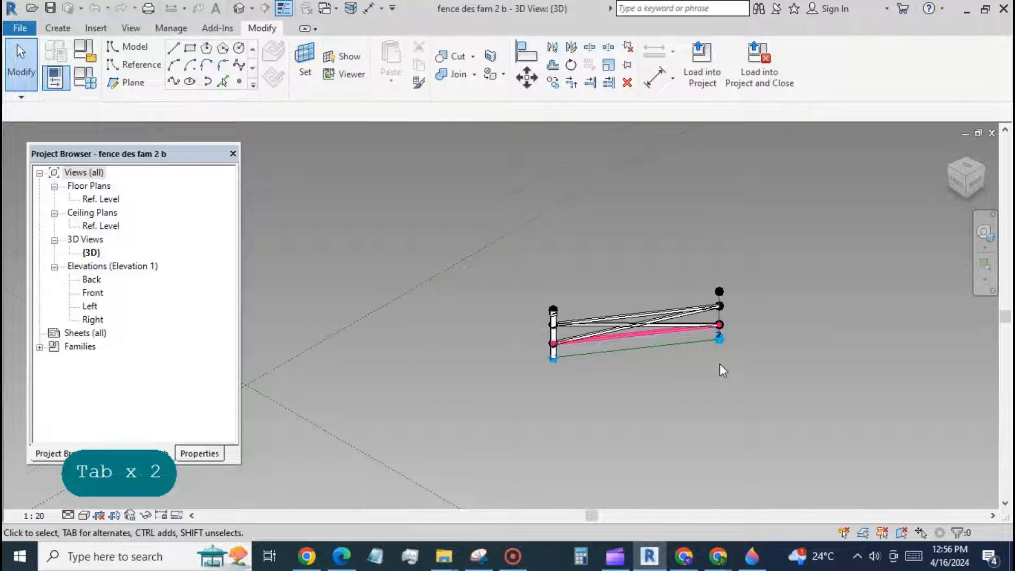
# Step: Open the nested post's family from the fence segment and examine the post in 3D
pyautogui.scroll(3, 719, 363)
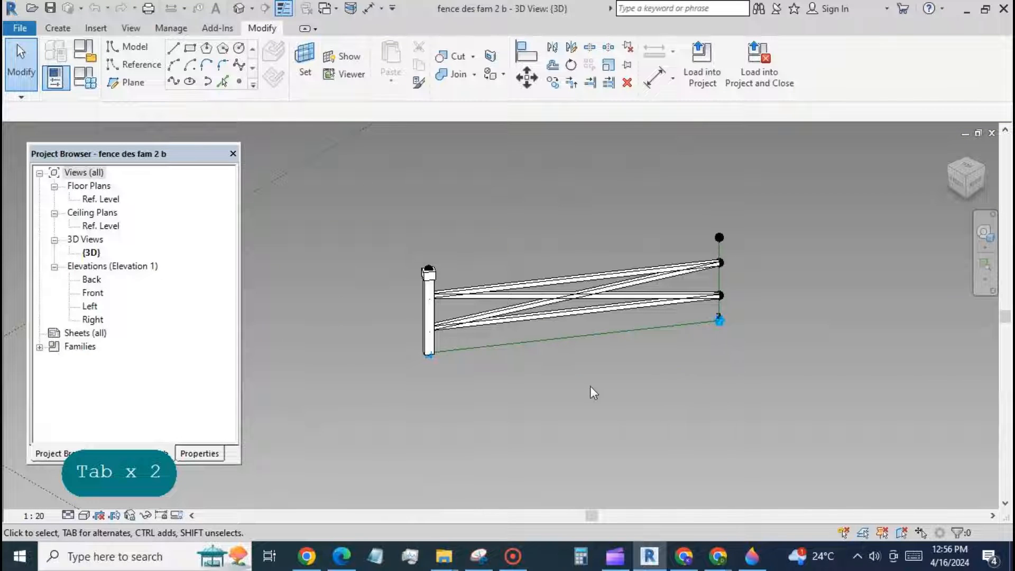
pyautogui.scroll(2, 559, 368)
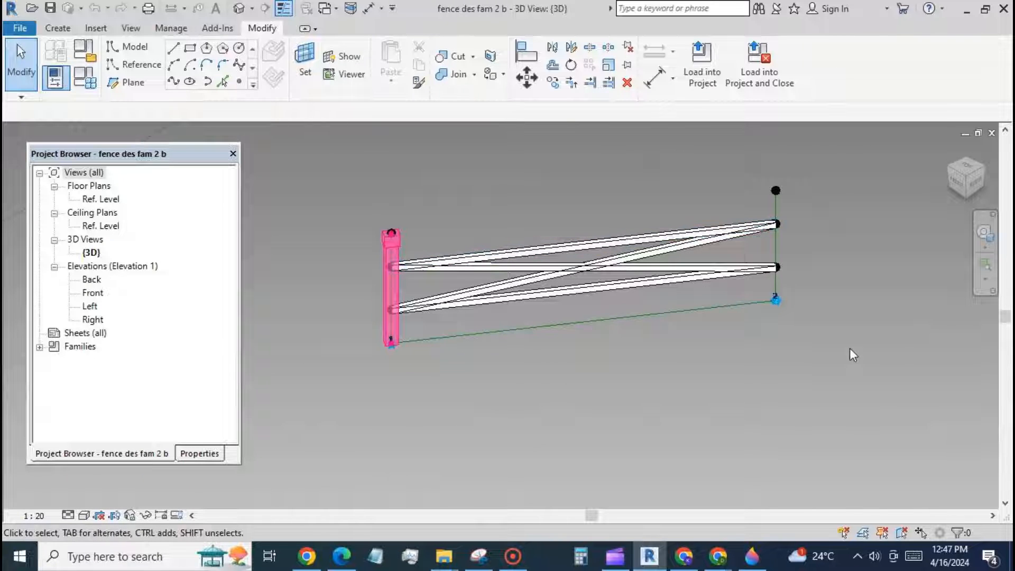
pyautogui.scroll(-2, 849, 348)
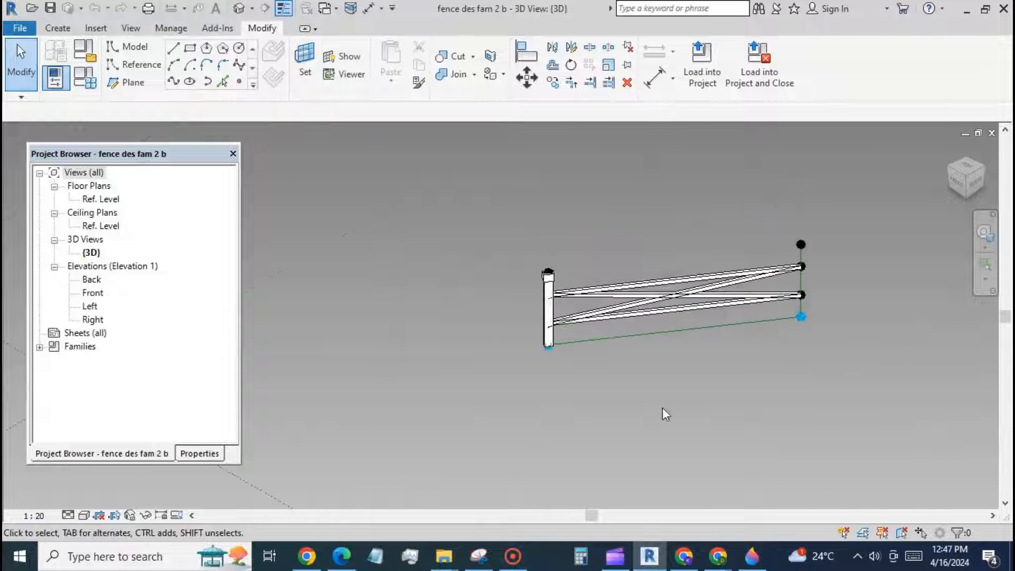
pyautogui.click(555, 310)
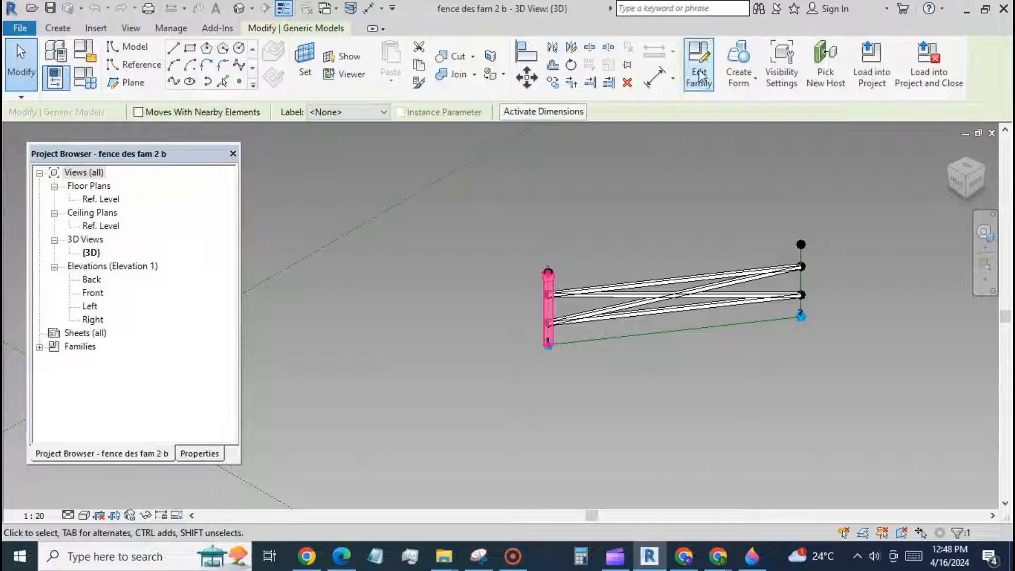
pyautogui.click(701, 74)
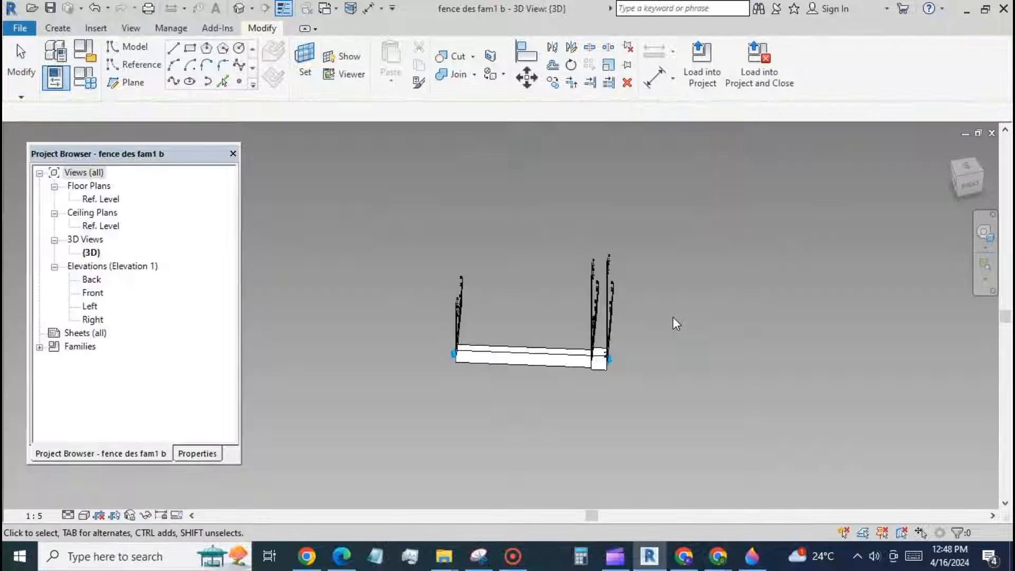
pyautogui.keyDown('shift'); pyautogui.moveTo(671, 433); pyautogui.dragTo(684, 378, button='middle'); pyautogui.keyUp('shift')
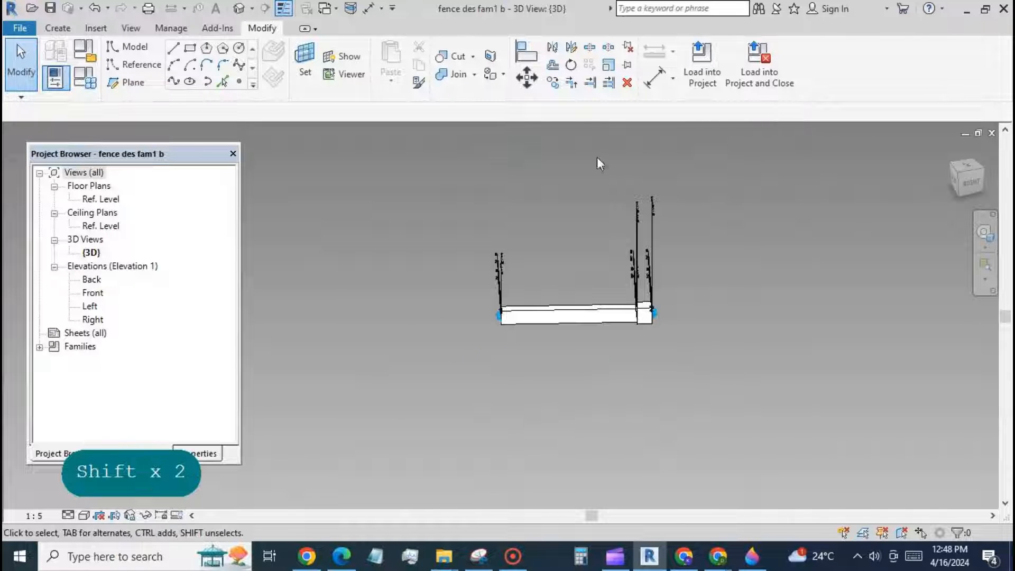
# Step: Return to the fence des fam 2 b family and open the family of one of its rails
pyautogui.click(325, 8)
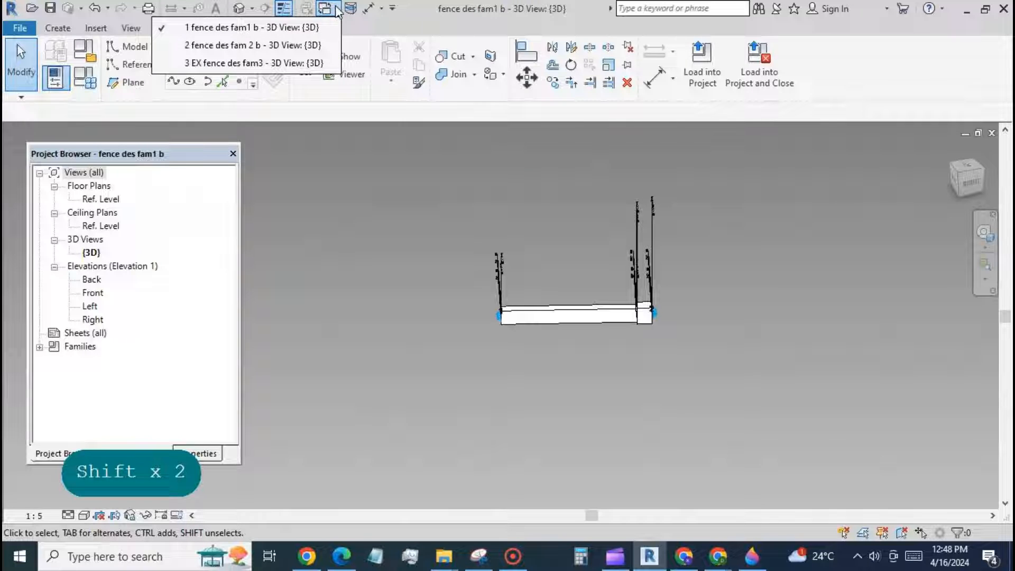
pyautogui.click(333, 48)
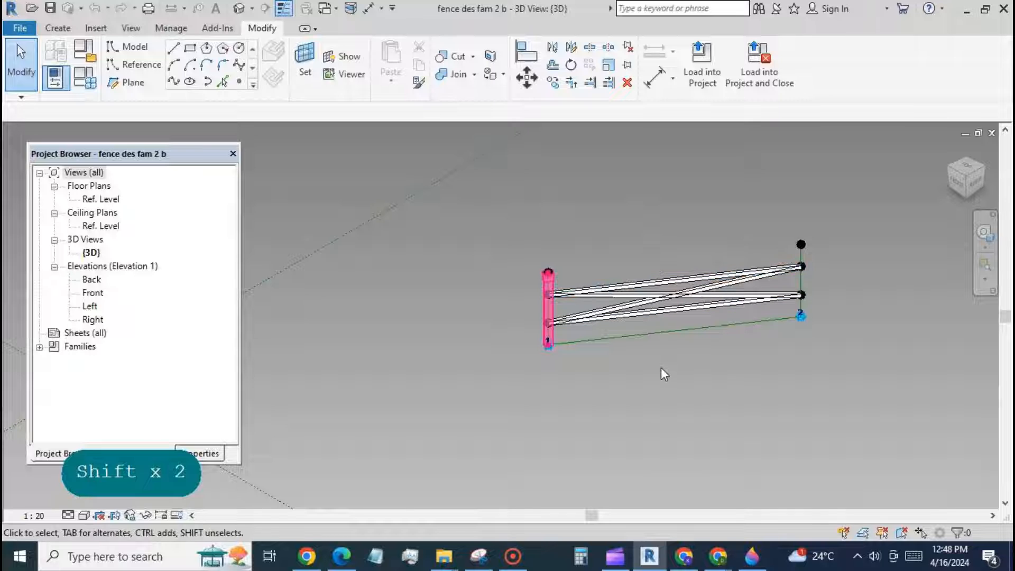
pyautogui.press('Escape')
pyautogui.press('Escape')
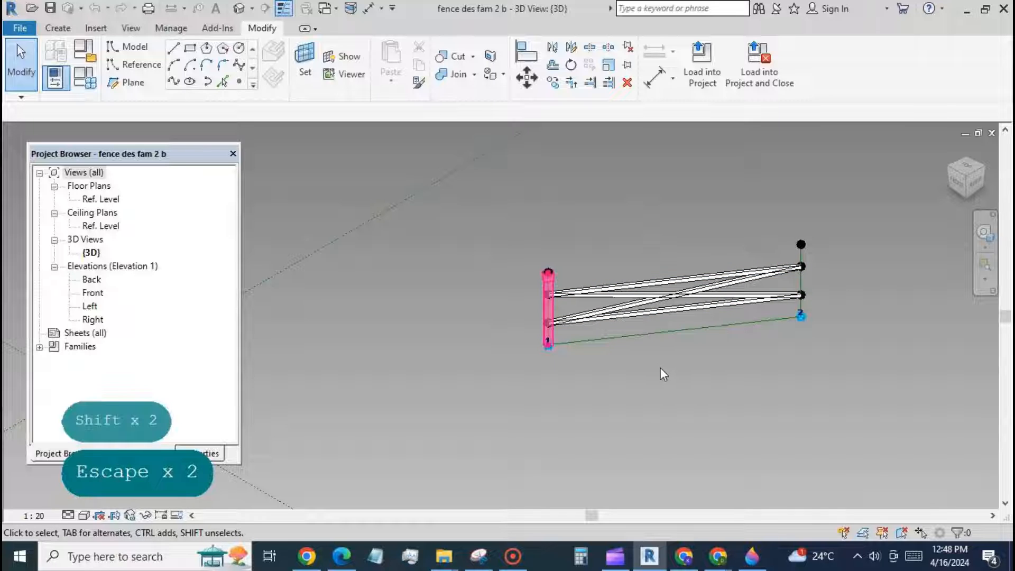
pyautogui.scroll(-2, 563, 383)
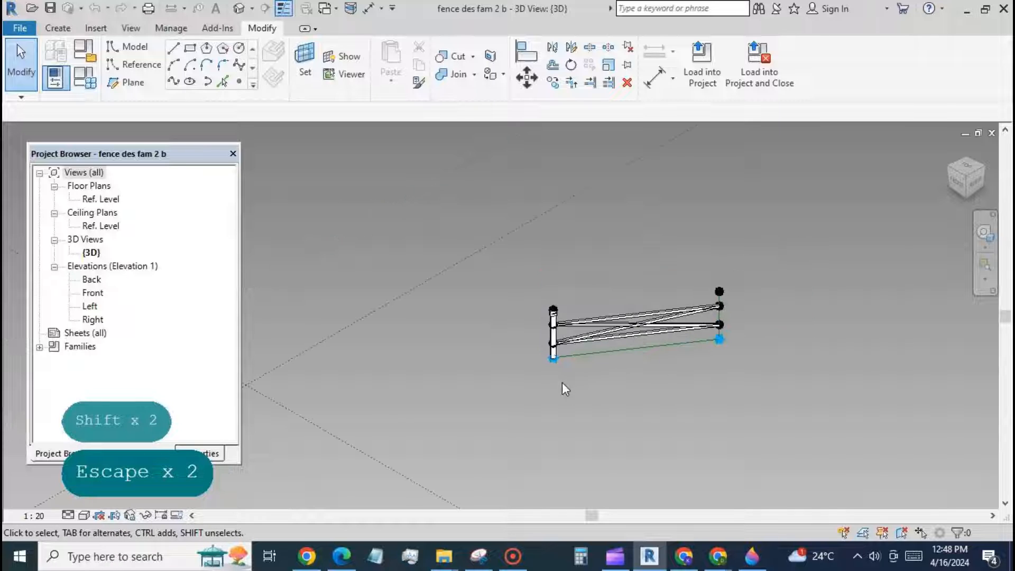
pyautogui.click(625, 337)
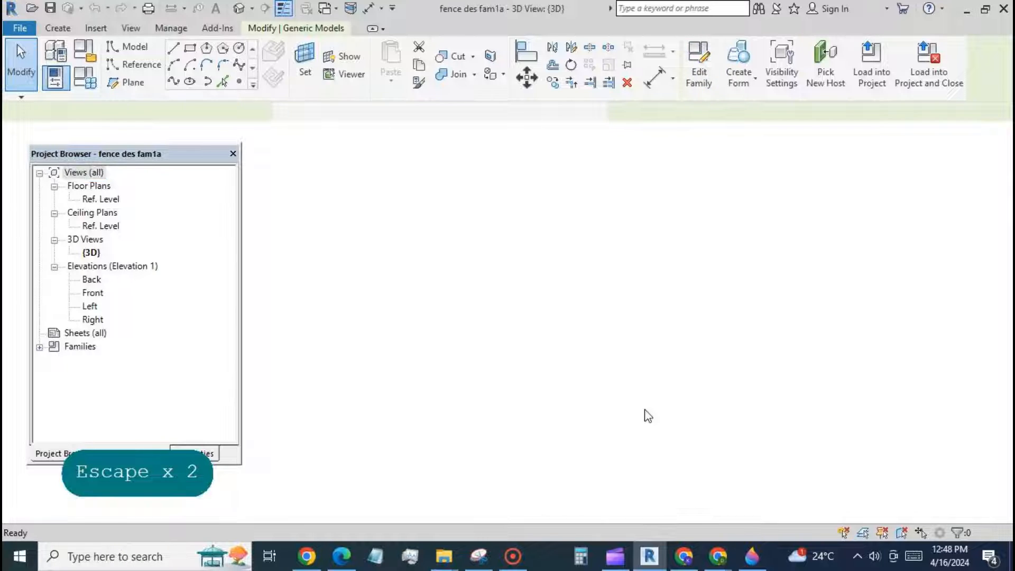
# Step: Examine the rail family's geometry and its hw1 and hd1 dimensions at both ends
pyautogui.scroll(5, 563, 354)
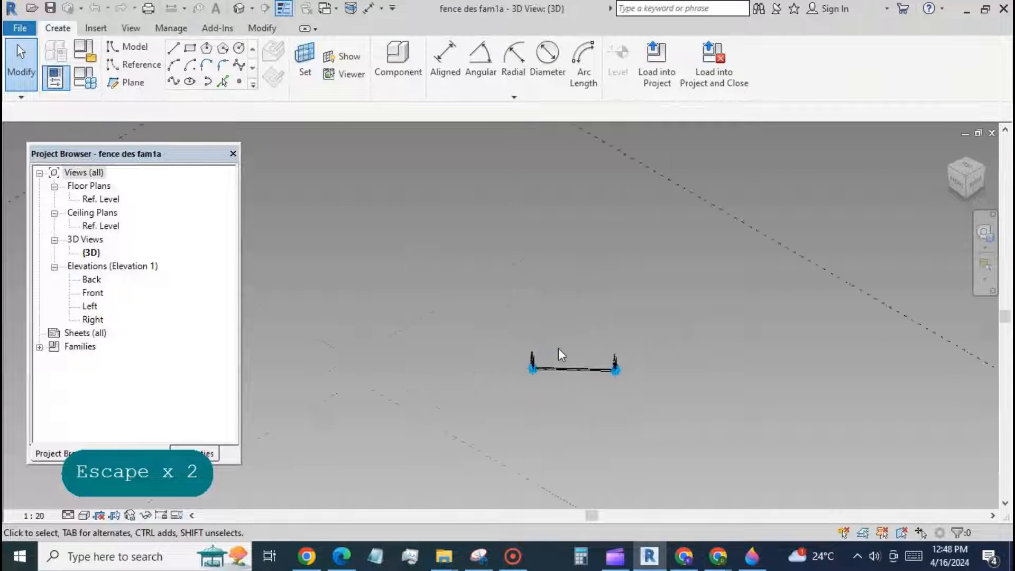
pyautogui.scroll(3, 557, 389)
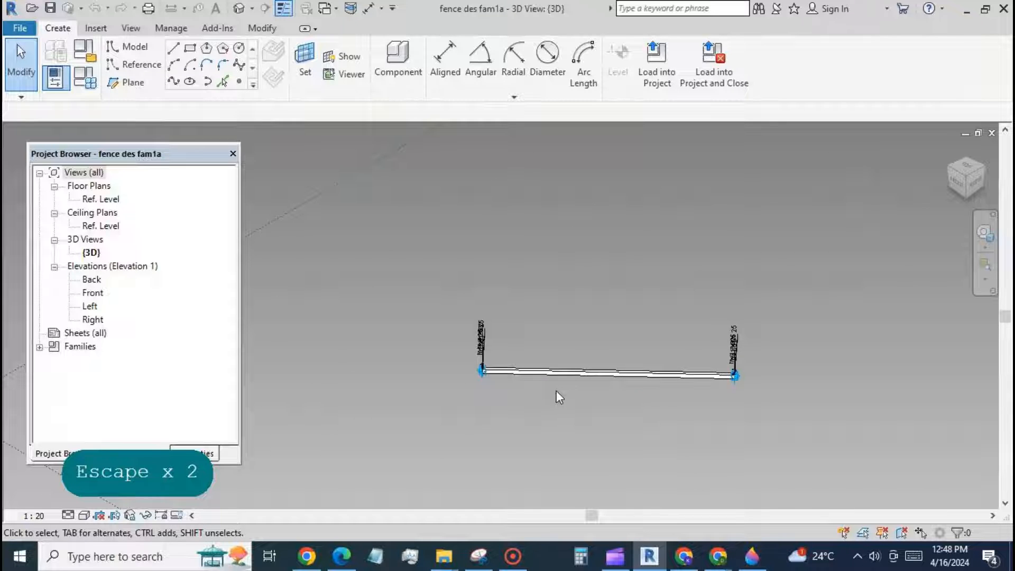
pyautogui.scroll(-4, 569, 312)
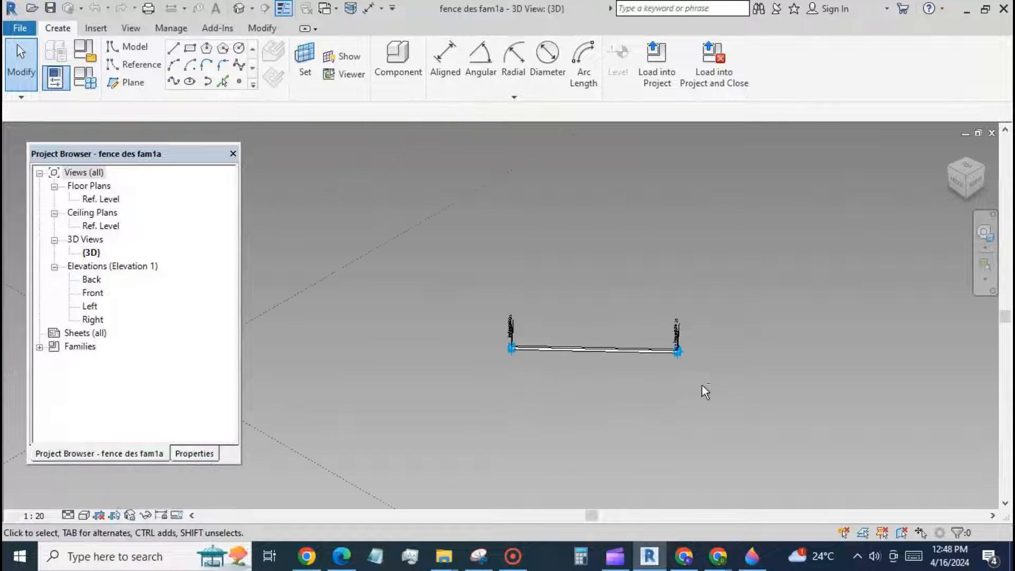
pyautogui.keyDown('shift'); pyautogui.moveTo(703, 390); pyautogui.dragTo(656, 429, button='middle'); pyautogui.keyUp('shift')
pyautogui.scroll(3, 572, 428)
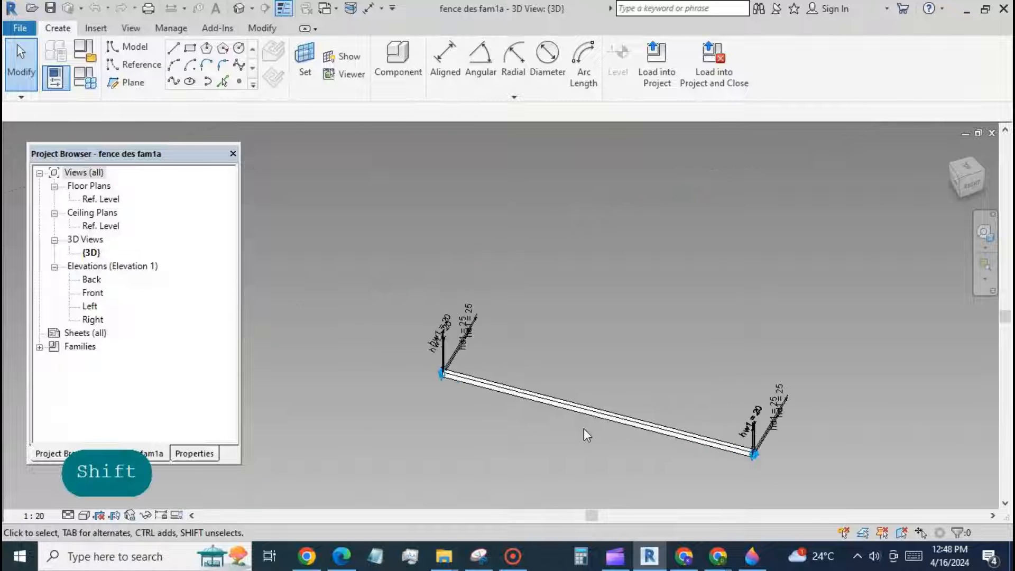
pyautogui.scroll(2, 585, 430)
pyautogui.scroll(1, 584, 430)
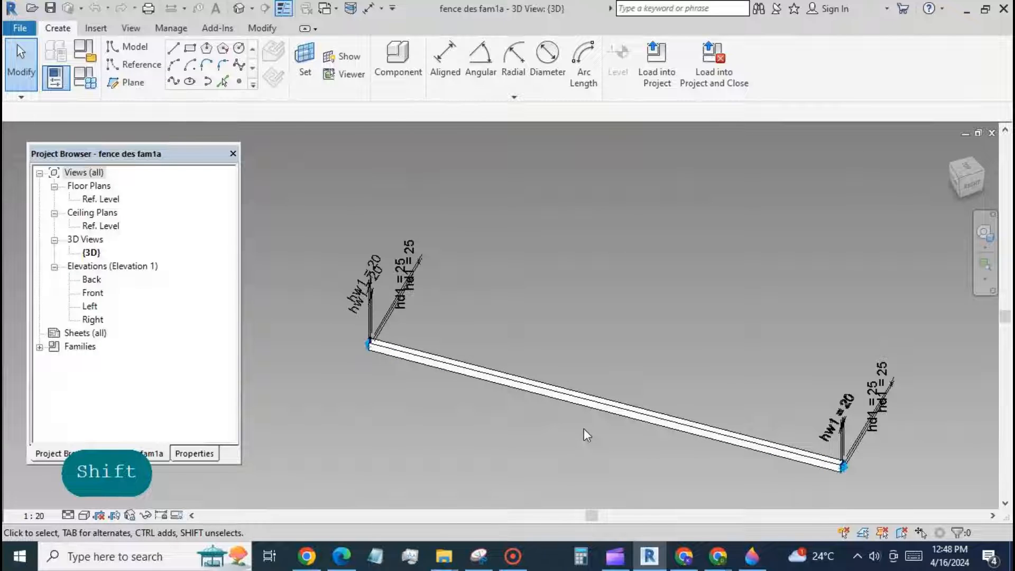
pyautogui.scroll(1, 584, 429)
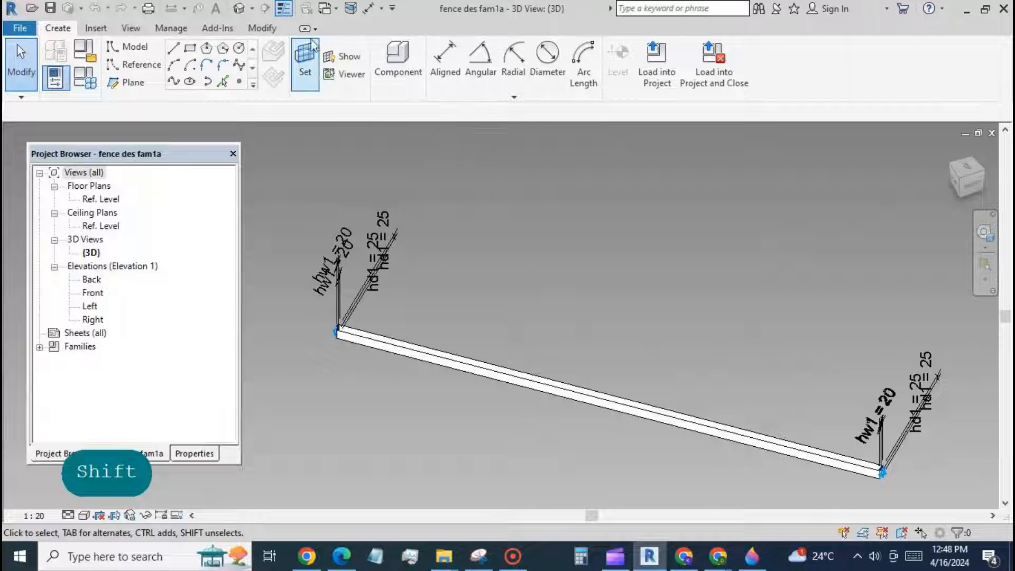
# Step: Switch to EX fence des fam3, open the end post's family and examine its post and reference lines
pyautogui.click(332, 8)
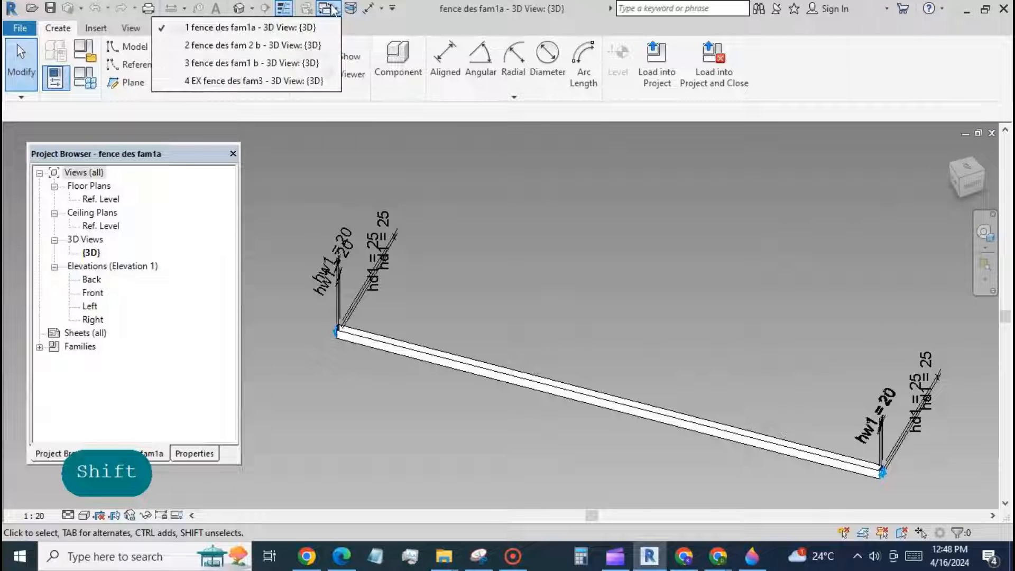
pyautogui.click(320, 81)
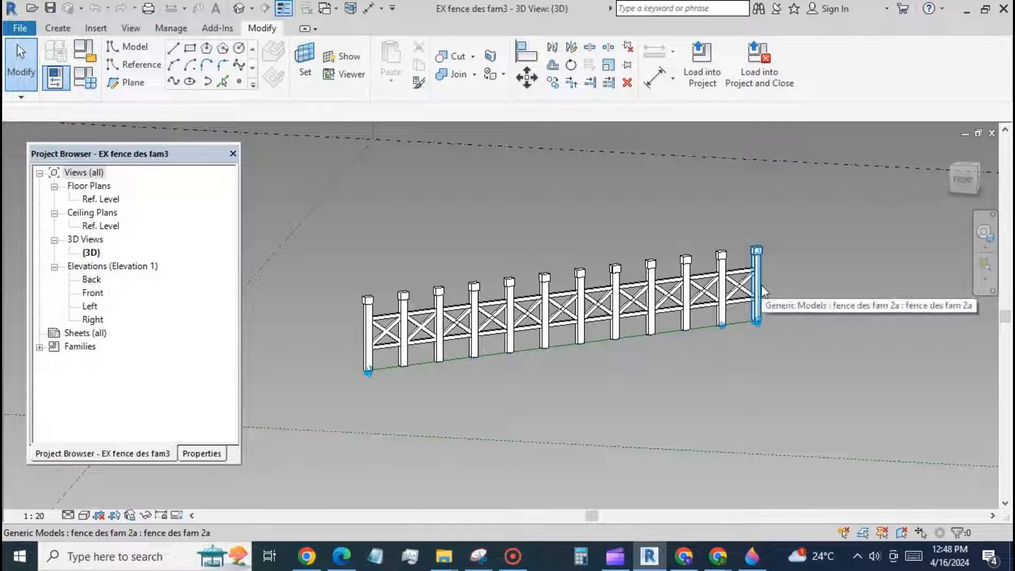
pyautogui.click(761, 284)
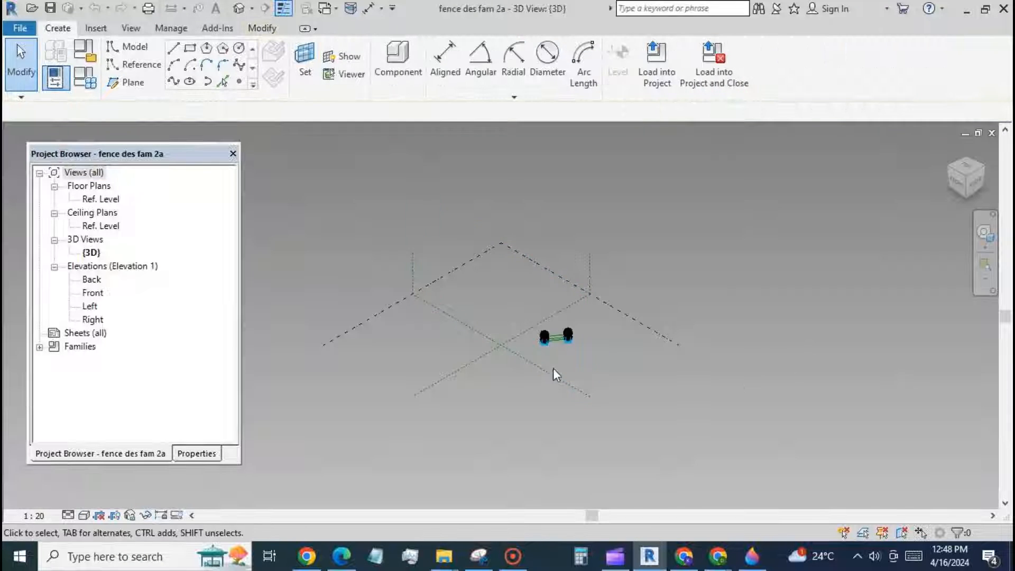
pyautogui.scroll(8, 555, 365)
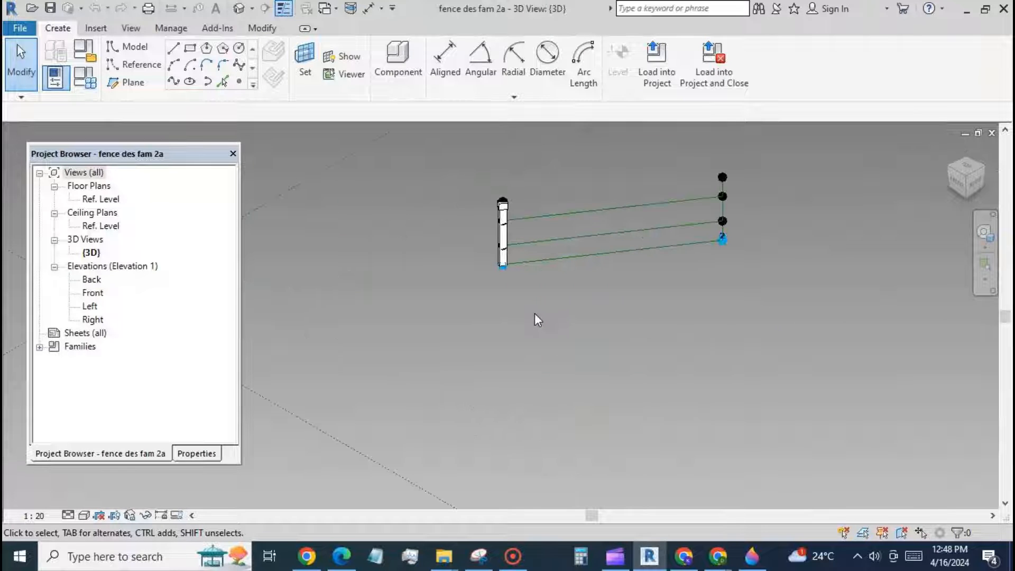
pyautogui.scroll(2, 534, 313)
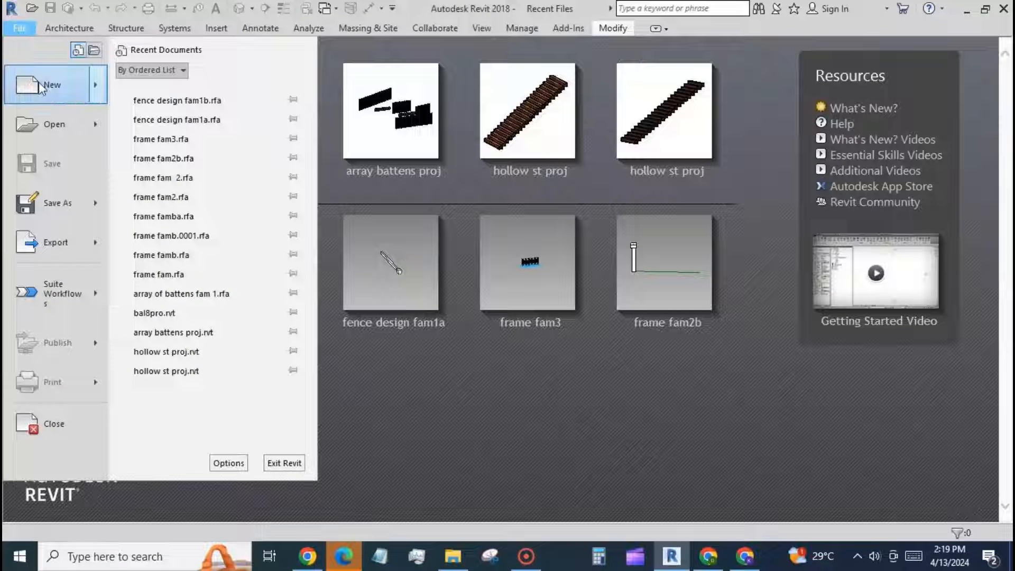
# Step: Create a family from the Metric Generic Model Adaptive template and save it as fence des fam1a
pyautogui.moveTo(41, 86)
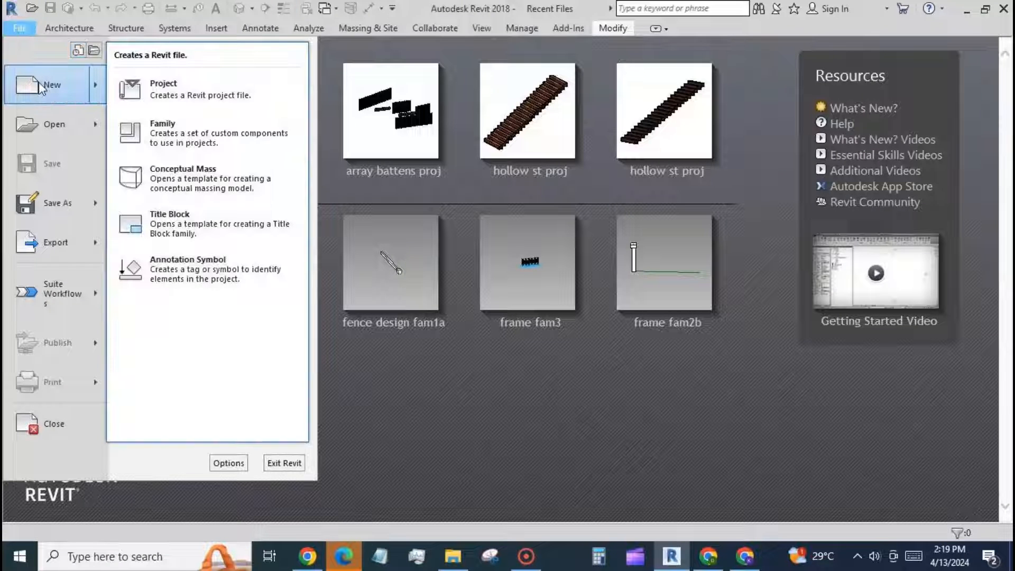
pyautogui.click(179, 129)
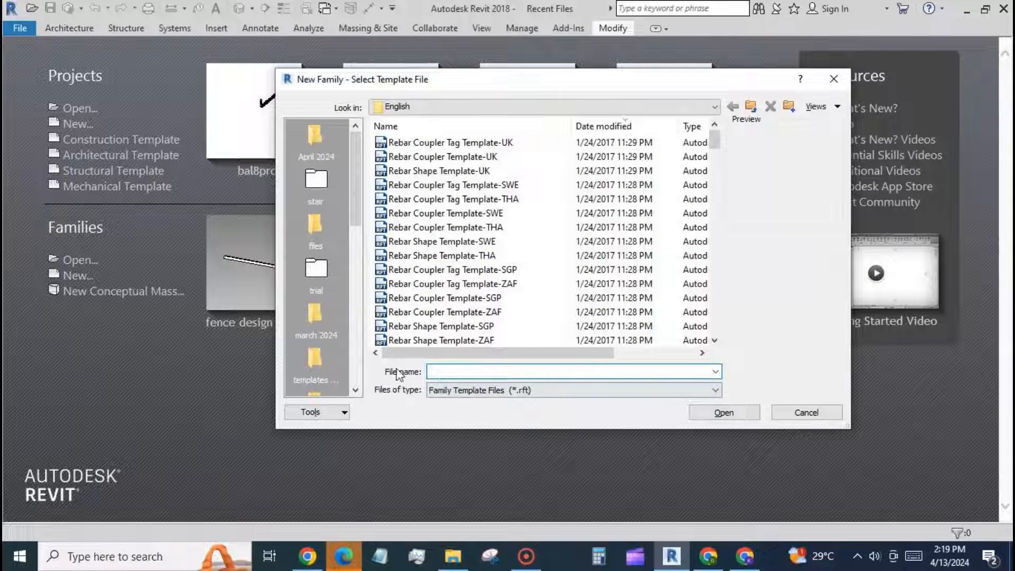
pyautogui.click(318, 356)
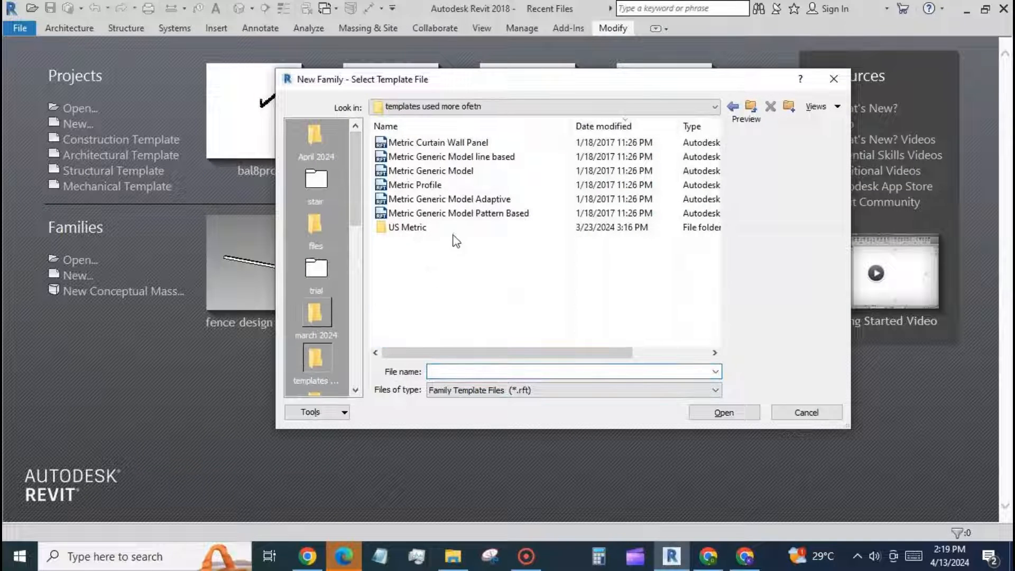
pyautogui.doubleClick(459, 197)
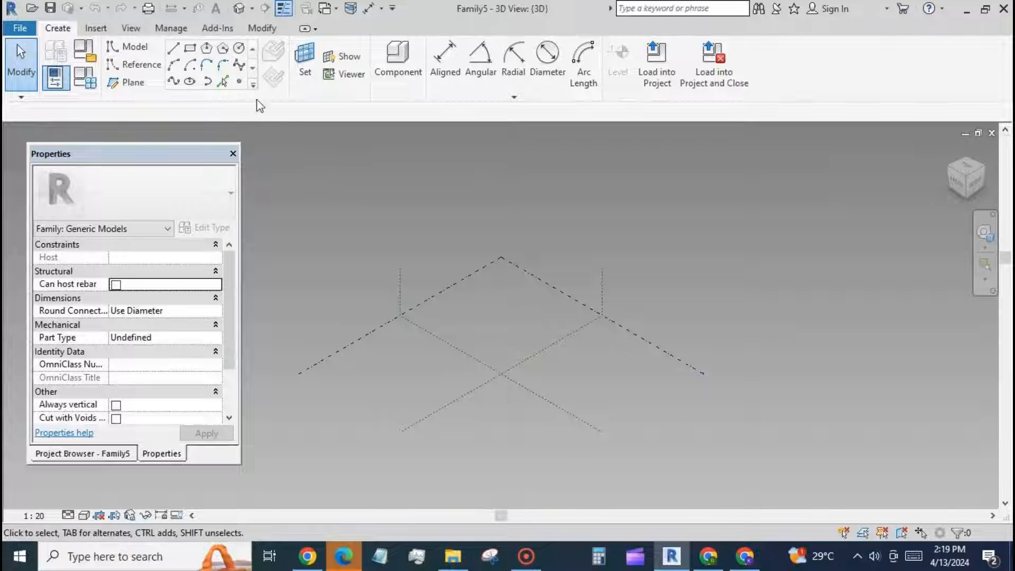
pyautogui.click(19, 28)
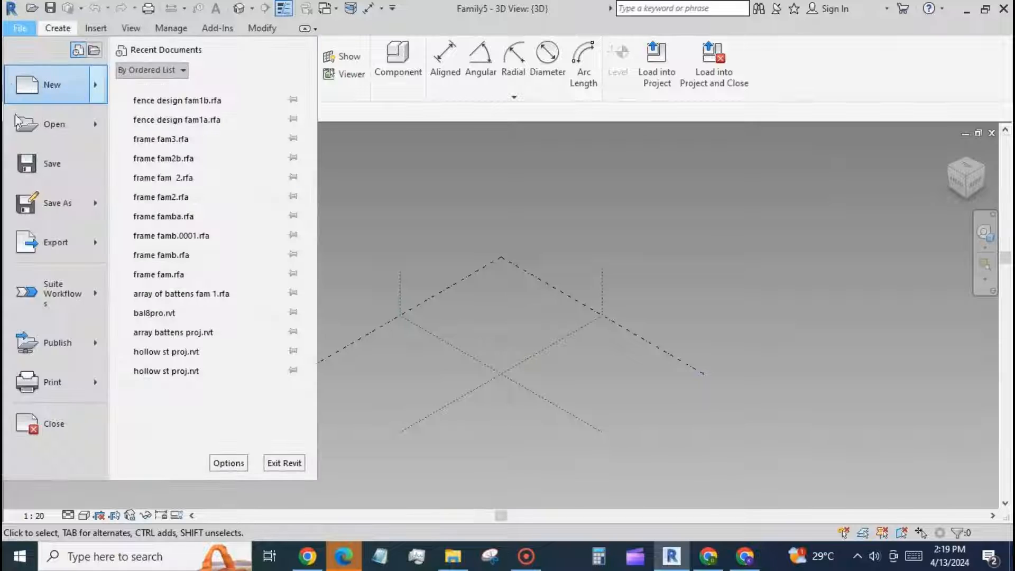
pyautogui.moveTo(23, 207)
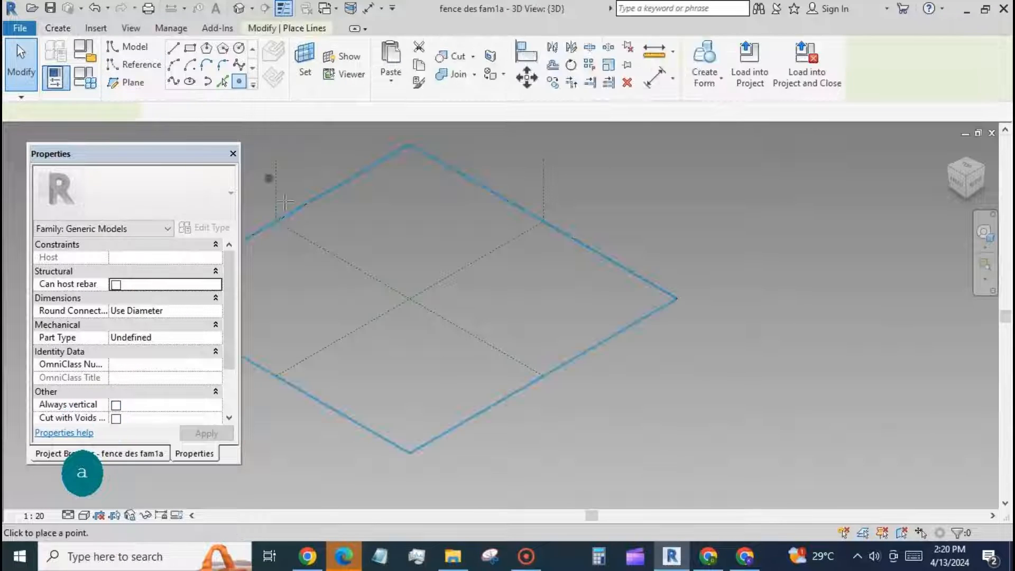
# Step: Place two reference points side by side on the Ref. Level plane, off the intersection of the reference planes
pyautogui.click(480, 293)
pyautogui.click(514, 294)
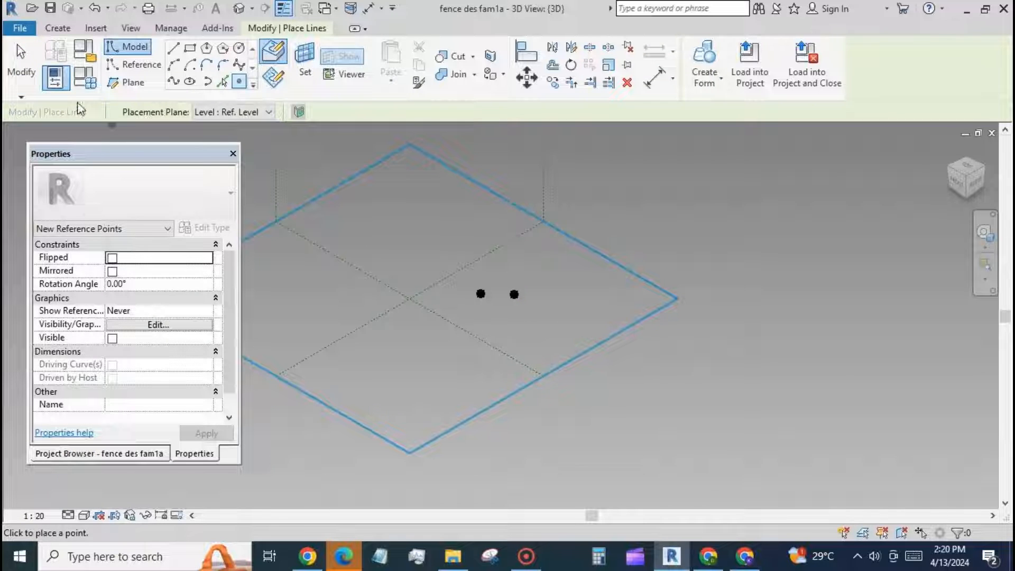
# Step: Make both reference points adaptive and join them with a line converted to a reference line
pyautogui.click(21, 61)
pyautogui.moveTo(438, 242); pyautogui.dragTo(541, 315)
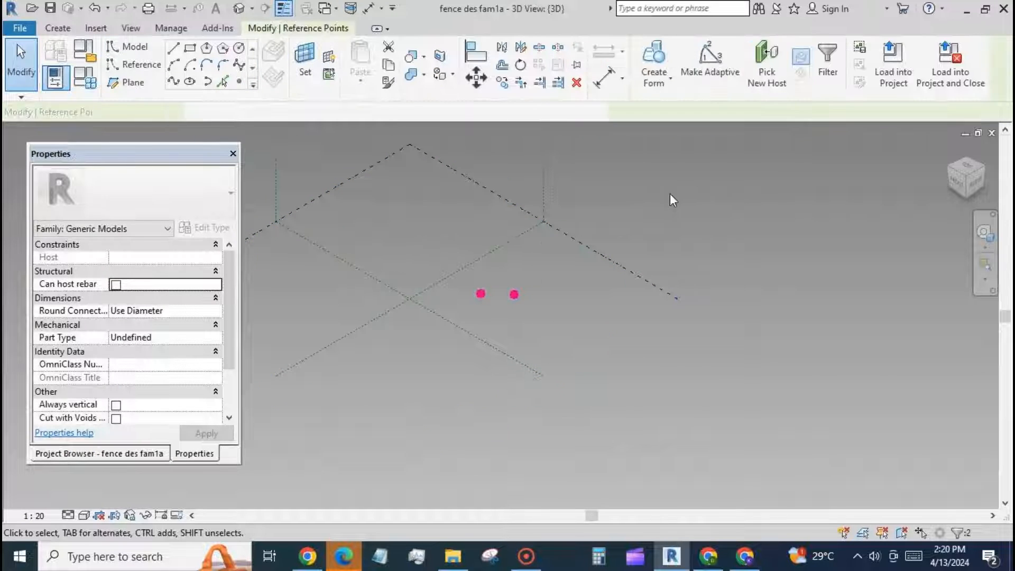
pyautogui.click(714, 66)
pyautogui.click(173, 82)
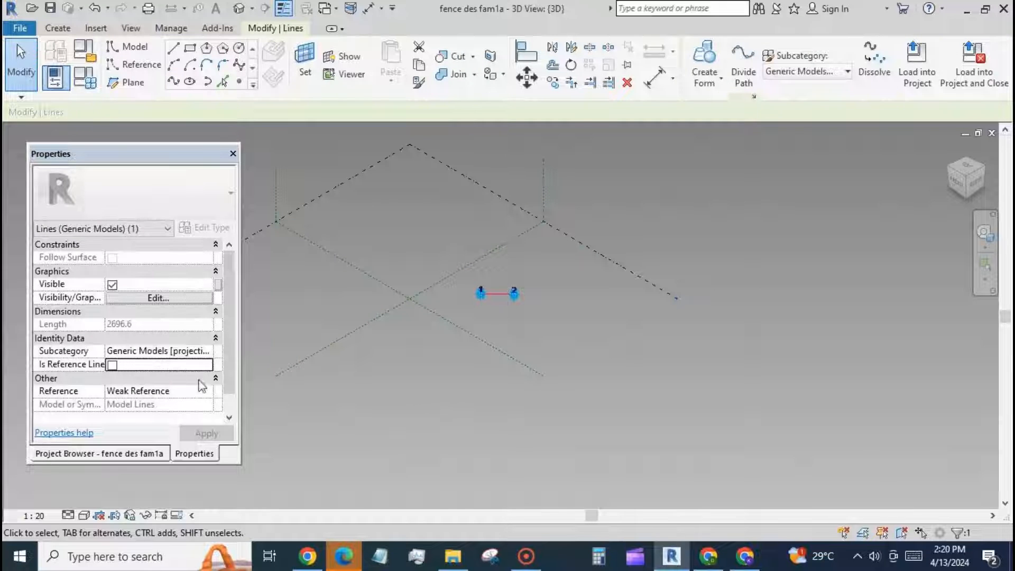
pyautogui.click(112, 365)
pyautogui.click(500, 308)
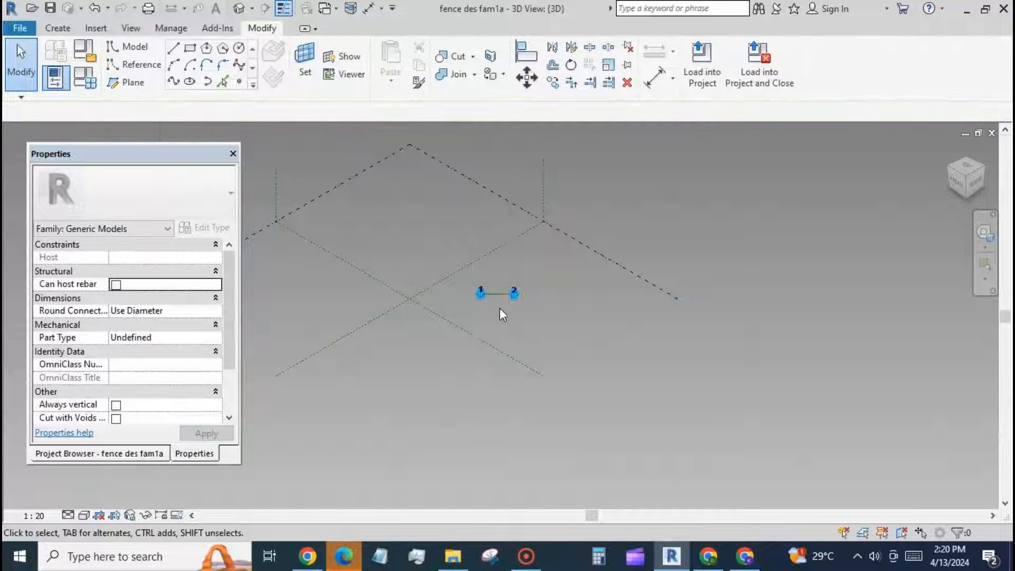
# Step: Place a reference point on the reference line, close to adaptive point 1
pyautogui.scroll(2, 499, 306)
pyautogui.scroll(2, 492, 306)
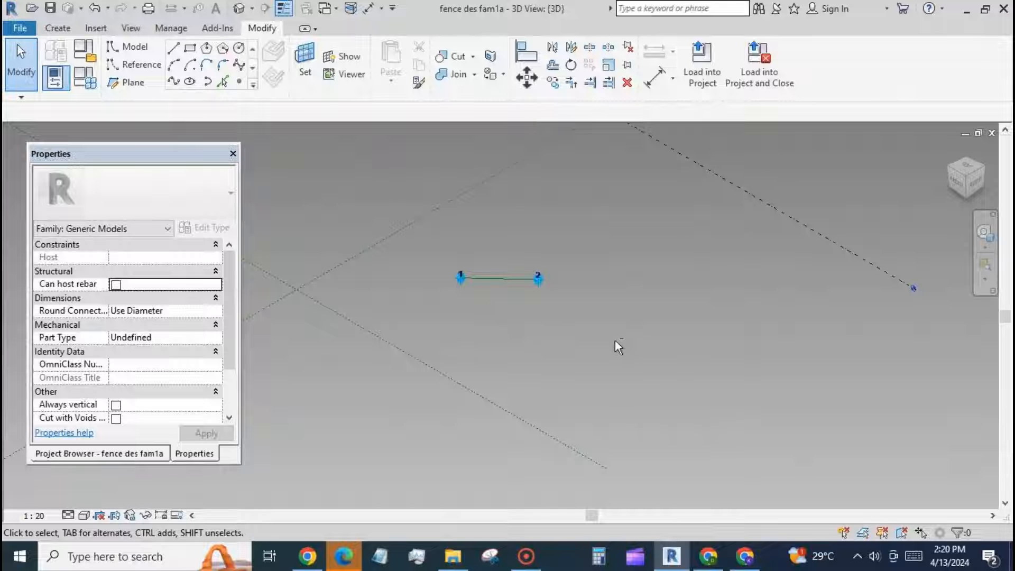
pyautogui.keyDown('shift'); pyautogui.moveTo(614, 340); pyautogui.dragTo(553, 390, button='middle'); pyautogui.keyUp('shift')
pyautogui.scroll(3, 405, 415)
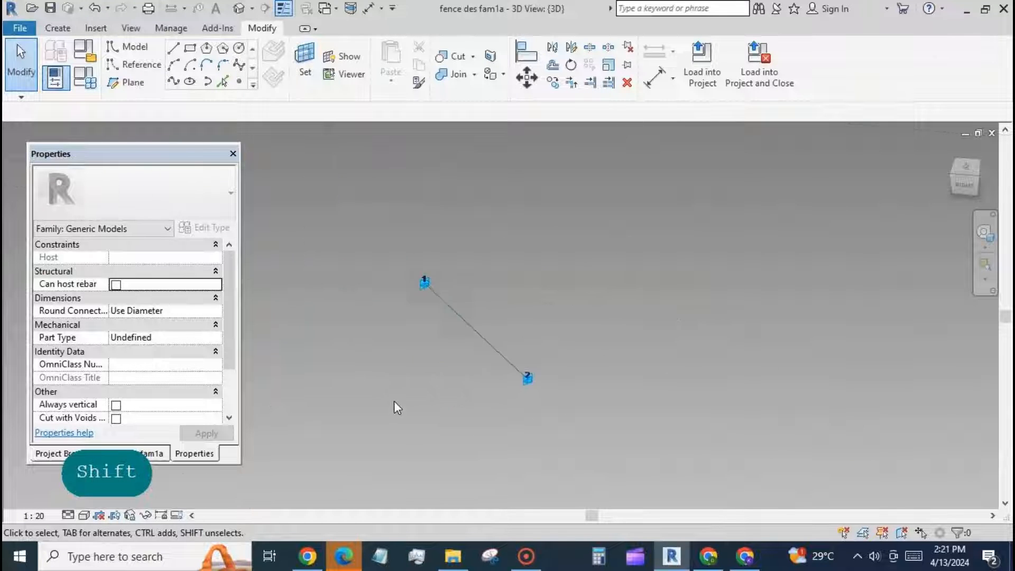
pyautogui.click(239, 81)
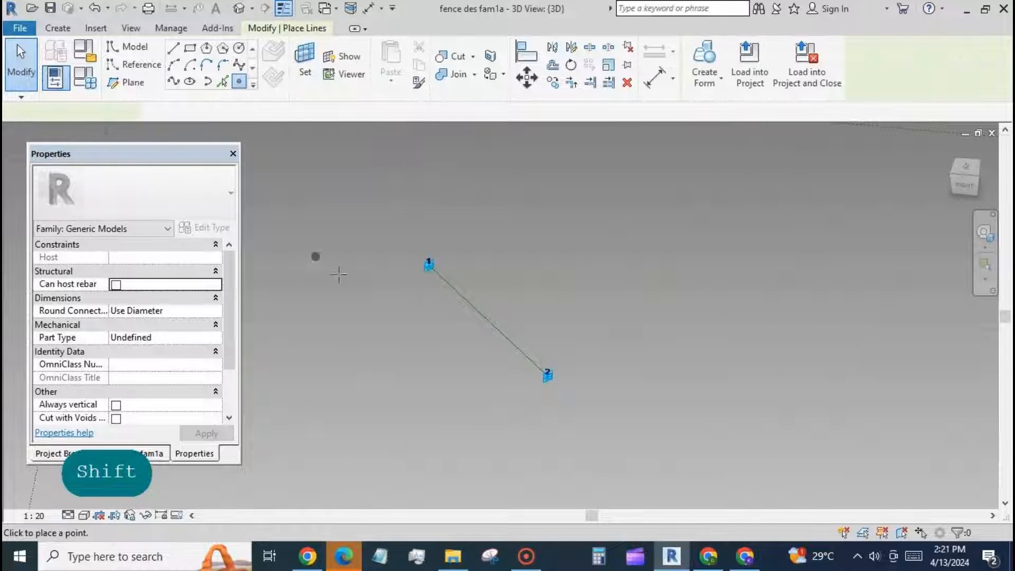
pyautogui.click(449, 284)
pyautogui.press('Escape')
pyautogui.press('Escape')
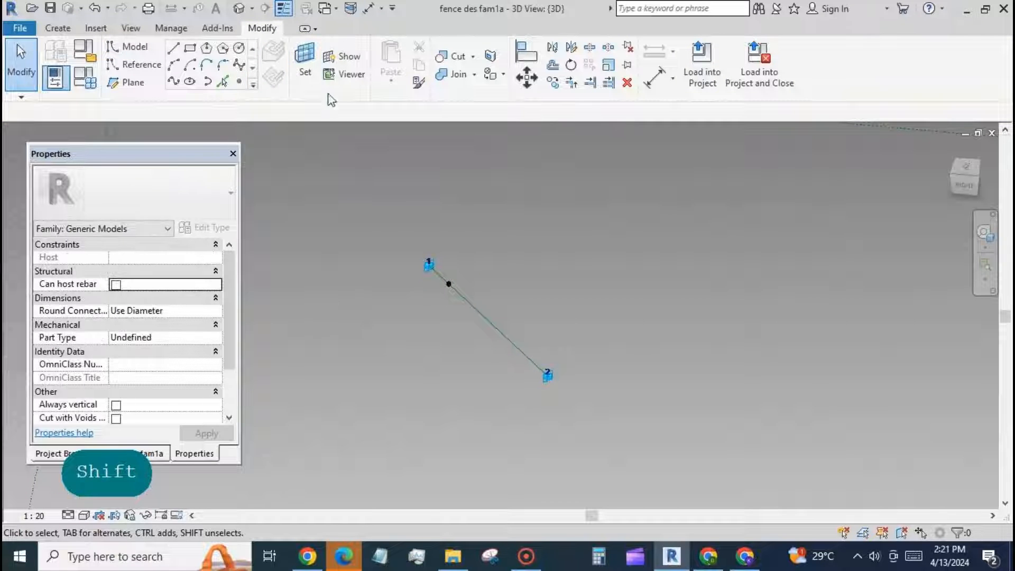
# Step: Draw a rectangle about 460 mm wide and 480 mm high around the hosted point, using that point's work plane
pyautogui.click(305, 61)
pyautogui.click(449, 284)
pyautogui.click(189, 48)
pyautogui.click(449, 284)
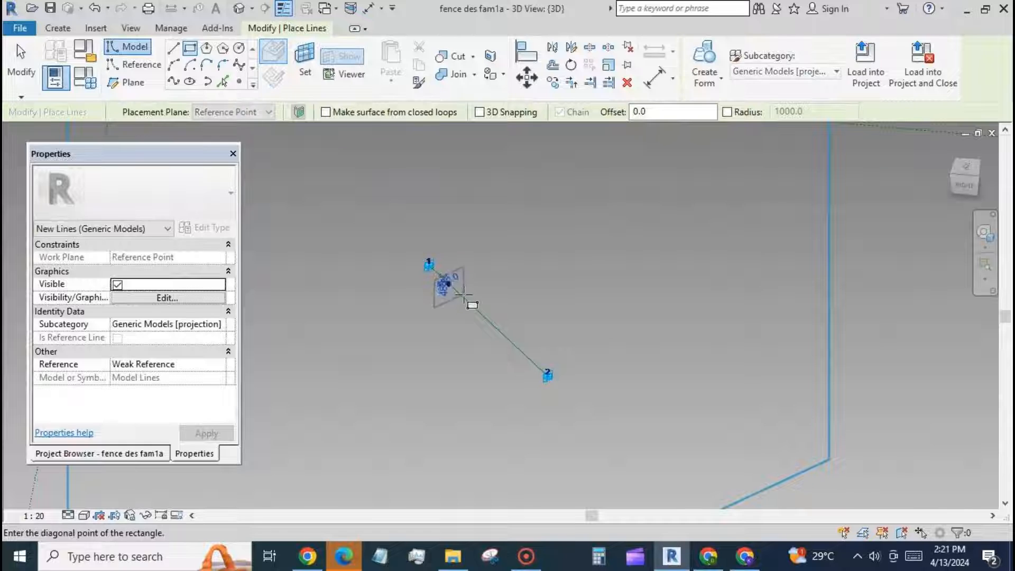
pyautogui.click(463, 293)
pyautogui.press('Escape')
pyautogui.press('Escape')
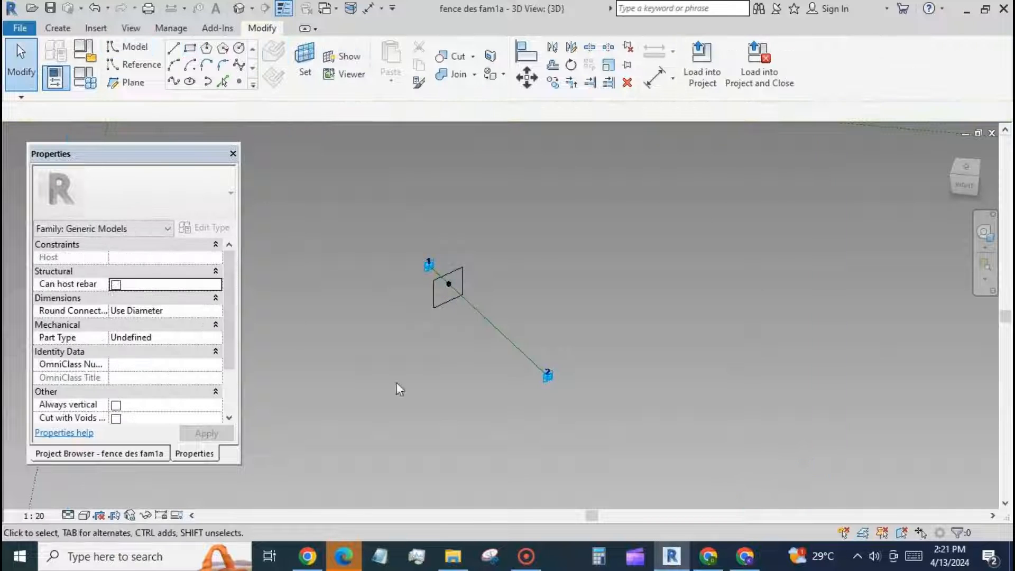
# Step: Add aligned dimensions from the hosted point to each of the rectangle's two vertical sides
pyautogui.keyDown('shift'); pyautogui.moveTo(614, 442); pyautogui.dragTo(625, 338, button='middle'); pyautogui.keyUp('shift')
pyautogui.scroll(4, 378, 299)
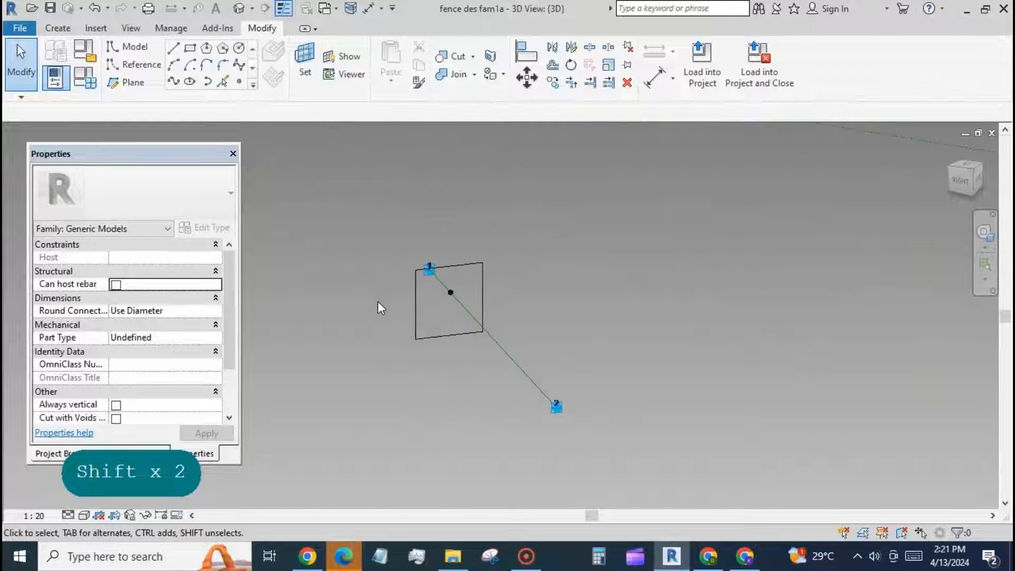
pyautogui.scroll(3, 378, 300)
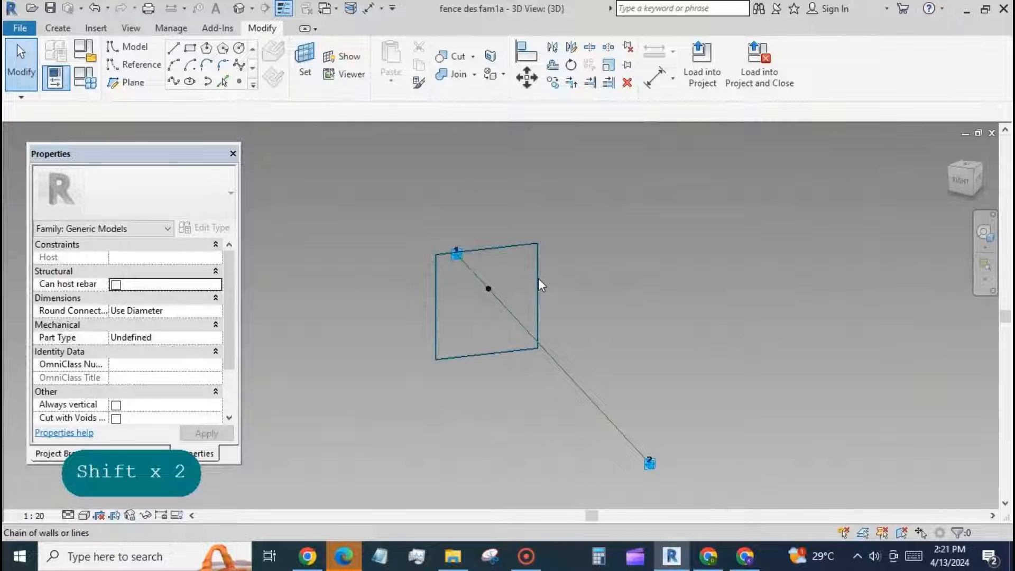
pyautogui.click(539, 281)
pyautogui.click(568, 218)
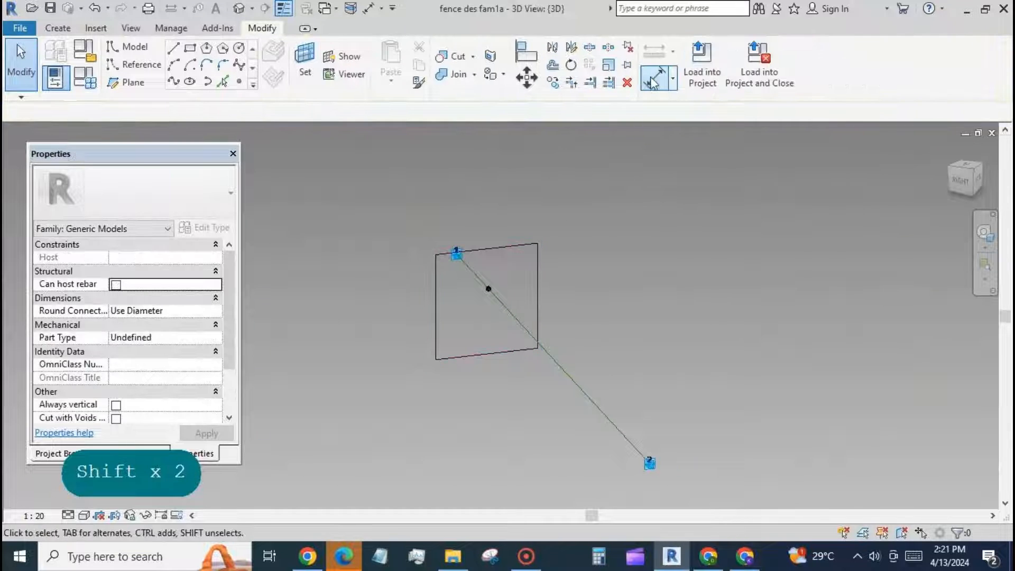
pyautogui.press('d')
pyautogui.press('i')
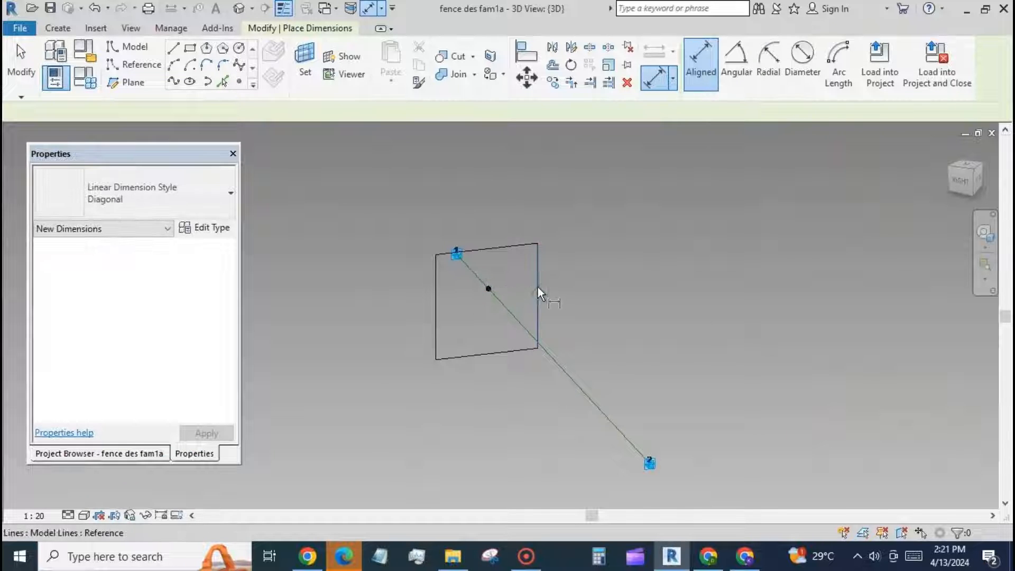
pyautogui.click(538, 287)
pyautogui.click(488, 289)
pyautogui.click(479, 225)
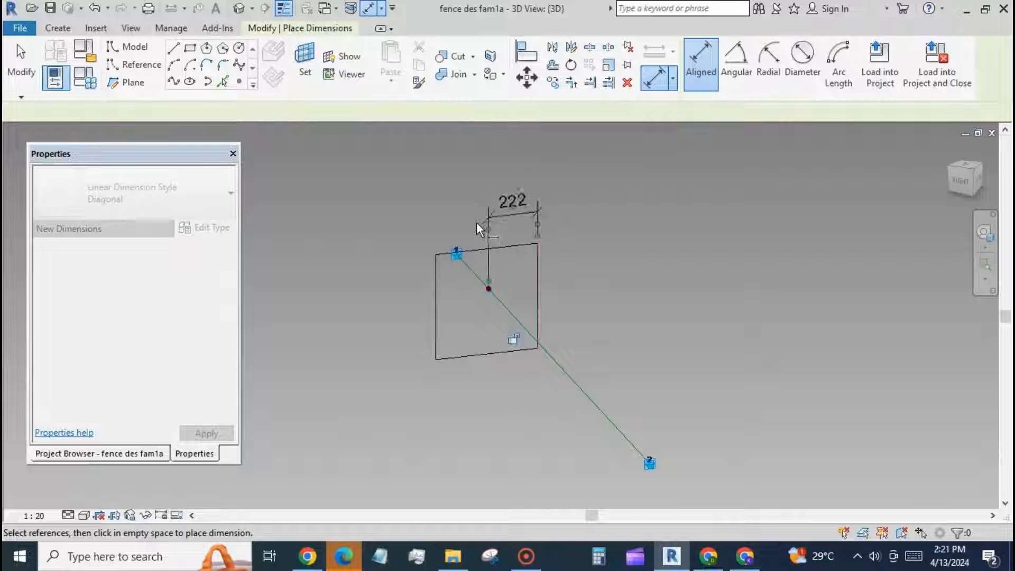
pyautogui.click(435, 312)
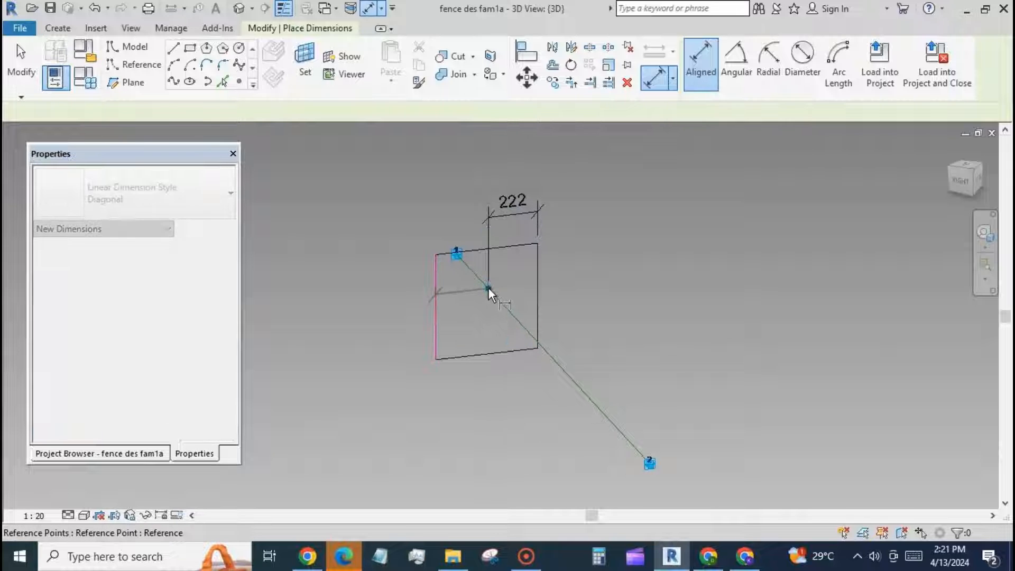
pyautogui.click(489, 288)
pyautogui.click(584, 186)
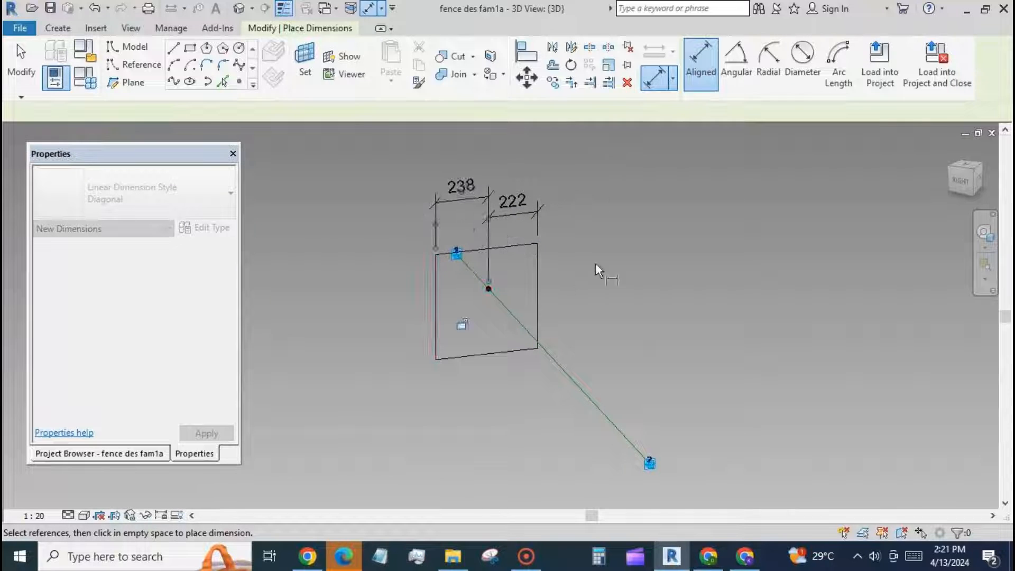
# Step: Add aligned dimensions from the hosted point to the rectangle's bottom and top edges
pyautogui.click(489, 289)
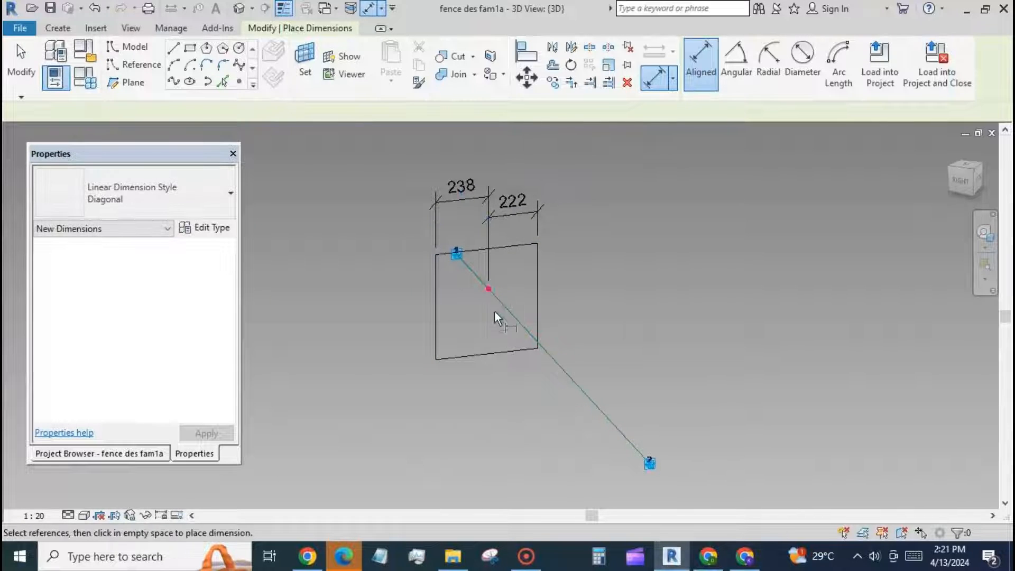
pyautogui.click(496, 351)
pyautogui.click(615, 365)
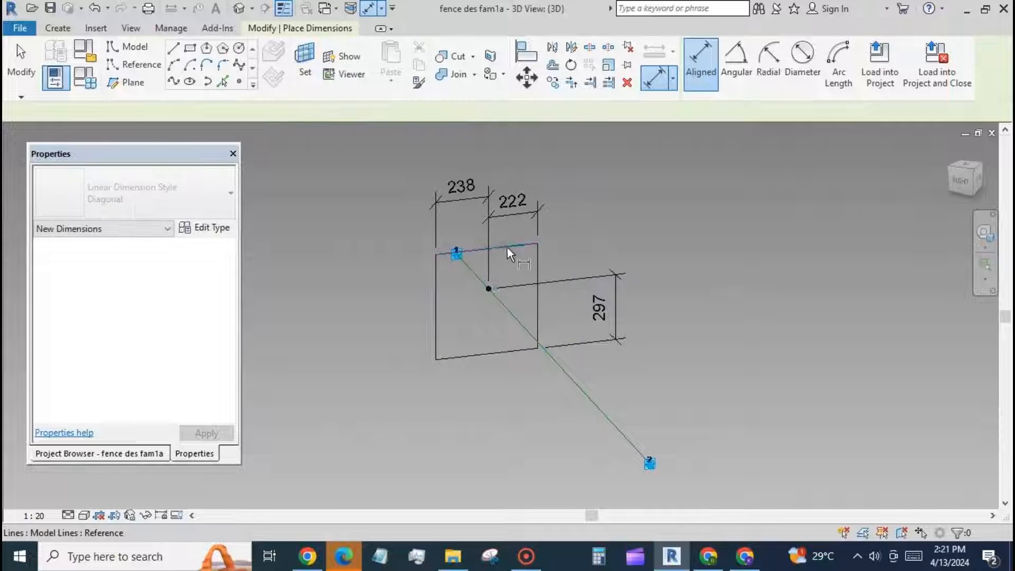
pyautogui.click(506, 247)
pyautogui.click(489, 288)
pyautogui.click(645, 302)
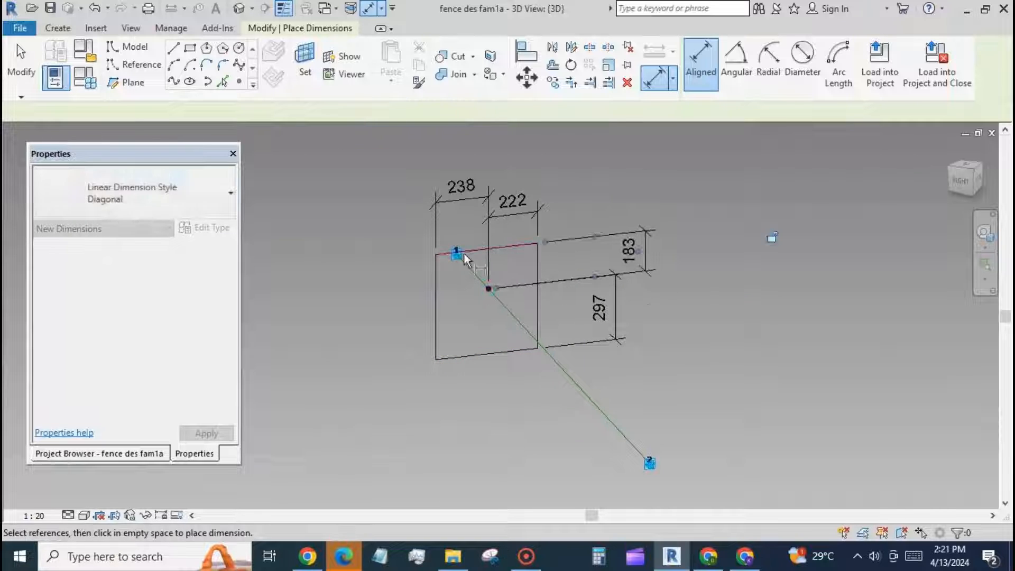
pyautogui.press('Escape')
pyautogui.press('Escape')
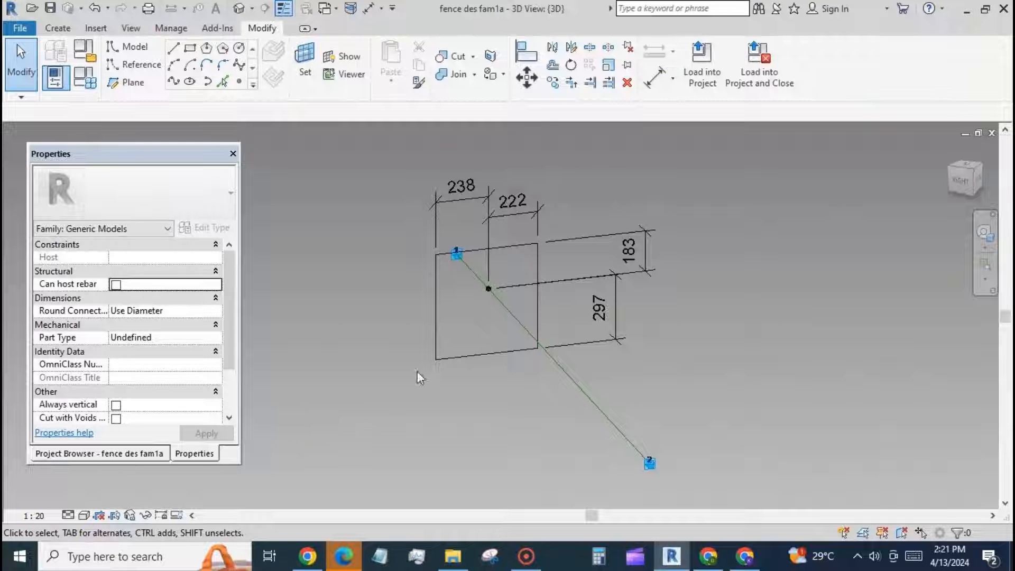
# Step: Convert the rectangle's four model lines into reference lines
pyautogui.press('Tab')
pyautogui.click(436, 350)
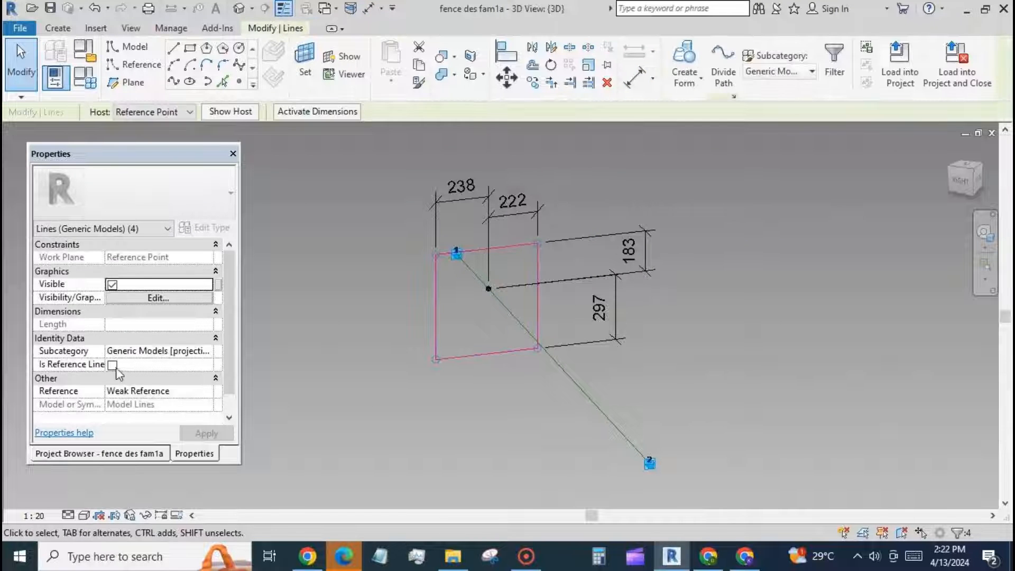
pyautogui.click(347, 382)
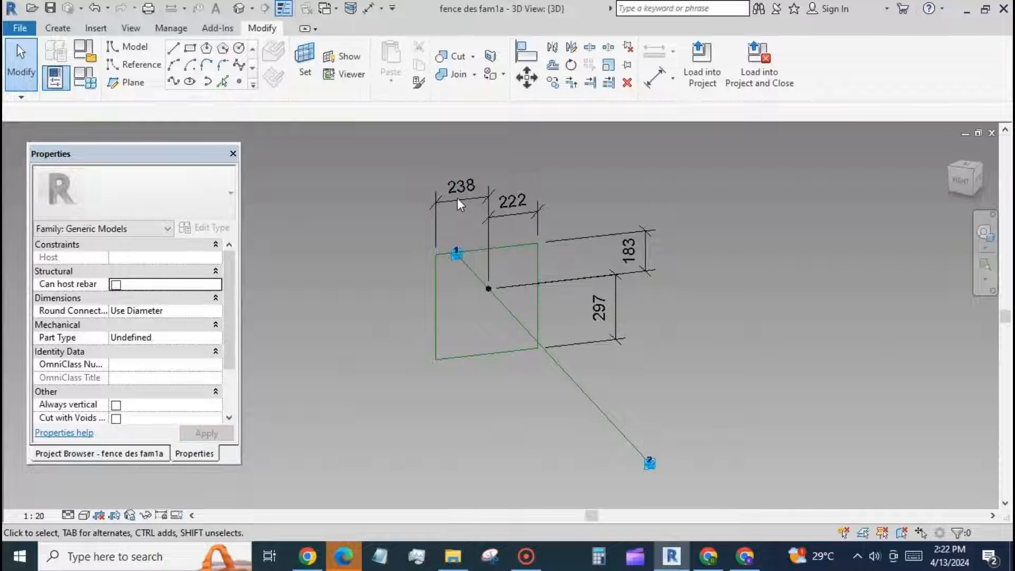
# Step: Label both horizontal half-width dimensions with a new family type parameter named hw1
pyautogui.click(458, 199)
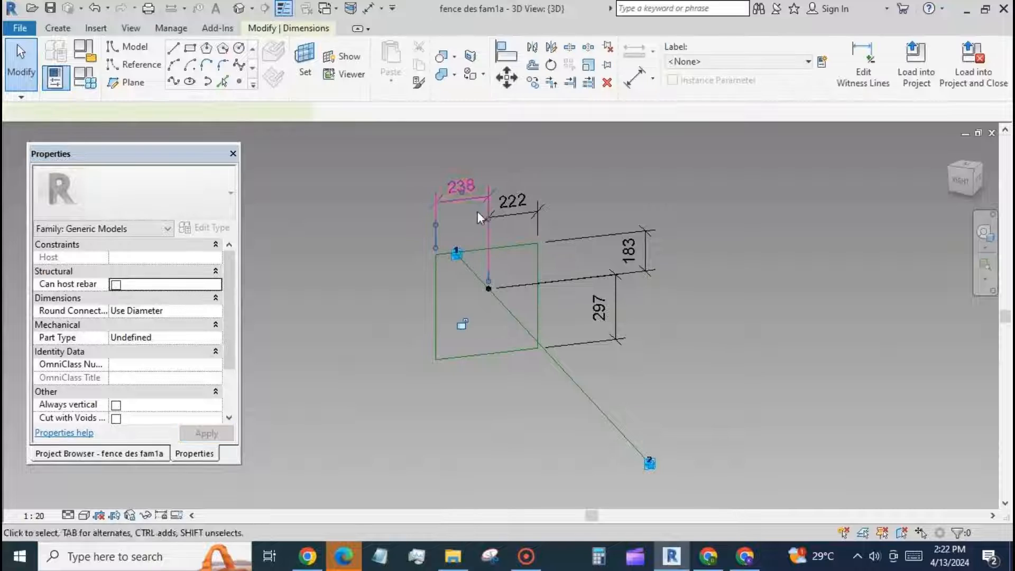
pyautogui.keyDown('ctrl'); pyautogui.click(506, 218); pyautogui.keyUp('ctrl')
pyautogui.click(822, 61)
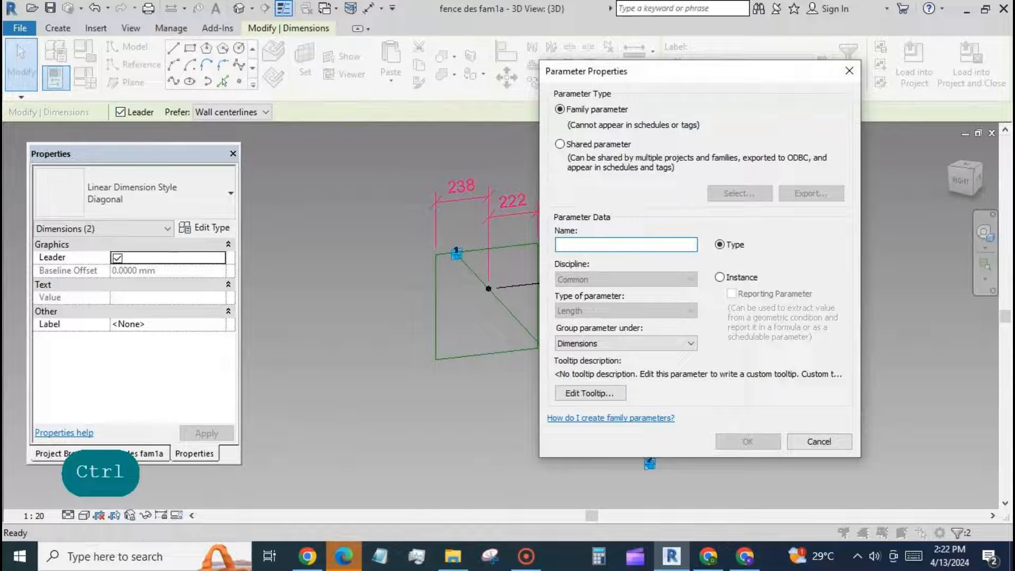
pyautogui.write('hw')
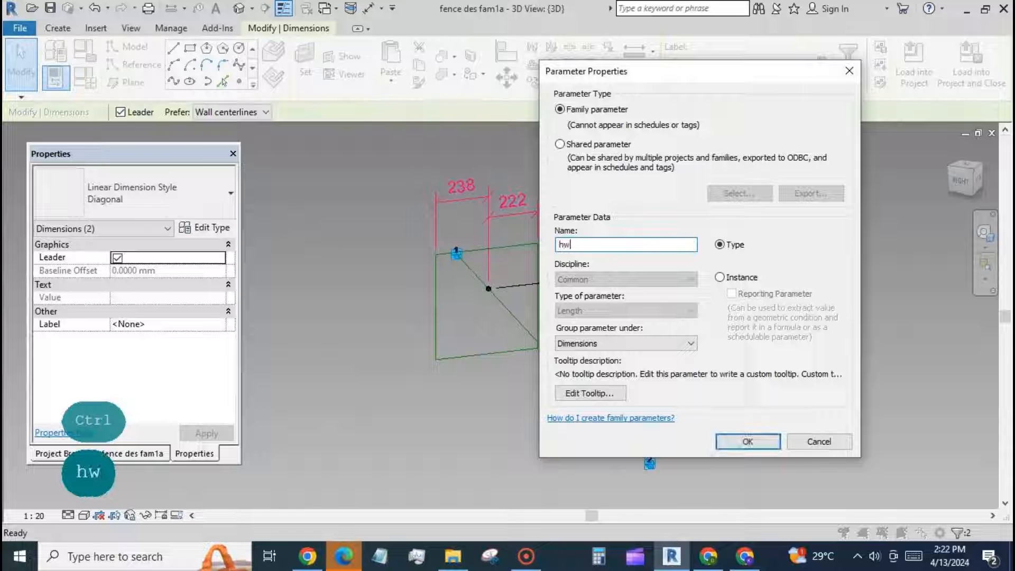
pyautogui.write('1')
pyautogui.click(725, 439)
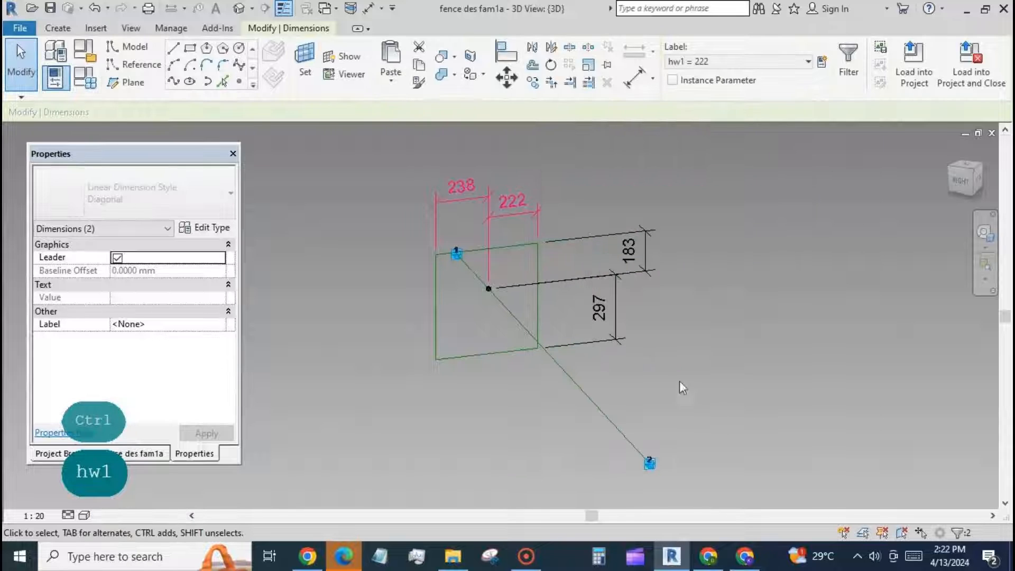
# Step: Label both vertical half-depth dimensions with a new family type parameter named hd1
pyautogui.click(644, 297)
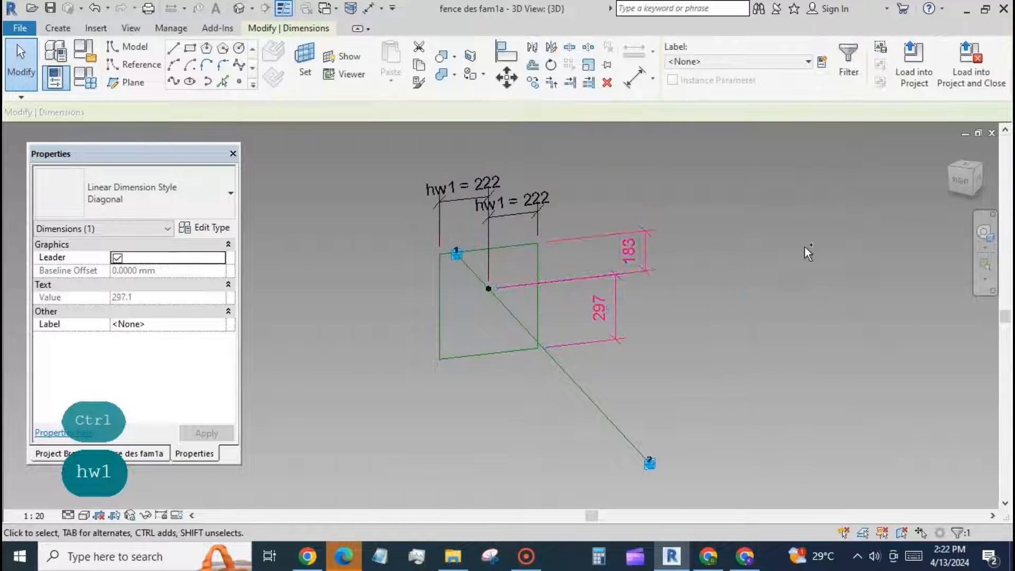
pyautogui.keyDown('ctrl'); pyautogui.click(645, 251); pyautogui.keyUp('ctrl')
pyautogui.click(822, 62)
pyautogui.write('hd1')
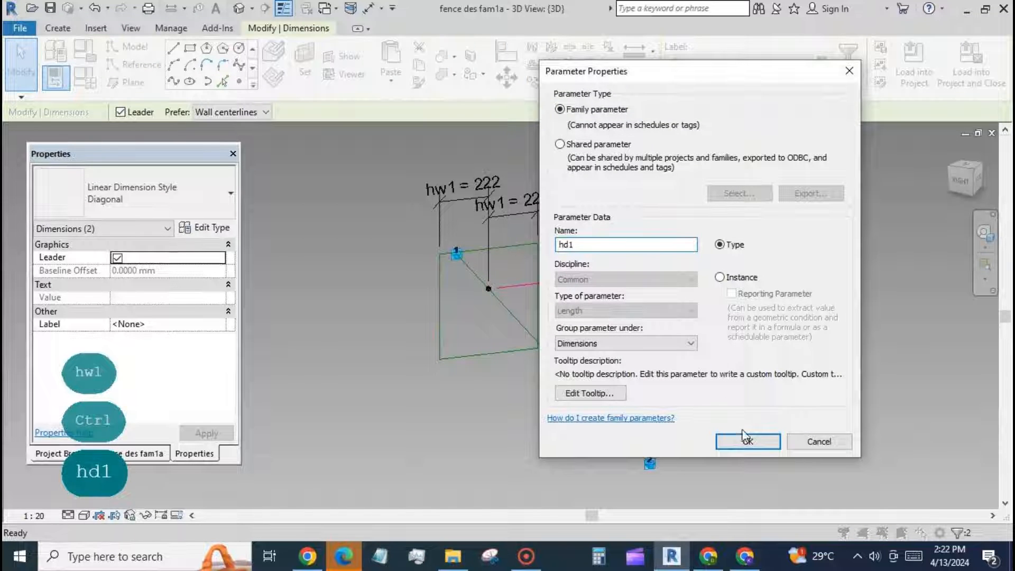
pyautogui.click(746, 439)
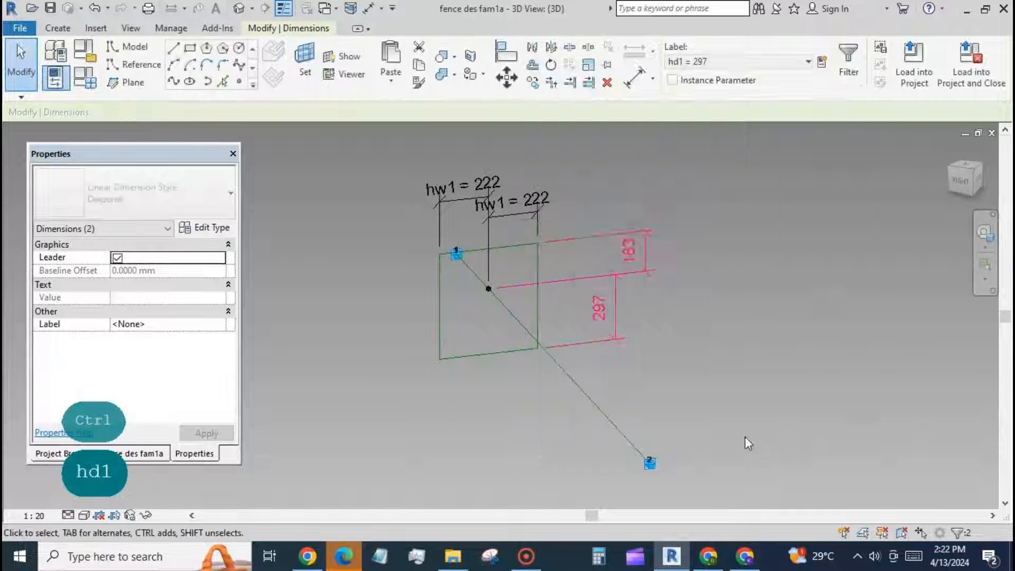
pyautogui.click(719, 336)
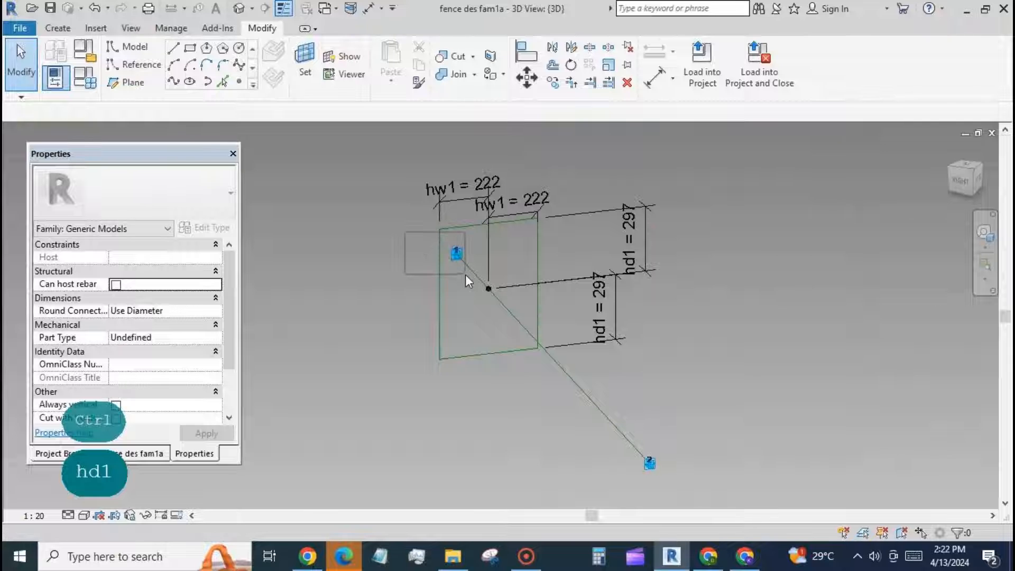
# Step: Temporarily hide adaptive point 1 in the 3D view
pyautogui.click(457, 254)
pyautogui.click(146, 516)
pyautogui.click(168, 478)
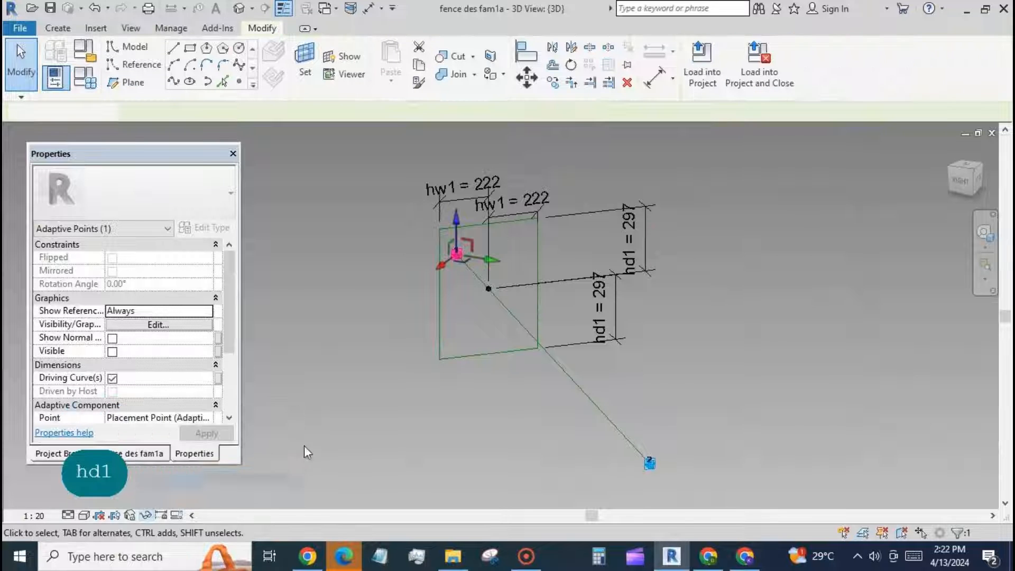
pyautogui.scroll(-1, 378, 350)
# Step: Set the family type parameters hw1 to 50 and hd1 to 70
pyautogui.click(84, 78)
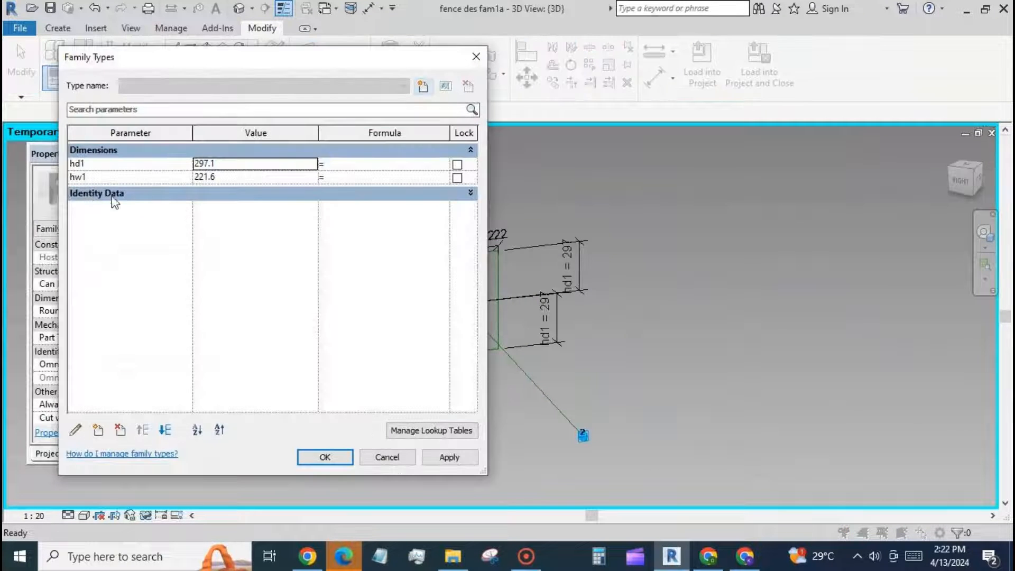
pyautogui.click(236, 177)
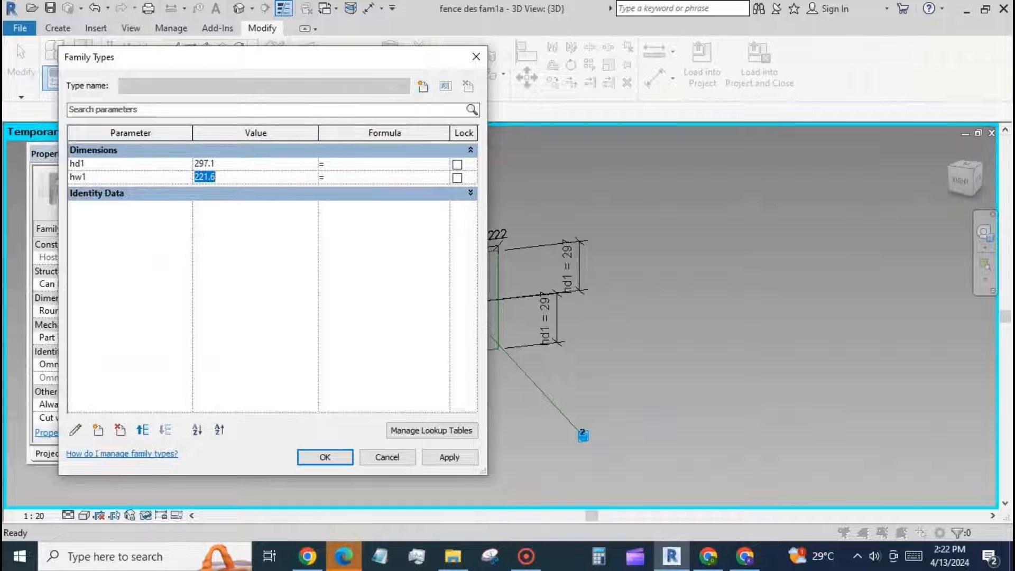
pyautogui.write('50')
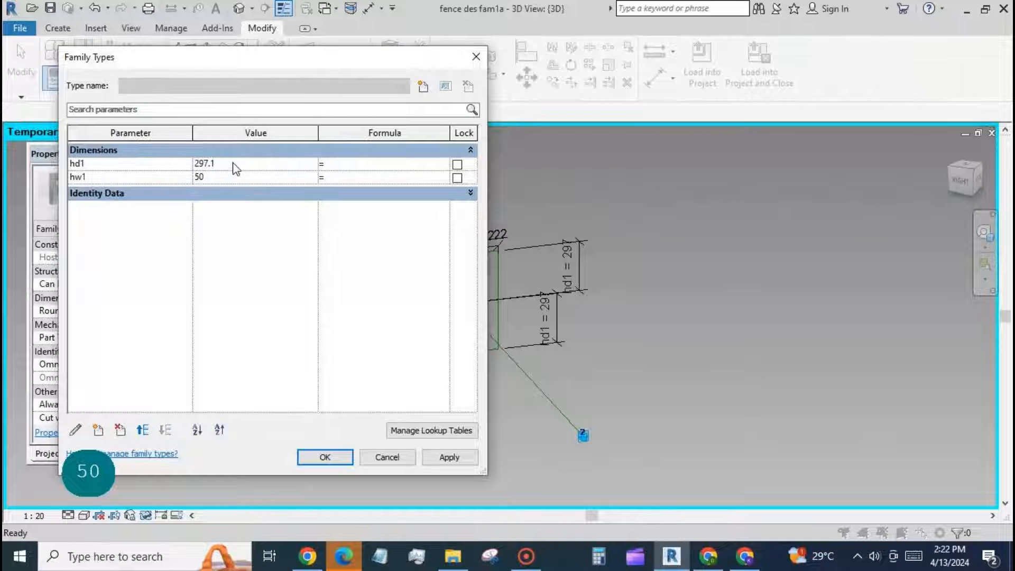
pyautogui.click(236, 168)
pyautogui.write('70')
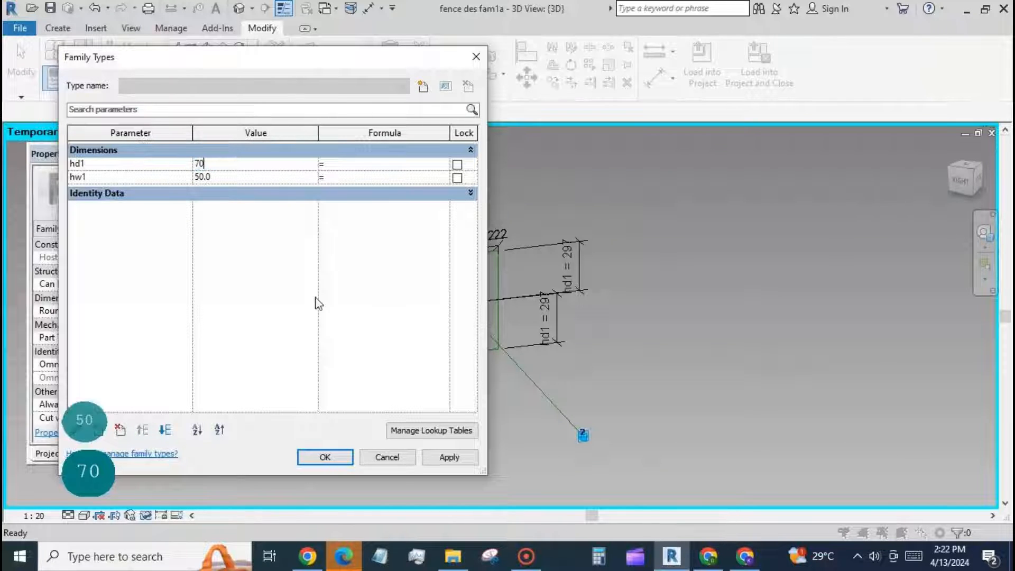
pyautogui.click(437, 460)
pyautogui.click(331, 457)
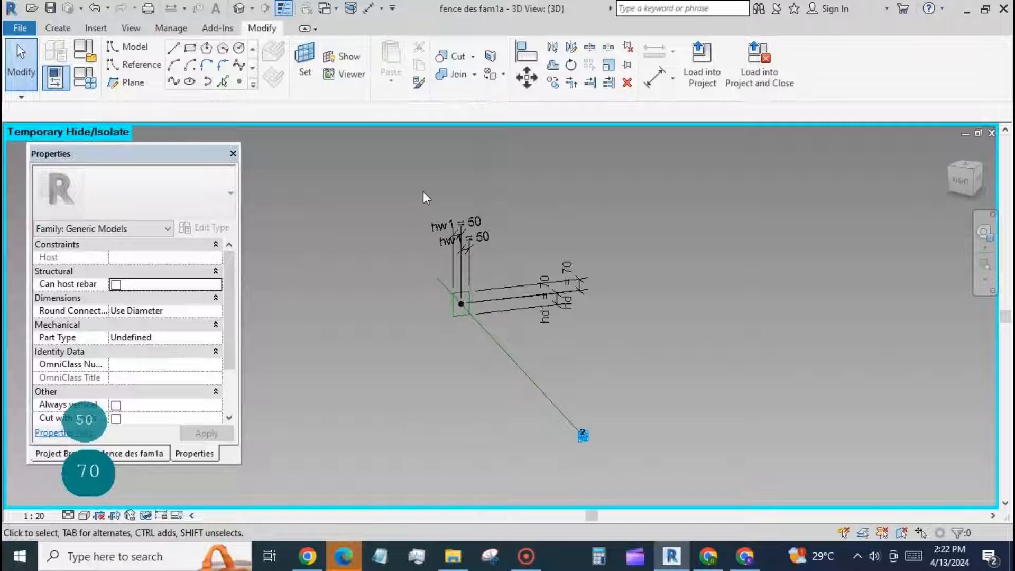
# Step: Copy the dimensioned rectangle profile with its reference point, unconstrained, into the empty space beside the reference line
pyautogui.moveTo(427, 186); pyautogui.dragTo(608, 325)
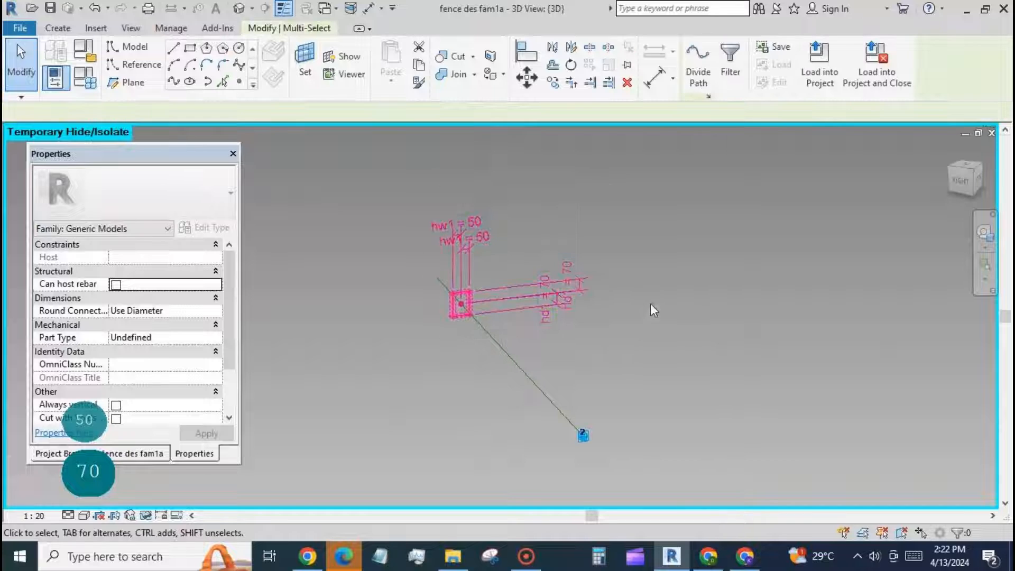
pyautogui.click(553, 83)
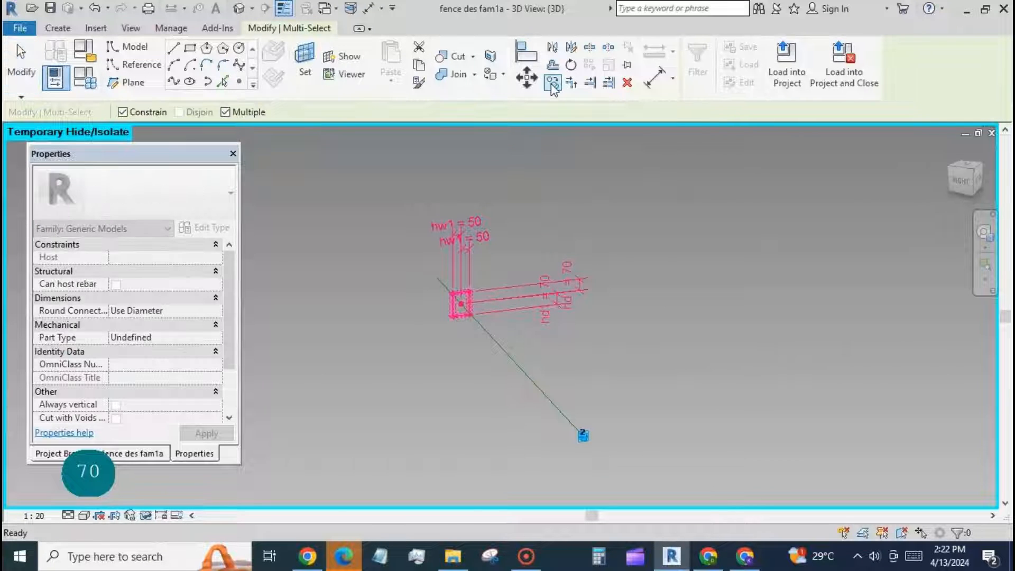
pyautogui.click(123, 112)
pyautogui.click(436, 309)
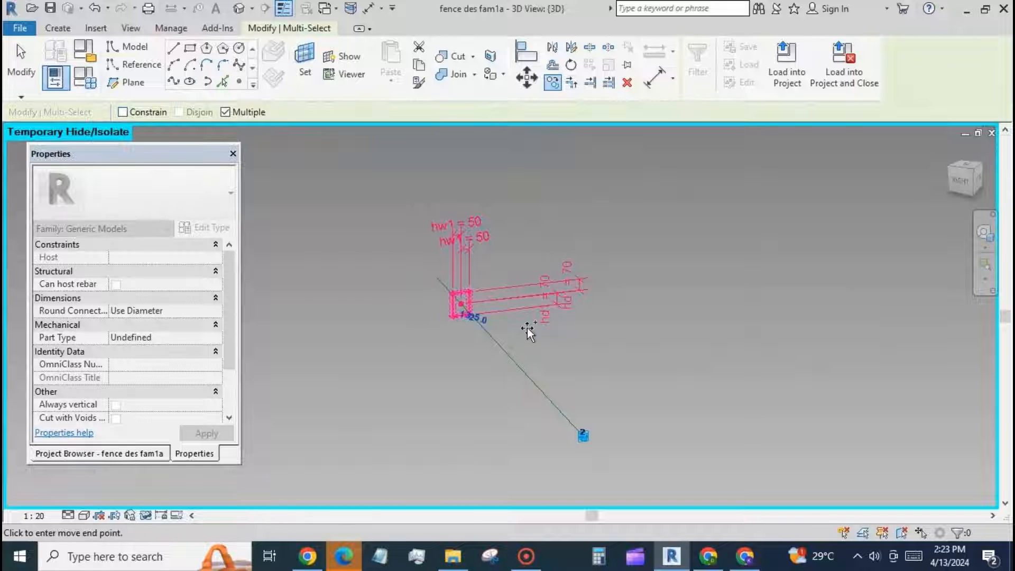
pyautogui.click(646, 316)
pyautogui.press('Escape')
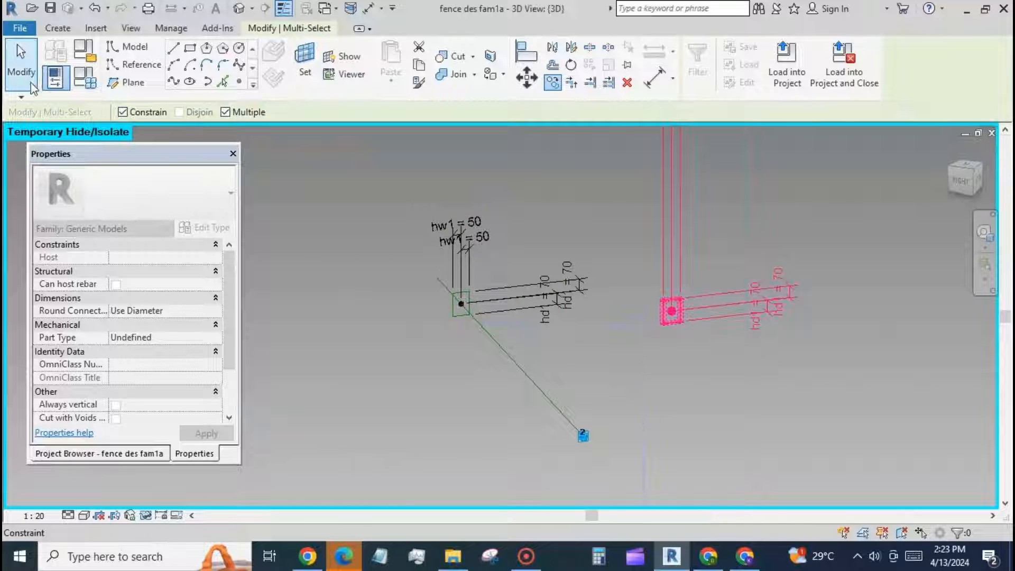
pyautogui.press('Escape')
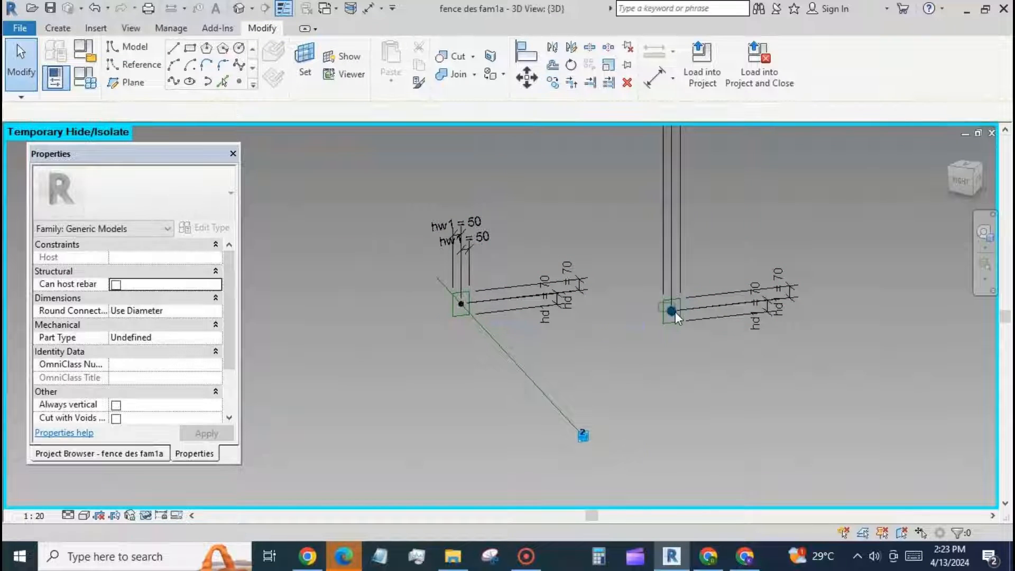
# Step: Rehost the copied profile's reference point onto the reference line between the original profile and adaptive point 2
pyautogui.click(677, 317)
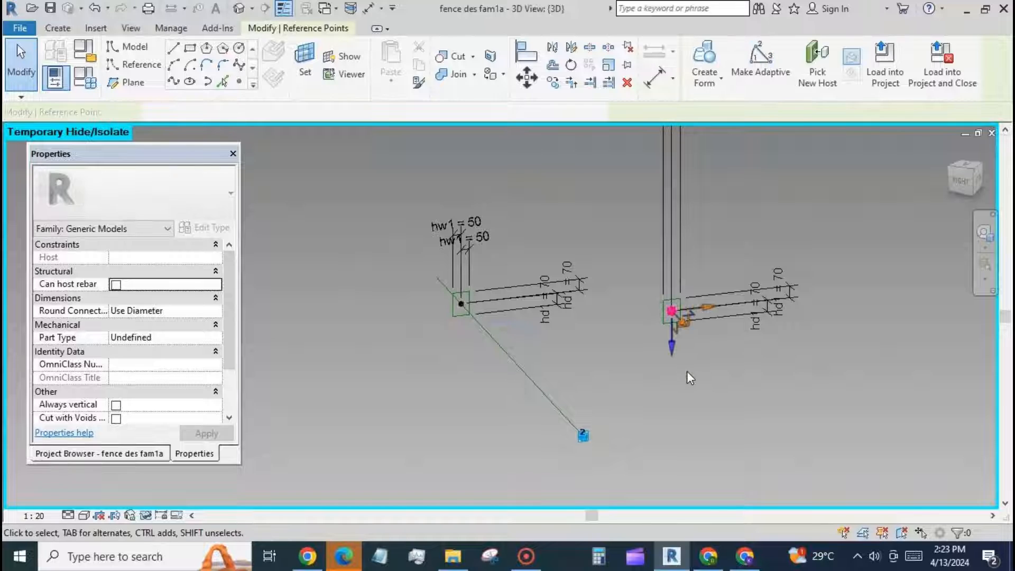
pyautogui.click(817, 63)
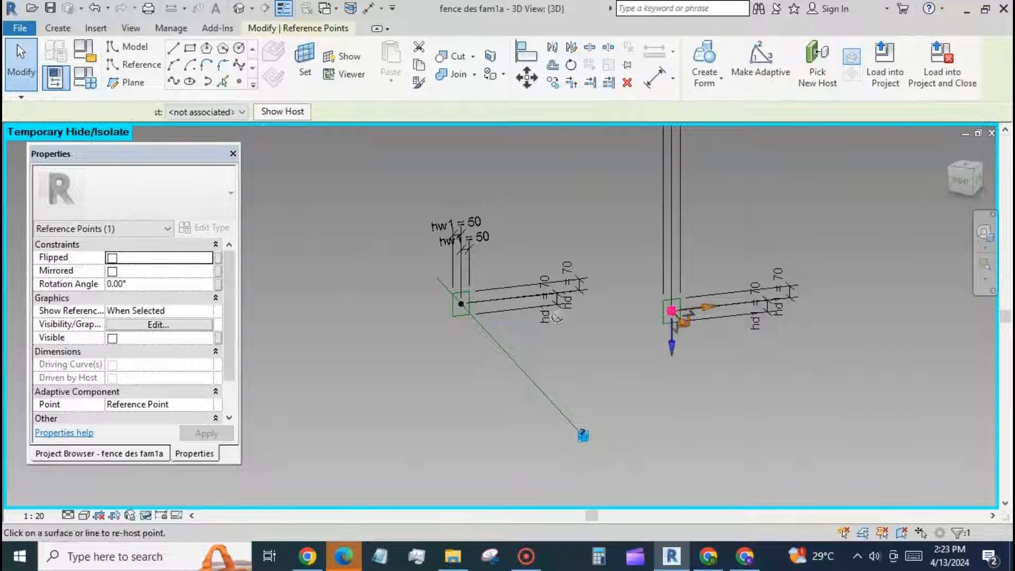
pyautogui.click(522, 369)
pyautogui.press('Escape')
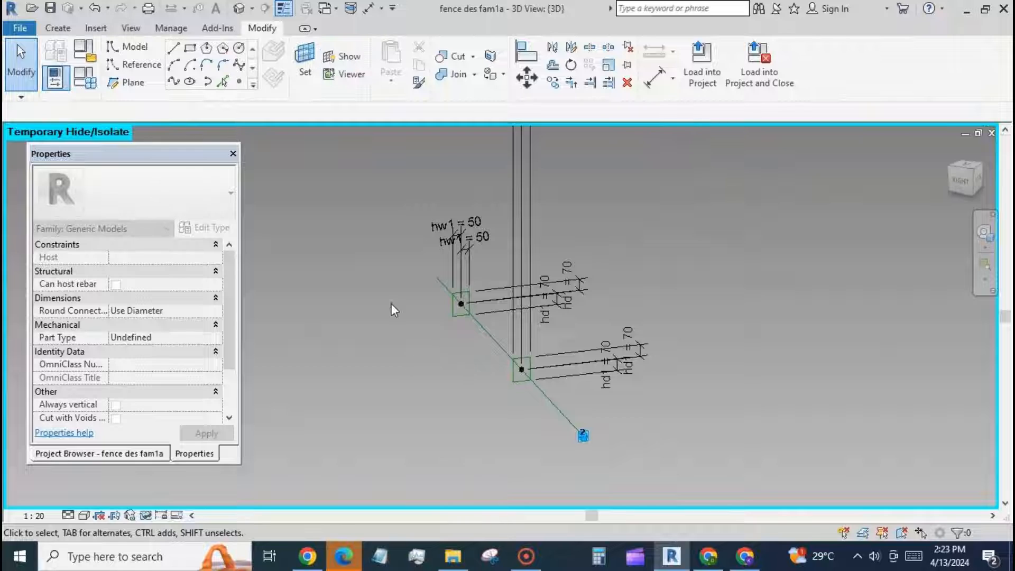
# Step: Shorten the copied profile's two stretched hw1 dimensions by moving them down close to its rectangle
pyautogui.scroll(-2, 388, 302)
pyautogui.scroll(-2, 410, 369)
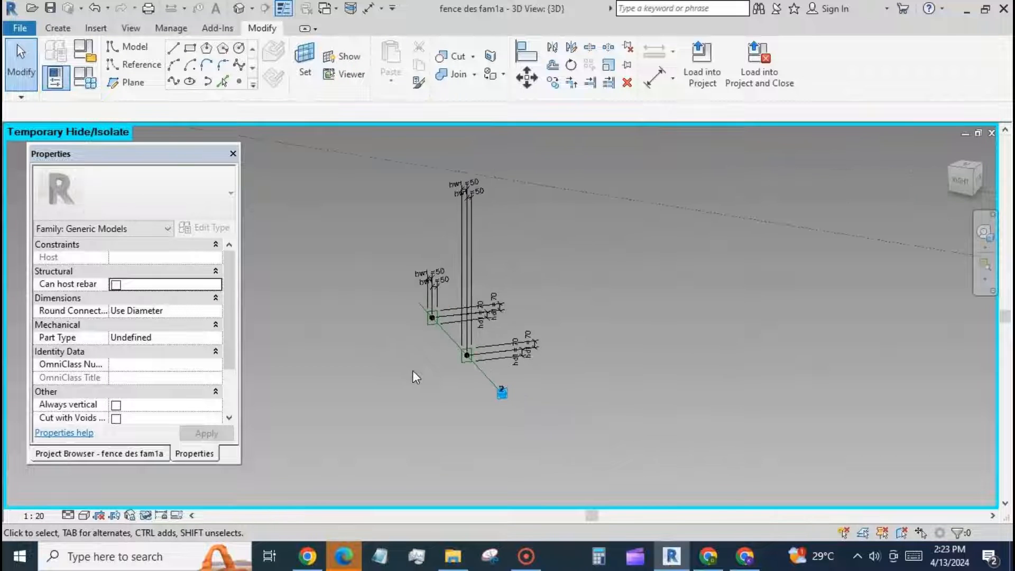
pyautogui.scroll(3, 426, 202)
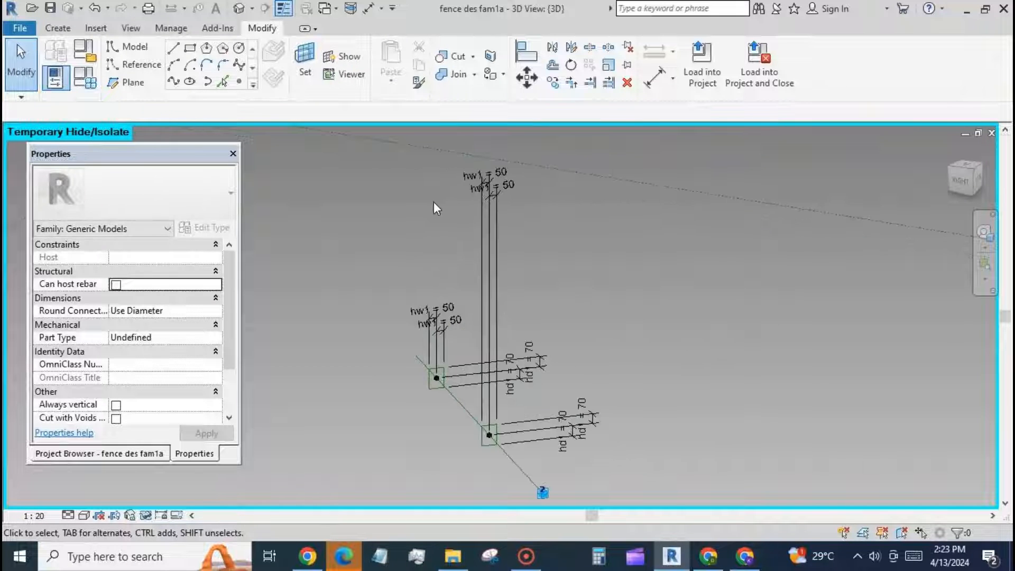
pyautogui.click(495, 195)
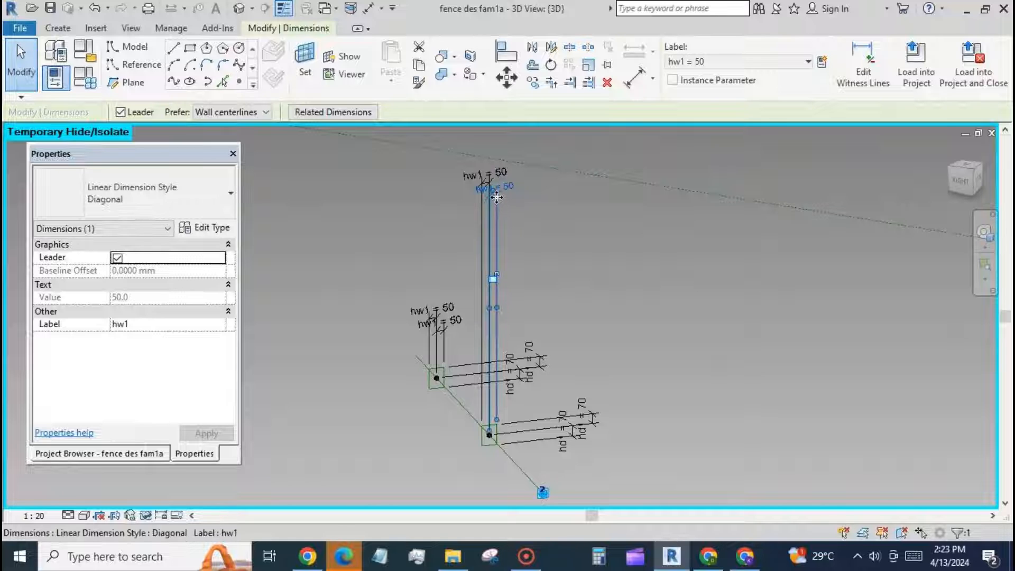
pyautogui.moveTo(497, 194); pyautogui.dragTo(490, 405)
pyautogui.click(487, 188)
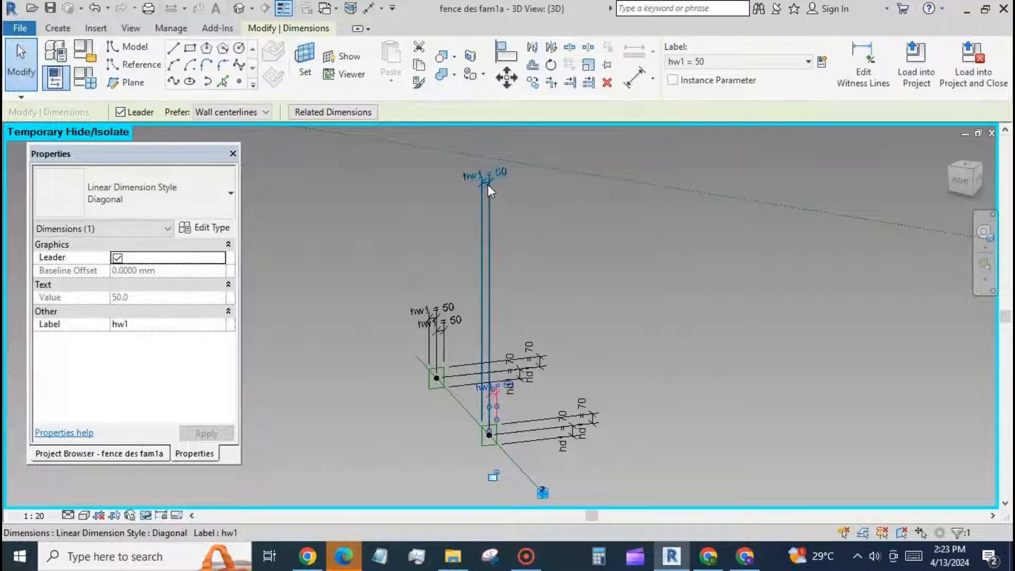
pyautogui.moveTo(488, 187); pyautogui.dragTo(487, 390)
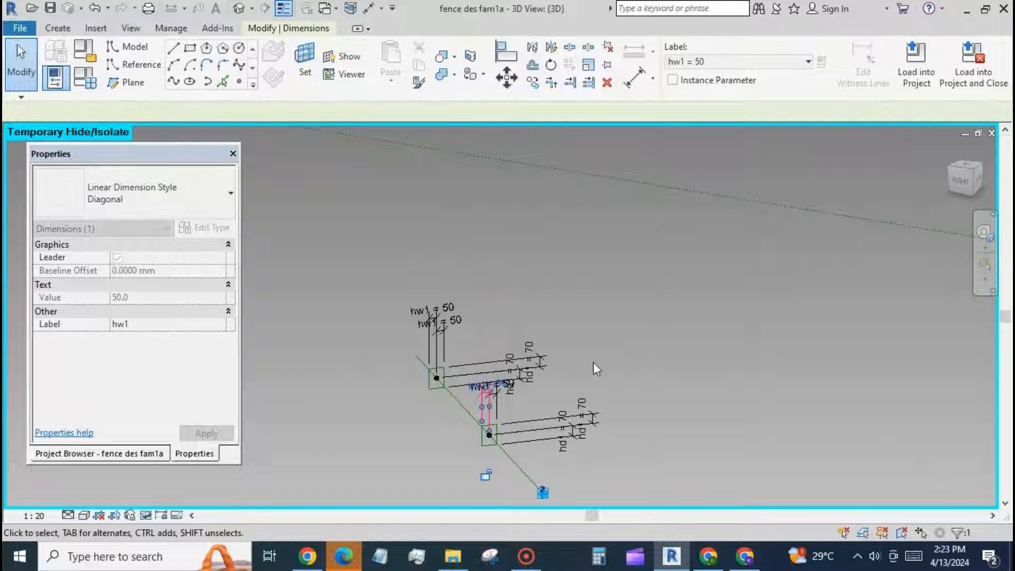
pyautogui.click(624, 240)
# Step: Reset the temporary hide/isolate mode in the 3D view to bring back adaptive point 1
pyautogui.scroll(-3, 645, 238)
pyautogui.scroll(4, 537, 402)
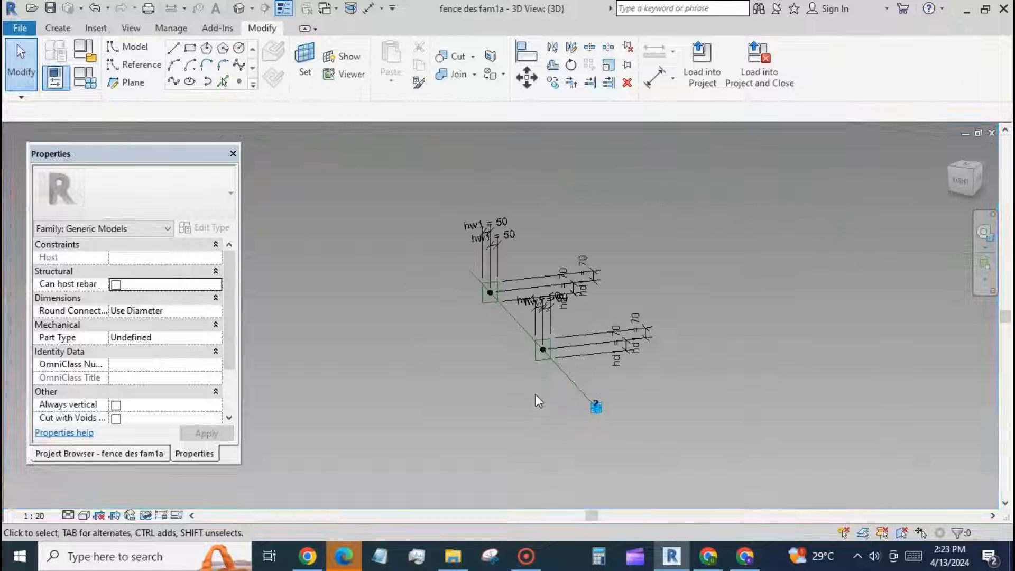
pyautogui.scroll(2, 487, 331)
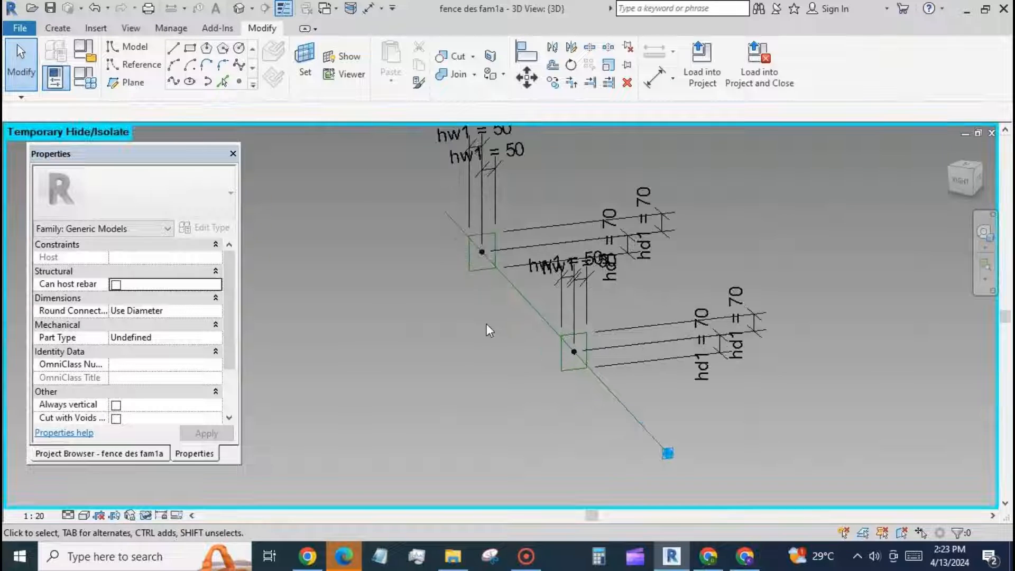
pyautogui.click(145, 515)
pyautogui.click(227, 497)
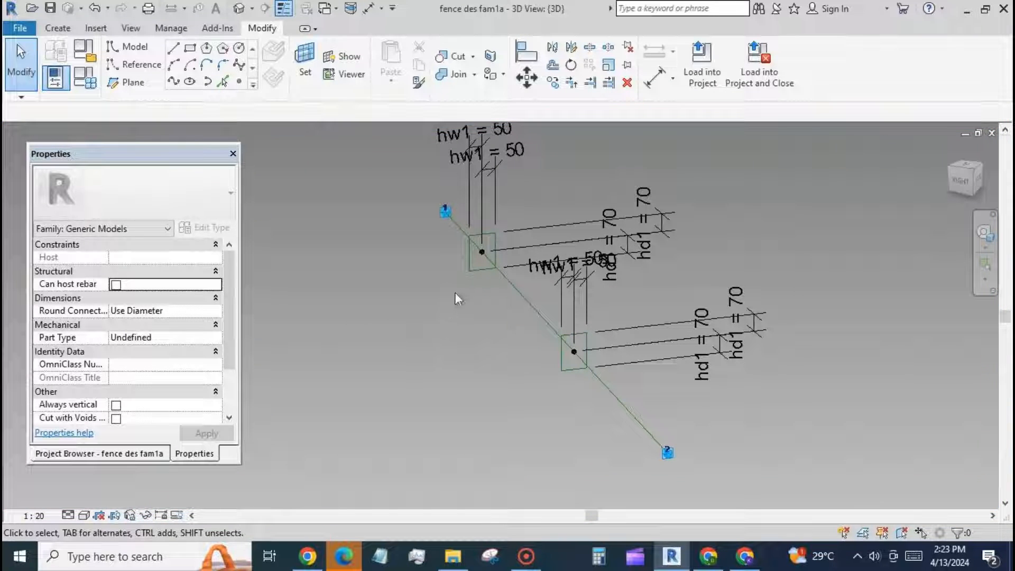
# Step: Set the normalized curve parameter of the original profile's reference point to 0
pyautogui.click(488, 260)
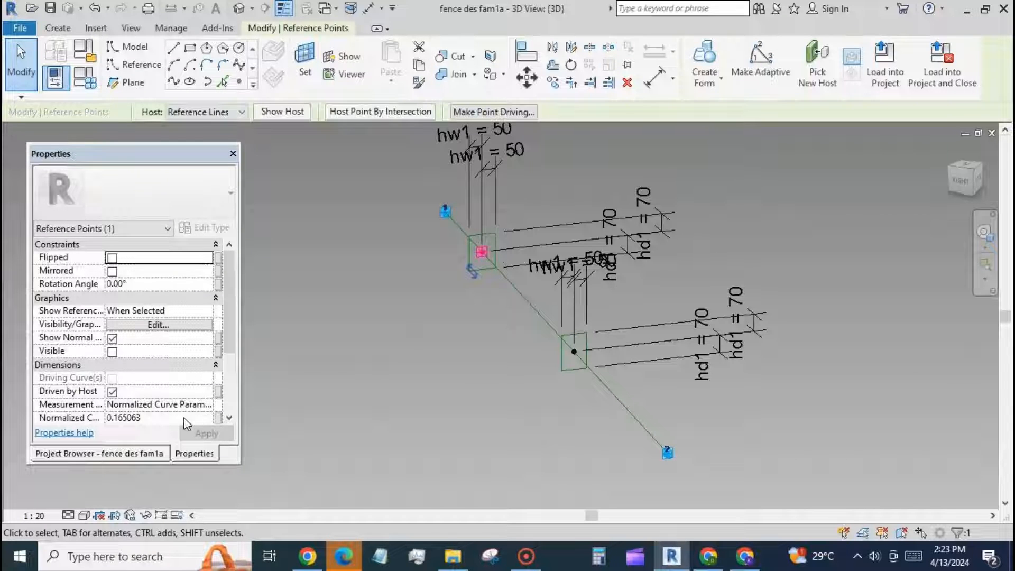
pyautogui.click(183, 417)
pyautogui.write('0')
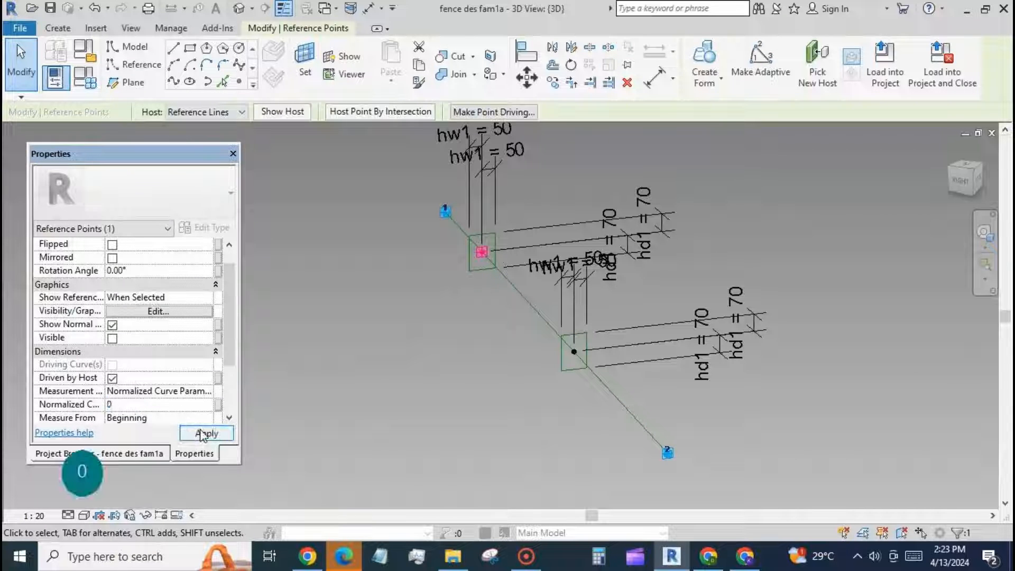
pyautogui.click(201, 434)
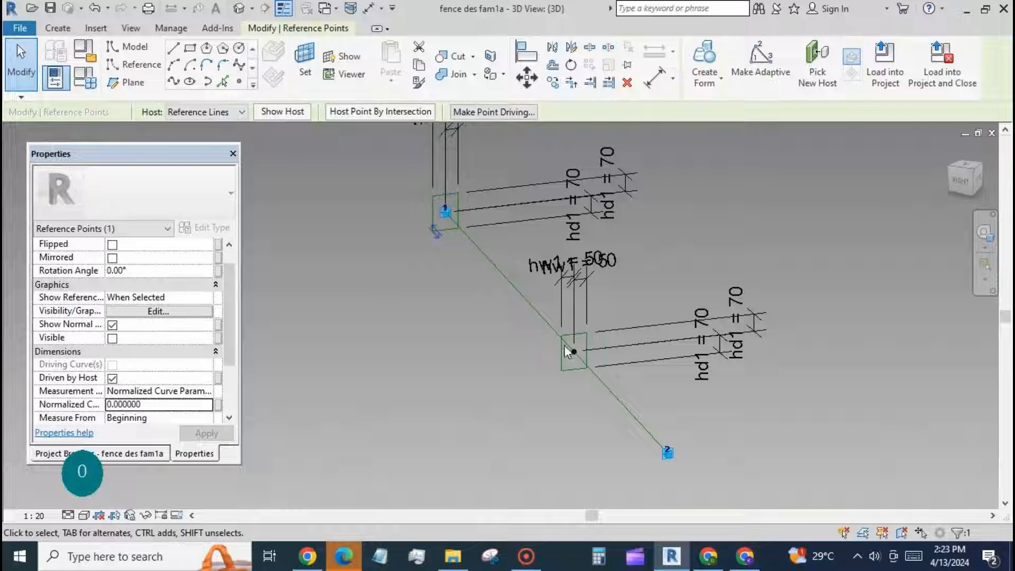
# Step: Set the normalized curve parameter of the copied profile's reference point to 1
pyautogui.press('Escape')
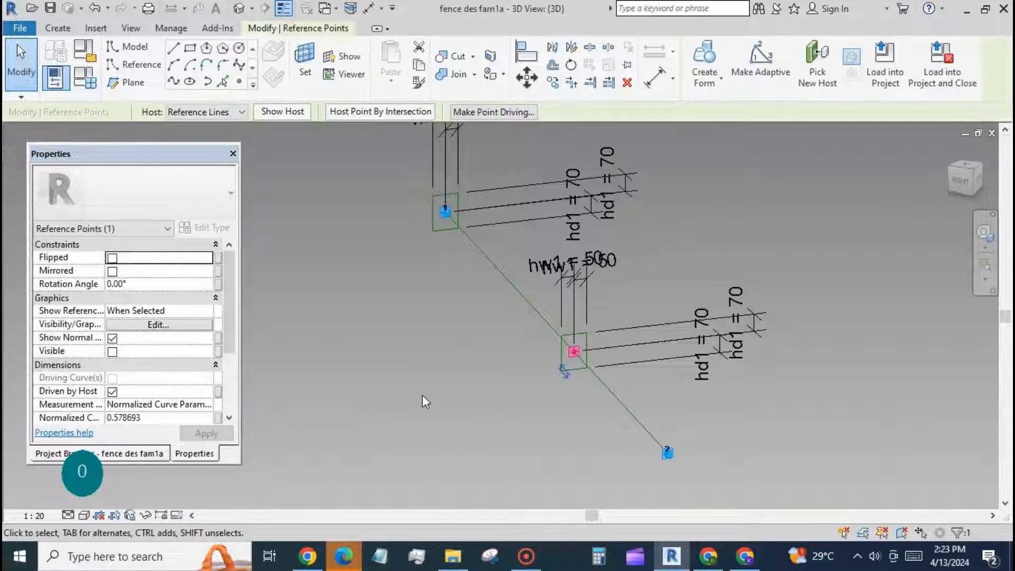
pyautogui.click(187, 419)
pyautogui.write('1')
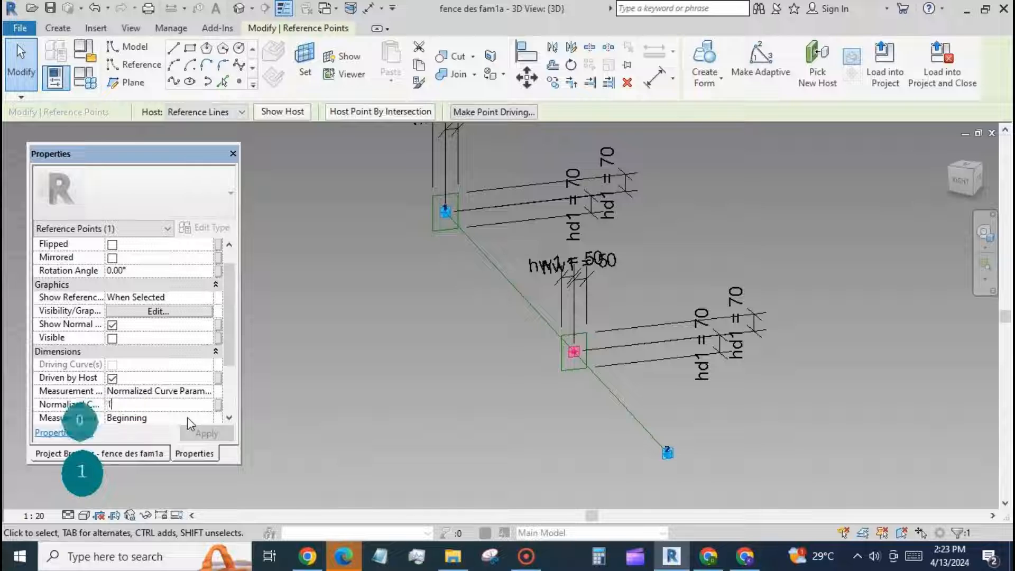
pyautogui.click(207, 434)
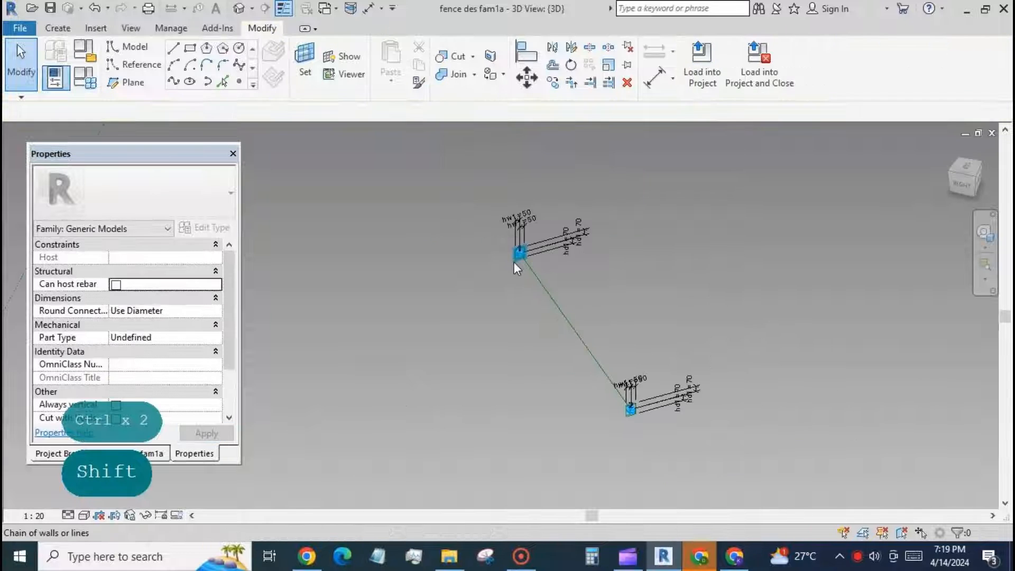
# Step: Create a solid form from both rectangular profiles and the reference line connecting the adaptive points
pyautogui.keyDown('ctrl'); pyautogui.click(608, 427); pyautogui.keyUp('ctrl')
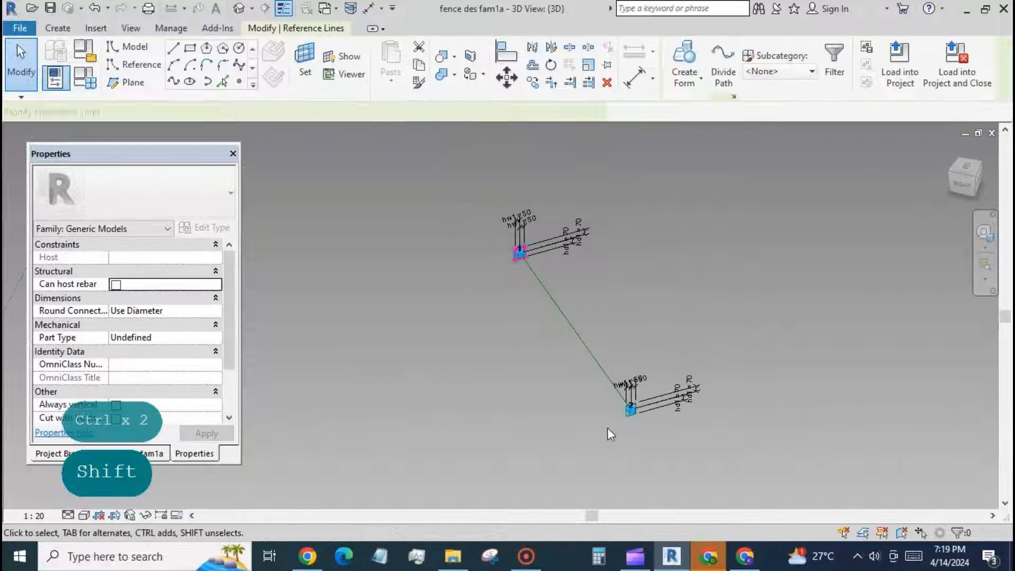
pyautogui.press('Tab')
pyautogui.keyDown('ctrl'); pyautogui.click(627, 415); pyautogui.keyUp('ctrl')
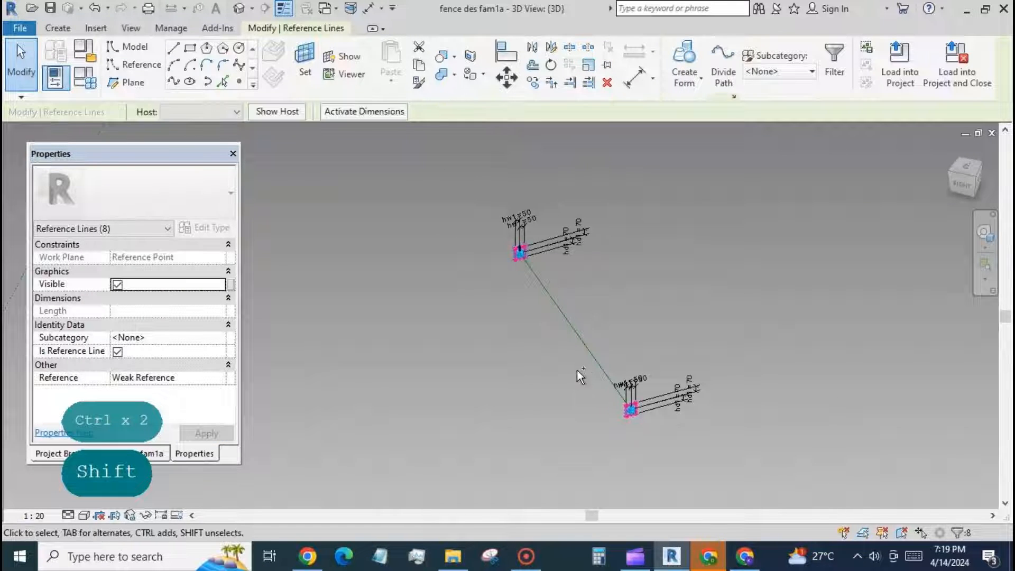
pyautogui.keyDown('ctrl'); pyautogui.click(569, 318); pyautogui.keyUp('ctrl')
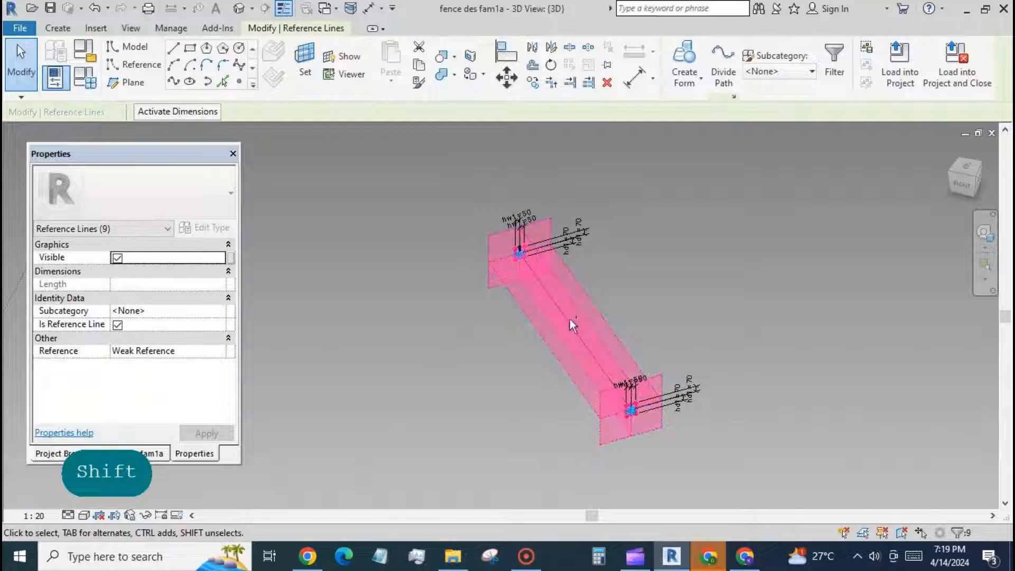
pyautogui.click(685, 57)
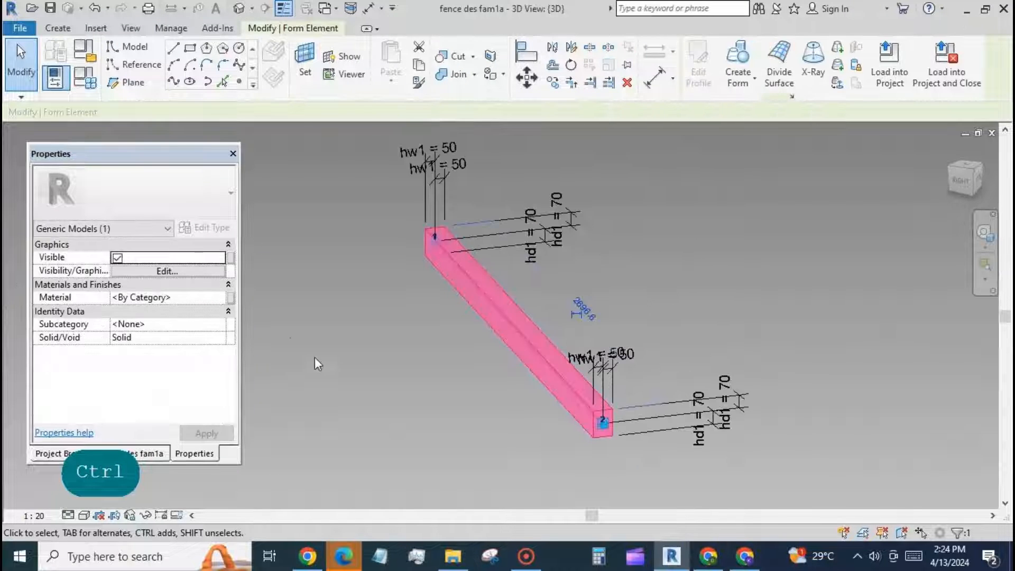
# Step: Associate the solid form's material with a new family type parameter named mat
pyautogui.click(231, 298)
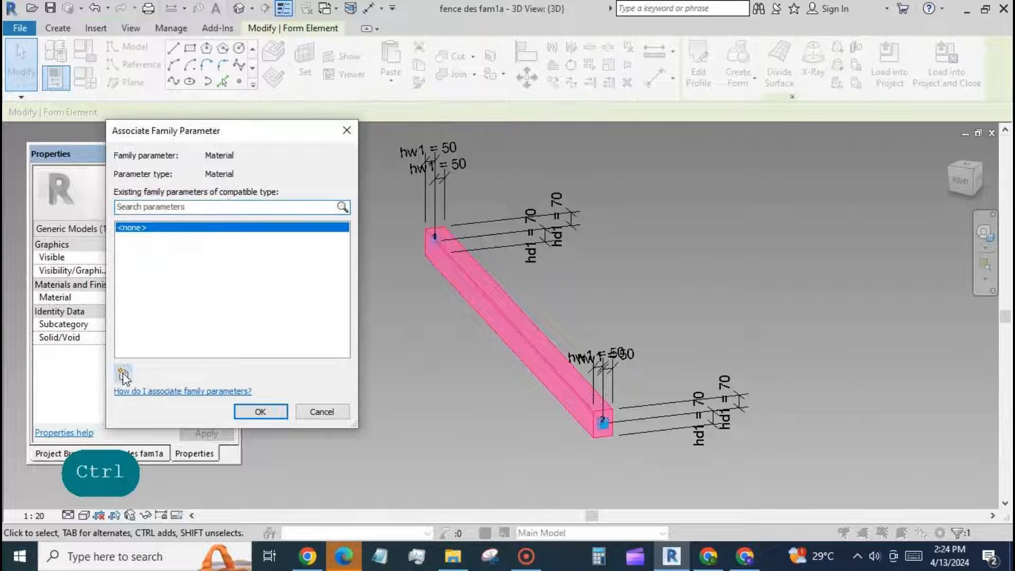
pyautogui.click(123, 374)
pyautogui.write('mat')
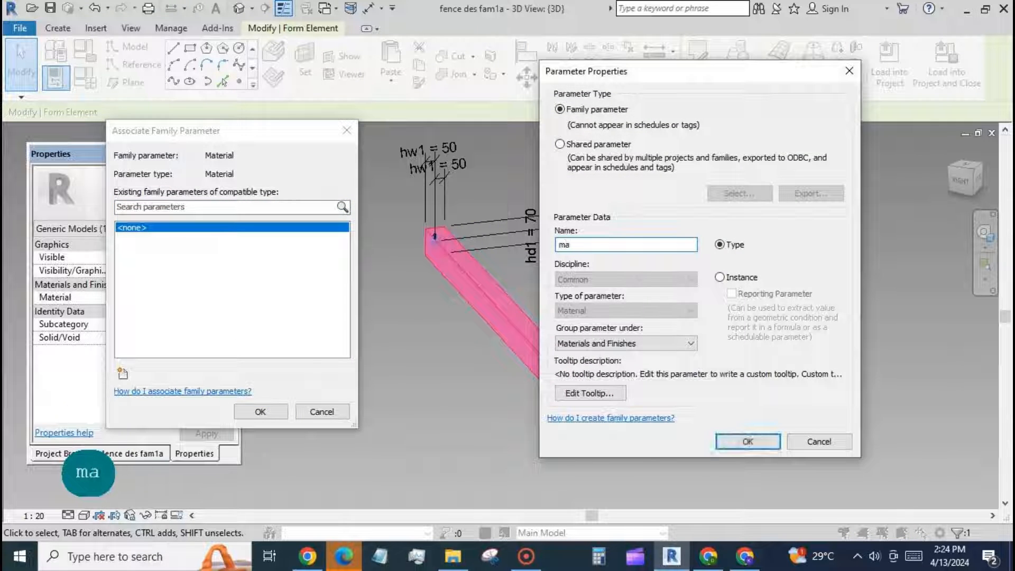
pyautogui.click(747, 441)
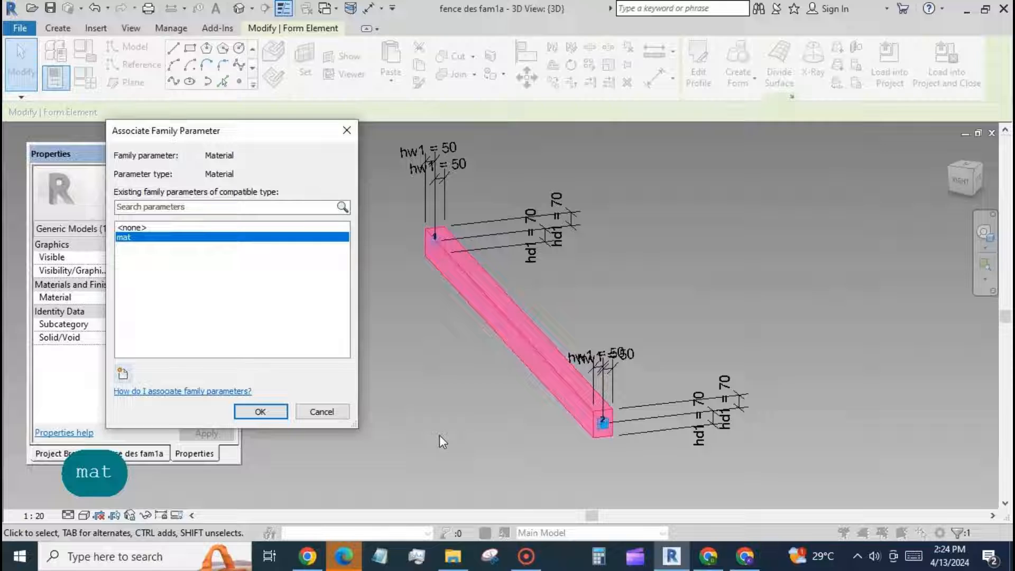
pyautogui.click(261, 411)
pyautogui.click(437, 404)
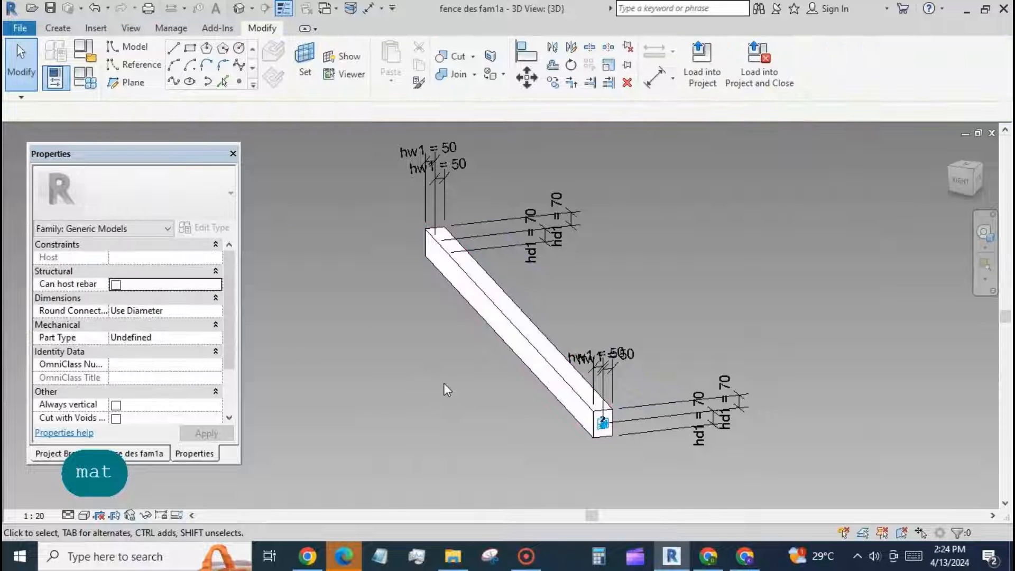
# Step: Save the rail family and save a copy of it as fence des fam1 b in the fence folder
pyautogui.scroll(-2, 443, 382)
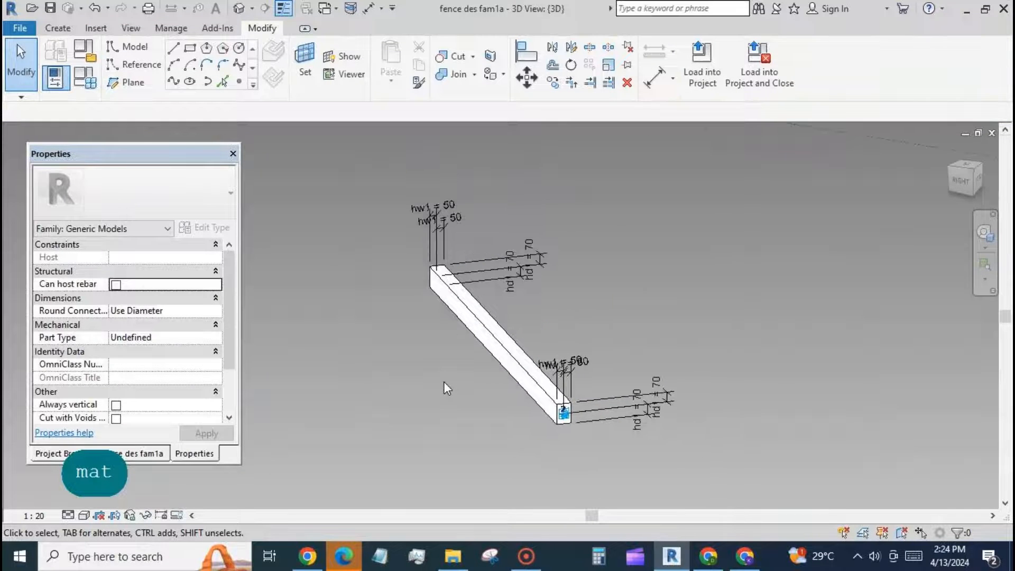
pyautogui.click(50, 8)
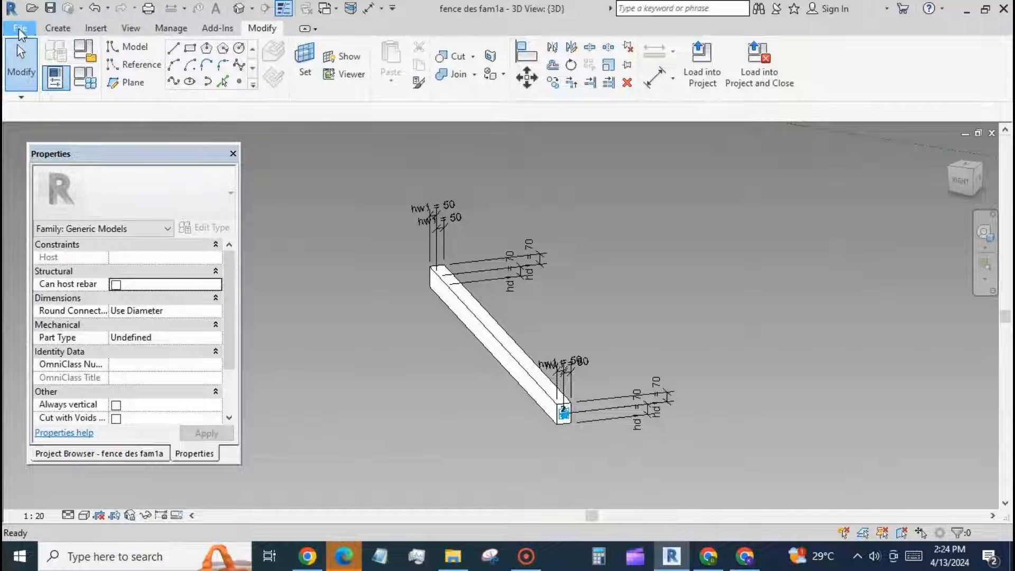
pyautogui.click(20, 29)
pyautogui.moveTo(57, 203)
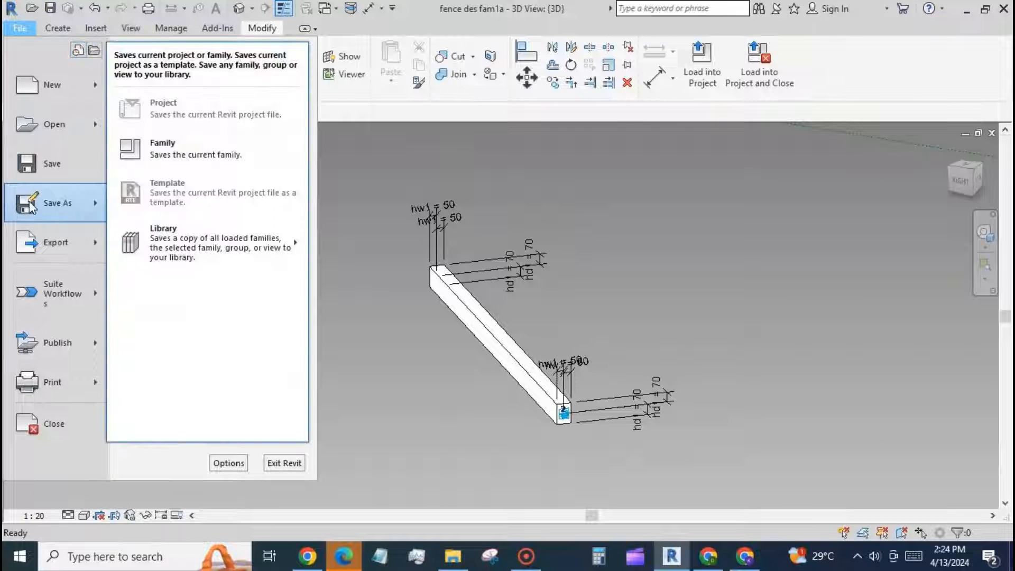
pyautogui.click(193, 146)
pyautogui.doubleClick(426, 352)
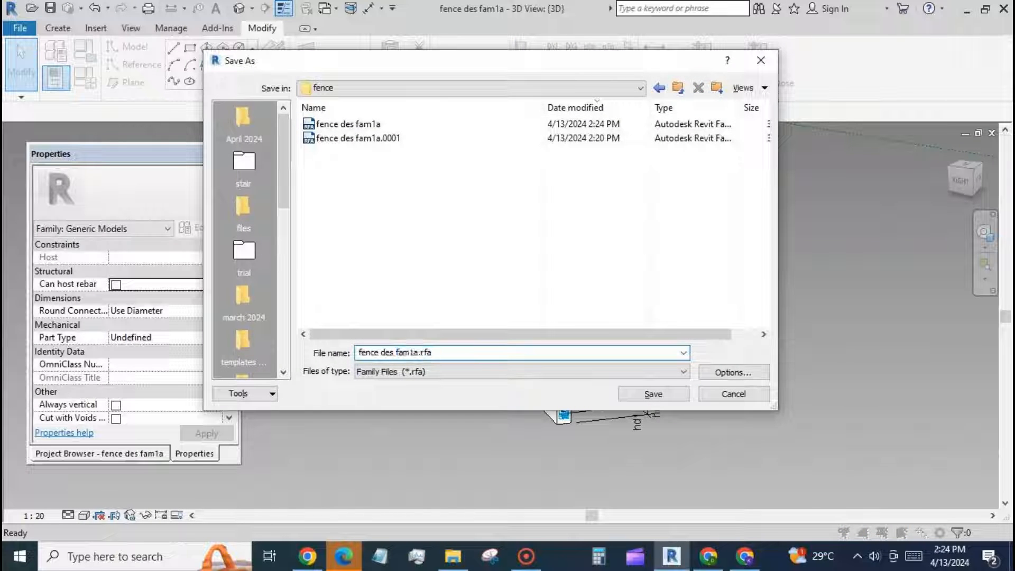
pyautogui.press('BackSpace')
pyautogui.press('BackSpace')
pyautogui.press('BackSpace')
pyautogui.press('BackSpace')
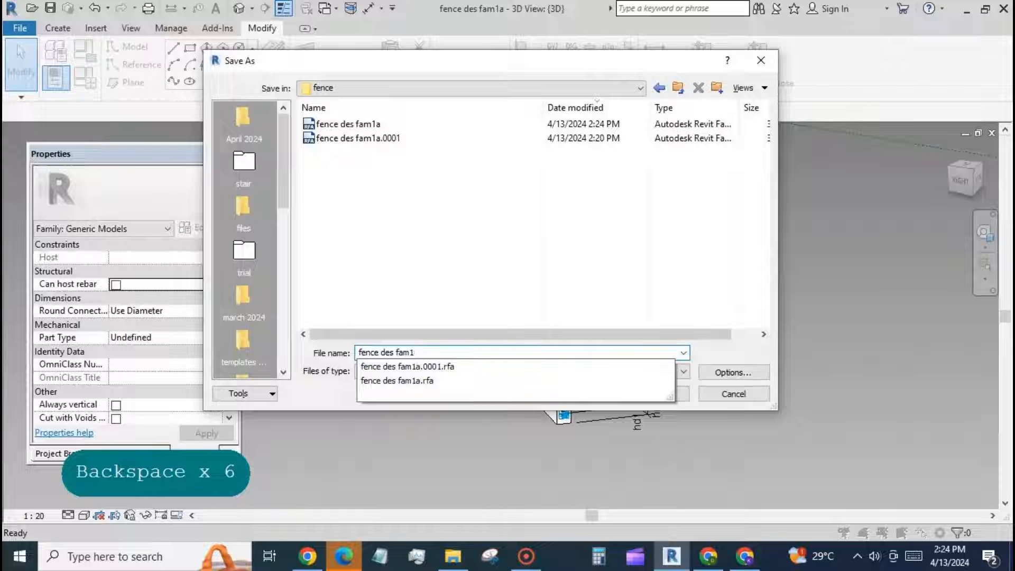
pyautogui.write('b')
pyautogui.click(733, 372)
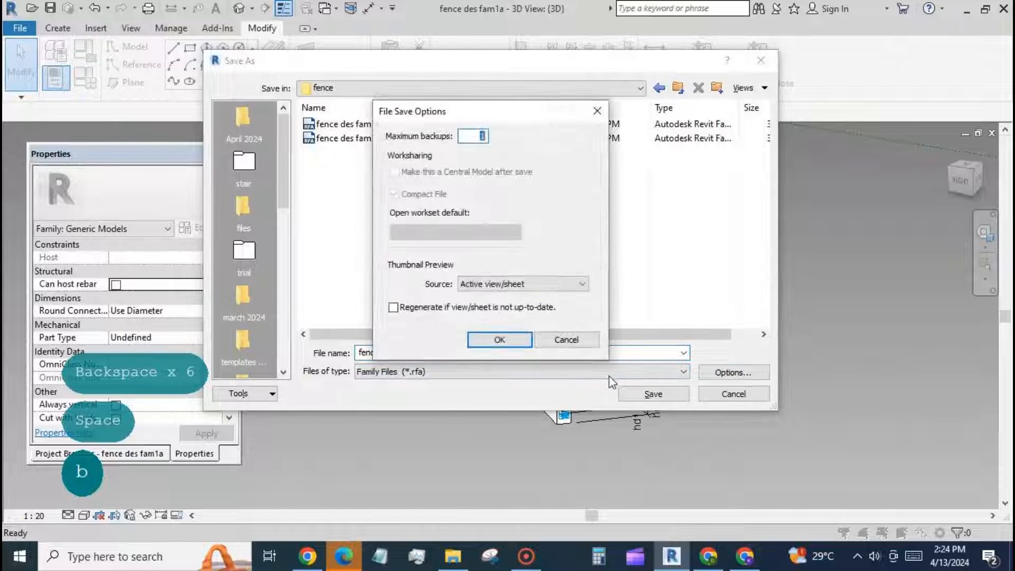
pyautogui.click(485, 340)
pyautogui.click(655, 395)
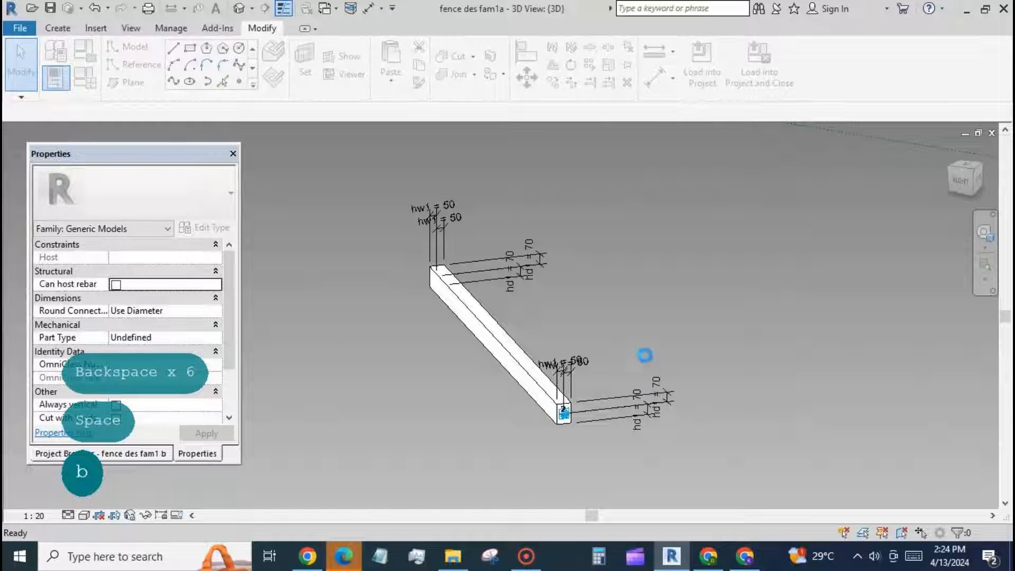
# Step: Undo the edits back through the solid form and both curve parameter changes, to the two separate profiles on the reference line
pyautogui.scroll(-2, 600, 220)
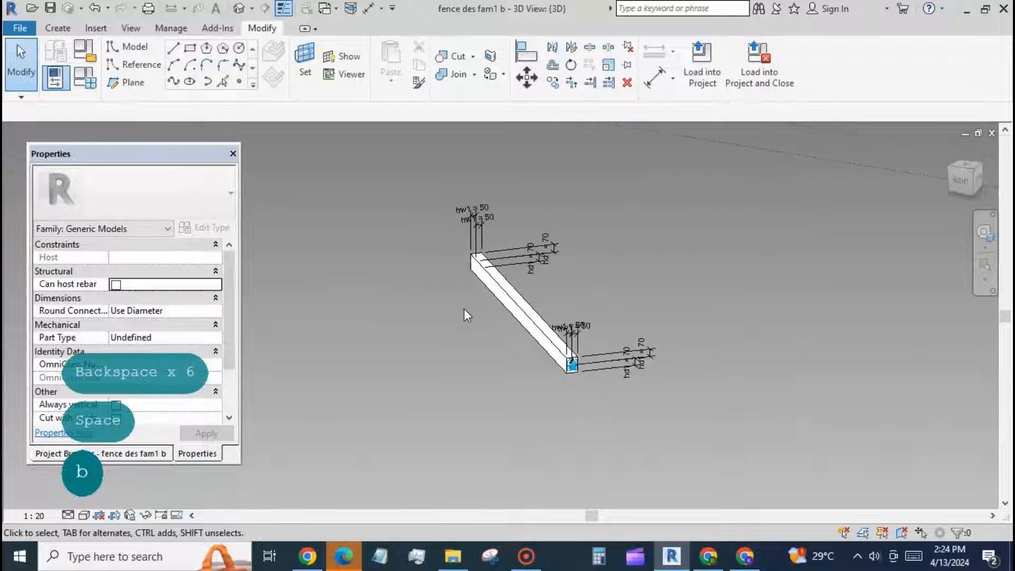
pyautogui.scroll(2, 464, 312)
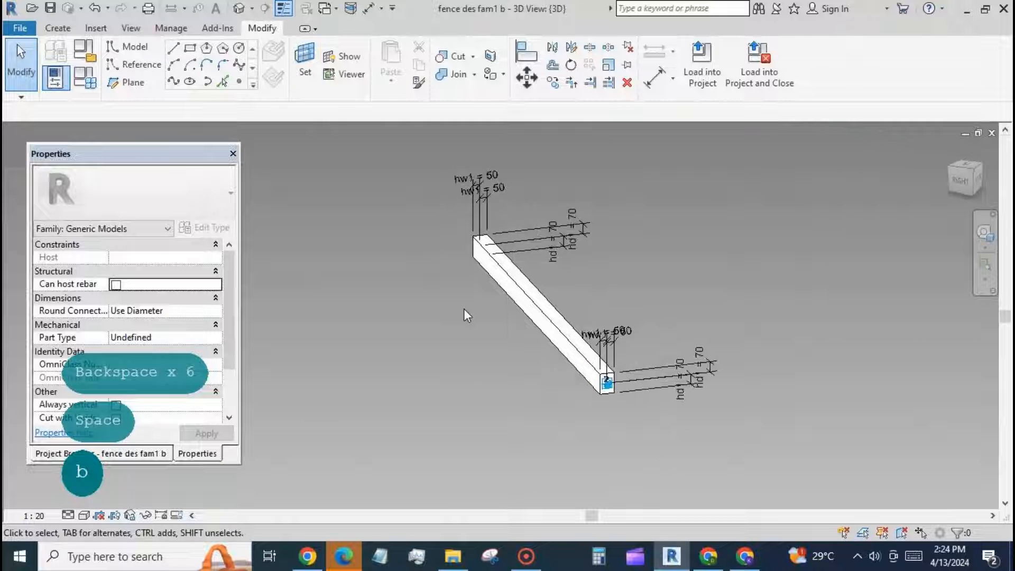
pyautogui.click(94, 12)
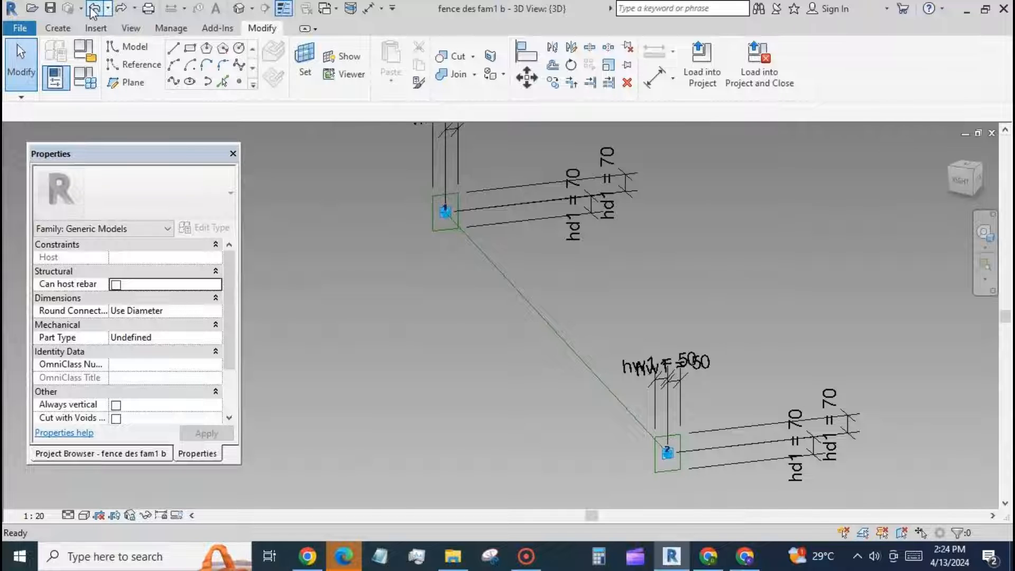
pyautogui.click(94, 12)
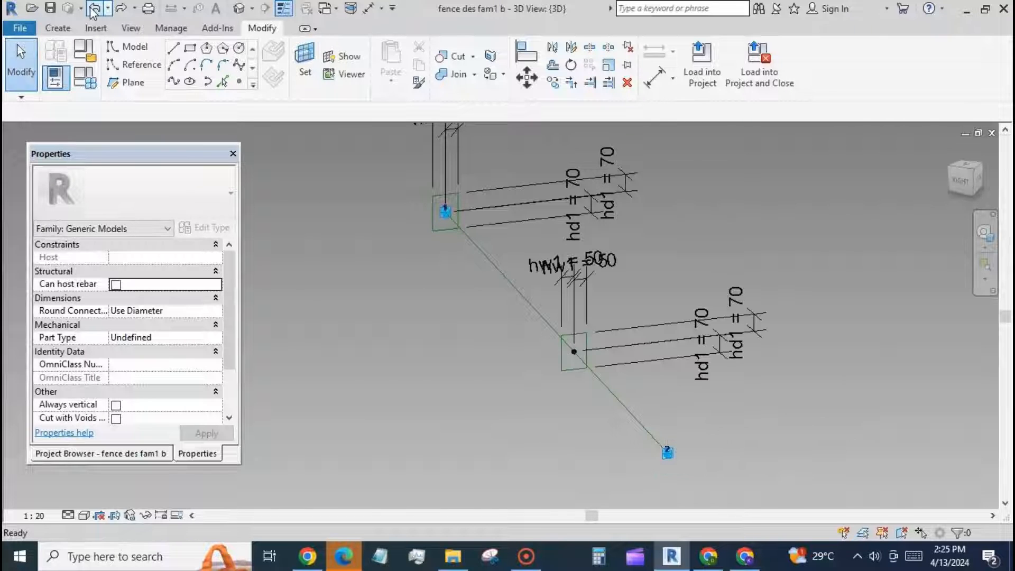
pyautogui.click(94, 11)
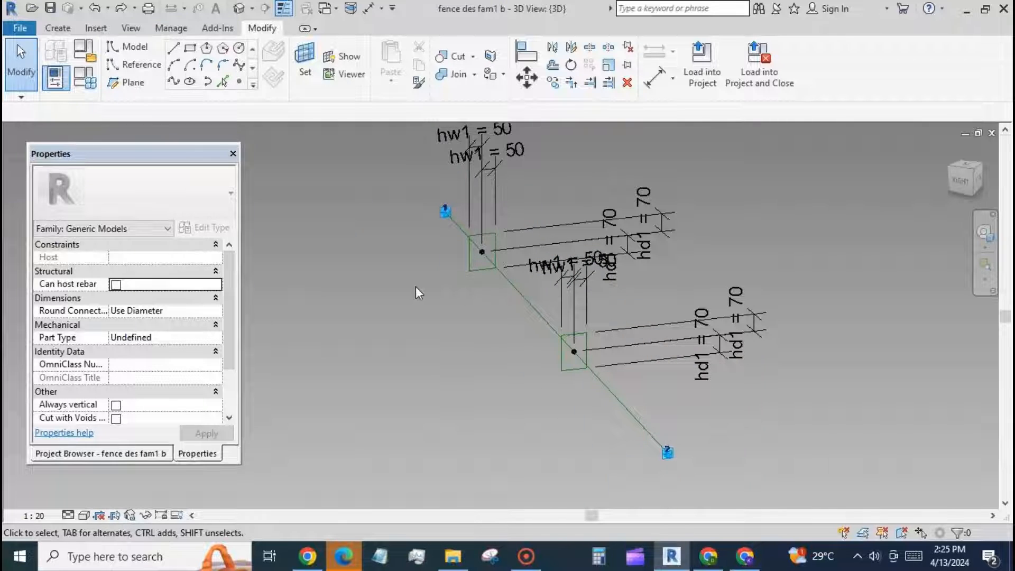
pyautogui.scroll(-1, 414, 286)
pyautogui.click(94, 10)
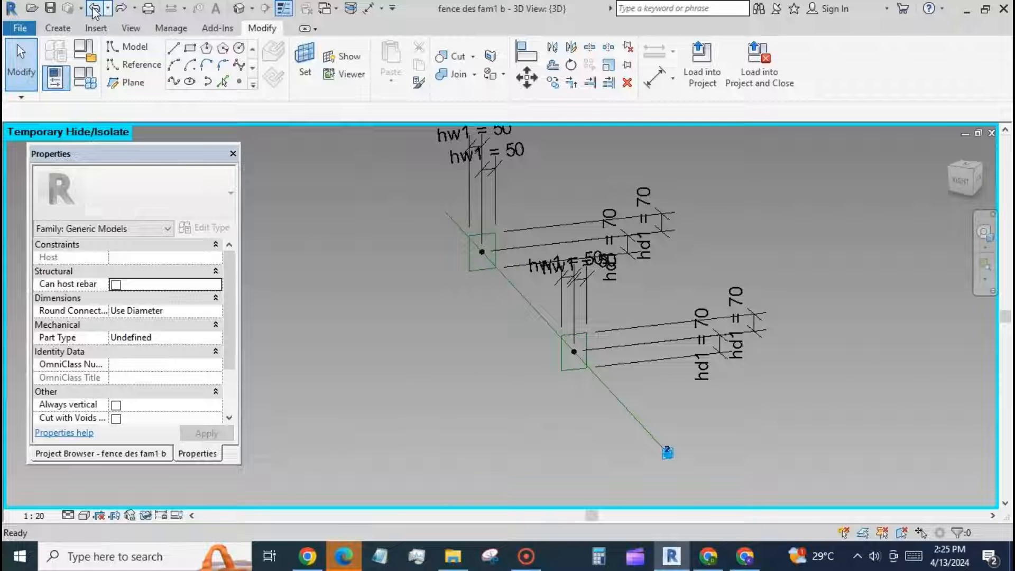
# Step: Copy the upper profile with its reference point and hw1/hd1 dimensions to two places beside the reference line, with Multiple on and Constrain off
pyautogui.scroll(-1, 452, 272)
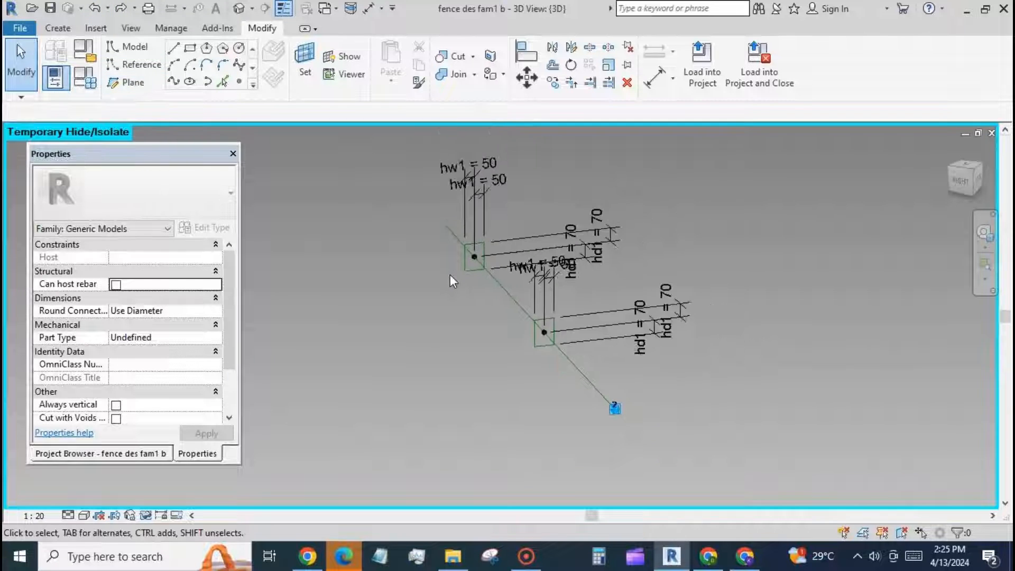
pyautogui.moveTo(426, 142); pyautogui.dragTo(513, 284)
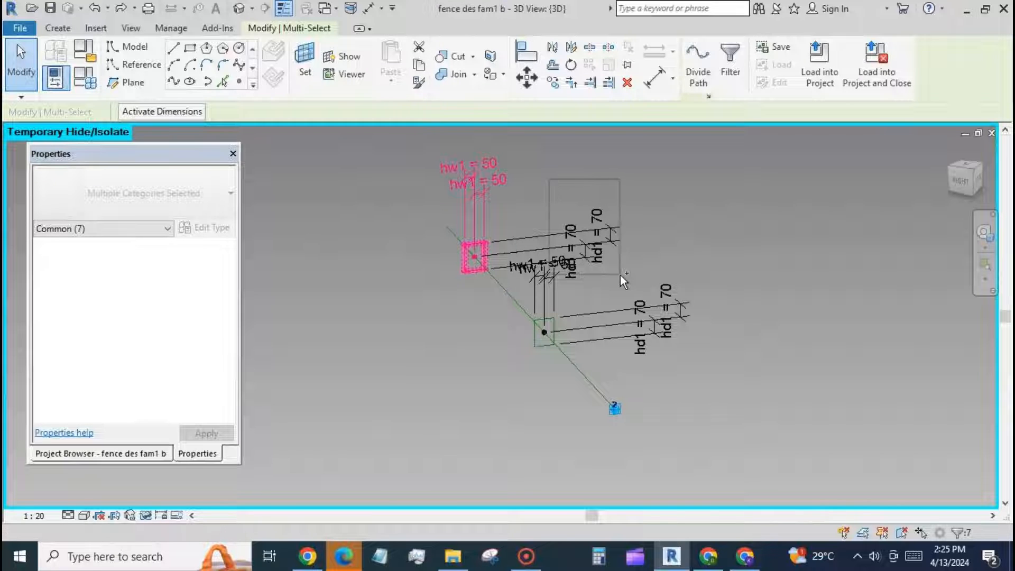
pyautogui.moveTo(630, 290); pyautogui.dragTo(630, 291)
pyautogui.press('ctrl')
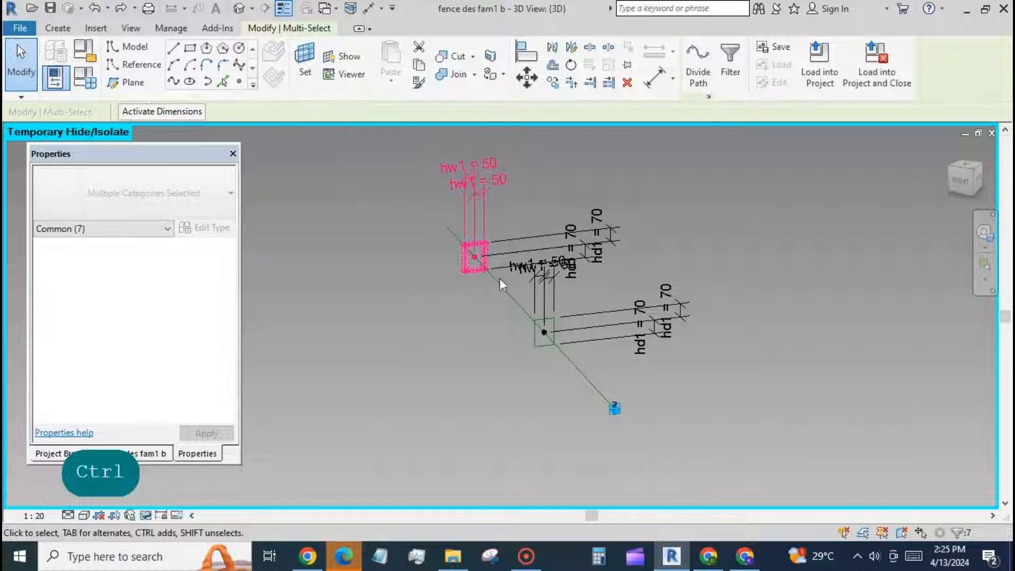
pyautogui.moveTo(502, 277); pyautogui.dragTo(496, 234)
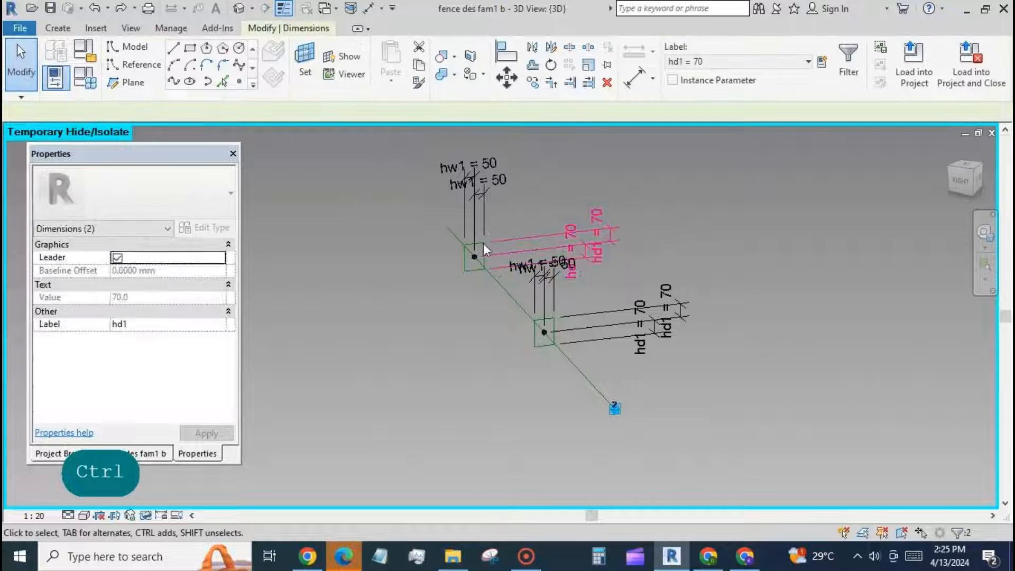
pyautogui.keyDown('ctrl'); pyautogui.moveTo(426, 151); pyautogui.dragTo(509, 284); pyautogui.keyUp('ctrl')
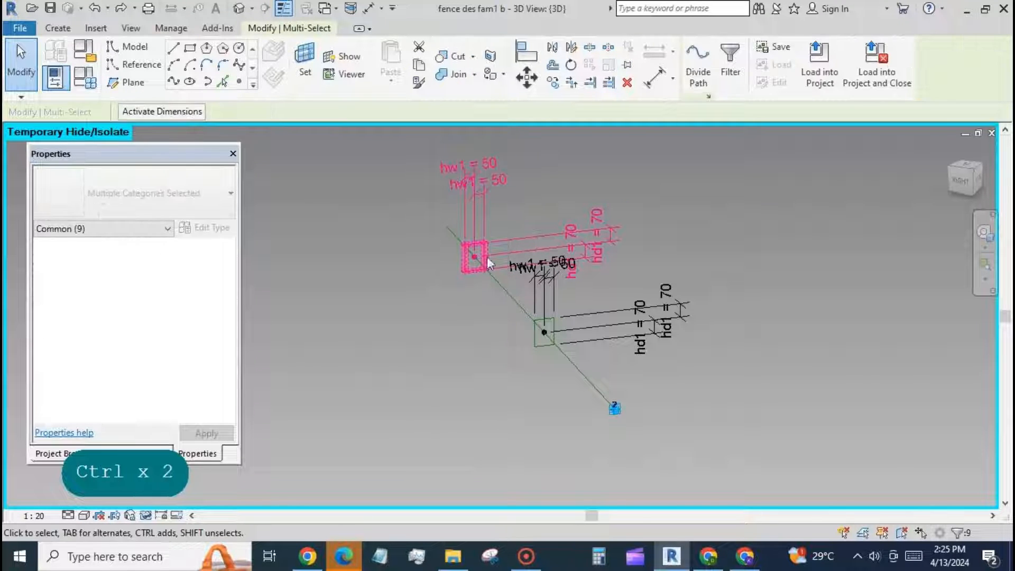
pyautogui.click(527, 78)
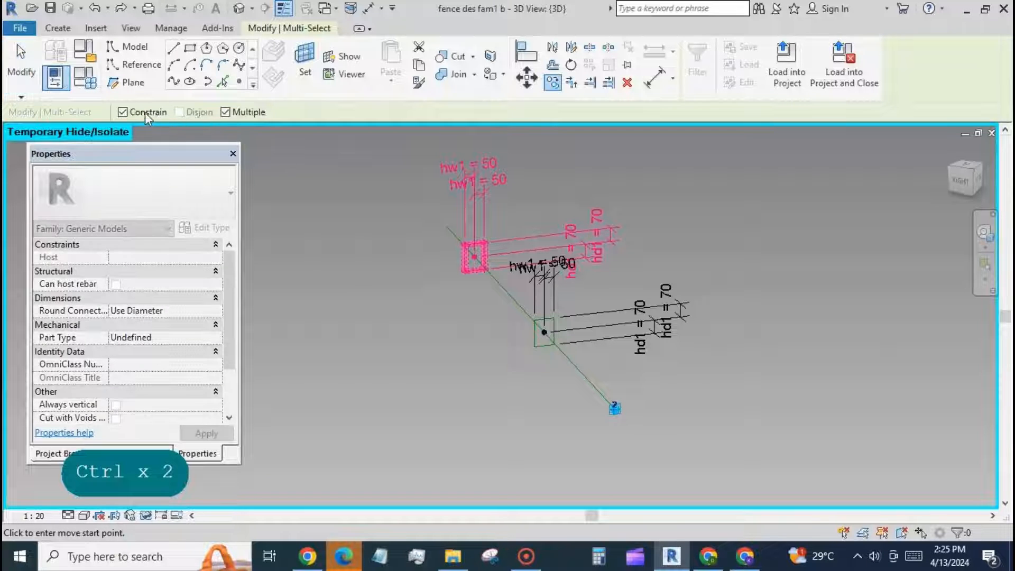
pyautogui.click(448, 274)
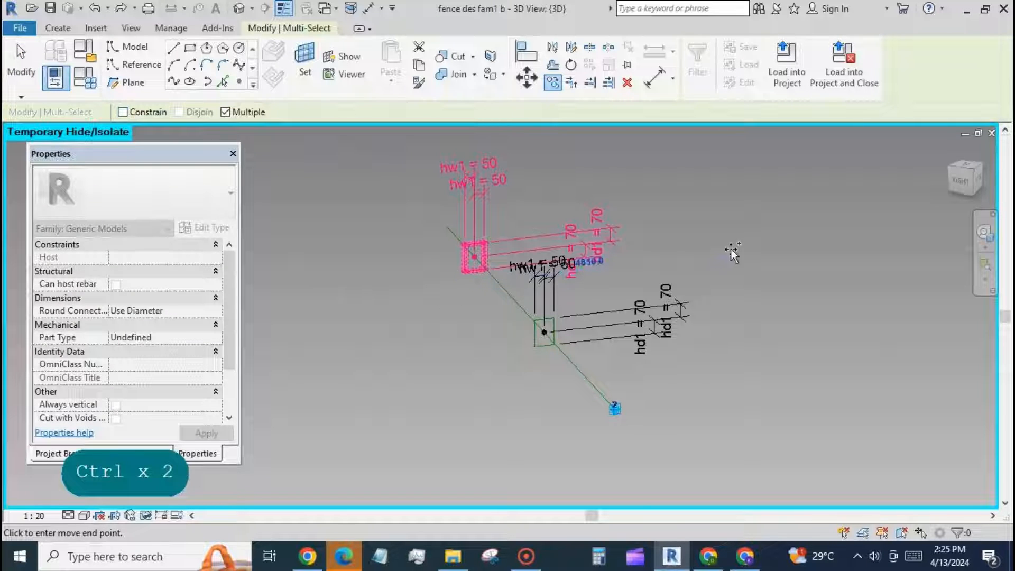
pyautogui.click(732, 251)
pyautogui.press('m')
pyautogui.press('v')
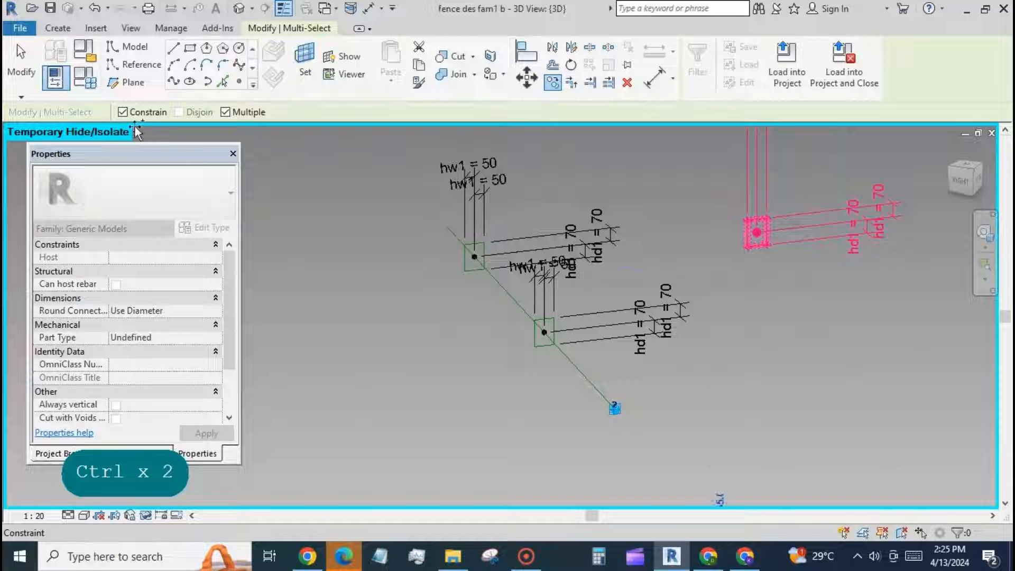
pyautogui.click(798, 319)
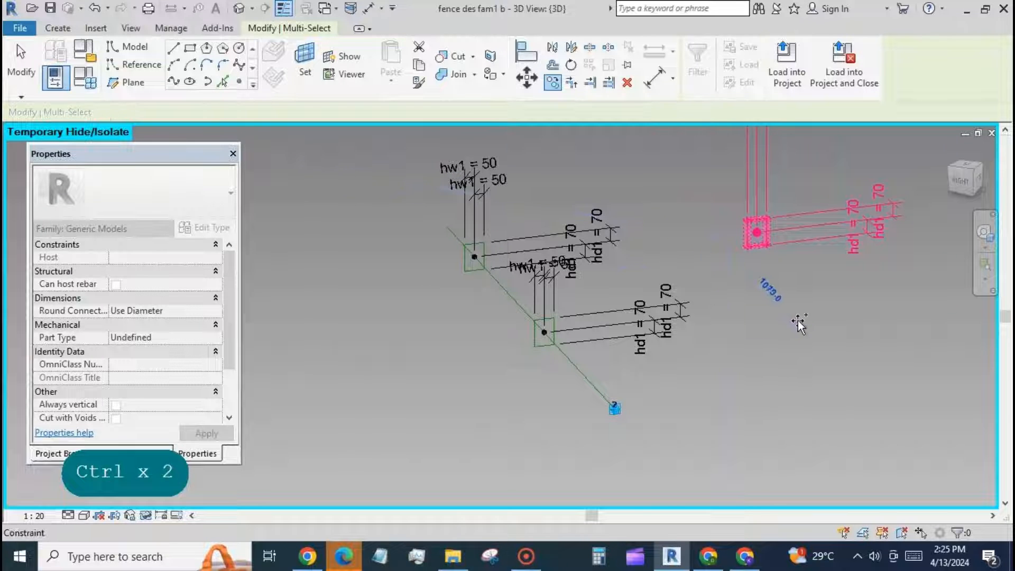
pyautogui.press('Escape')
pyautogui.press('Escape')
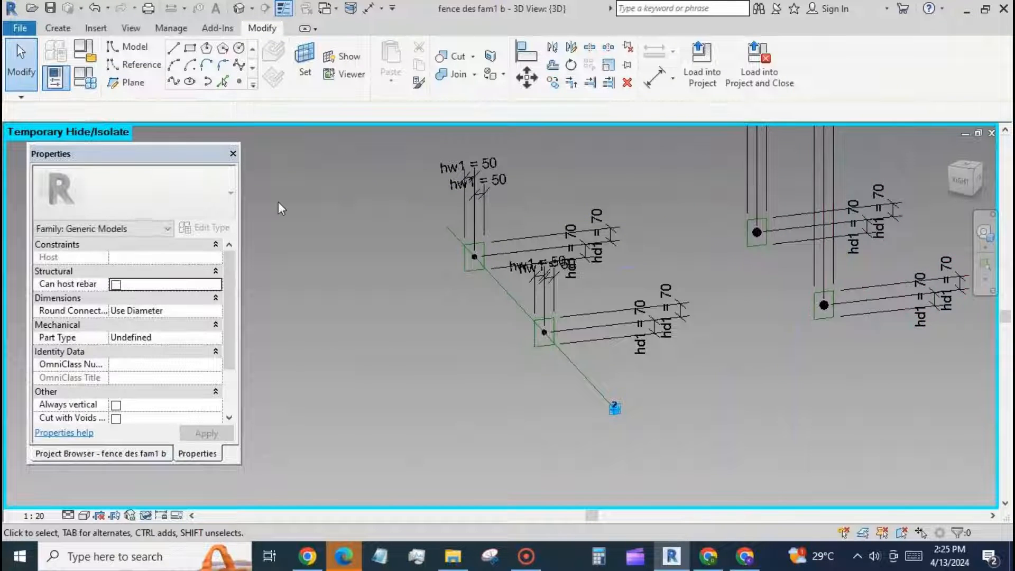
# Step: Rehost both copied profiles' reference points onto the reference line, between the existing lower profile and adaptive point 2
pyautogui.scroll(-2, 278, 202)
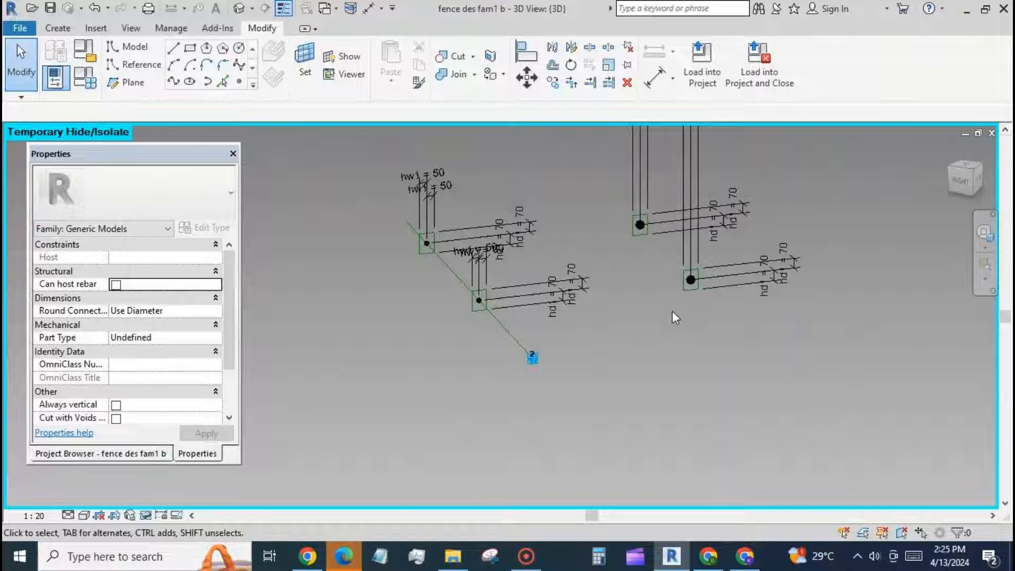
pyautogui.scroll(1, 700, 300)
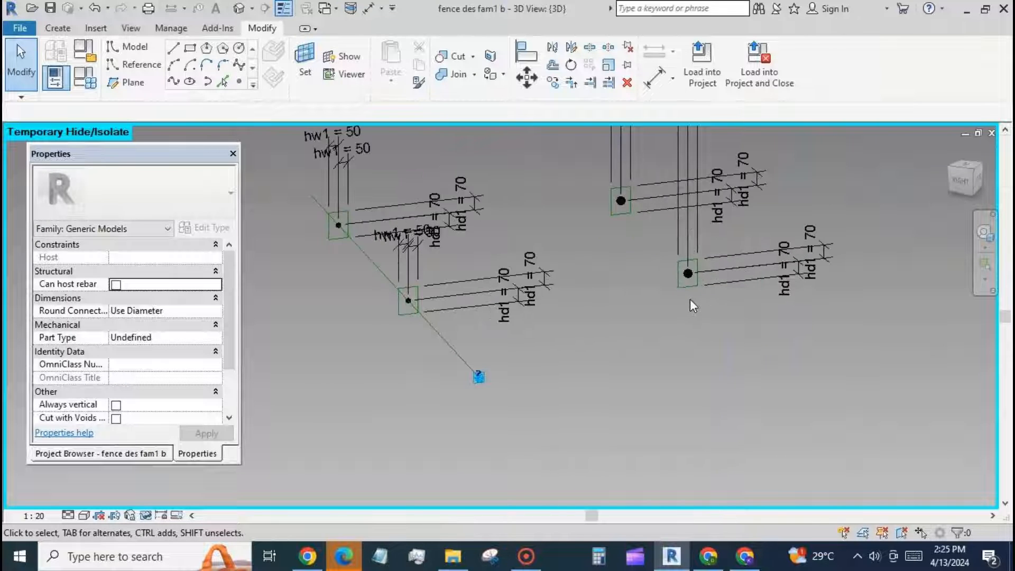
pyautogui.click(688, 273)
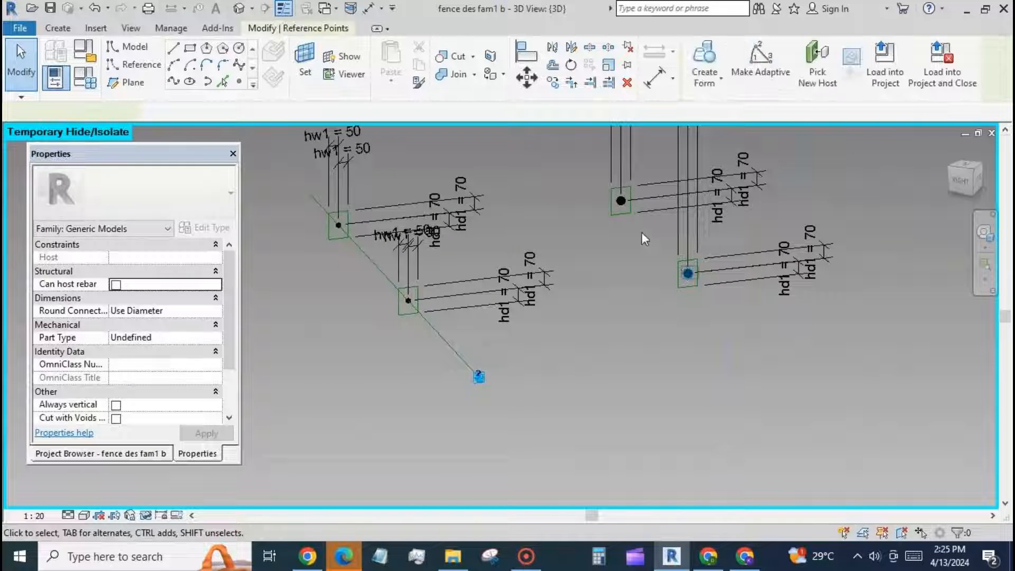
pyautogui.click(434, 329)
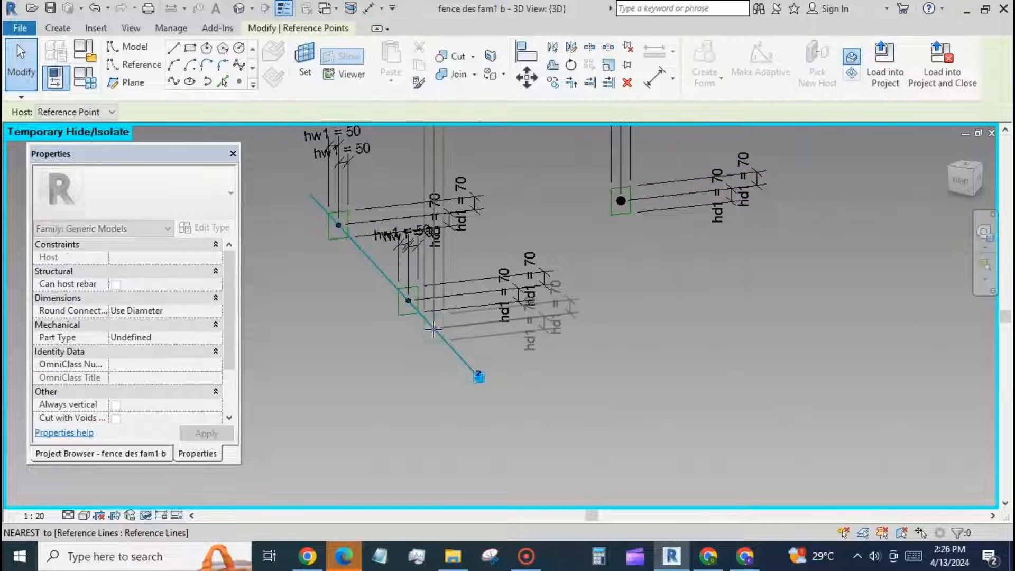
pyautogui.click(622, 201)
pyautogui.click(818, 71)
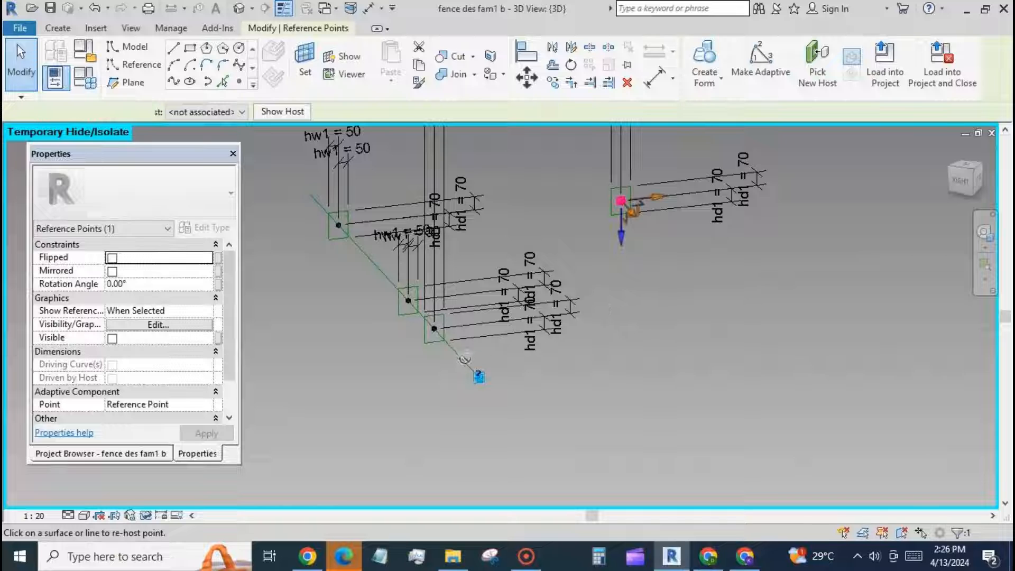
pyautogui.click(463, 359)
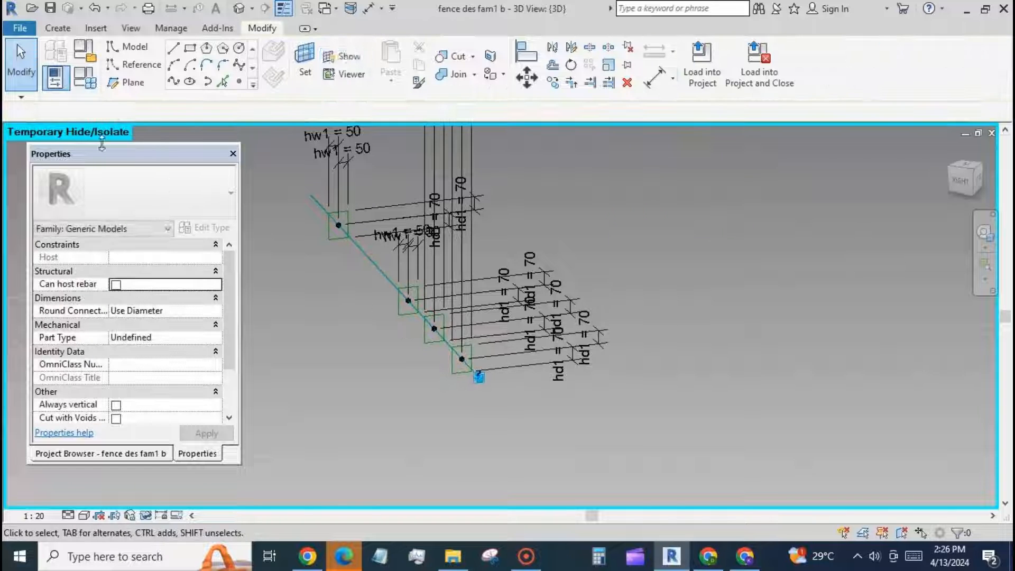
# Step: Move the copied profiles' hw1 dimension lines down close to their rectangles and reset the temporary hide
pyautogui.scroll(-3, 634, 410)
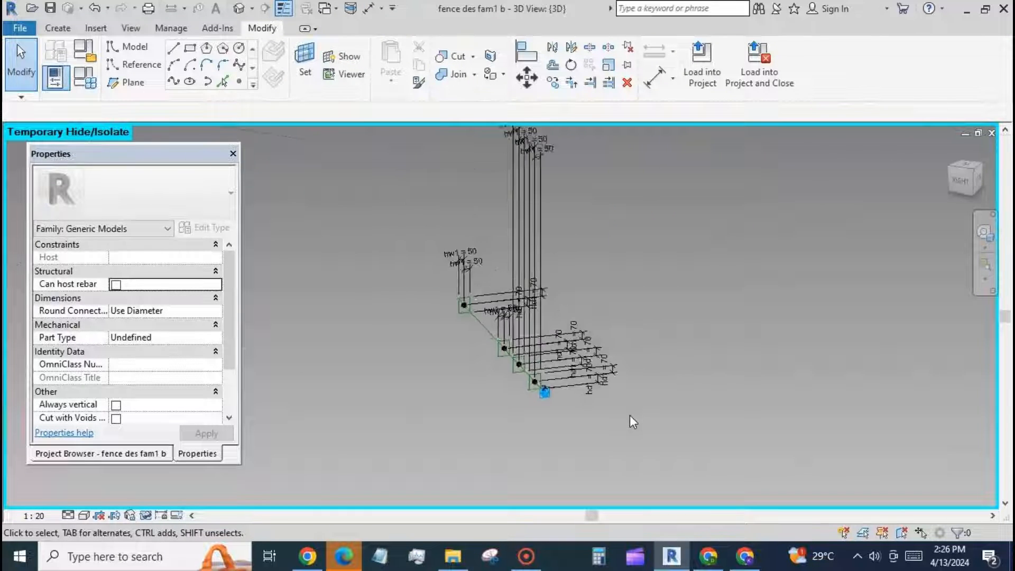
pyautogui.scroll(-1, 630, 416)
pyautogui.click(553, 191)
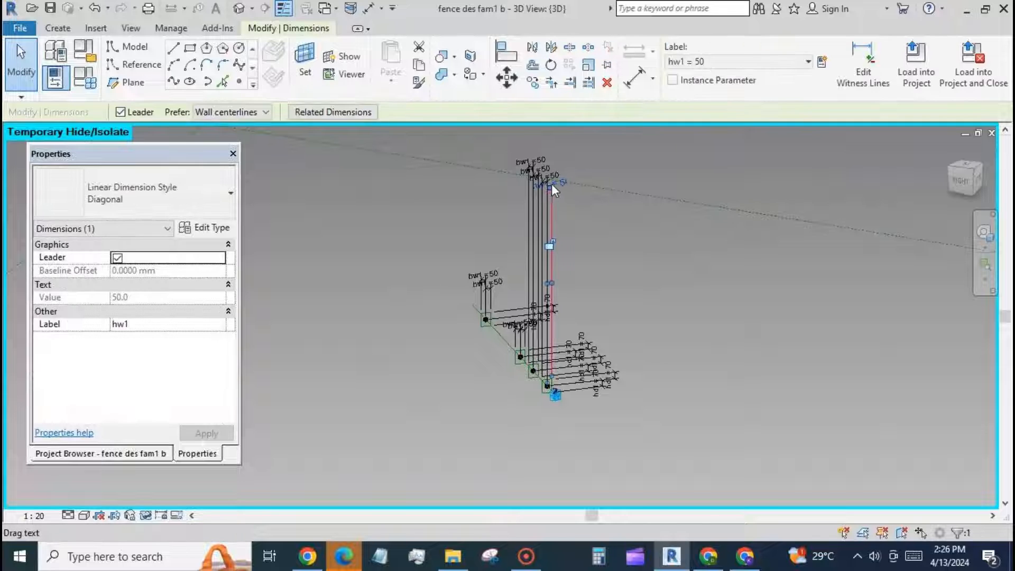
pyautogui.press('Escape')
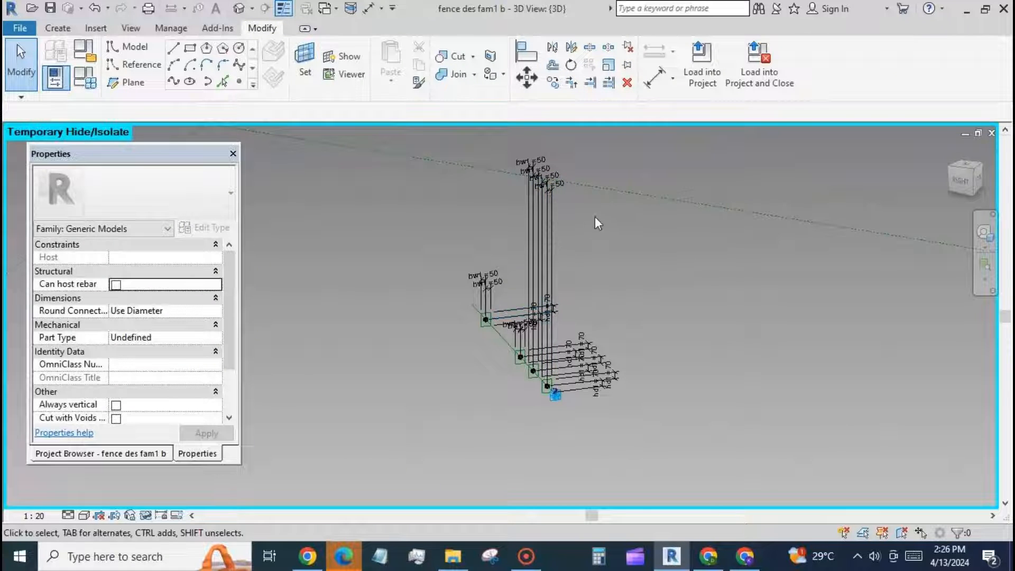
pyautogui.scroll(4, 552, 203)
pyautogui.moveTo(549, 205); pyautogui.dragTo(523, 453)
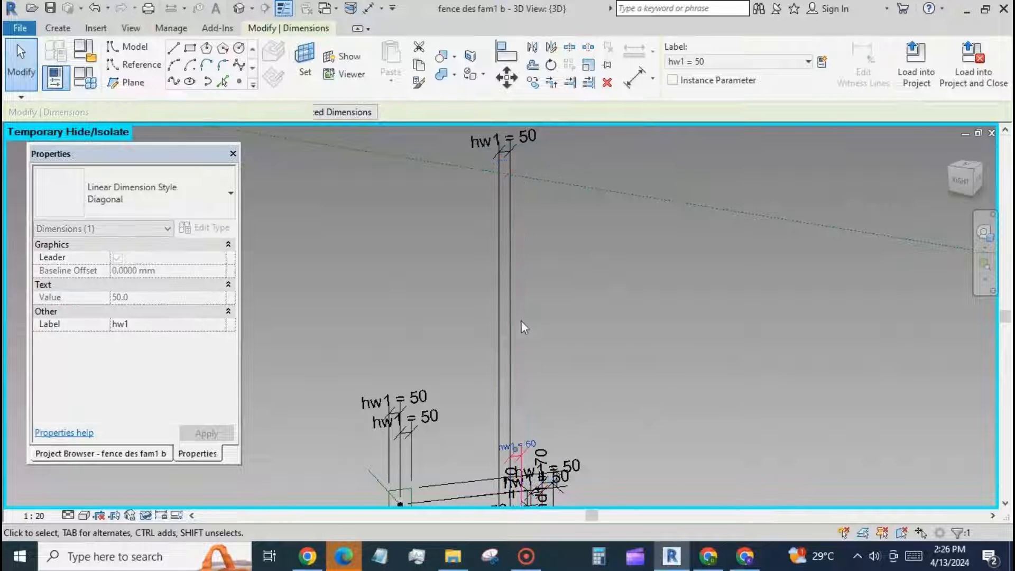
pyautogui.click(504, 153)
pyautogui.moveTo(507, 152); pyautogui.dragTo(507, 474)
pyautogui.scroll(-5, 469, 168)
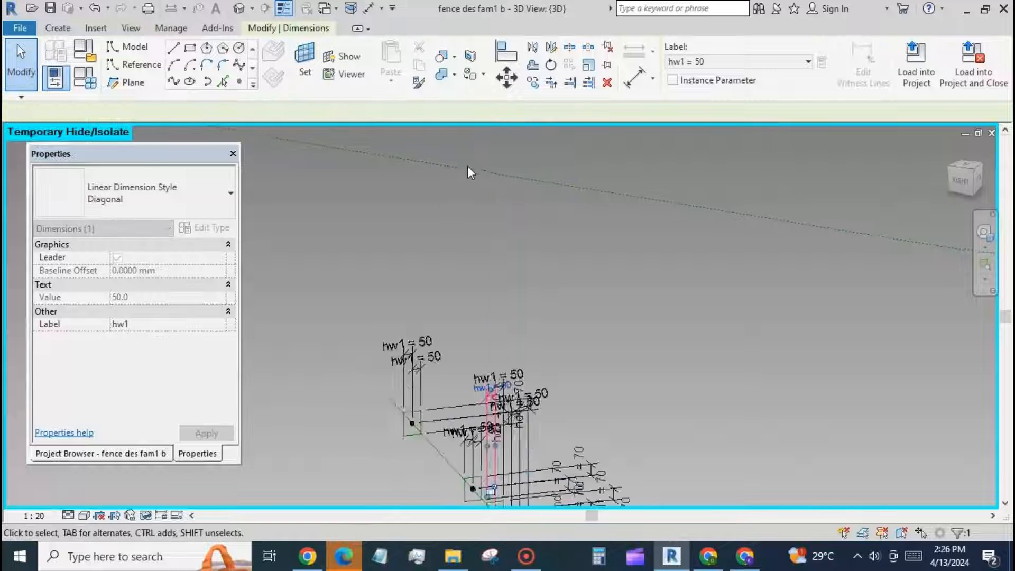
pyautogui.scroll(4, 486, 375)
pyautogui.click(494, 359)
pyautogui.scroll(3, 503, 355)
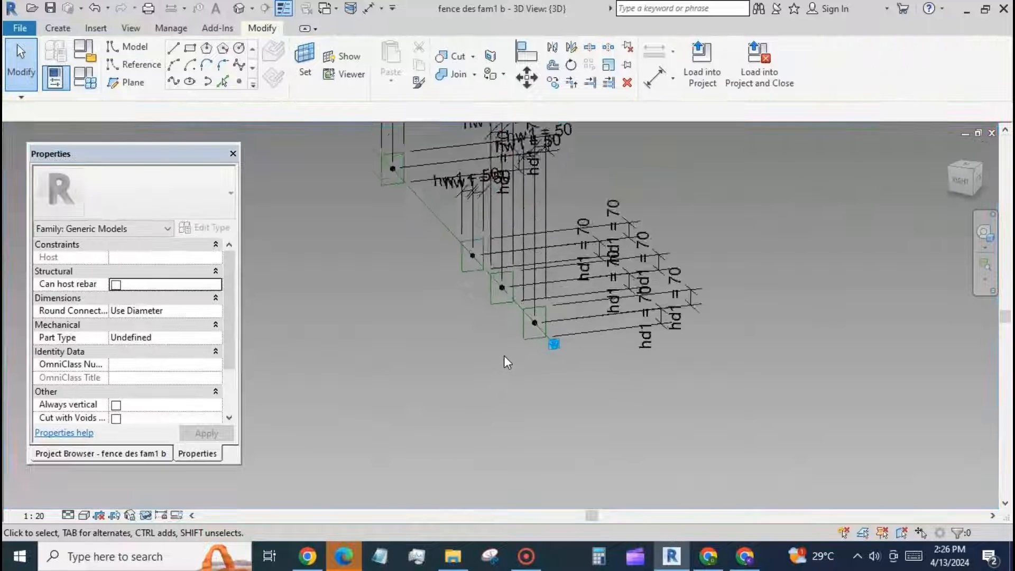
# Step: Set the Normalized Curve Parameter of the reference point in the profile nearest adaptive point 2 to 1
pyautogui.click(550, 305)
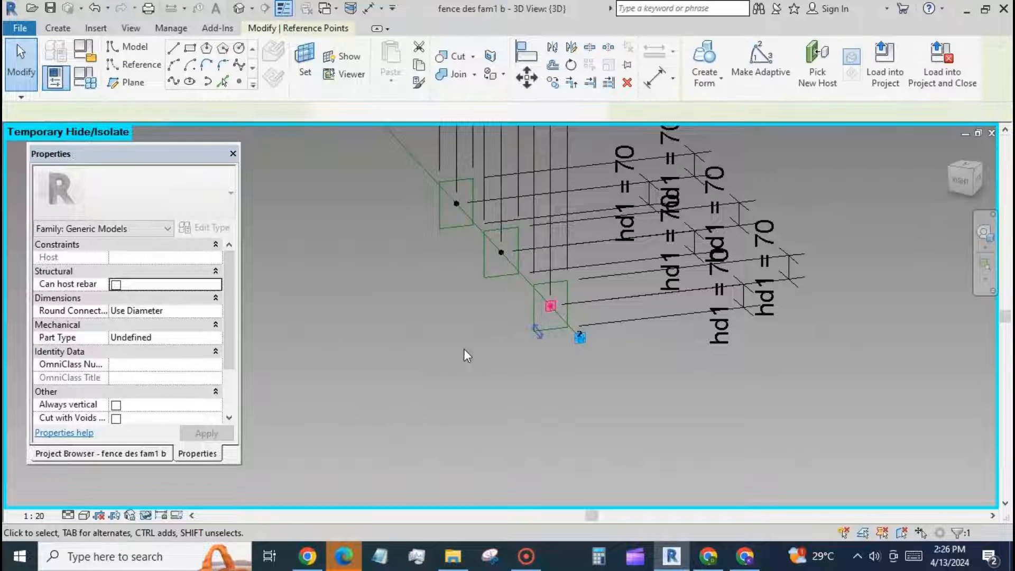
pyautogui.click(174, 418)
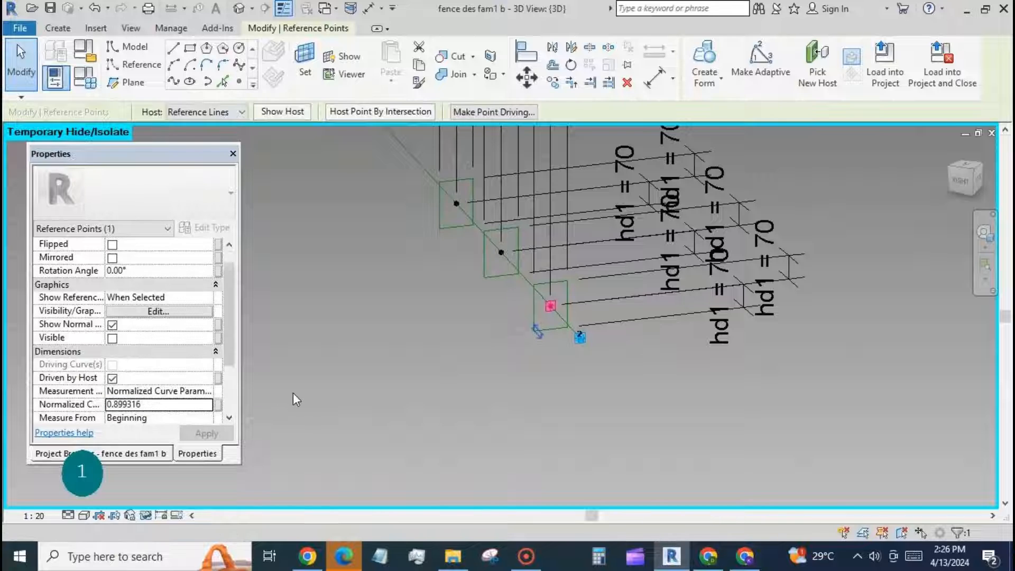
pyautogui.write('1')
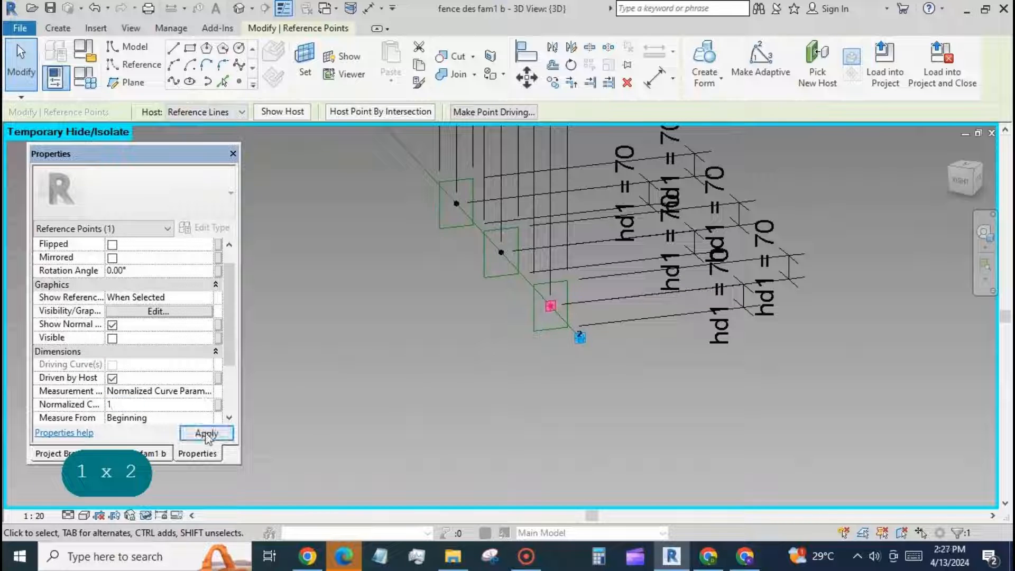
pyautogui.click(207, 434)
pyautogui.press('Escape')
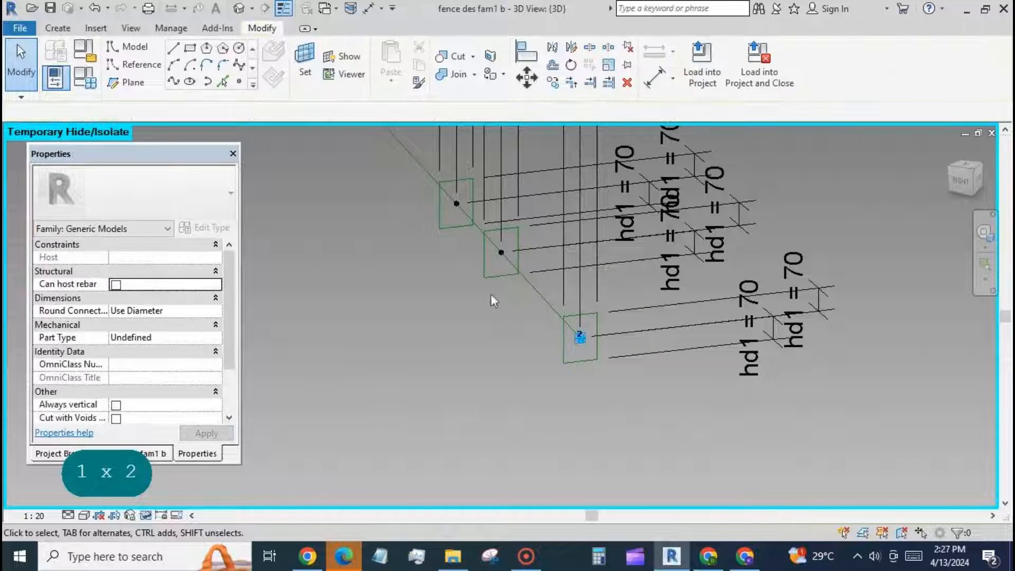
# Step: Set the Normalized Curve Parameter of the neighbouring profile's reference point, second from adaptive point 2, to 0.9
pyautogui.click(502, 253)
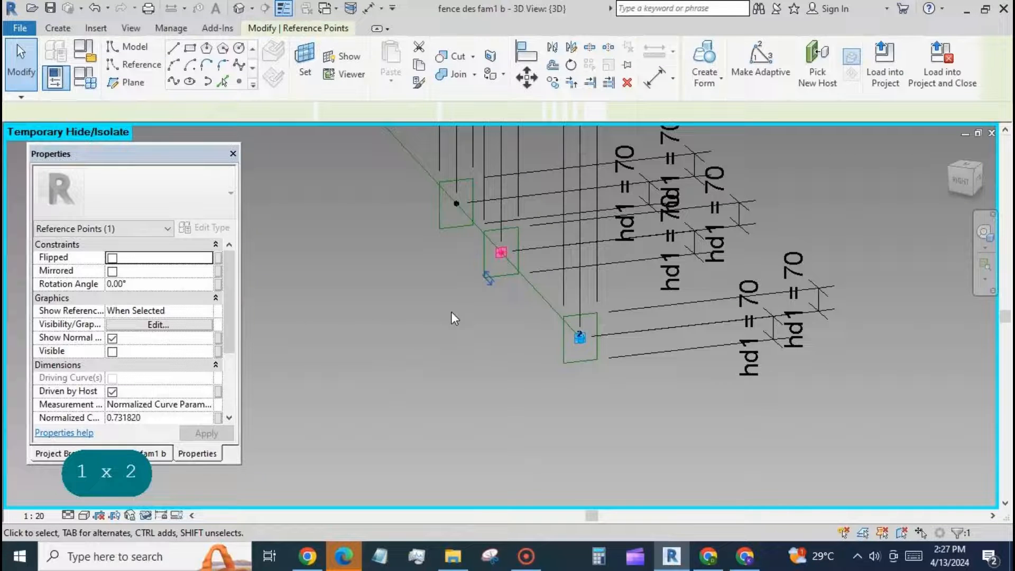
pyautogui.click(214, 416)
pyautogui.write('0')
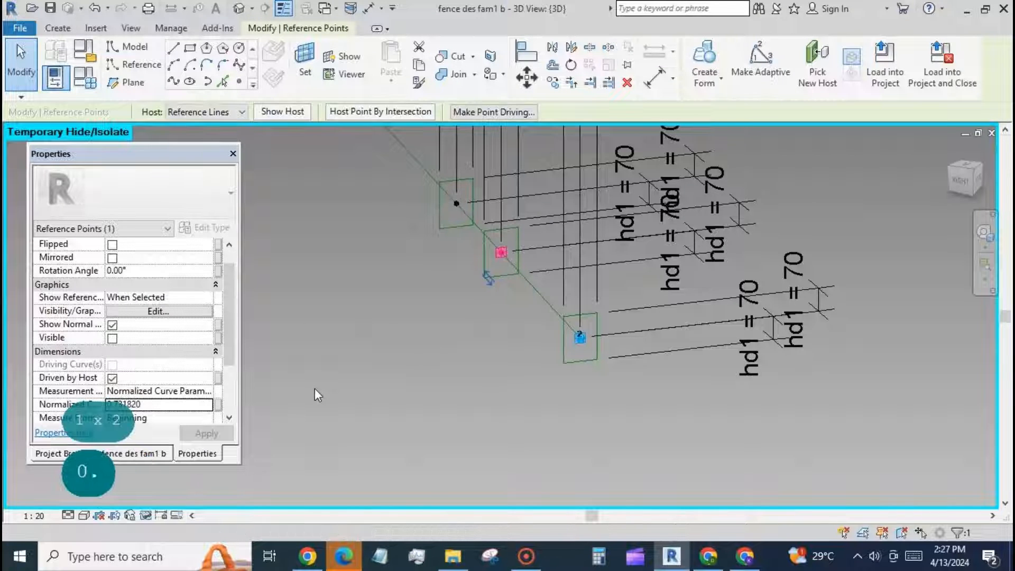
pyautogui.write('9')
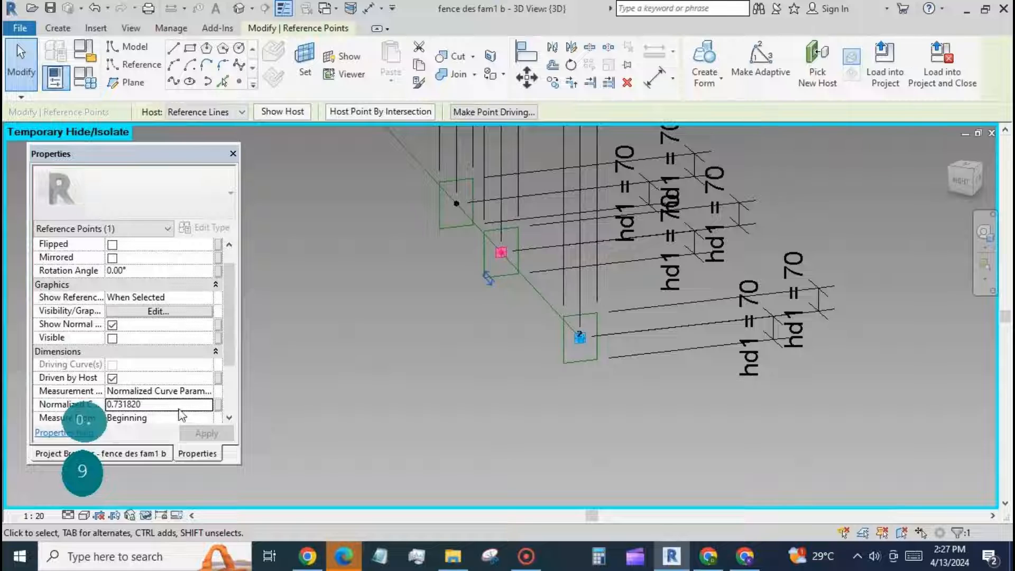
pyautogui.click(179, 408)
pyautogui.write('0.9')
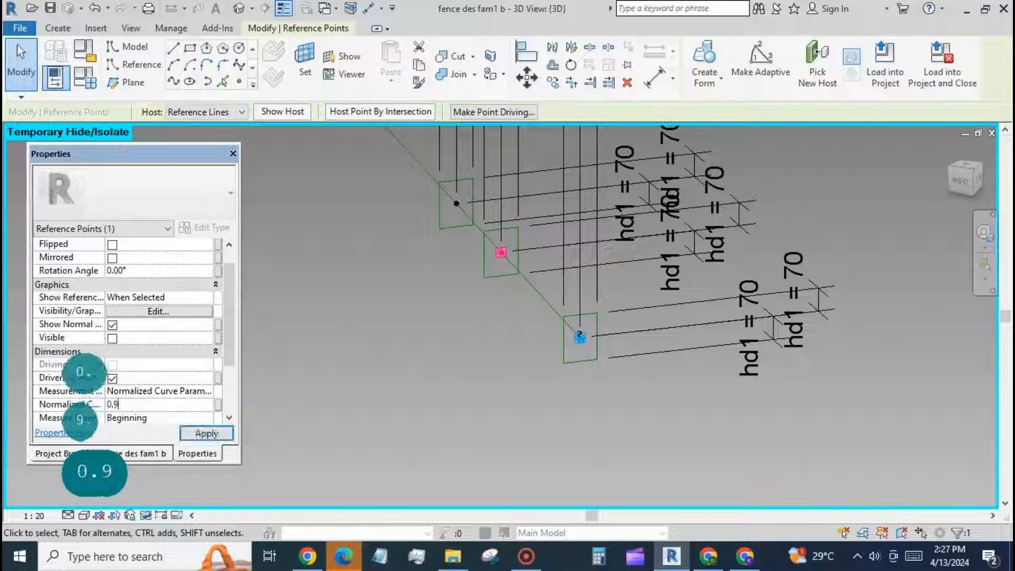
pyautogui.click(206, 433)
pyautogui.click(449, 385)
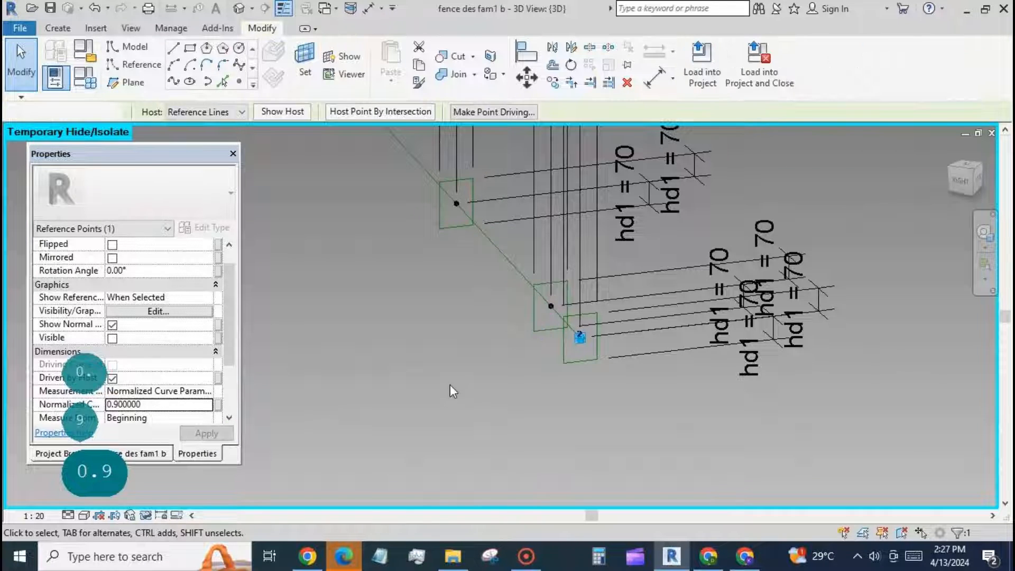
# Step: Create a solid form from the two rectangular profiles at adaptive point 2 and the reference line as path
pyautogui.scroll(2, 558, 365)
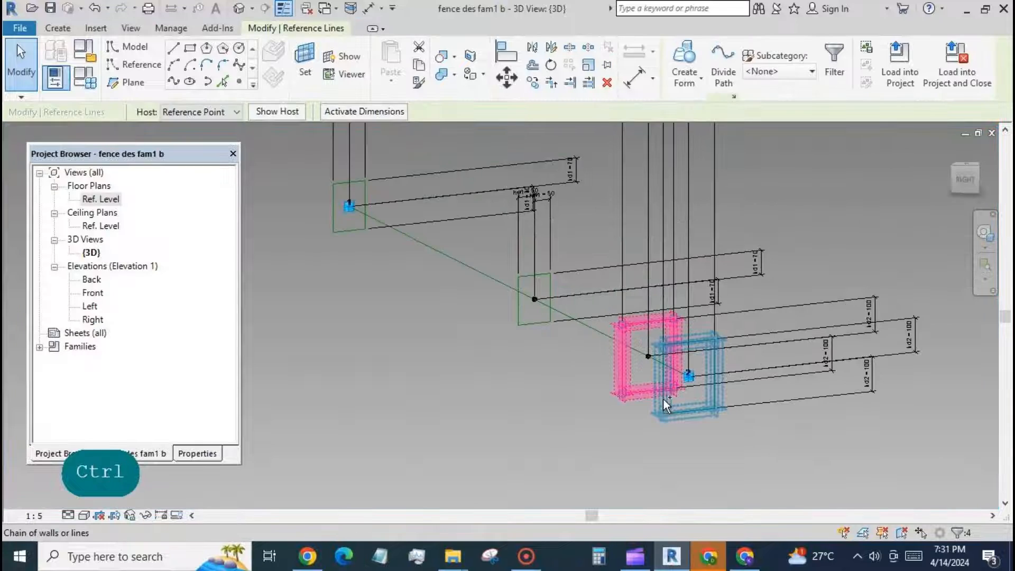
pyautogui.keyDown('ctrl'); pyautogui.click(664, 400); pyautogui.keyUp('ctrl')
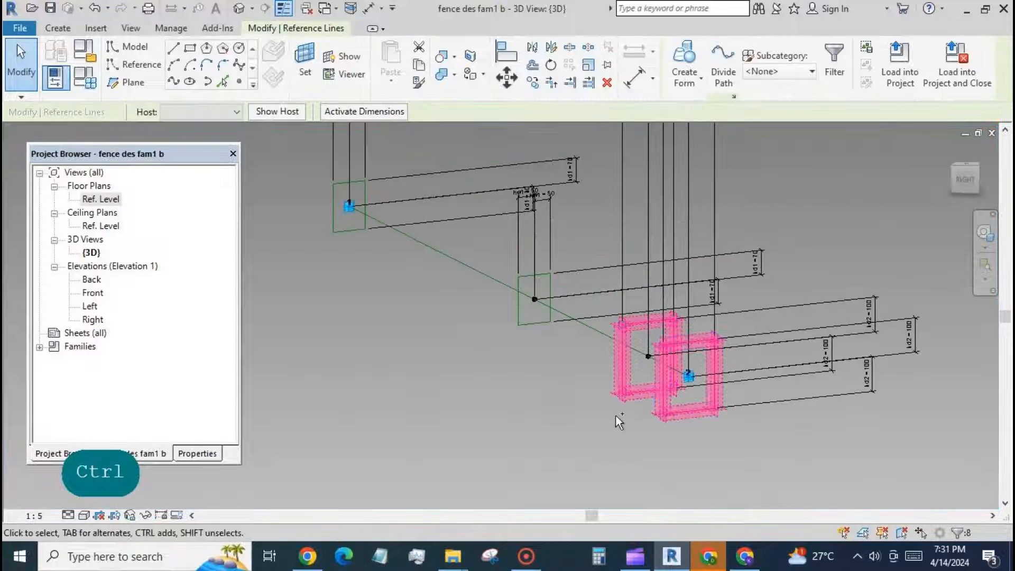
pyautogui.keyDown('ctrl'); pyautogui.click(598, 331); pyautogui.keyUp('ctrl')
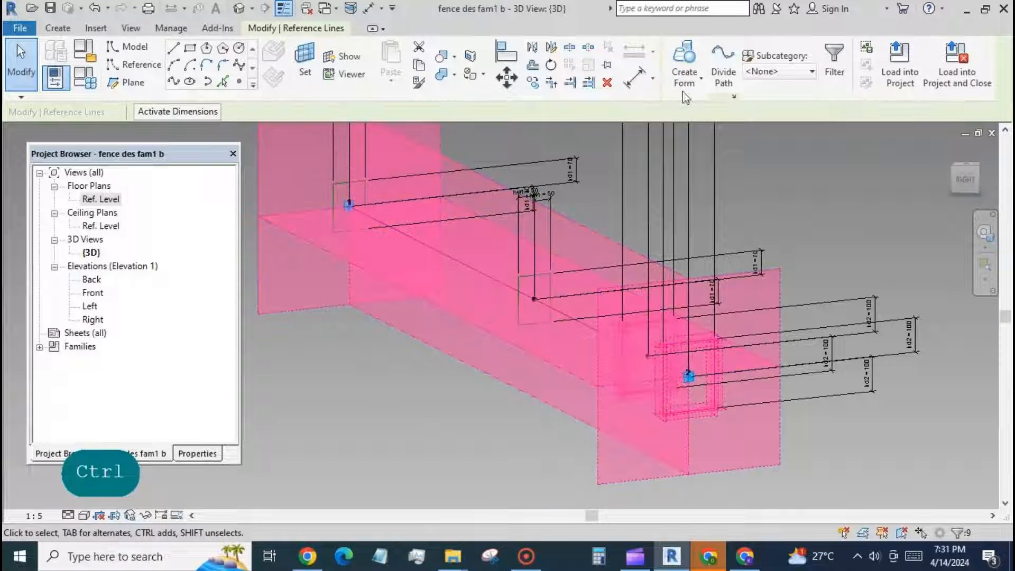
pyautogui.click(685, 64)
pyautogui.click(490, 316)
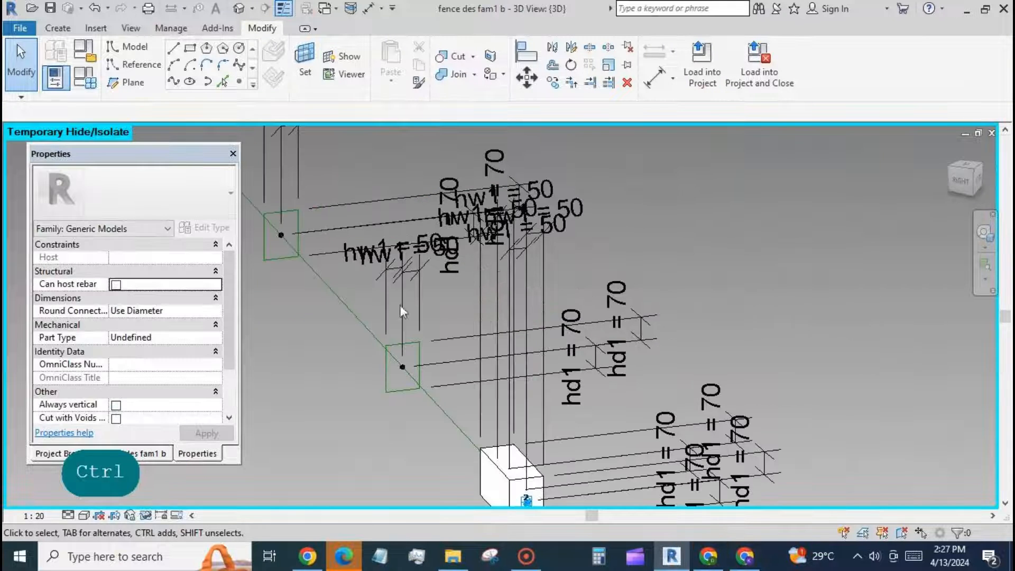
# Step: Set the view scale to 1:5 and label the solid block's four hw1 dimensions with a new type parameter hw2
pyautogui.click(32, 517)
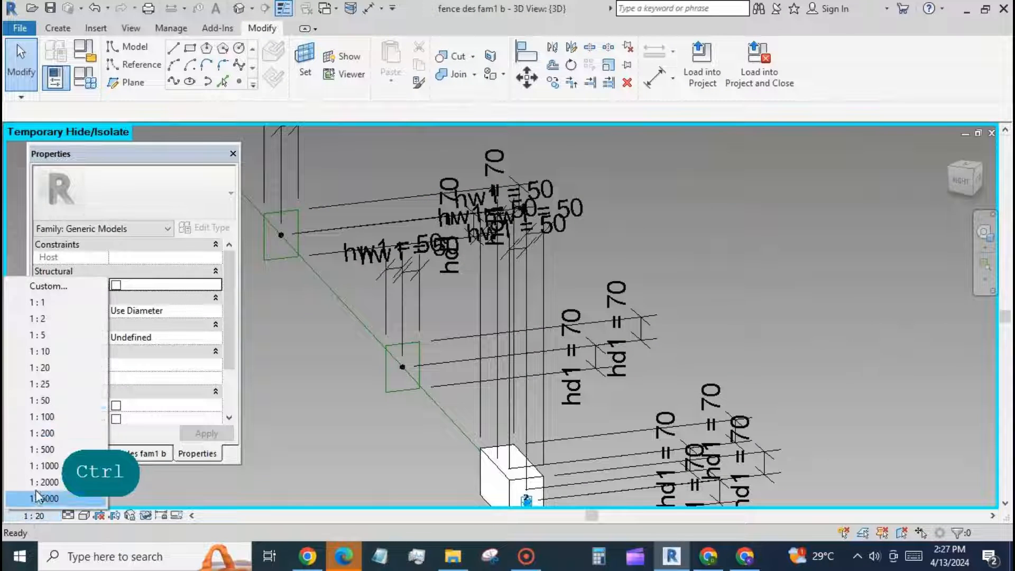
pyautogui.click(67, 336)
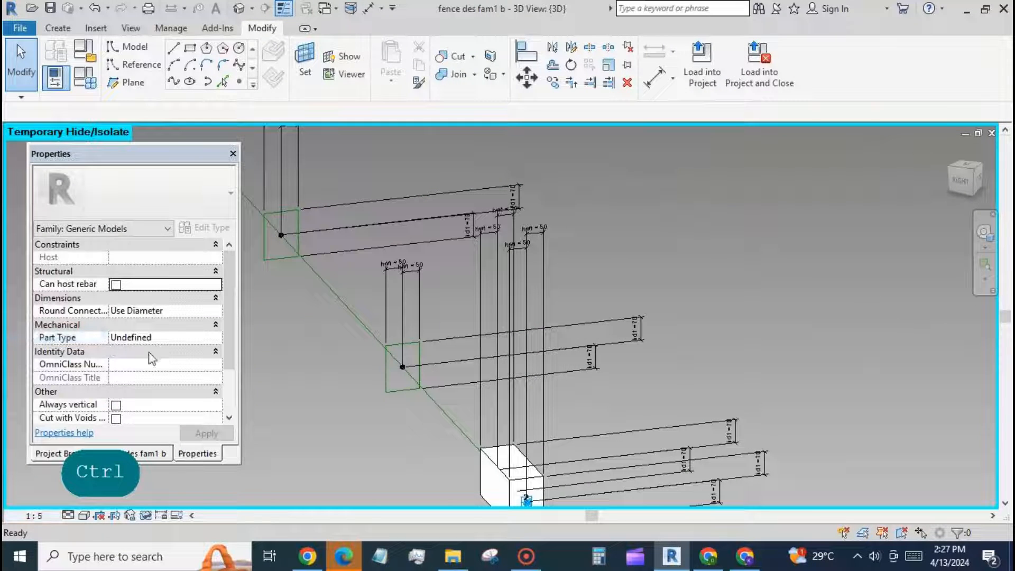
pyautogui.click(494, 230)
pyautogui.keyDown('ctrl'); pyautogui.click(516, 243); pyautogui.keyUp('ctrl')
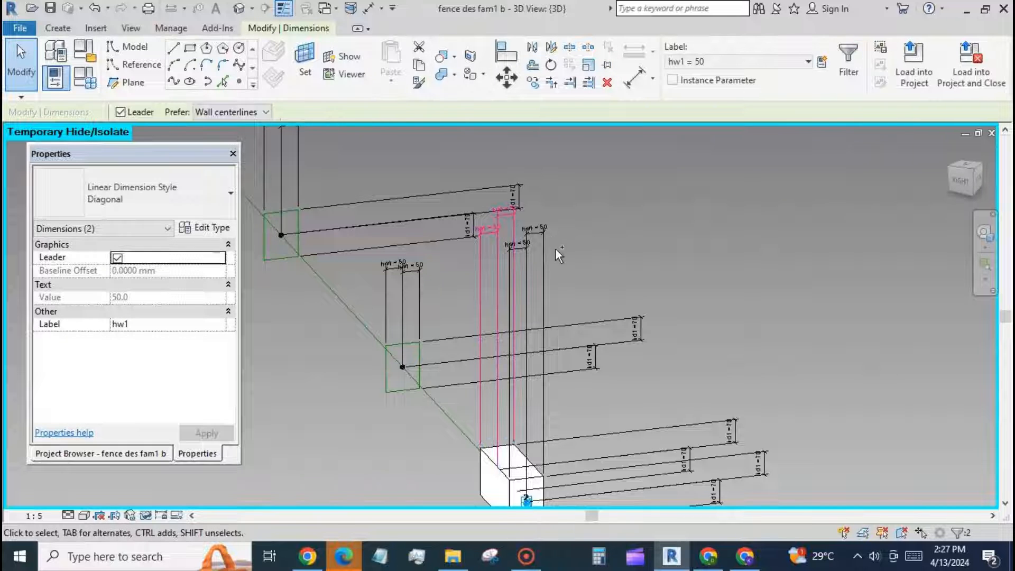
pyautogui.keyDown('ctrl'); pyautogui.click(535, 233); pyautogui.keyUp('ctrl')
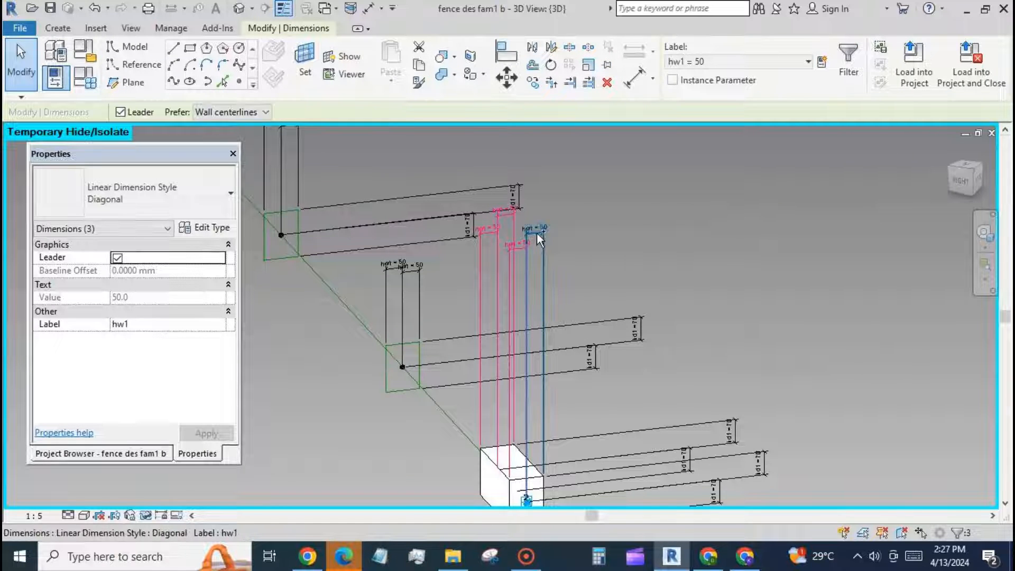
pyautogui.click(823, 63)
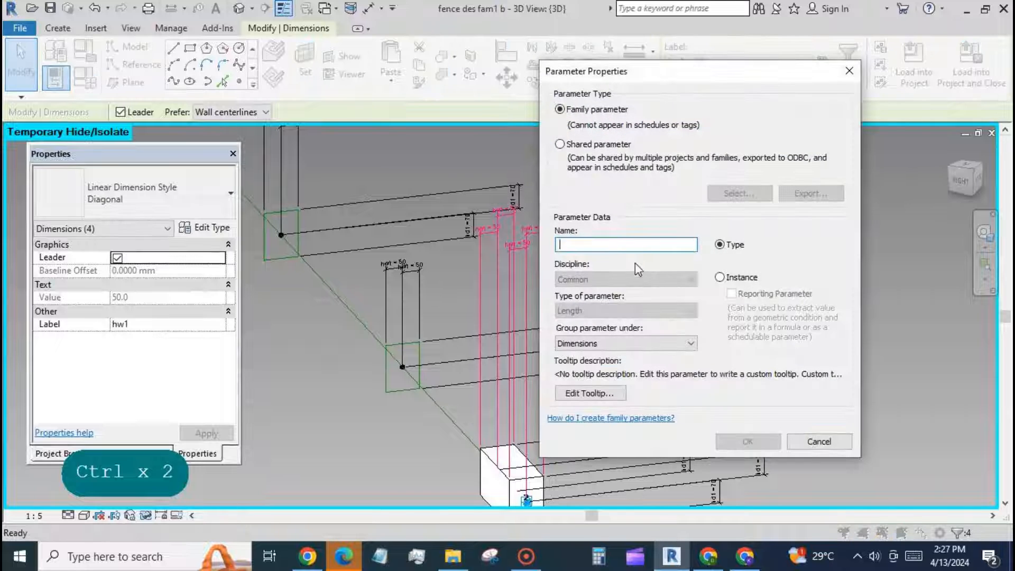
pyautogui.write('hw2')
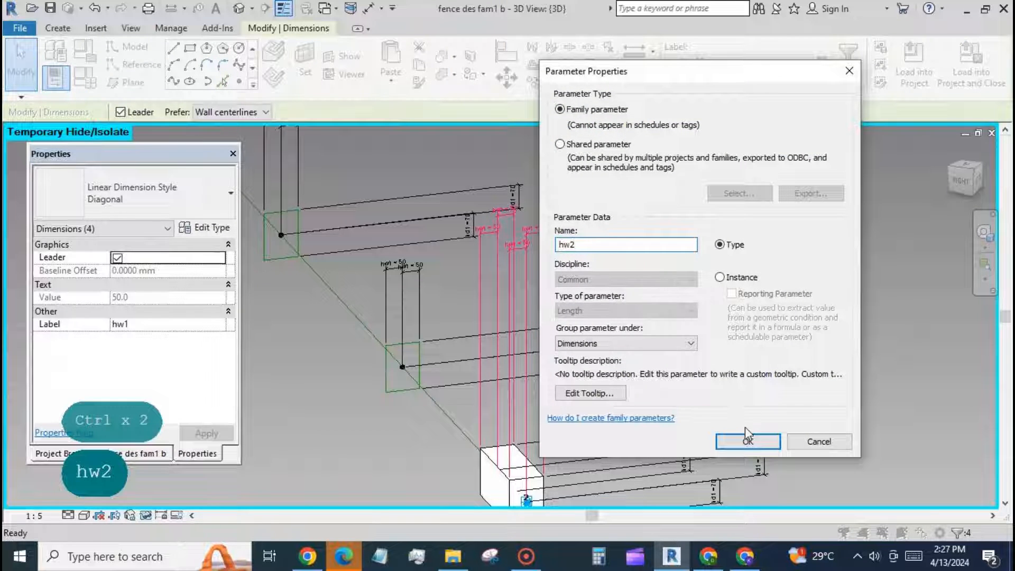
pyautogui.click(748, 440)
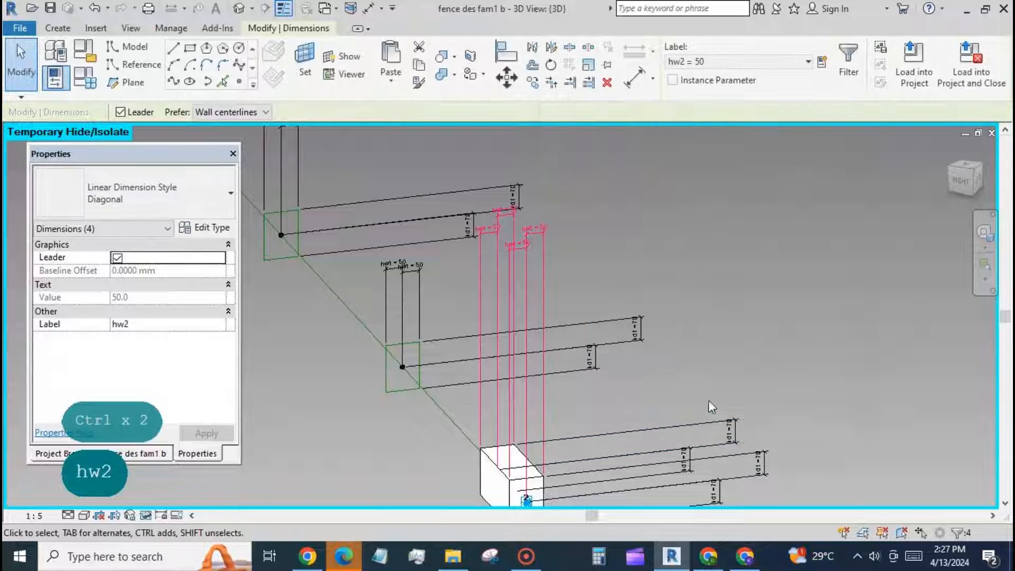
pyautogui.scroll(-2, 495, 153)
pyautogui.click(618, 416)
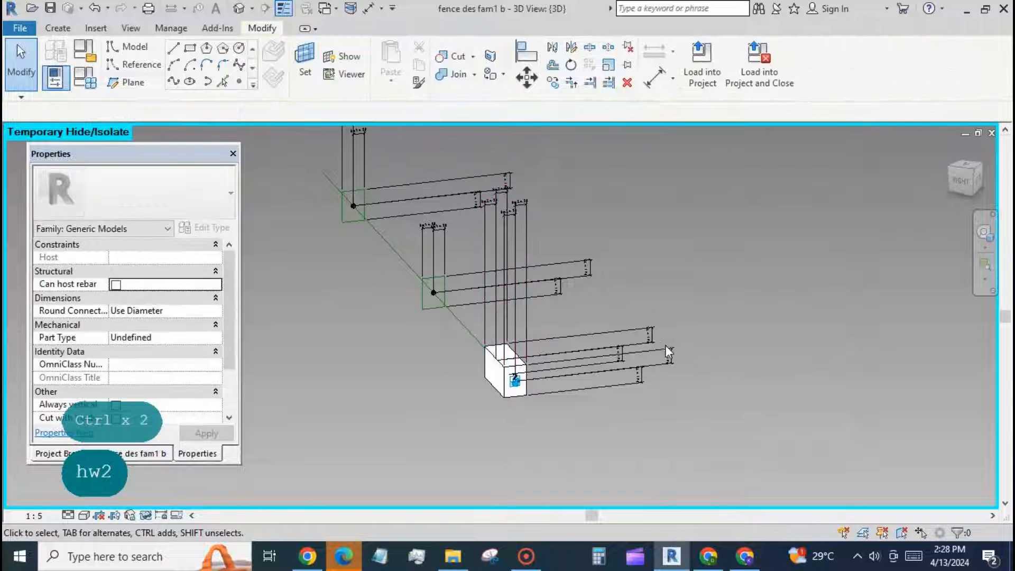
# Step: Label the solid block's four hd1 dimensions with a new type parameter named hd2
pyautogui.click(630, 354)
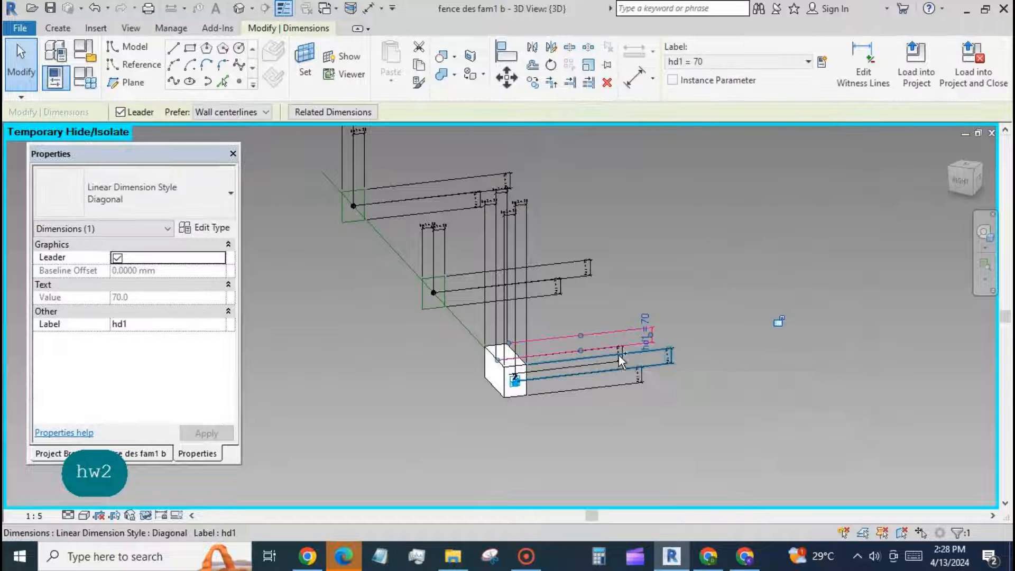
pyautogui.keyDown('ctrl'); pyautogui.click(622, 355); pyautogui.keyUp('ctrl')
pyautogui.keyDown('ctrl'); pyautogui.click(671, 355); pyautogui.keyUp('ctrl')
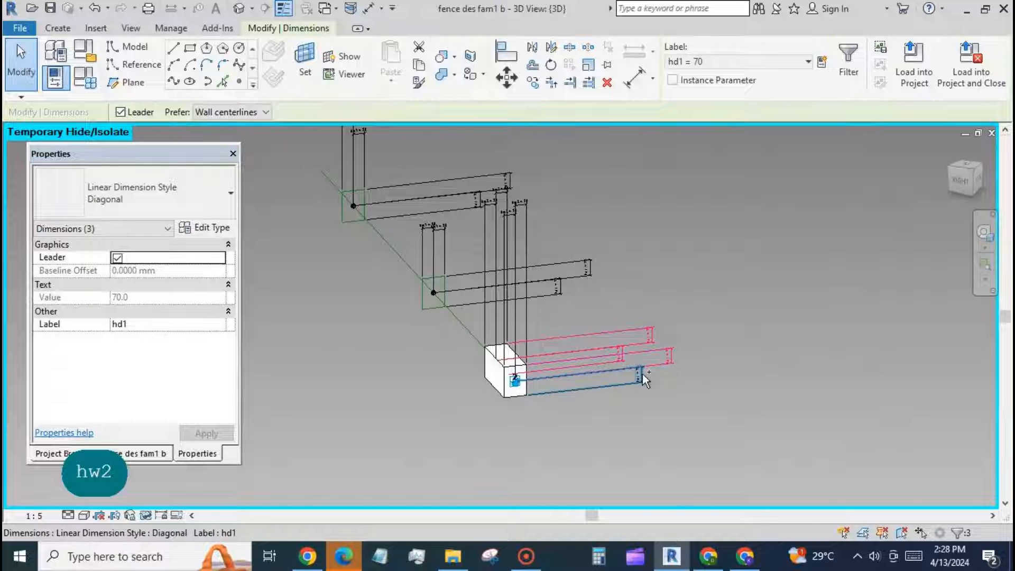
pyautogui.keyDown('ctrl'); pyautogui.click(641, 373); pyautogui.keyUp('ctrl')
pyautogui.click(822, 62)
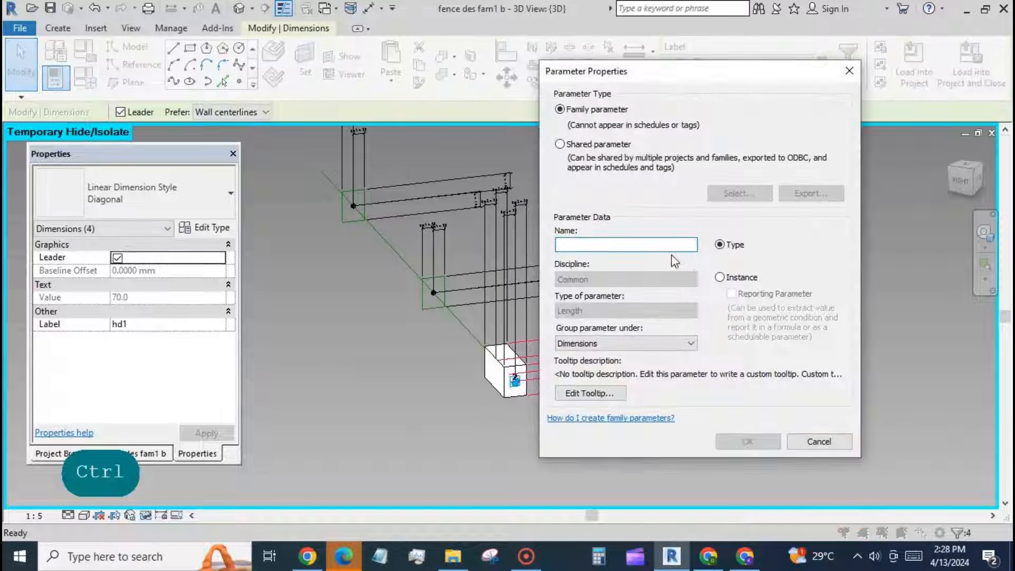
pyautogui.write('hd2')
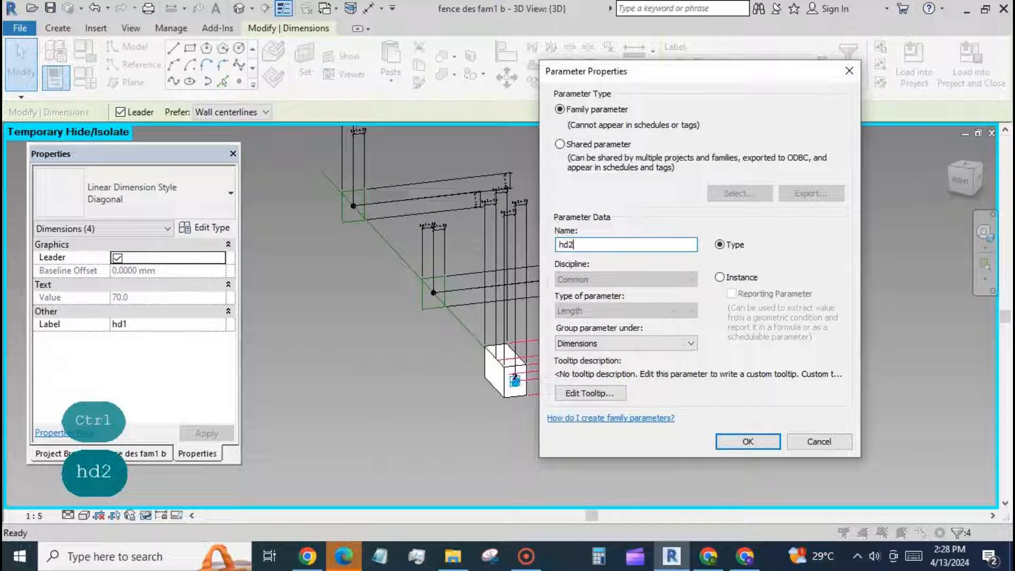
pyautogui.click(748, 441)
pyautogui.click(727, 439)
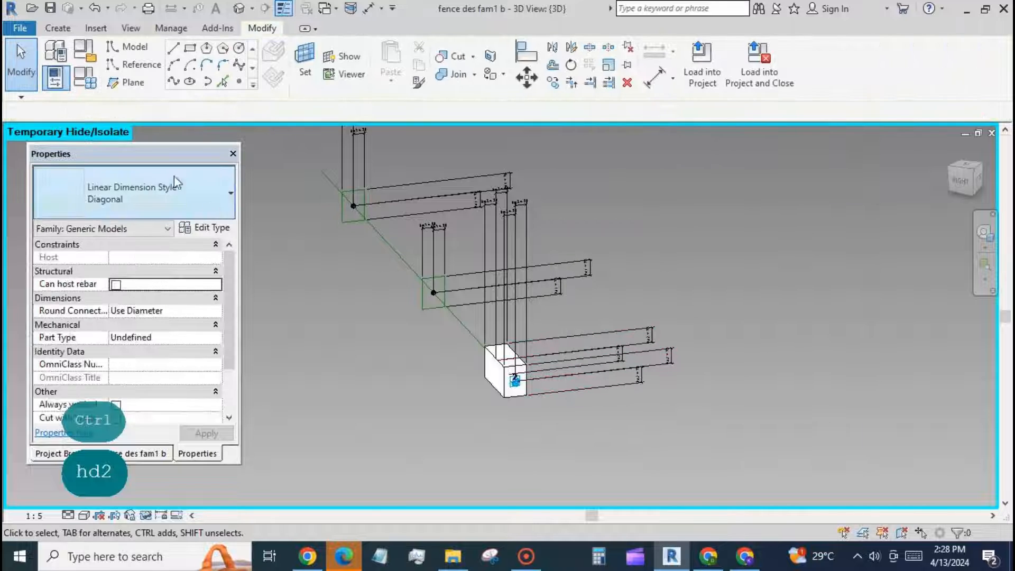
# Step: Set the family type values to 70 for hw2 and 90 for hd2, and apply them
pyautogui.click(84, 78)
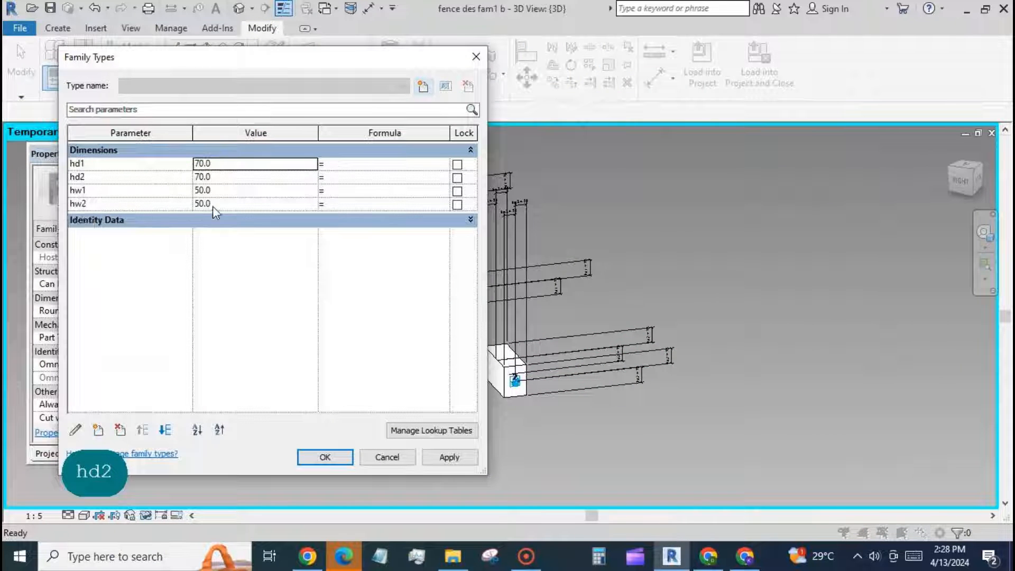
pyautogui.click(238, 205)
pyautogui.write('70')
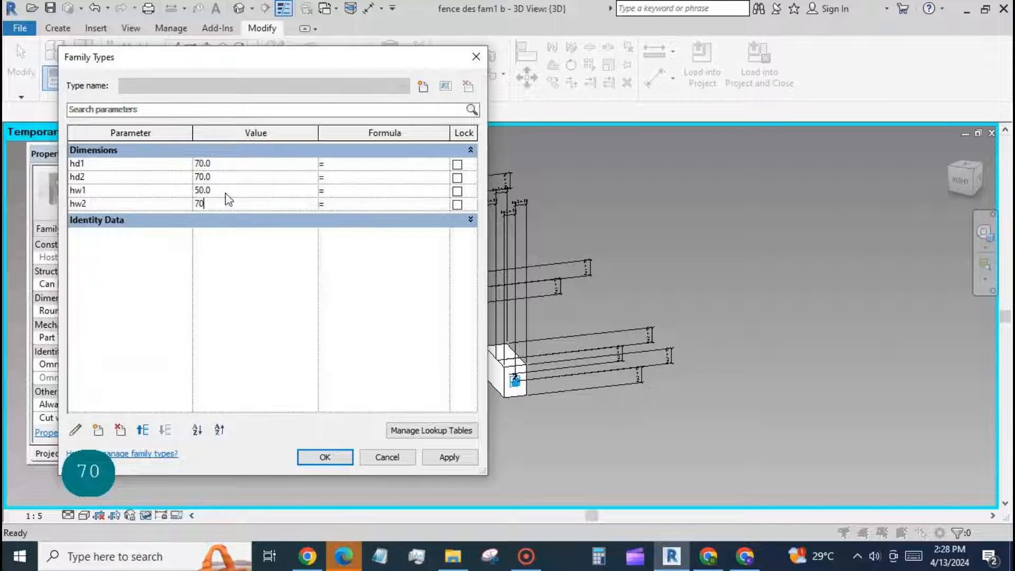
pyautogui.write('9')
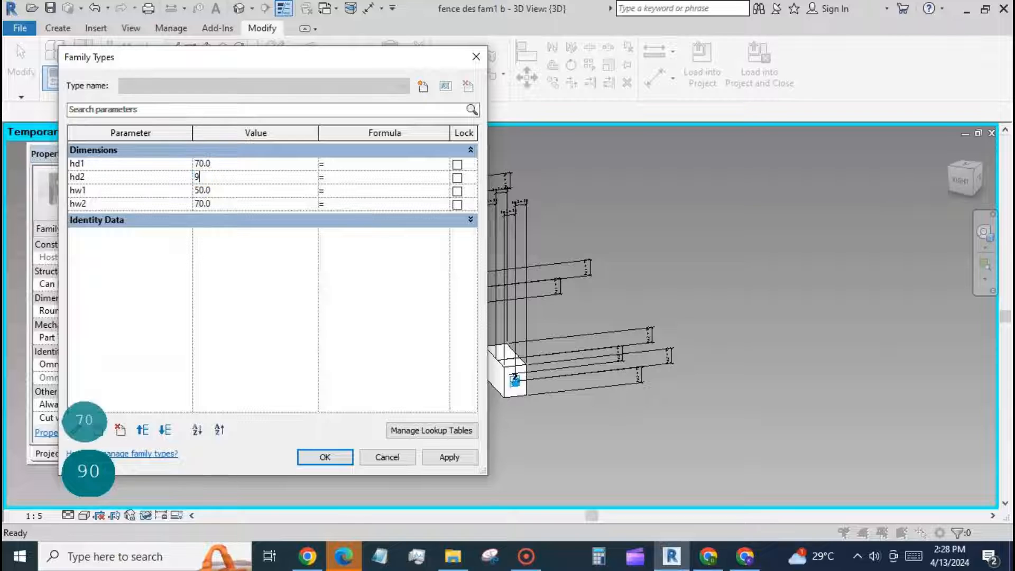
pyautogui.write('0')
pyautogui.click(447, 457)
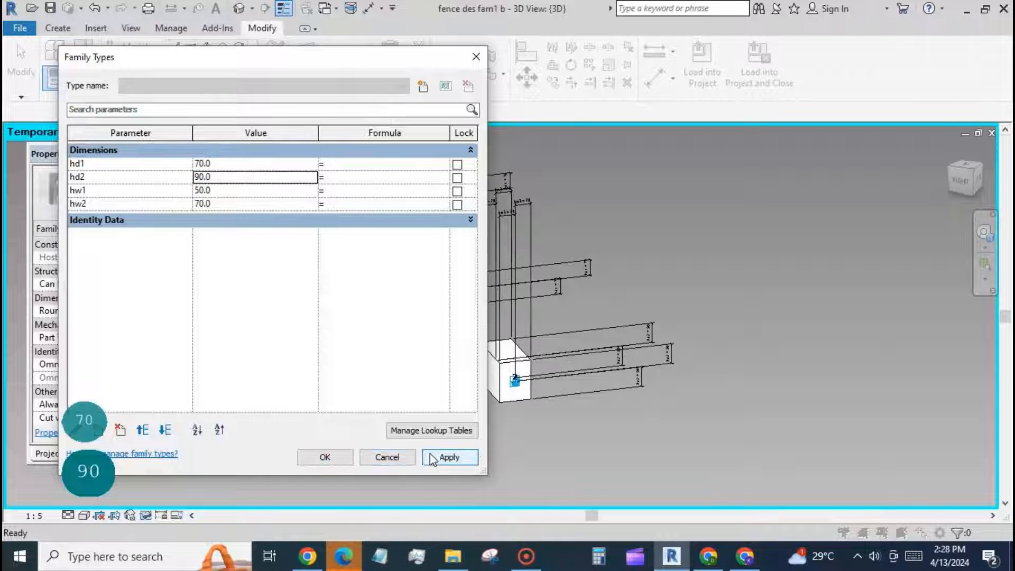
pyautogui.click(325, 457)
# Step: Create a solid form from the two remaining hw1/hd1 profiles and the reference line as path
pyautogui.scroll(-2, 749, 217)
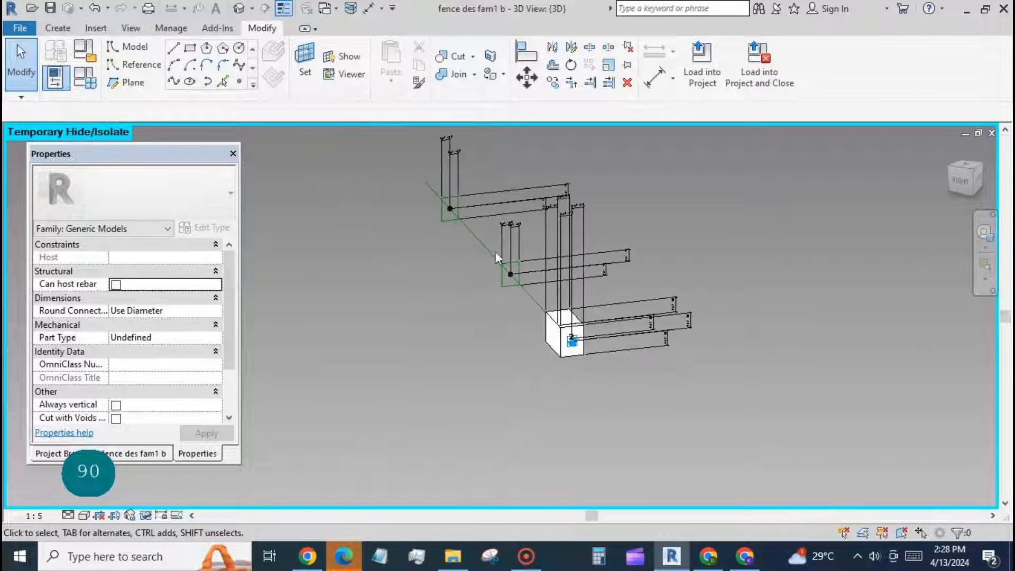
pyautogui.scroll(3, 437, 220)
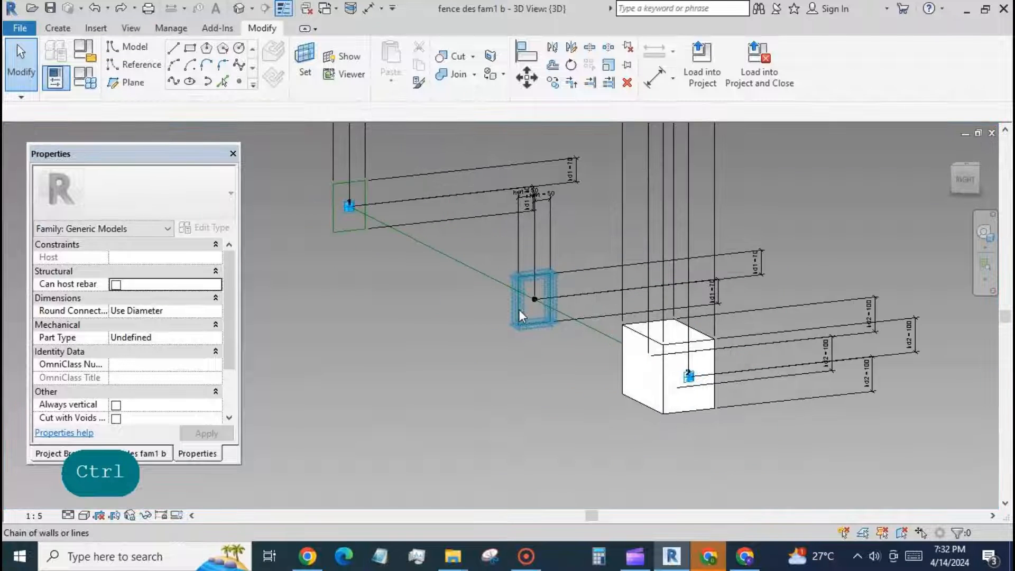
pyautogui.keyDown('ctrl'); pyautogui.click(518, 309); pyautogui.keyUp('ctrl')
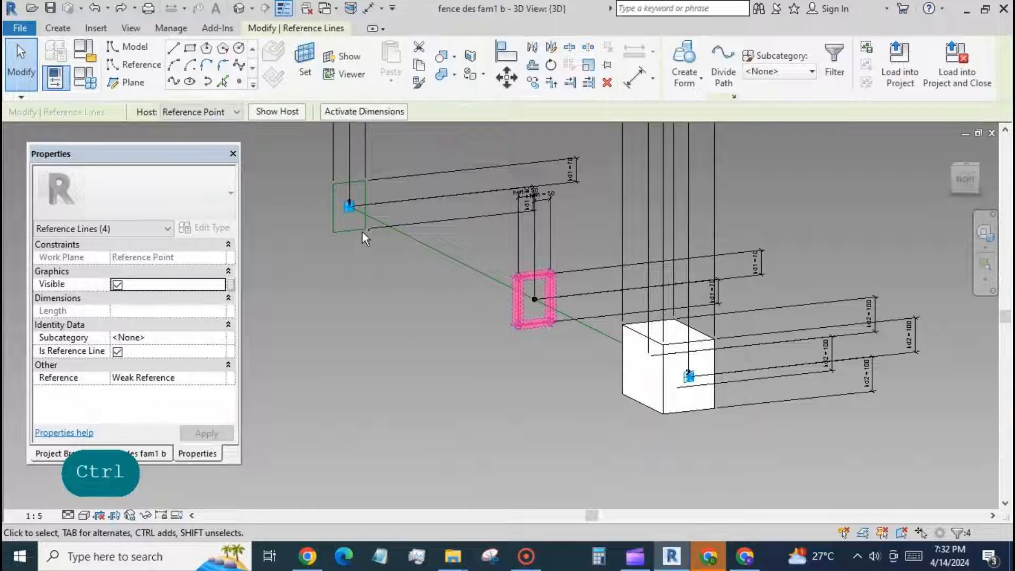
pyautogui.keyDown('ctrl'); pyautogui.click(361, 229); pyautogui.keyUp('ctrl')
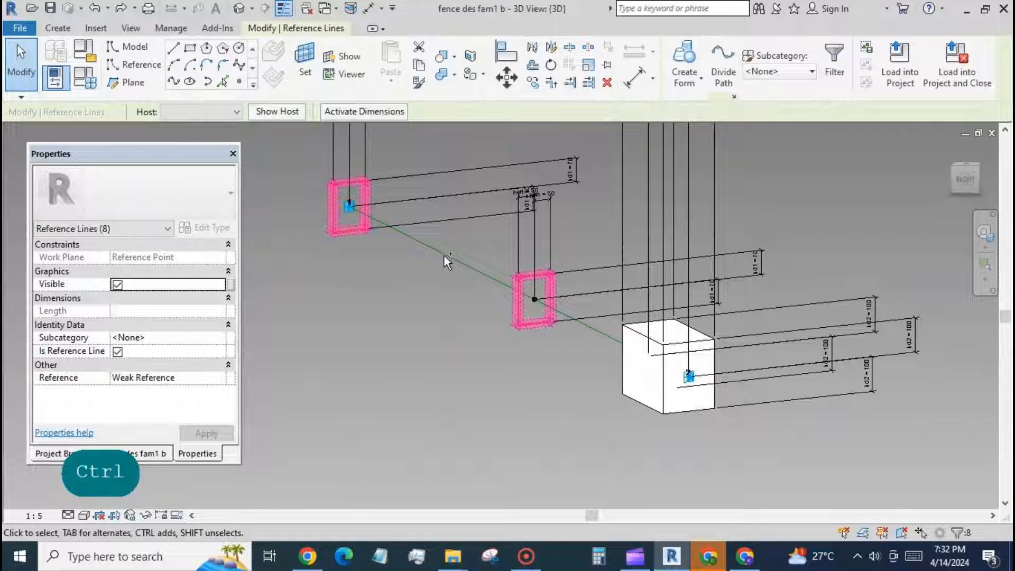
pyautogui.click(684, 66)
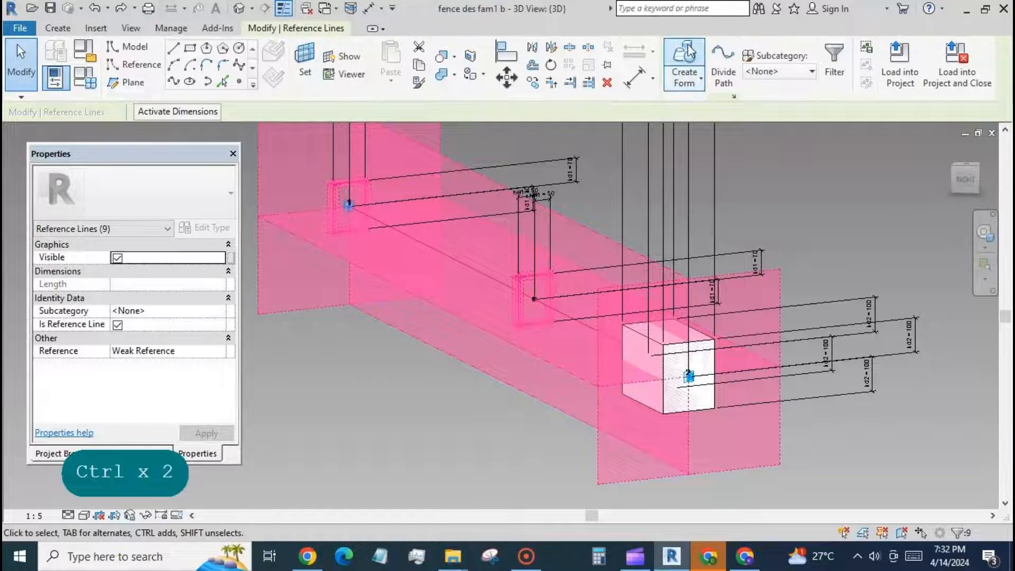
# Step: Set the normalized curve parameter of the reference point hosted at the long bar's end to 0.9 and apply it
pyautogui.click(700, 163)
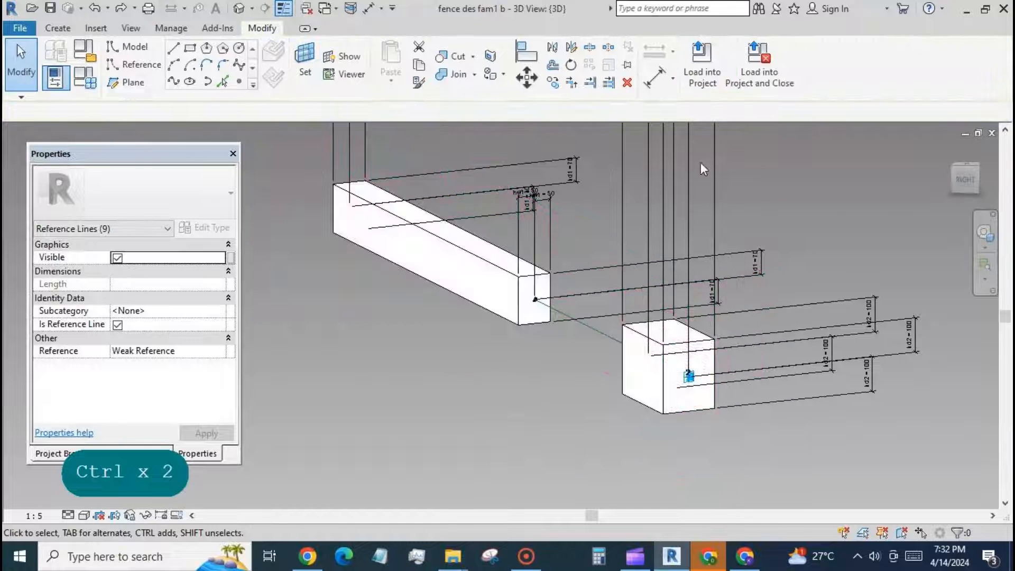
pyautogui.click(533, 298)
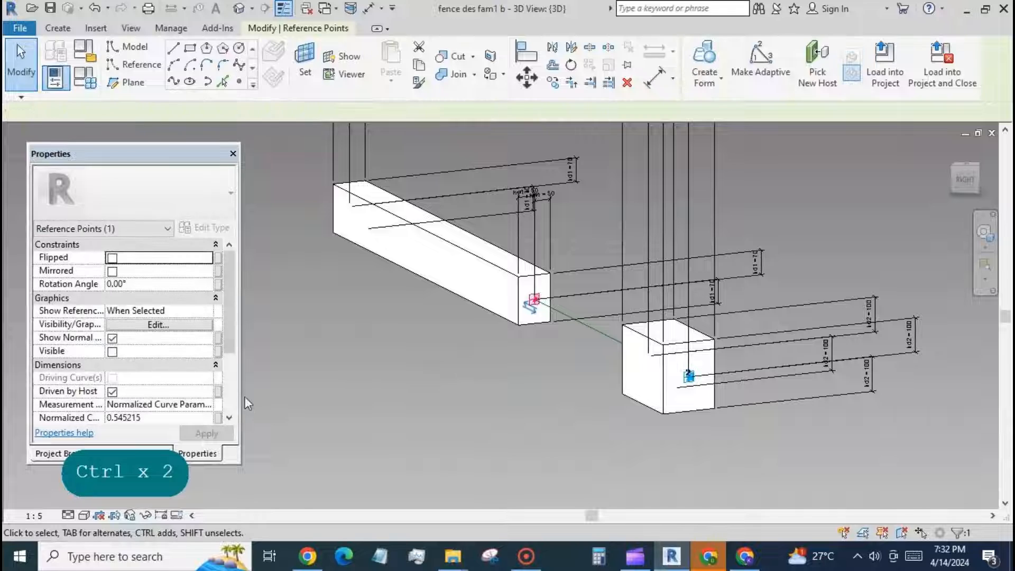
pyautogui.moveTo(232, 300); pyautogui.dragTo(225, 335)
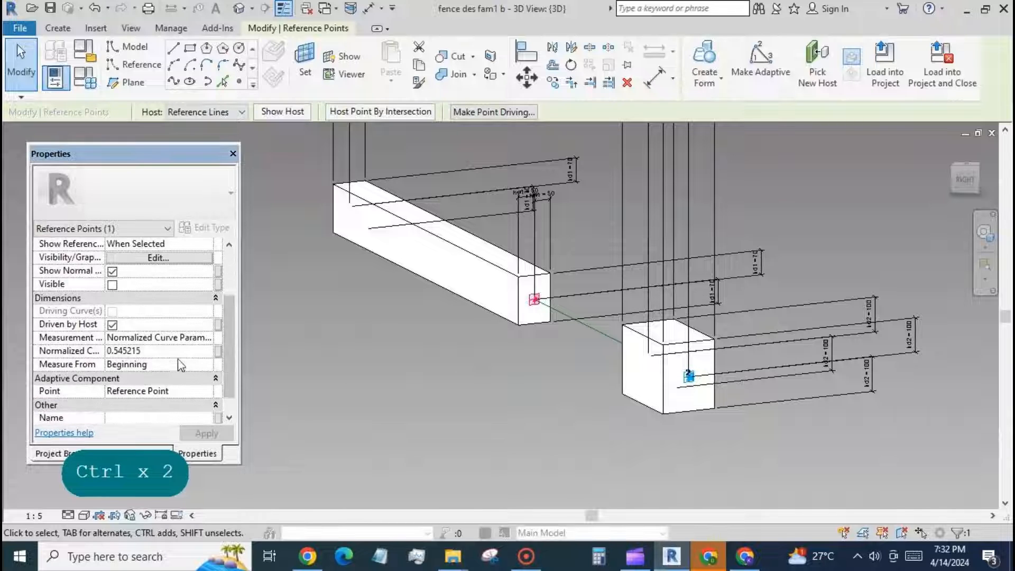
pyautogui.write('0.')
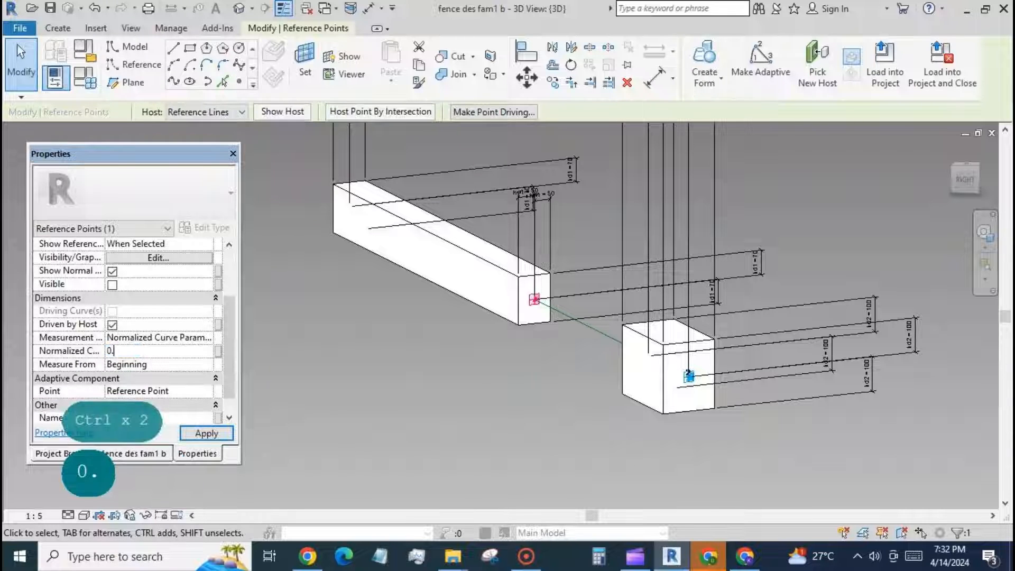
pyautogui.write('9')
pyautogui.click(204, 435)
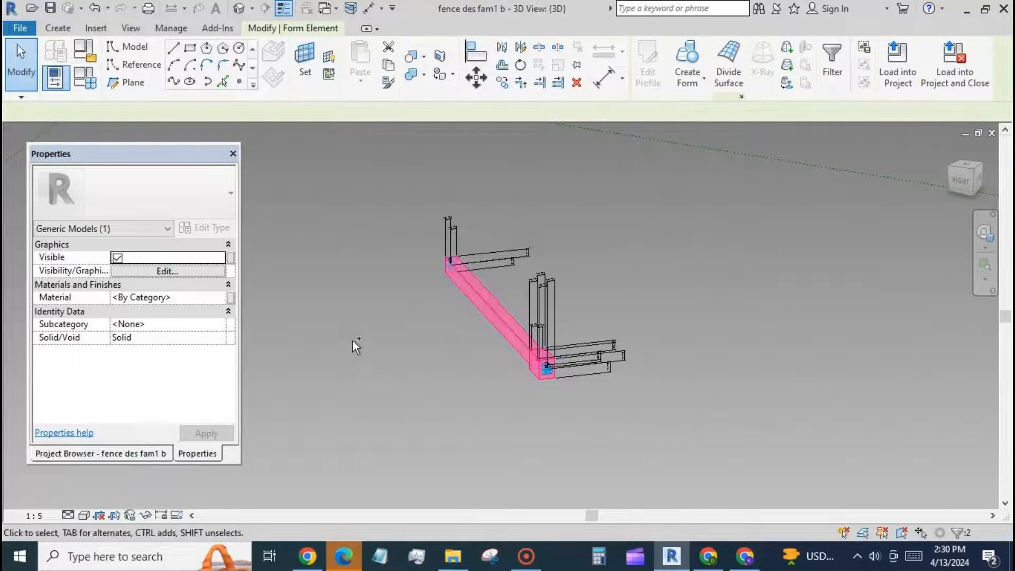
# Step: Associate the material of both solid forms with a new type parameter named mat
pyautogui.press('ctrl')
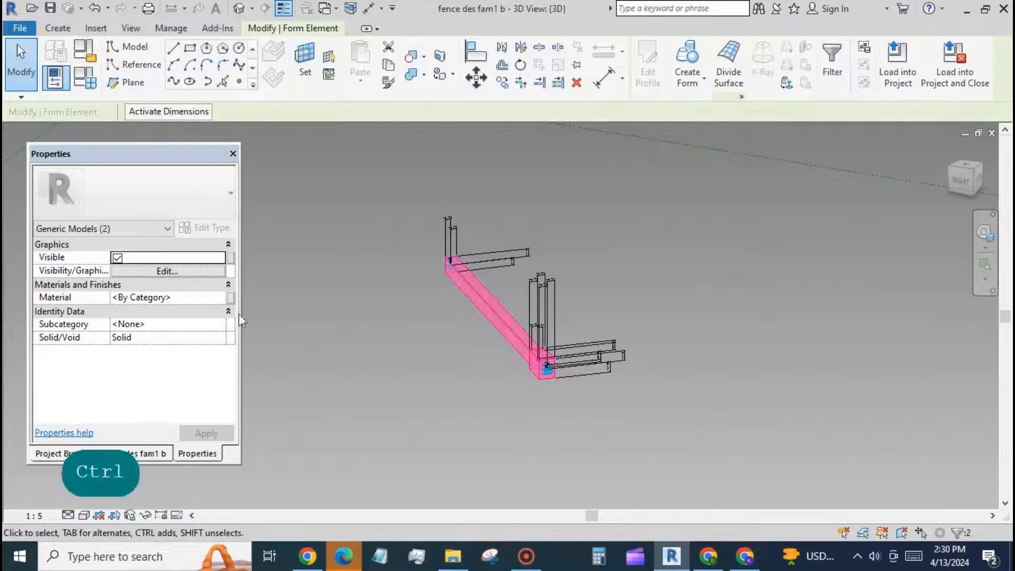
pyautogui.click(230, 297)
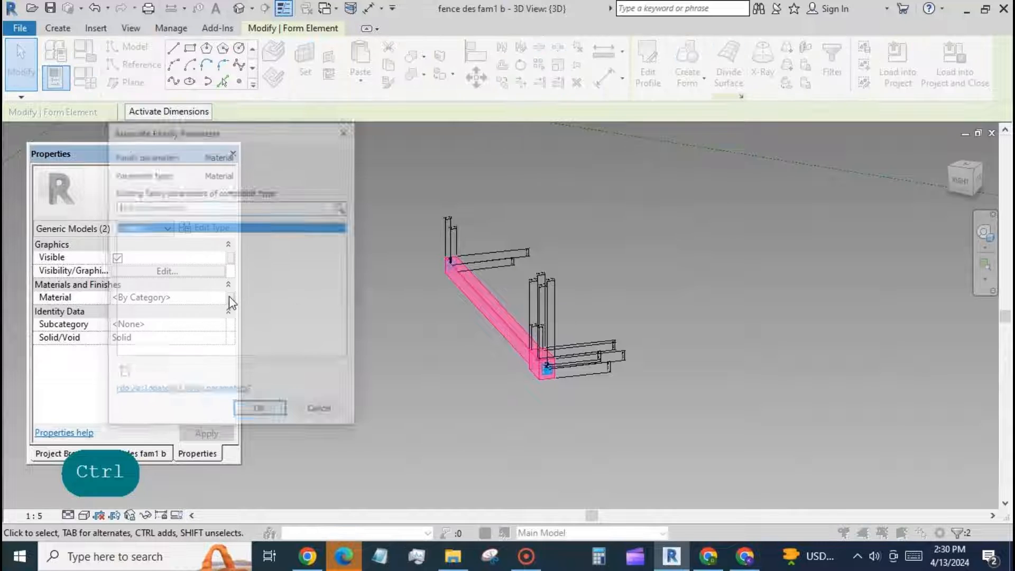
pyautogui.click(122, 373)
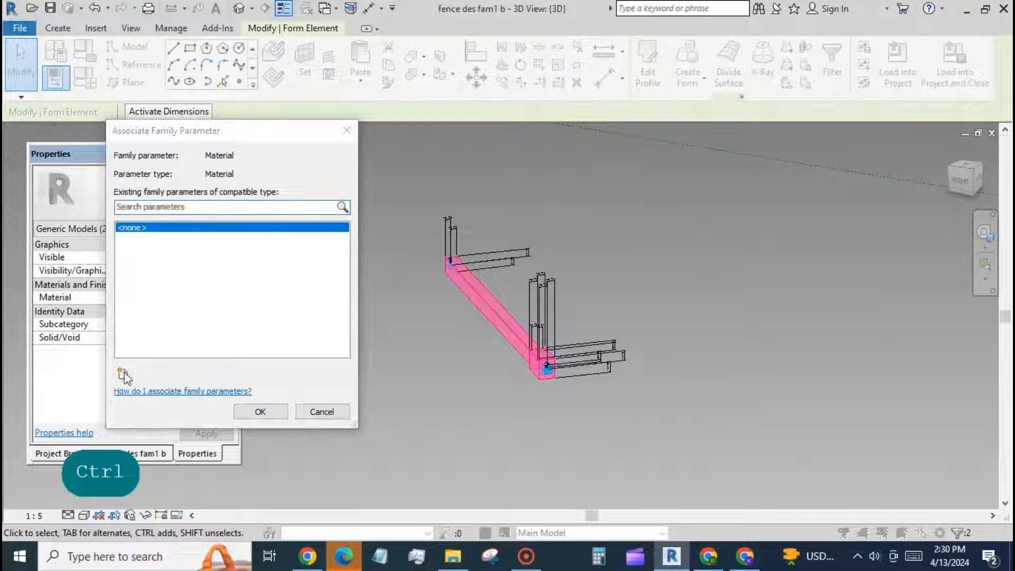
pyautogui.write('m')
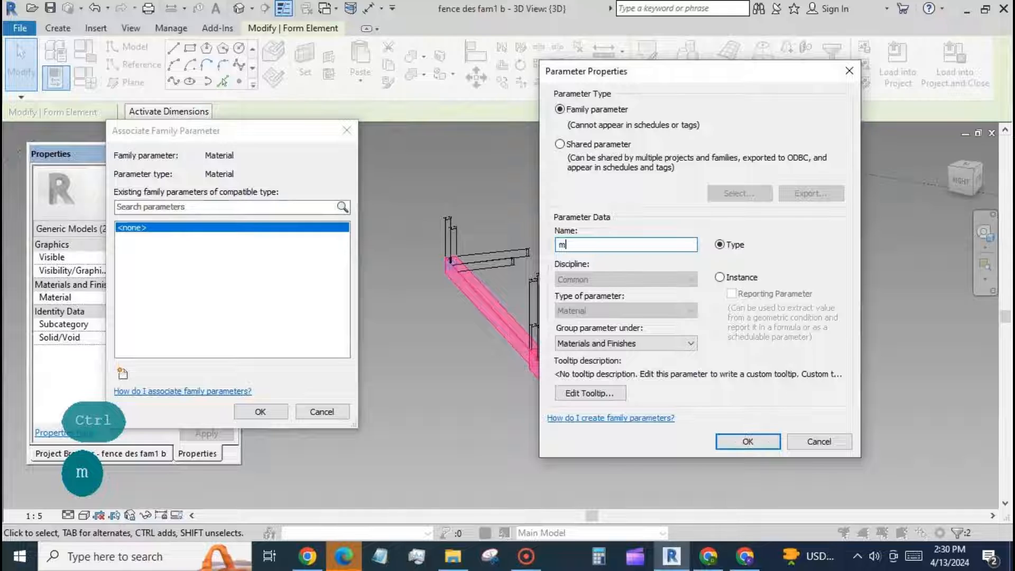
pyautogui.write('at')
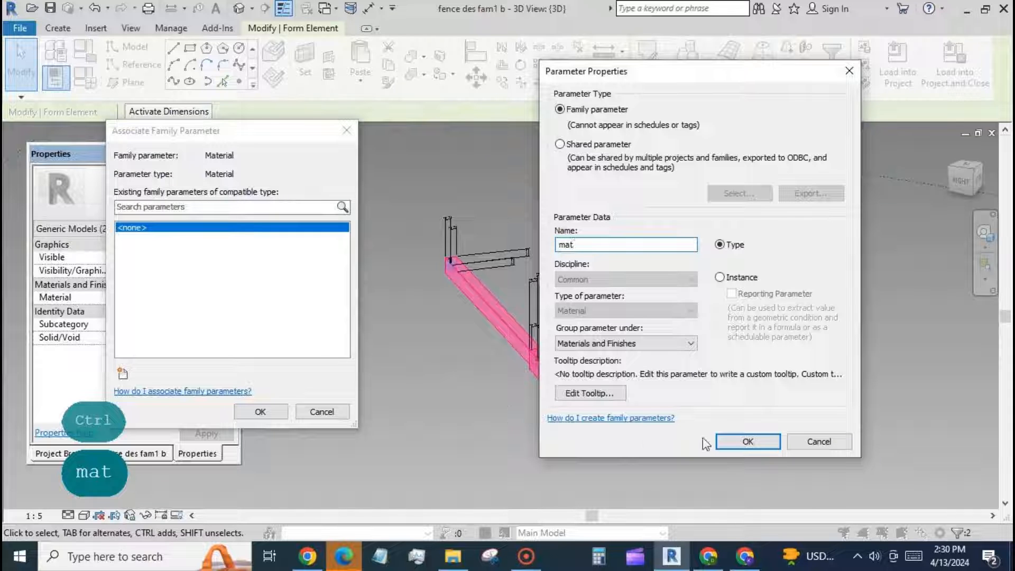
pyautogui.click(748, 442)
pyautogui.click(261, 412)
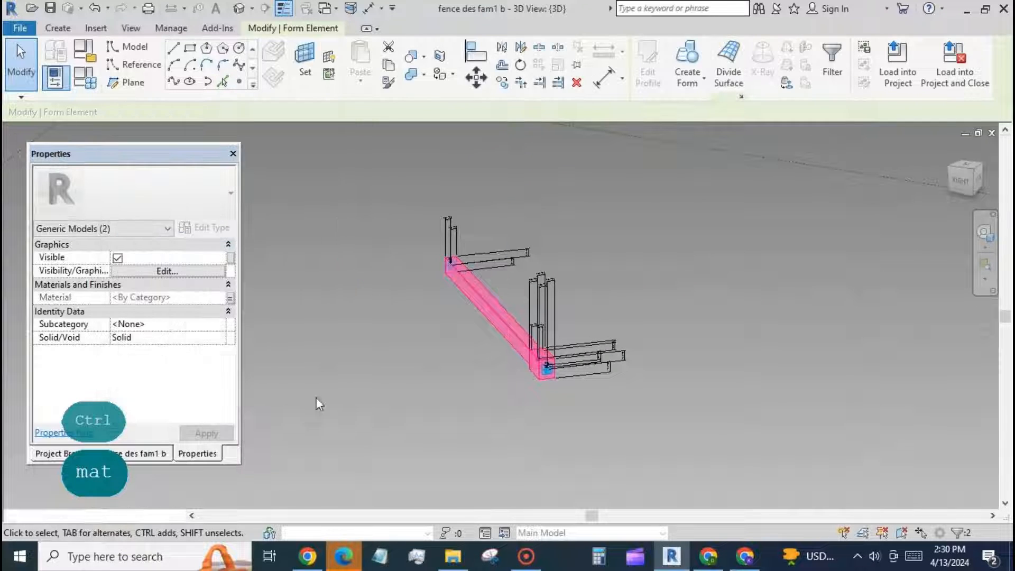
pyautogui.click(565, 456)
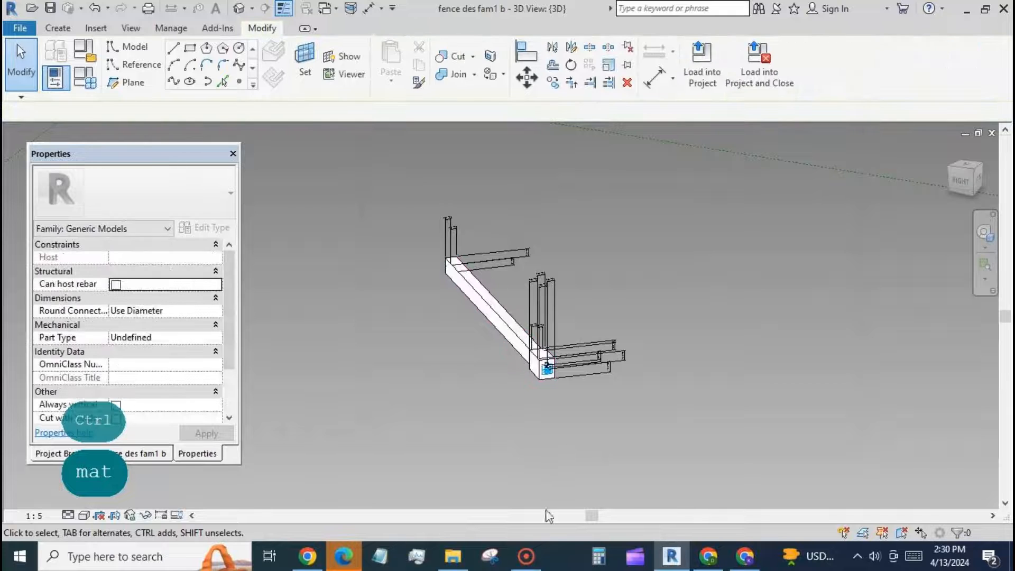
# Step: Open the family file fence des fam1a from the fence folder
pyautogui.click(24, 28)
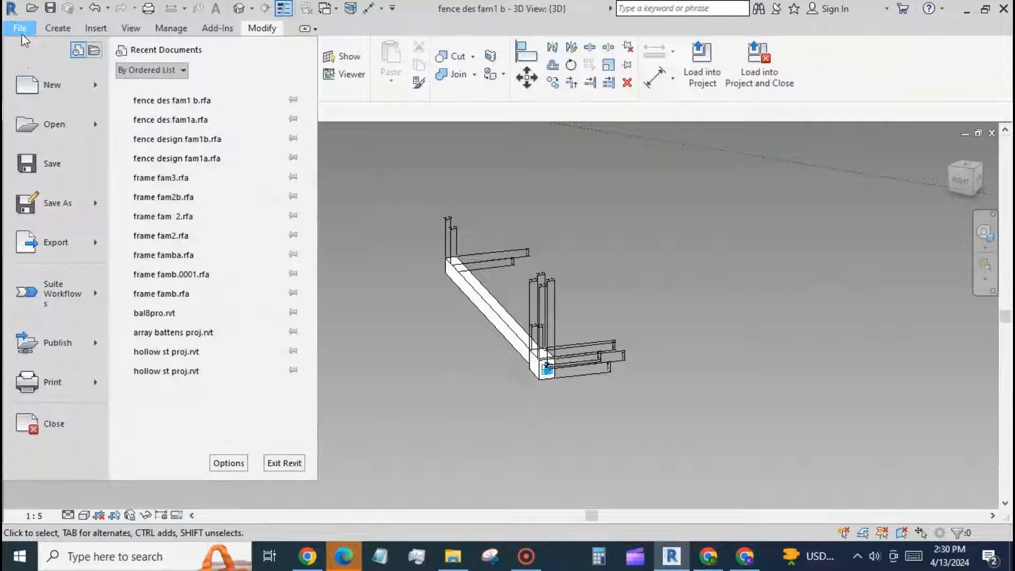
pyautogui.moveTo(28, 134)
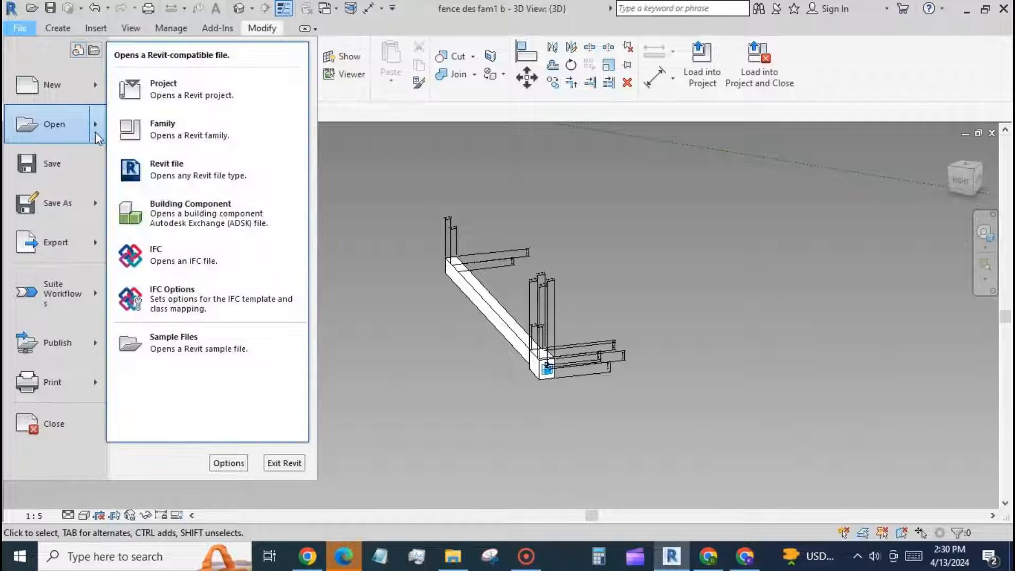
pyautogui.click(193, 131)
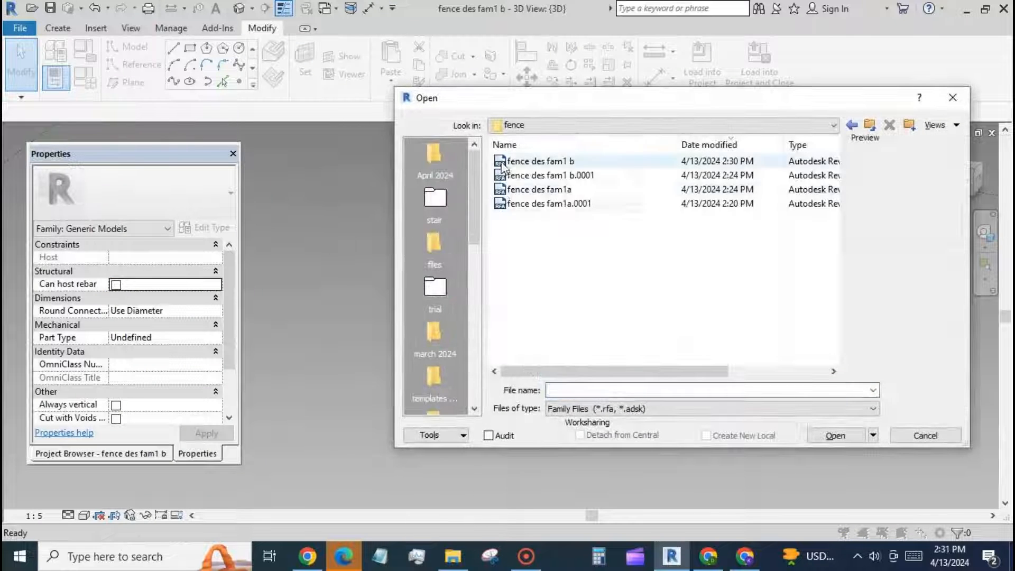
pyautogui.click(524, 190)
pyautogui.click(835, 441)
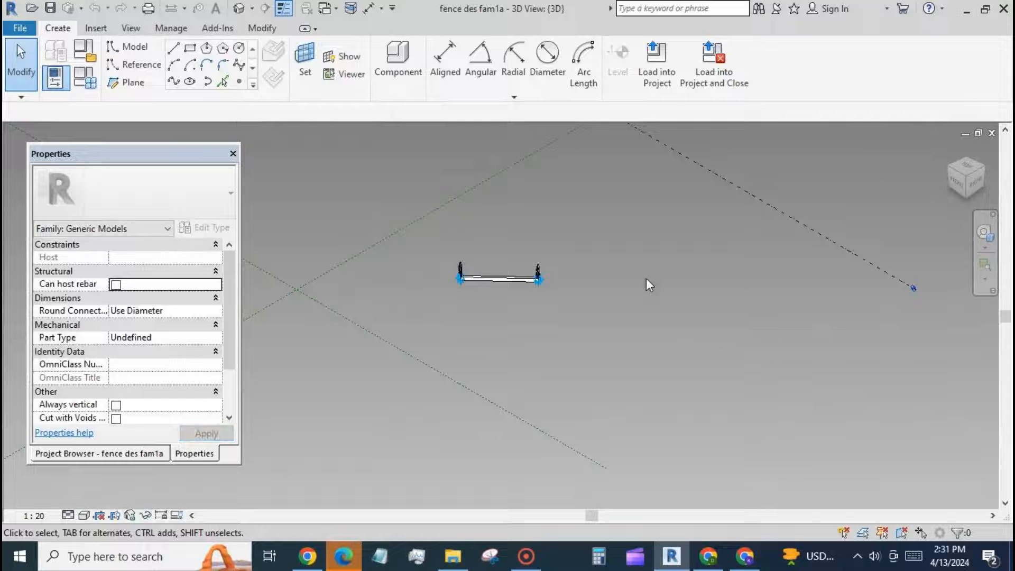
pyautogui.keyDown('shift'); pyautogui.moveTo(727, 397); pyautogui.dragTo(509, 343, button='middle'); pyautogui.keyUp('shift')
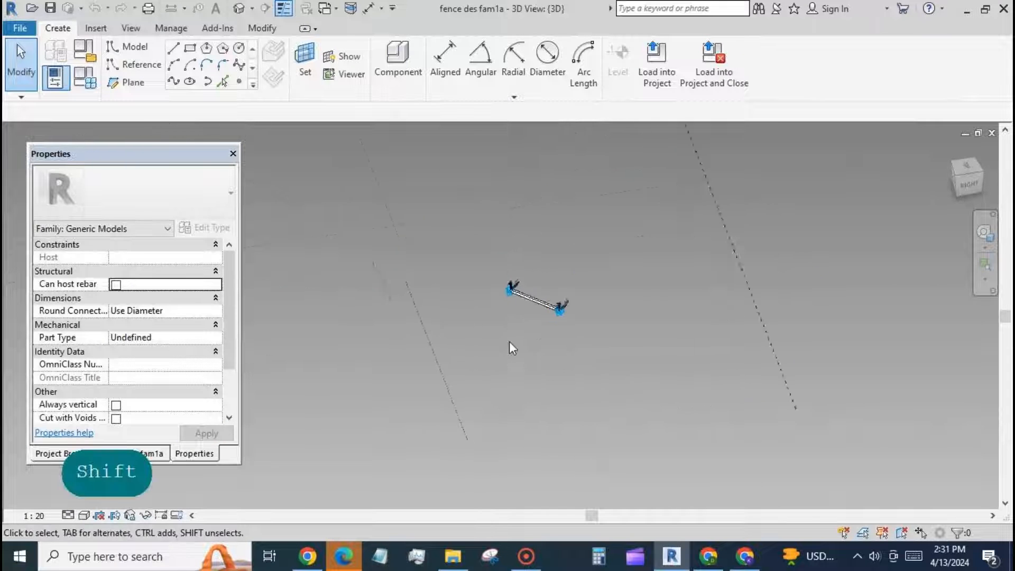
pyautogui.scroll(3, 516, 318)
pyautogui.scroll(3, 569, 222)
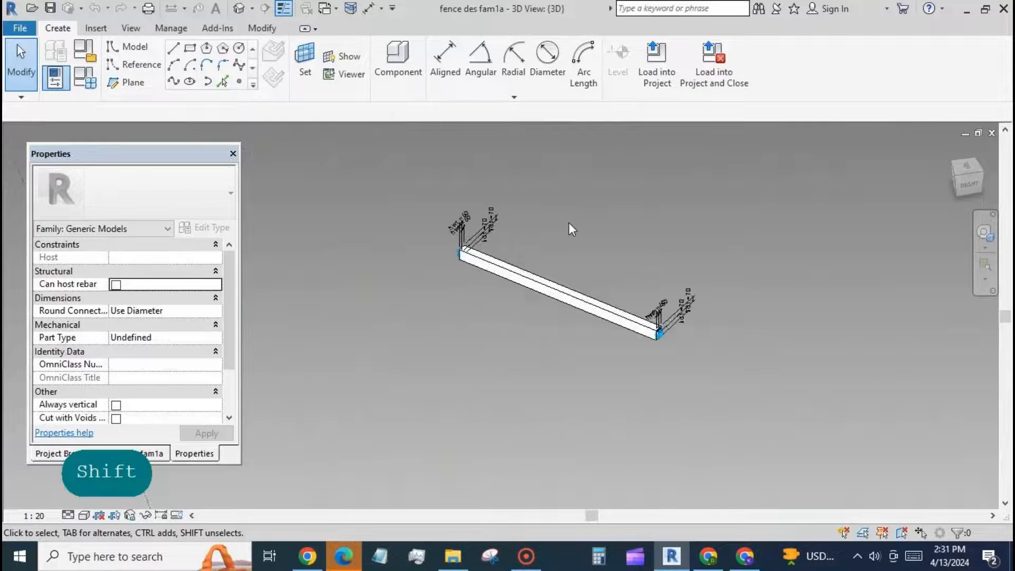
# Step: Switch back to the 3D view of the fence des fam1 b family
pyautogui.click(332, 11)
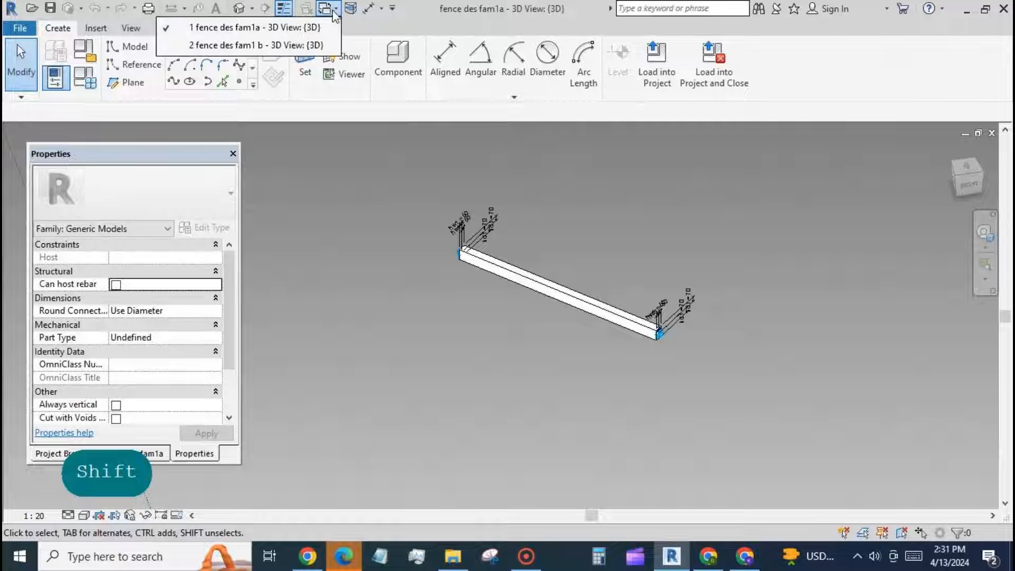
pyautogui.click(312, 43)
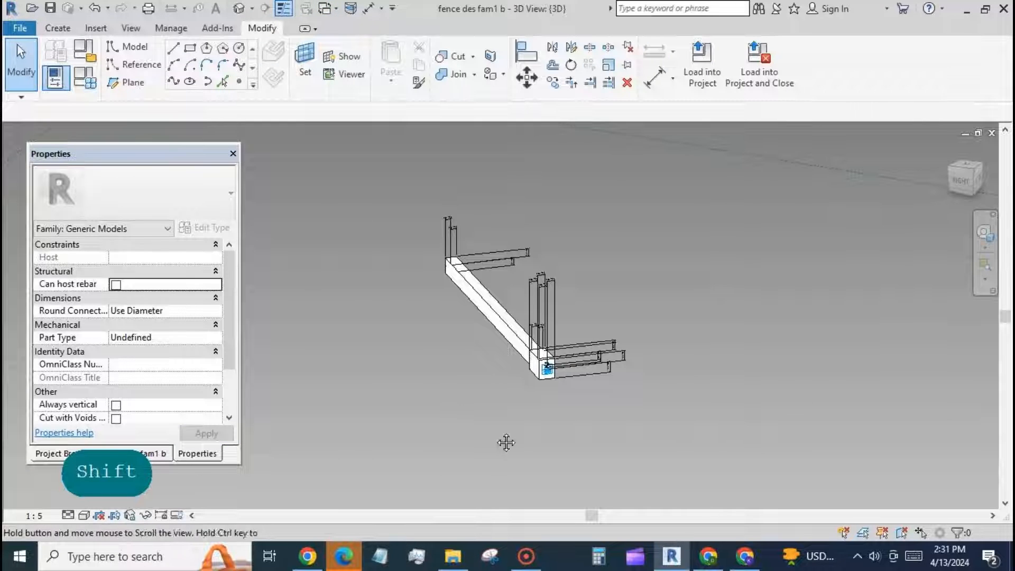
pyautogui.keyDown('shift'); pyautogui.moveTo(503, 442); pyautogui.dragTo(388, 320, button='middle'); pyautogui.keyUp('shift')
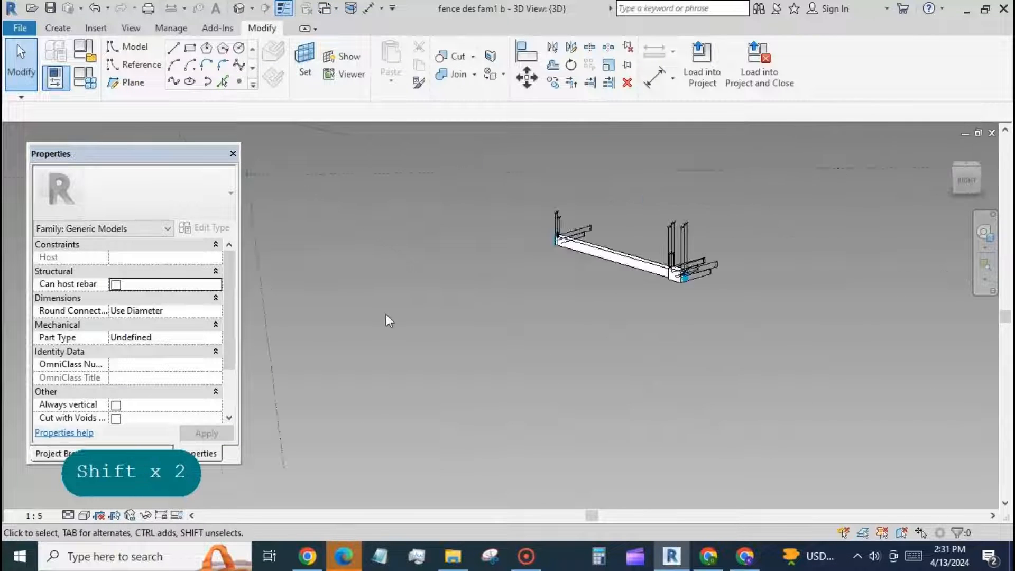
pyautogui.scroll(2, 598, 222)
pyautogui.scroll(3, 598, 222)
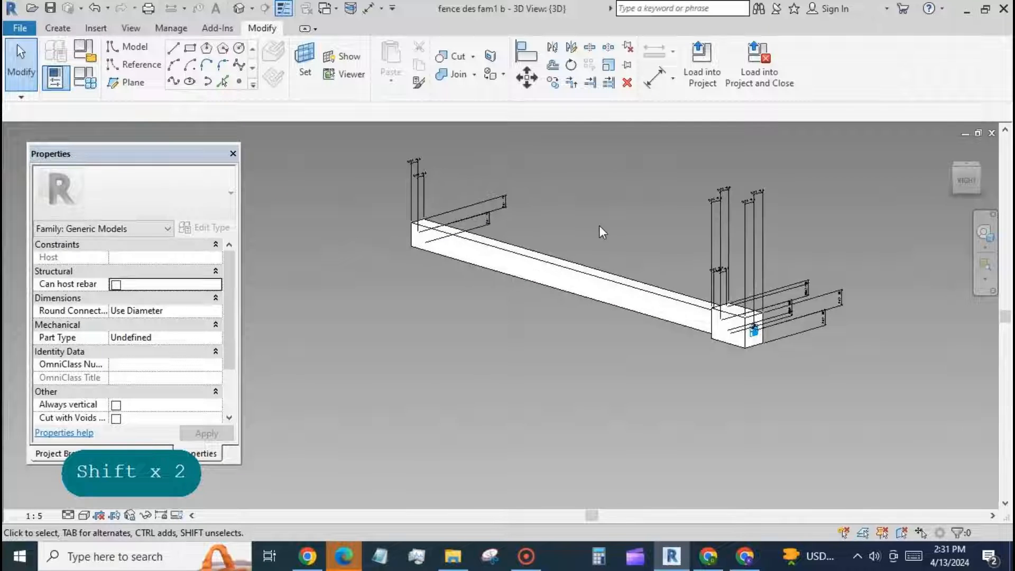
# Step: Set the family type values to 80 for hw2 and 100 for hd2, and apply them
pyautogui.click(85, 83)
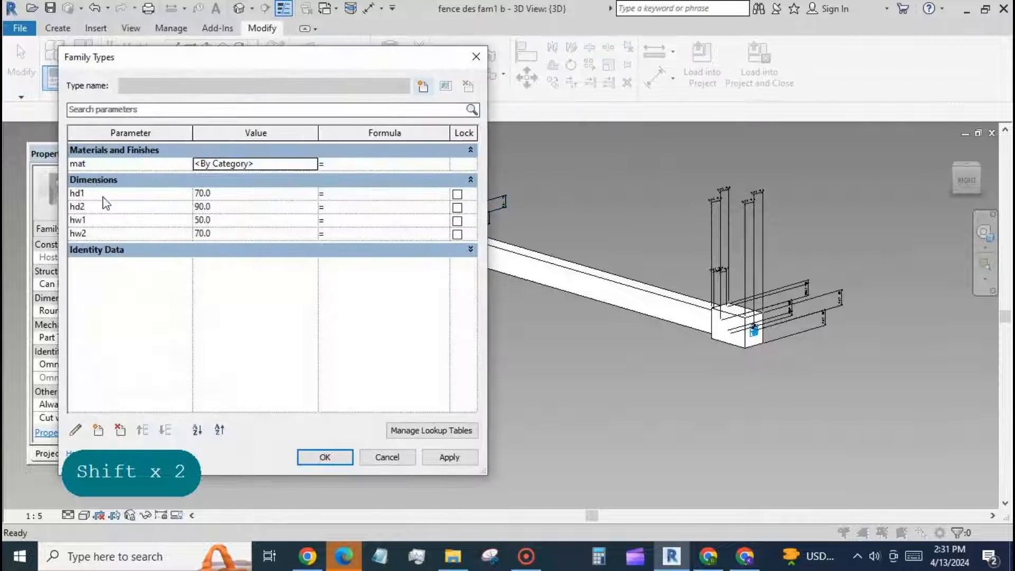
pyautogui.click(230, 234)
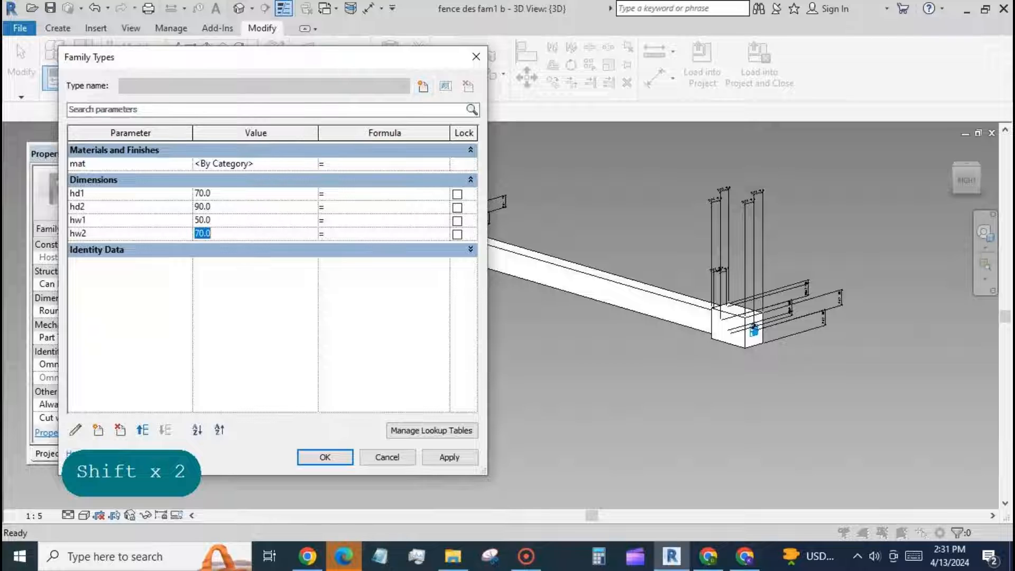
pyautogui.write('8')
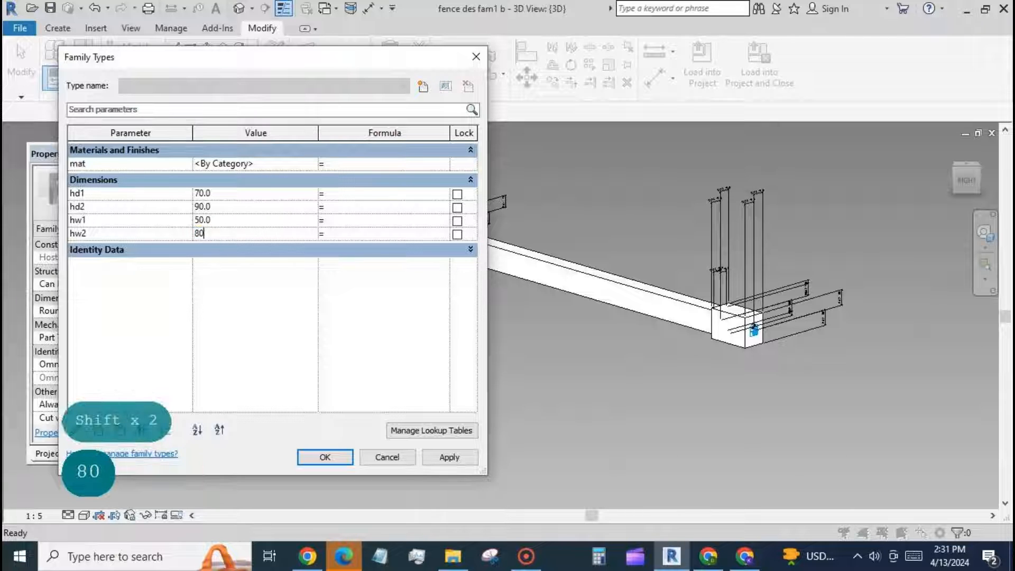
pyautogui.write('0')
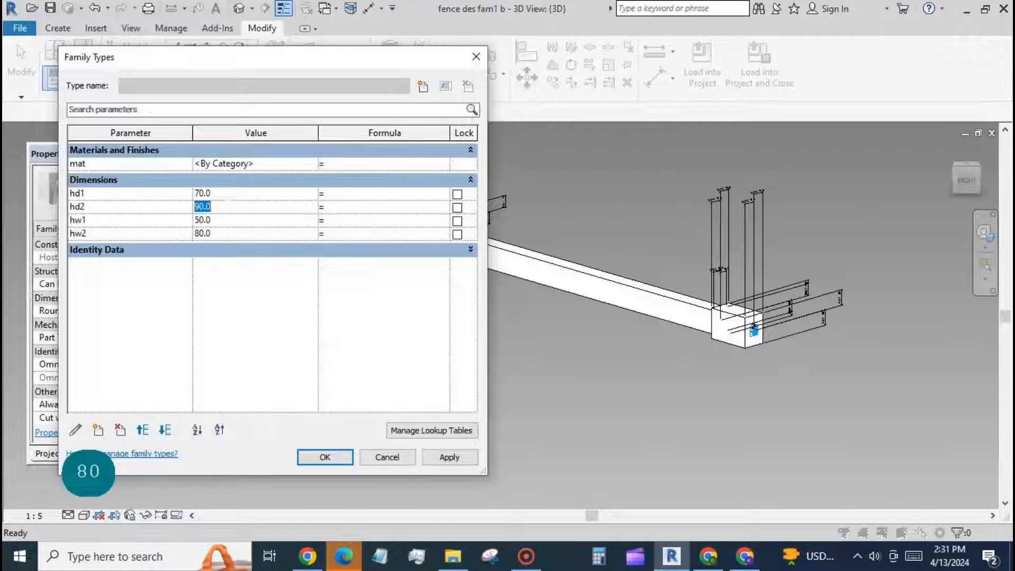
pyautogui.write('100')
pyautogui.click(443, 462)
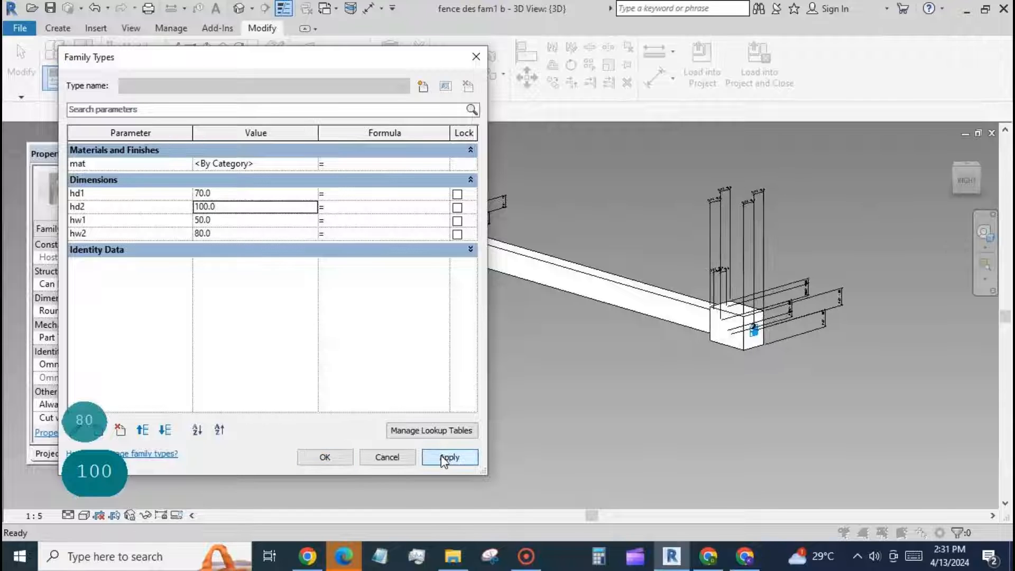
pyautogui.click(325, 457)
pyautogui.scroll(-2, 508, 336)
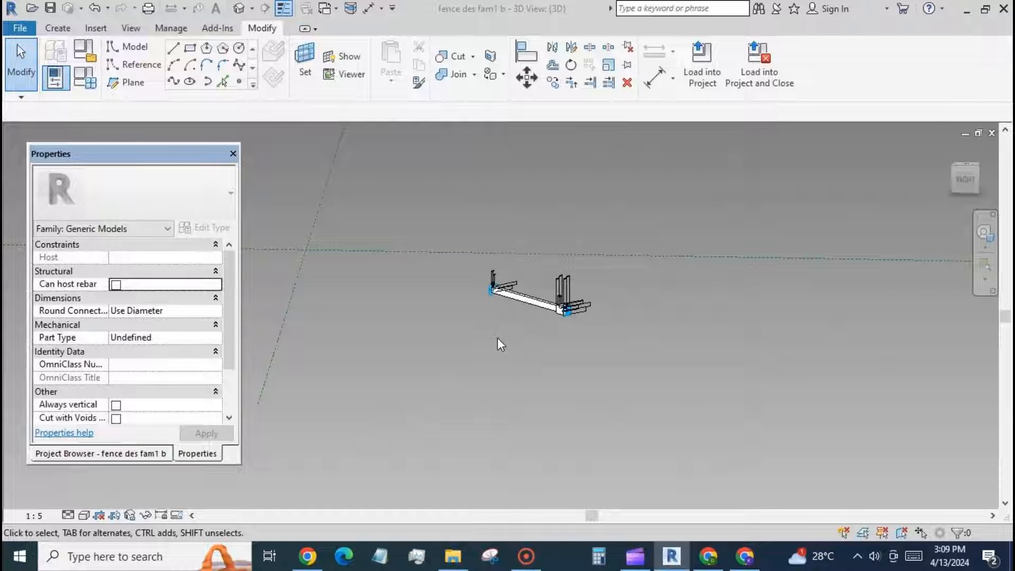
# Step: Create a new family from the Metric Generic Model Adaptive template in the frequently used templates folder
pyautogui.click(20, 28)
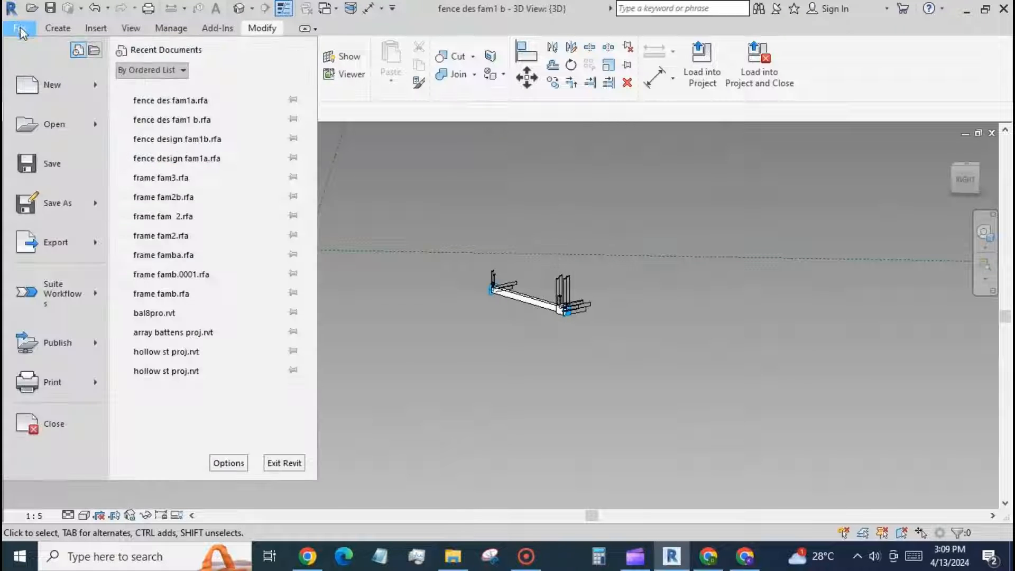
pyautogui.moveTo(33, 85)
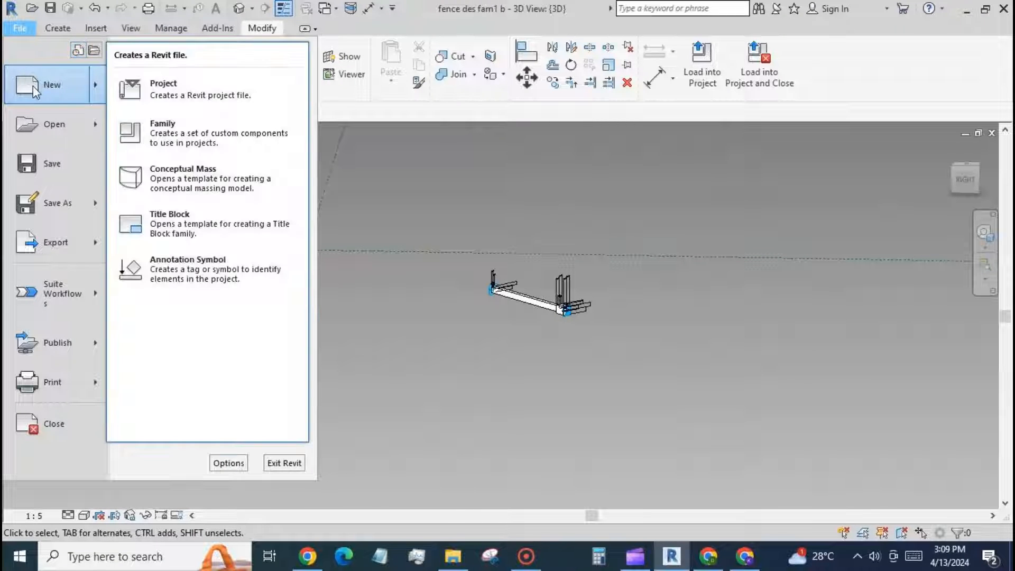
pyautogui.click(185, 130)
pyautogui.click(605, 336)
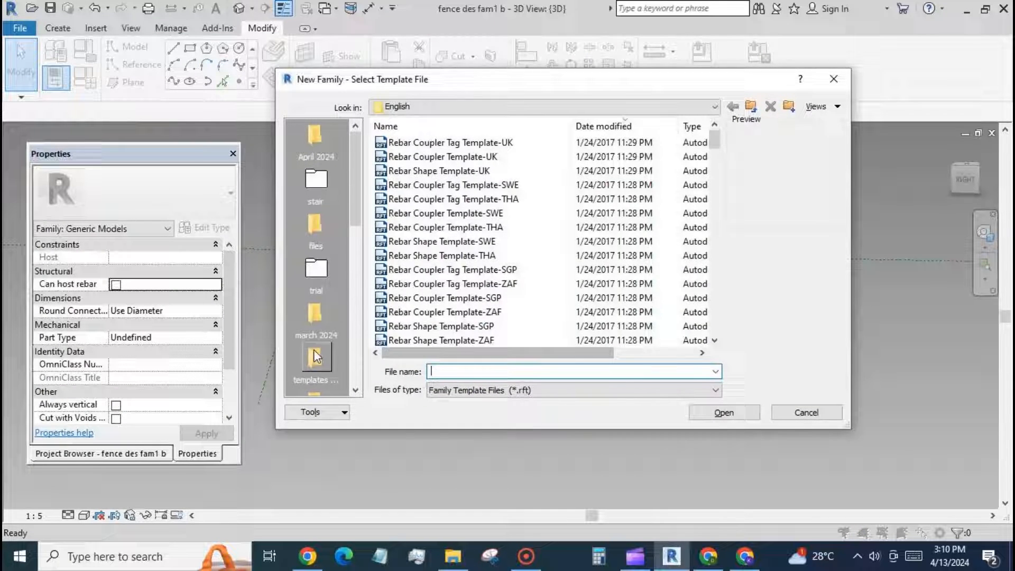
pyautogui.click(315, 358)
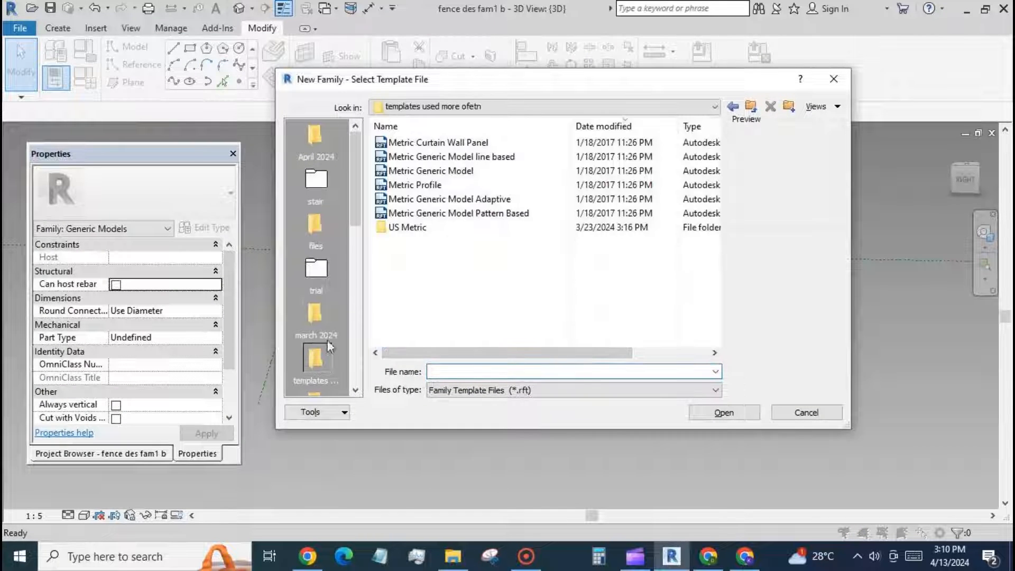
pyautogui.doubleClick(433, 197)
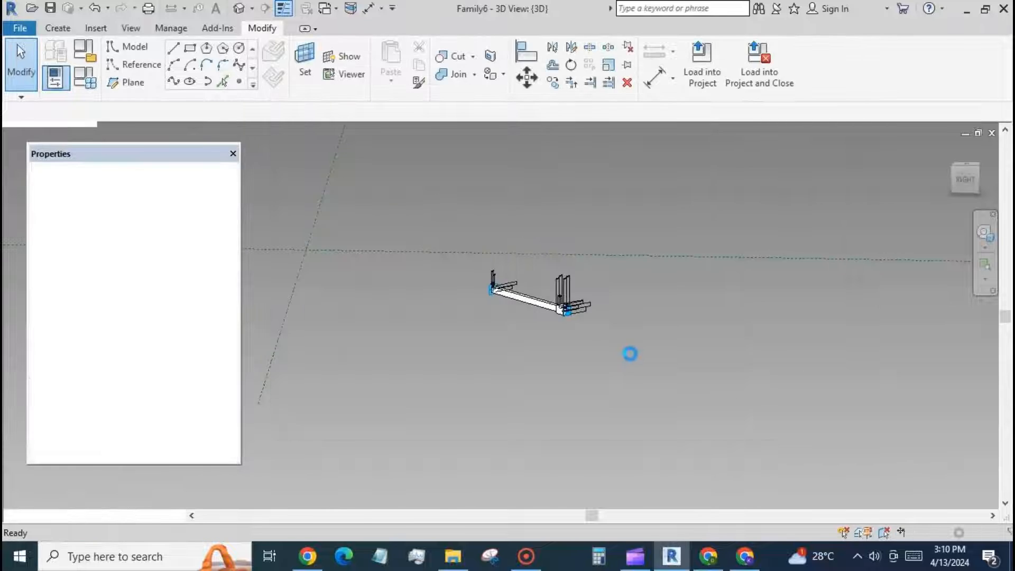
# Step: Place two reference points close together on the horizontal reference plane, just beside the centre of the new family
pyautogui.click(238, 82)
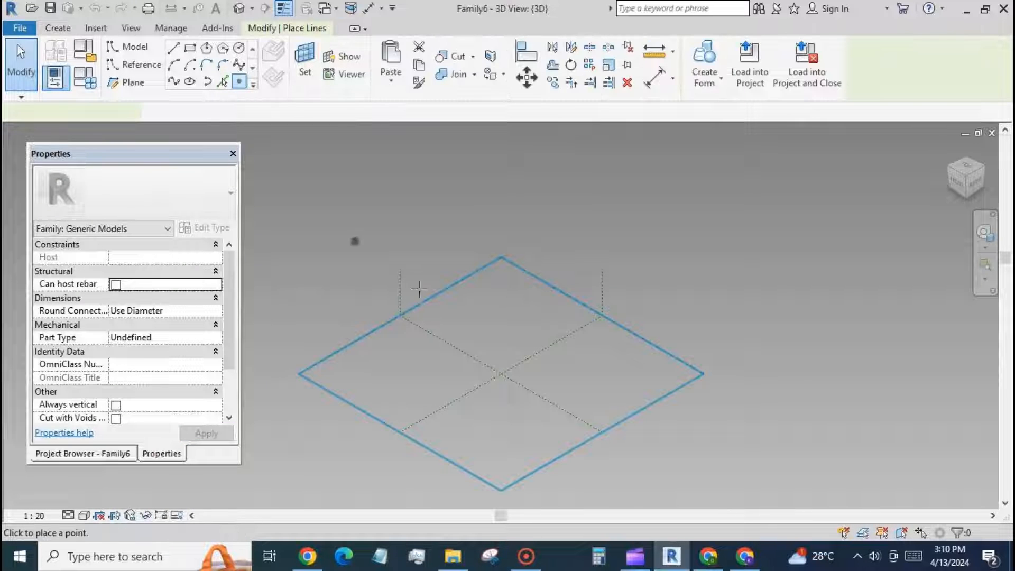
pyautogui.click(578, 367)
pyautogui.click(550, 369)
pyautogui.press('Escape')
pyautogui.press('Escape')
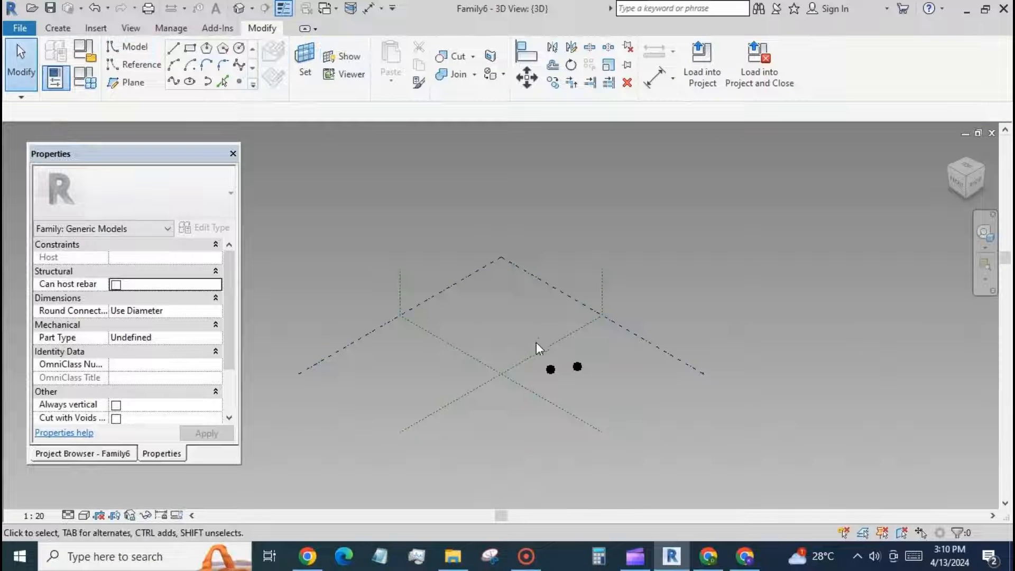
# Step: Make the two placed reference points adaptive and connect them with a spline through points converted to a reference line
pyautogui.moveTo(537, 341); pyautogui.dragTo(586, 384)
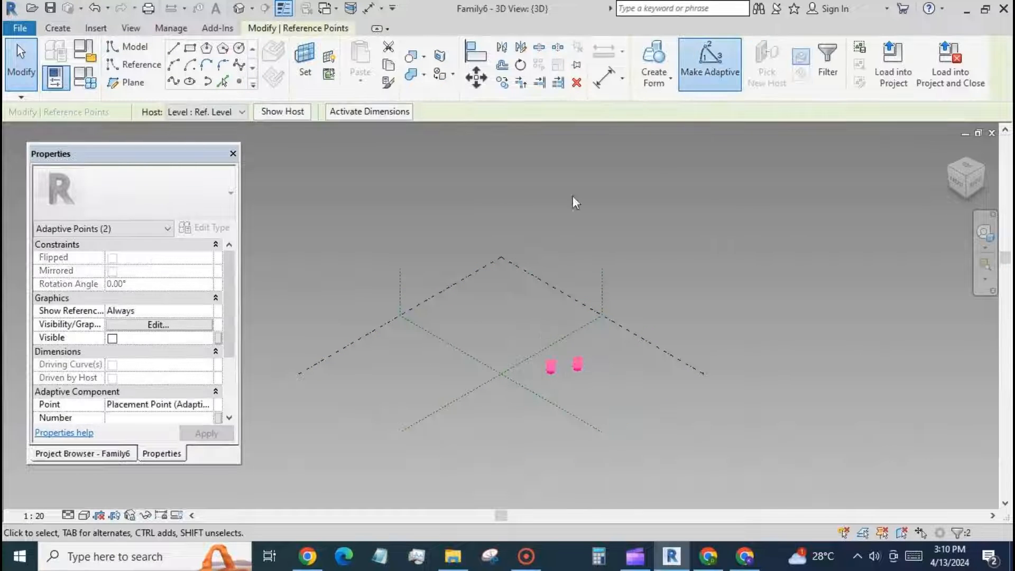
pyautogui.click(173, 82)
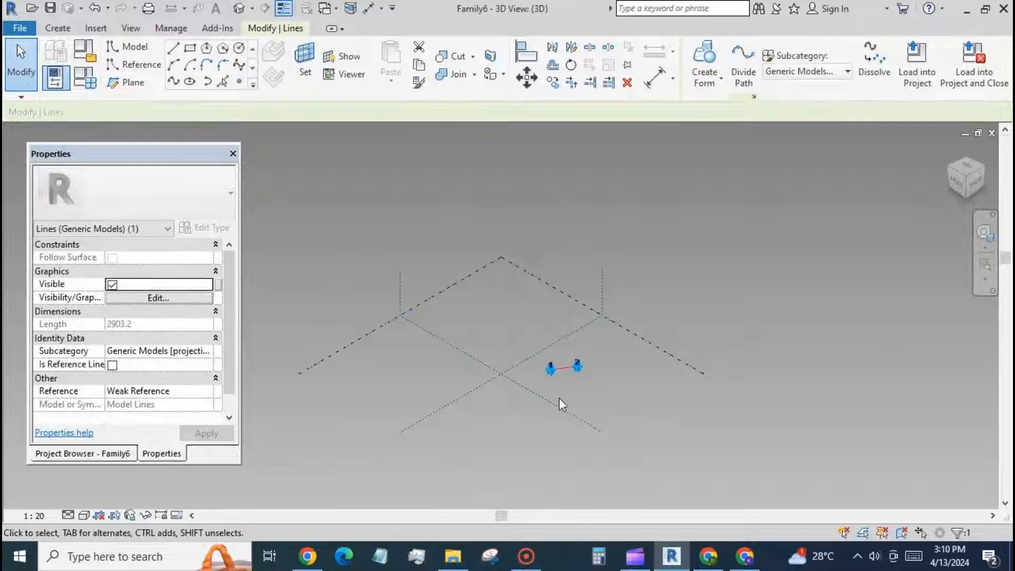
pyautogui.scroll(3, 558, 396)
pyautogui.scroll(3, 588, 335)
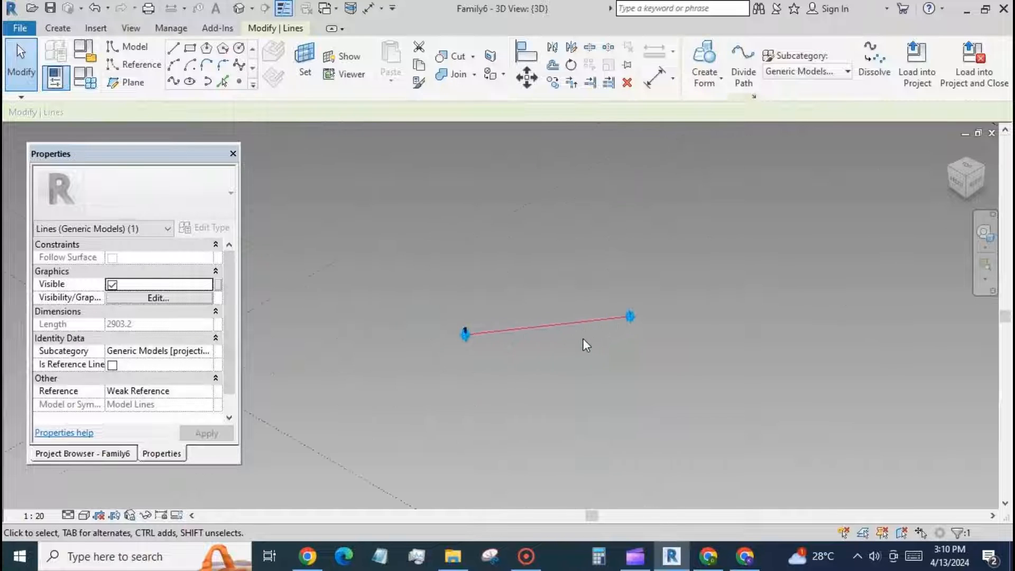
pyautogui.click(113, 365)
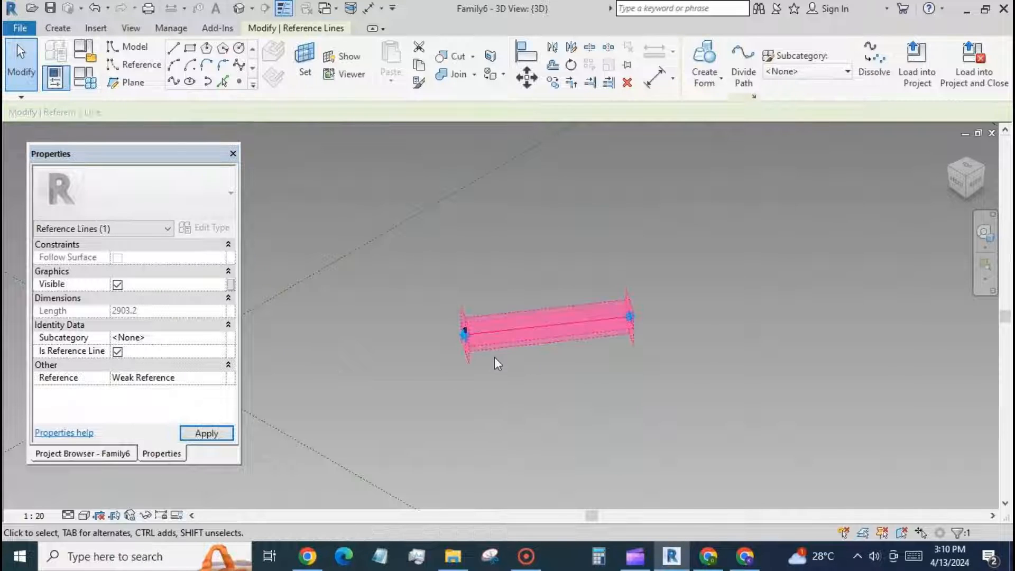
pyautogui.click(519, 375)
# Step: Host a new reference point on the work plane of each adaptive point, directly at points 1 and 2
pyautogui.scroll(2, 518, 318)
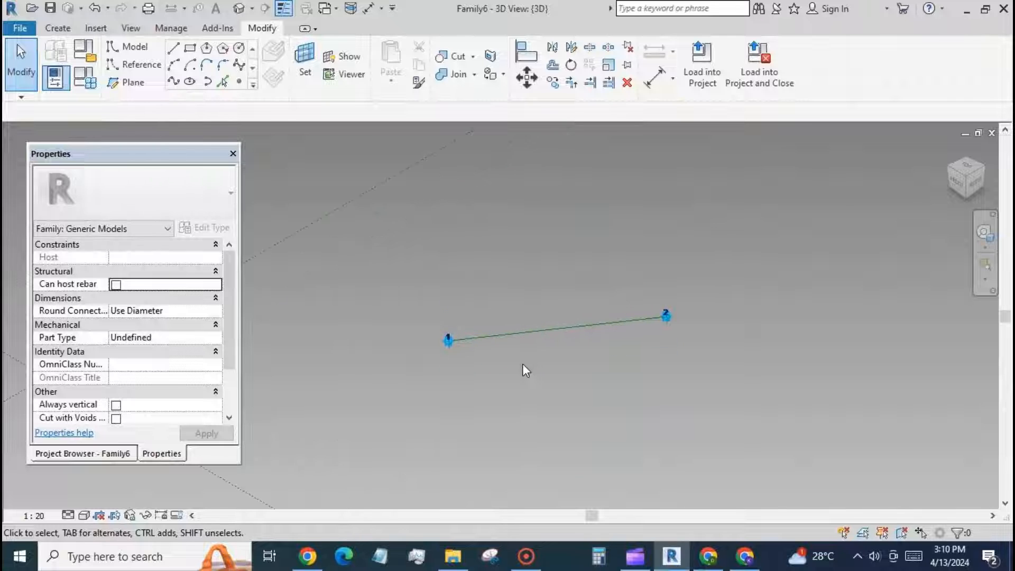
pyautogui.click(305, 63)
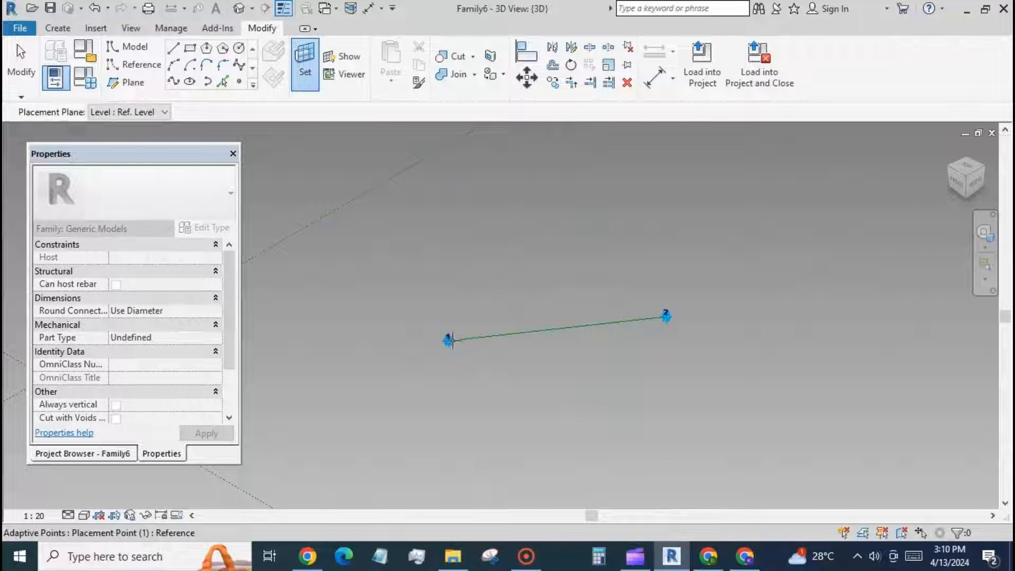
pyautogui.click(450, 340)
pyautogui.click(239, 83)
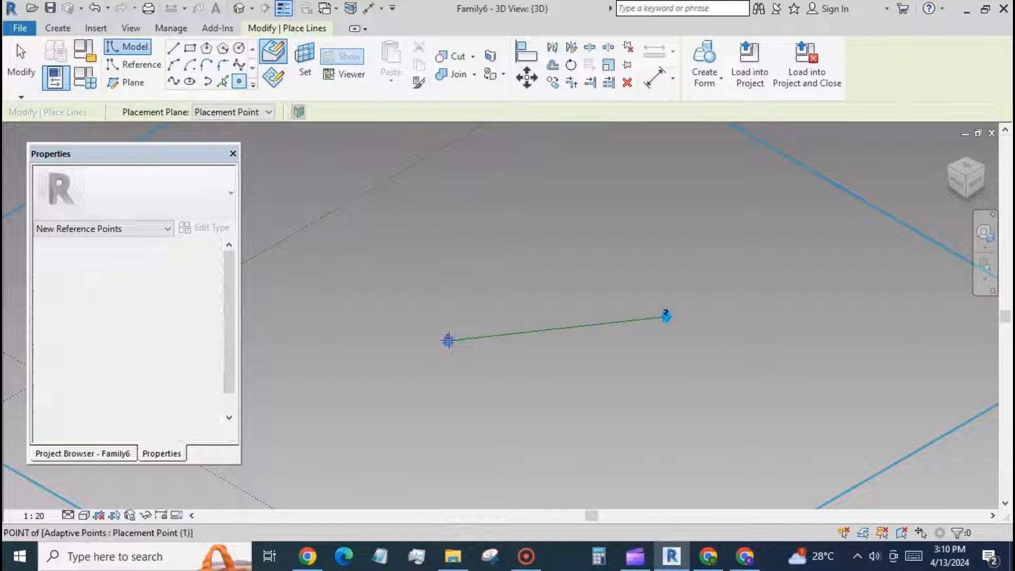
pyautogui.click(305, 63)
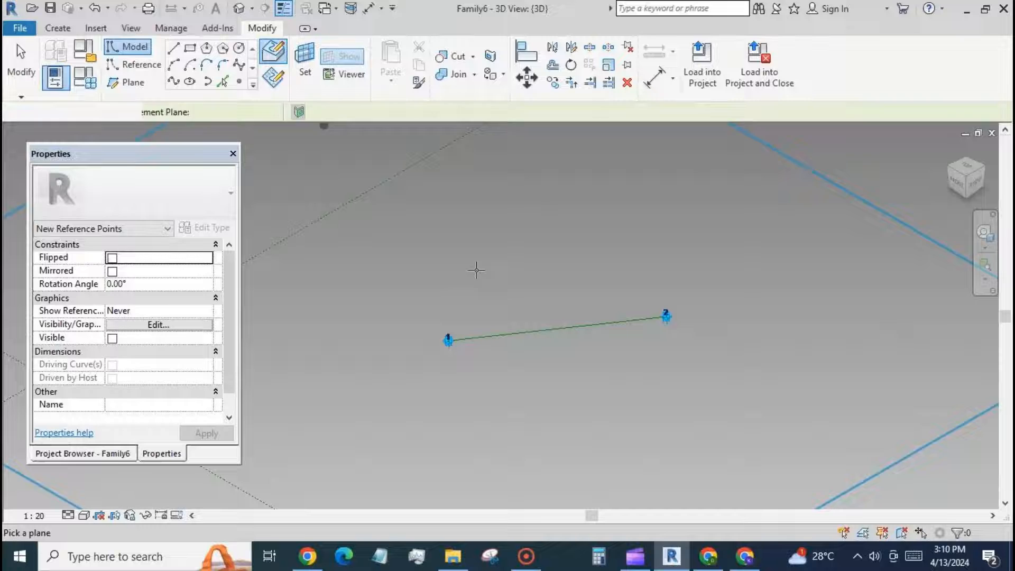
pyautogui.click(667, 317)
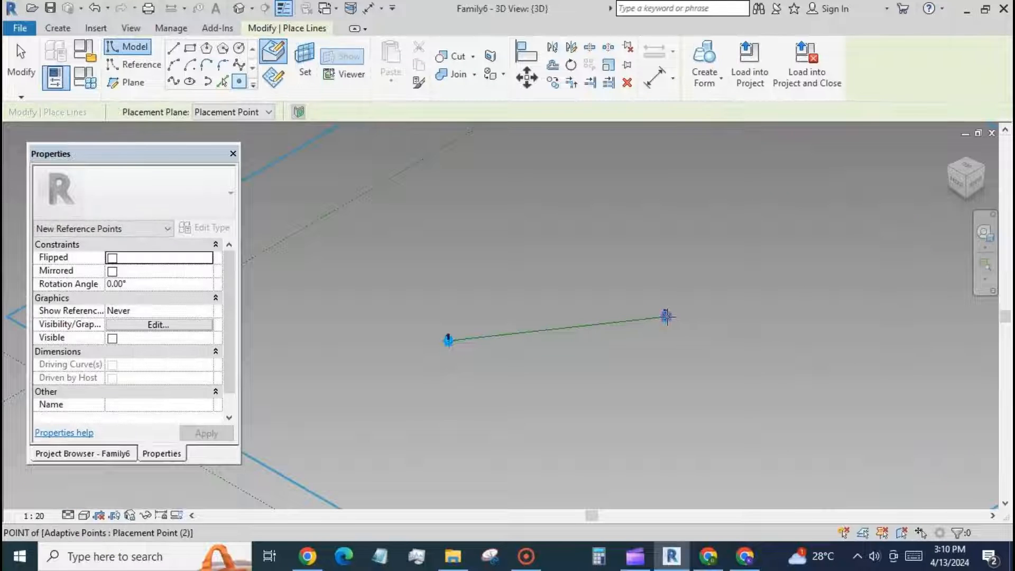
pyautogui.press('Escape')
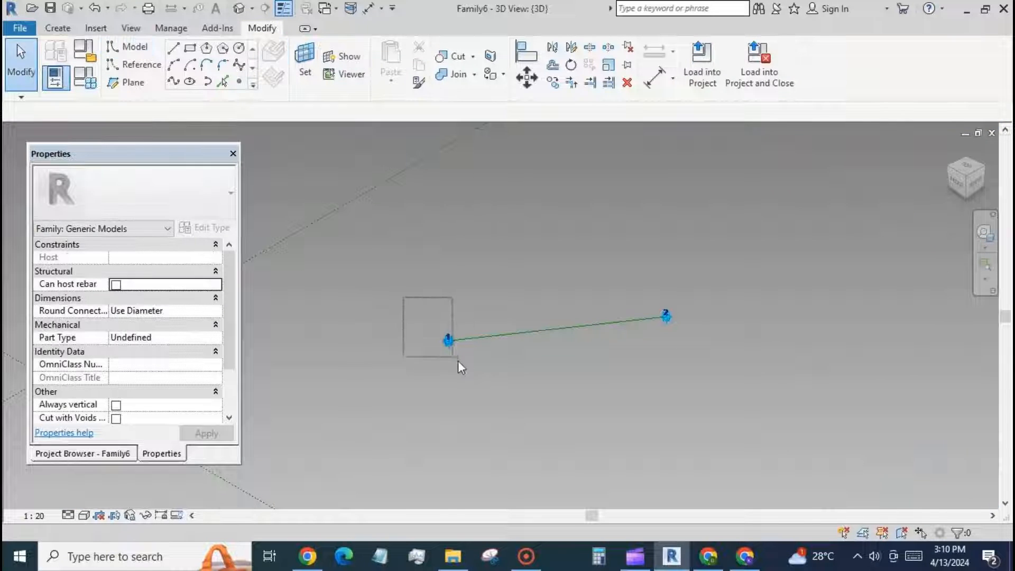
# Step: Filter the selection to the two hosted reference points and associate their offset with a new type parameter named fence height
pyautogui.keyDown('ctrl'); pyautogui.click(449, 340); pyautogui.keyUp('ctrl')
pyautogui.keyDown('ctrl'); pyautogui.click(666, 316); pyautogui.keyUp('ctrl')
pyautogui.click(809, 74)
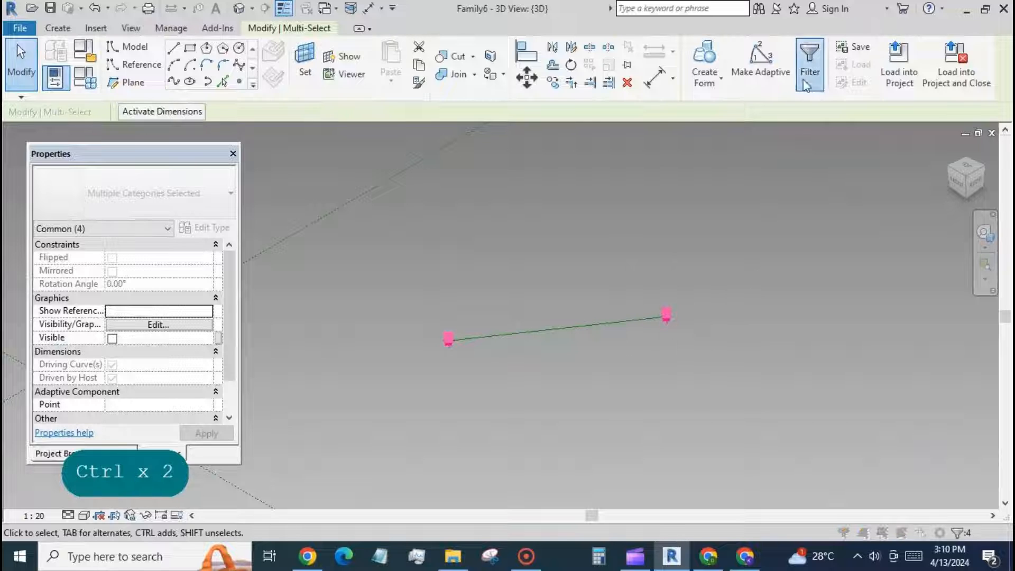
pyautogui.click(429, 266)
pyautogui.click(201, 255)
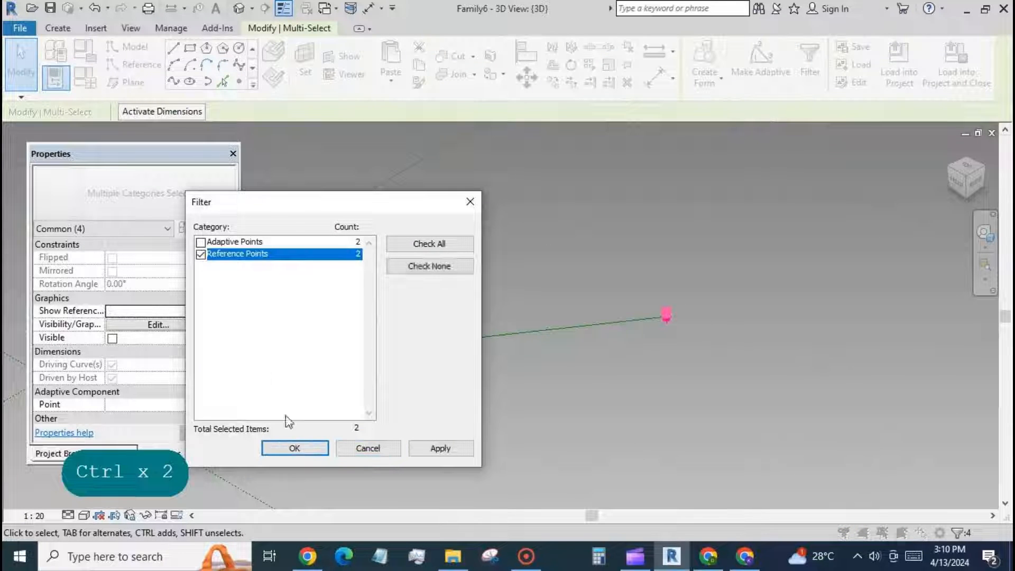
pyautogui.click(295, 448)
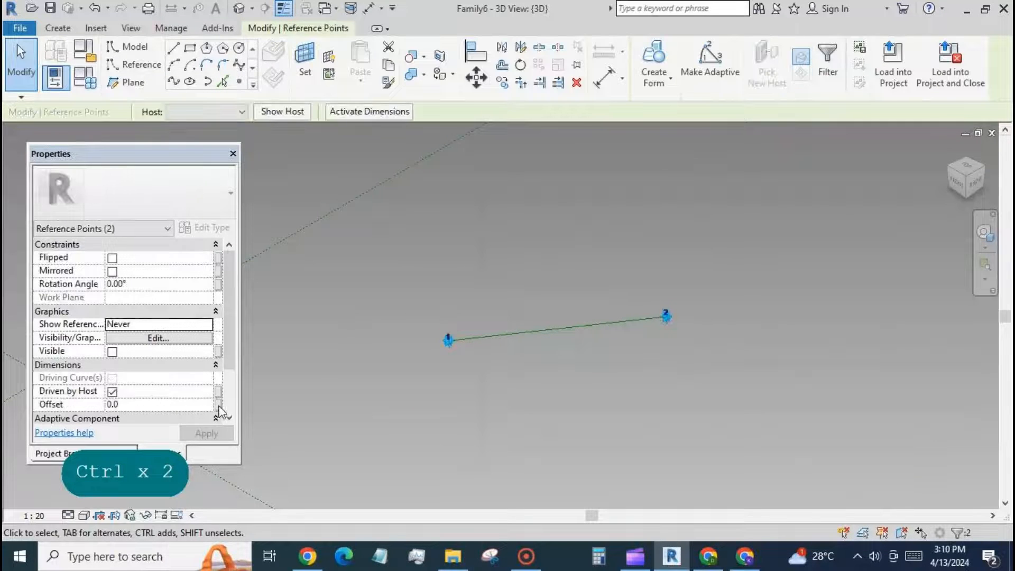
pyautogui.click(219, 407)
pyautogui.click(123, 373)
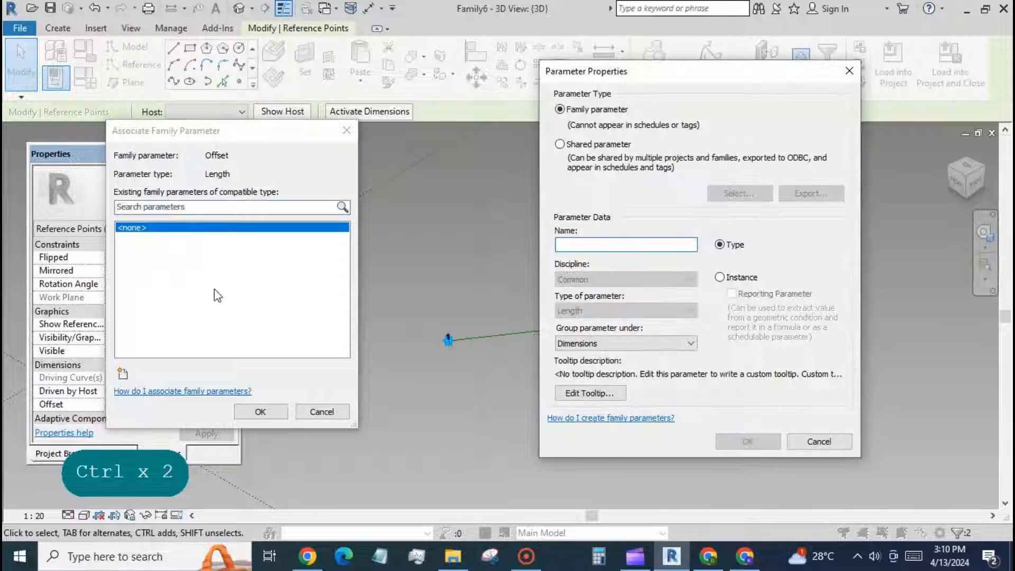
pyautogui.write('fen')
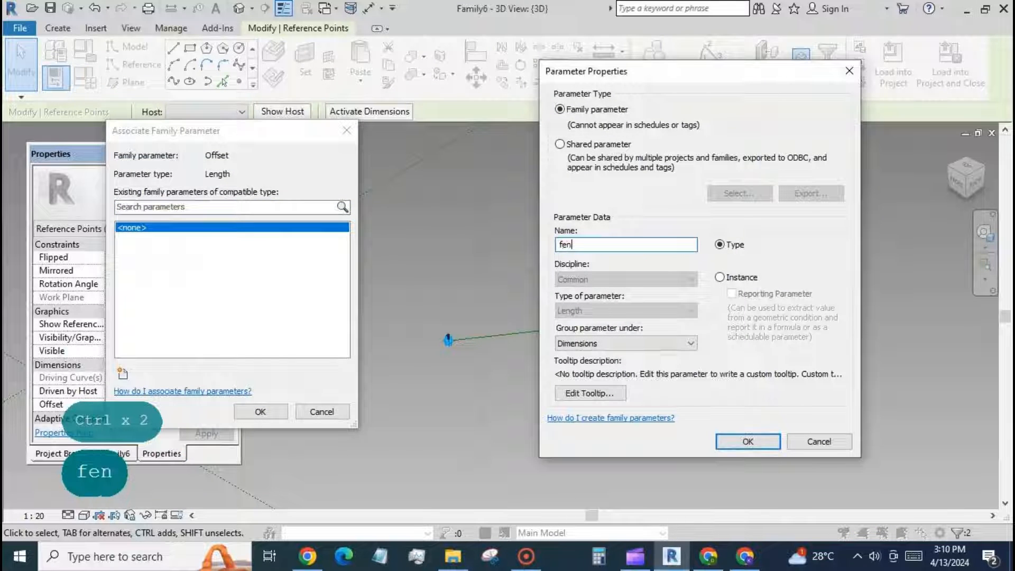
pyautogui.write('ce height')
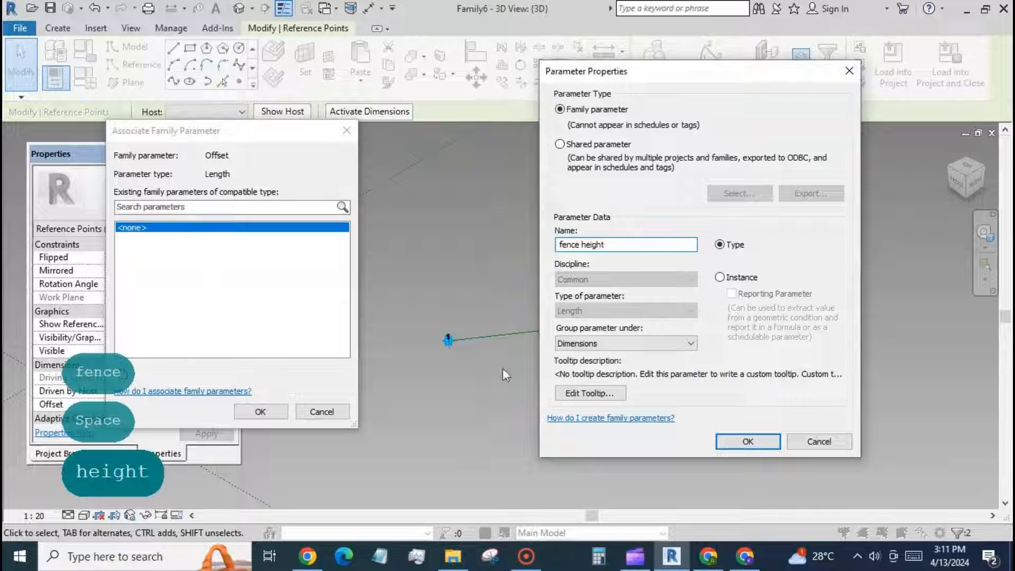
pyautogui.click(746, 442)
pyautogui.click(260, 412)
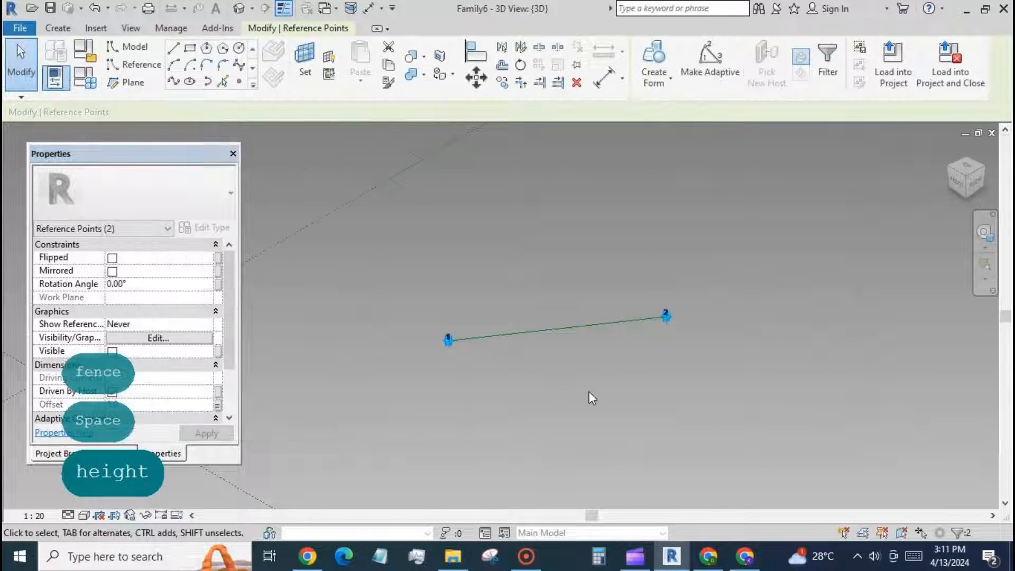
# Step: Set the fence height family parameter to 1000 and apply it
pyautogui.click(85, 78)
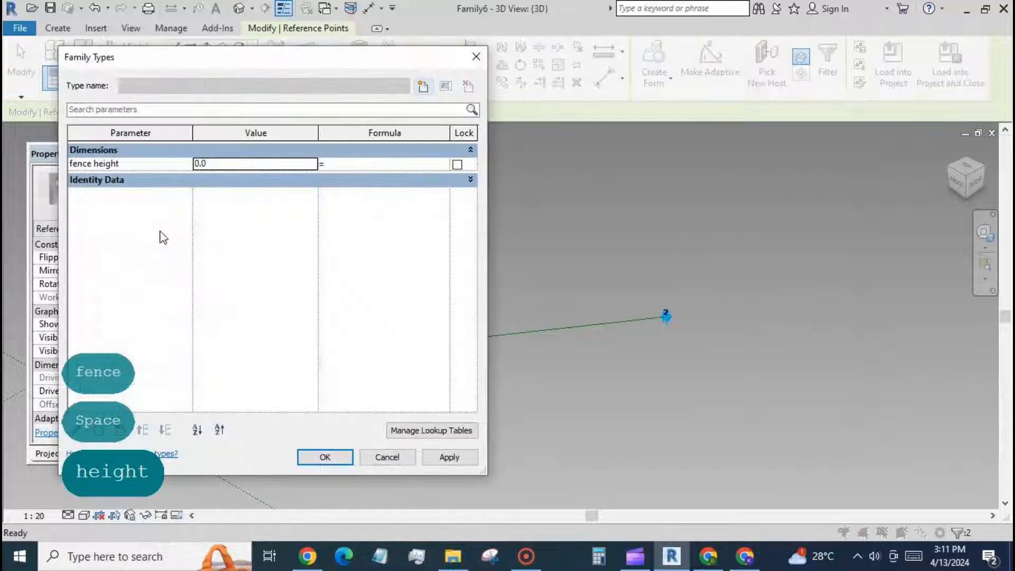
pyautogui.doubleClick(236, 164)
pyautogui.write('1000')
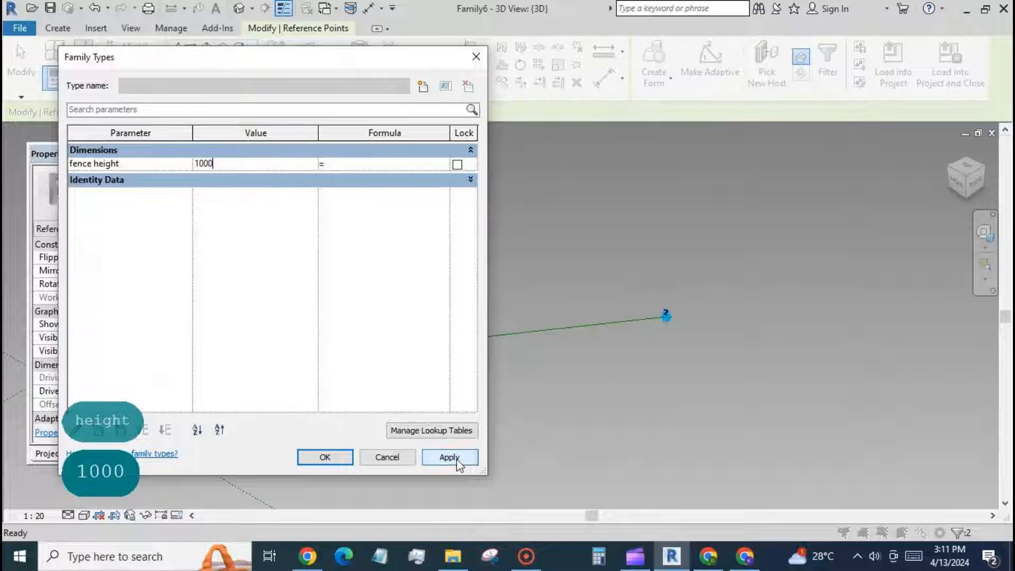
pyautogui.click(450, 458)
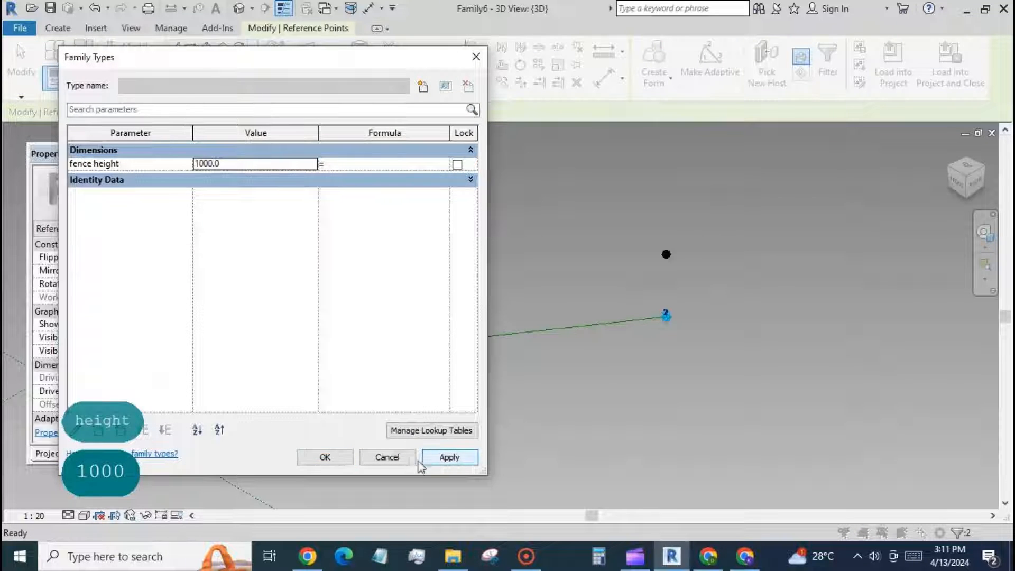
pyautogui.click(327, 459)
# Step: Connect each adaptive point to the offset point above it with a vertical reference line
pyautogui.moveTo(424, 250); pyautogui.dragTo(462, 364)
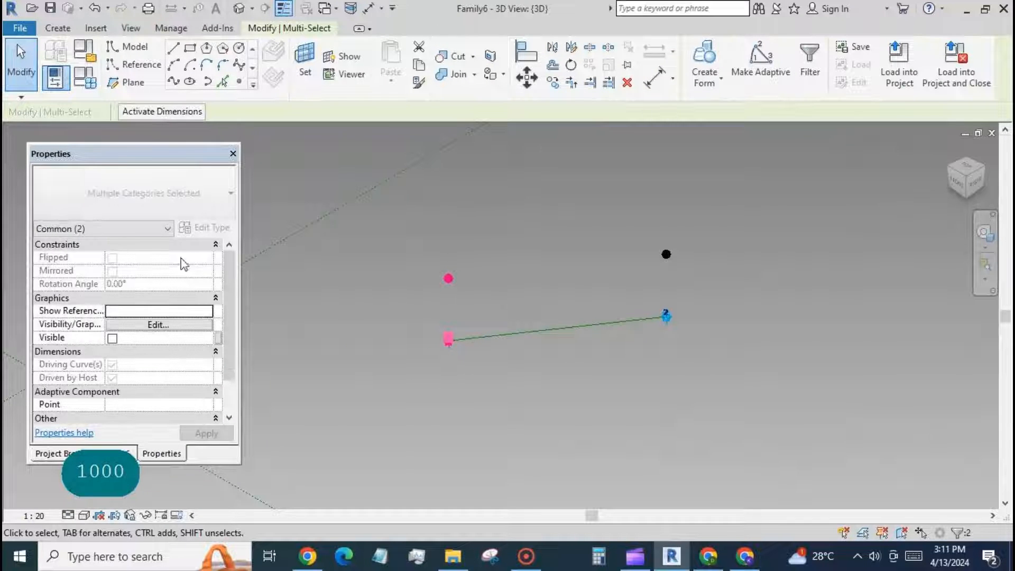
pyautogui.click(174, 81)
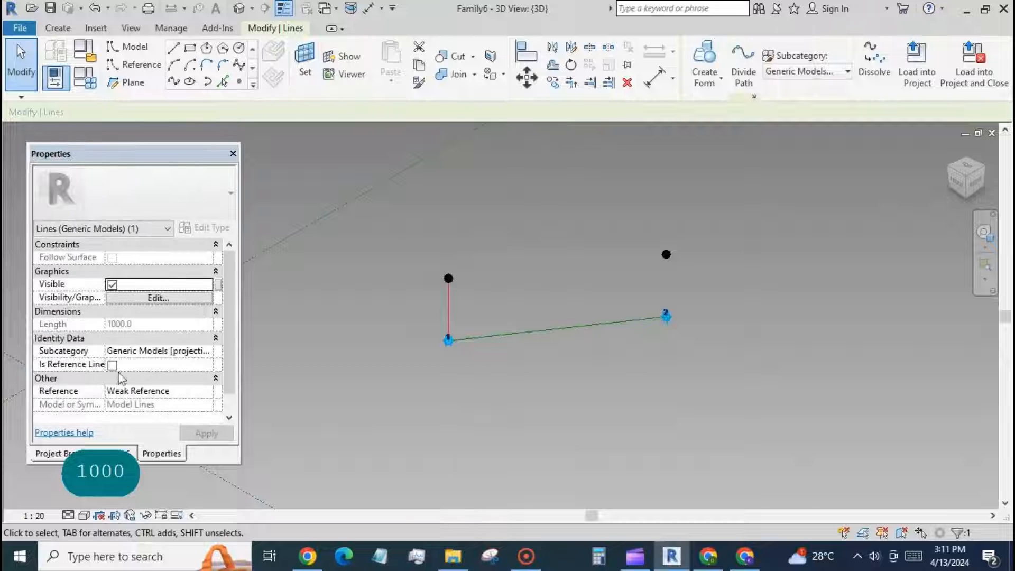
pyautogui.click(112, 365)
pyautogui.click(623, 270)
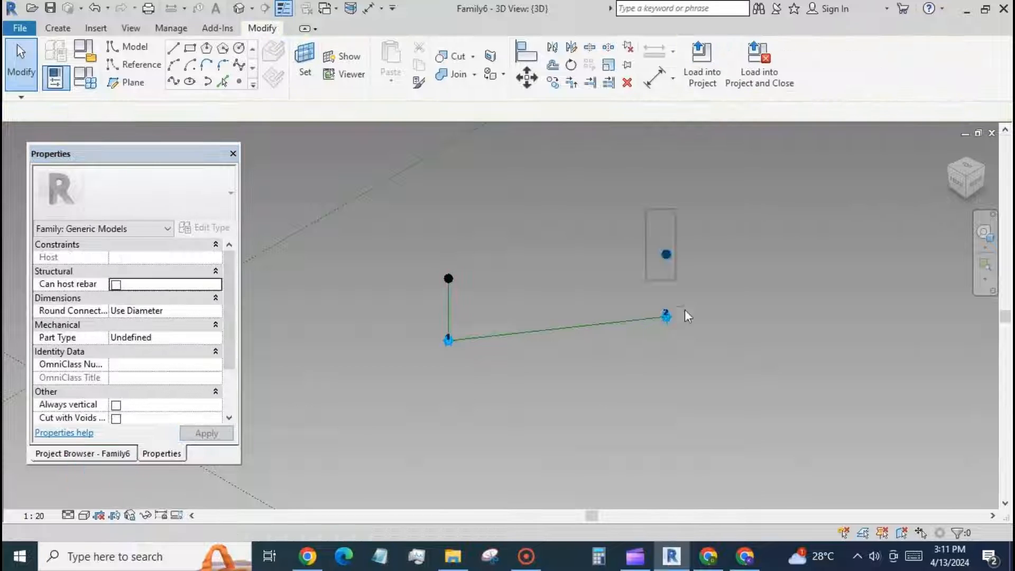
pyautogui.moveTo(562, 344); pyautogui.dragTo(564, 345)
pyautogui.click(174, 81)
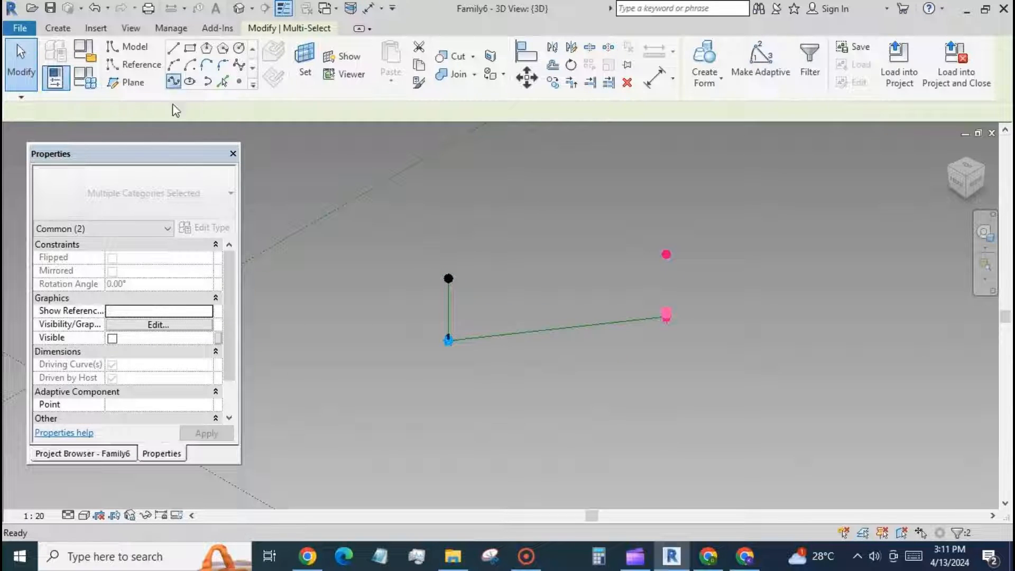
pyautogui.click(112, 365)
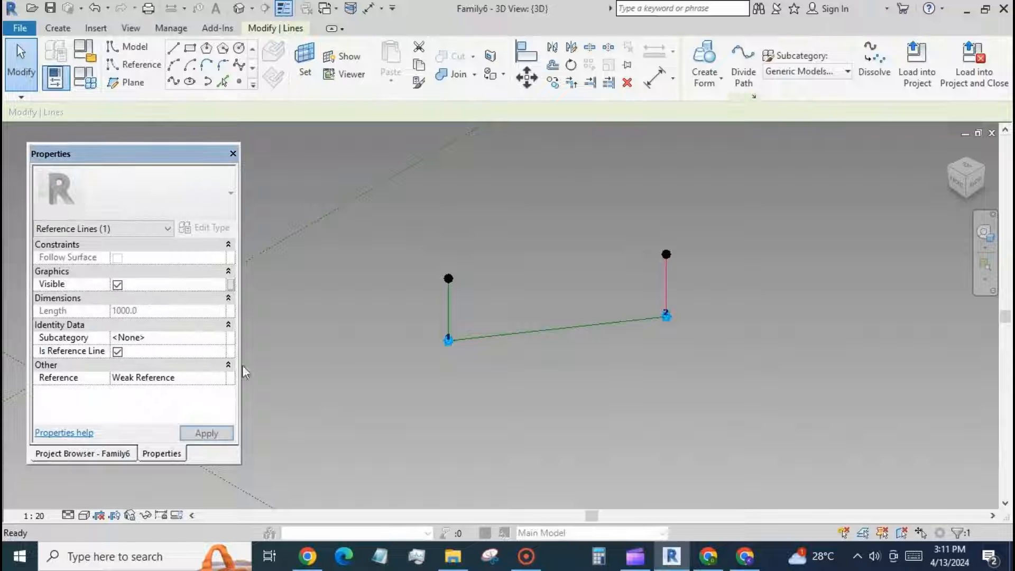
pyautogui.click(377, 364)
# Step: Place two reference points on the vertical reference line above adaptive point 1, one near each end
pyautogui.click(240, 82)
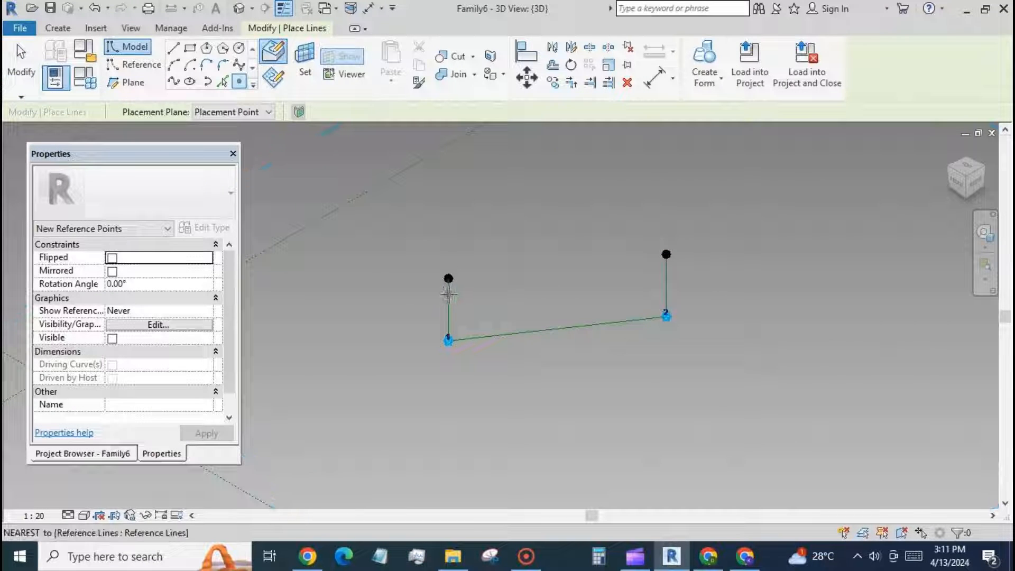
pyautogui.click(448, 295)
pyautogui.click(449, 322)
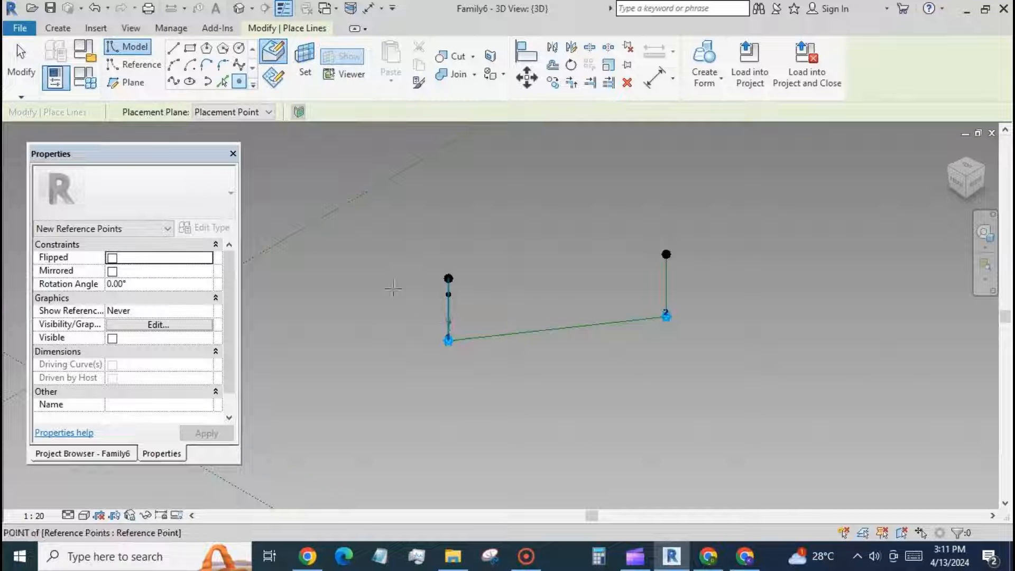
pyautogui.press('Escape')
pyautogui.press('Escape')
# Step: Associate the lower hosted point's normalized curve parameter with a new type parameter named n1
pyautogui.scroll(3, 435, 338)
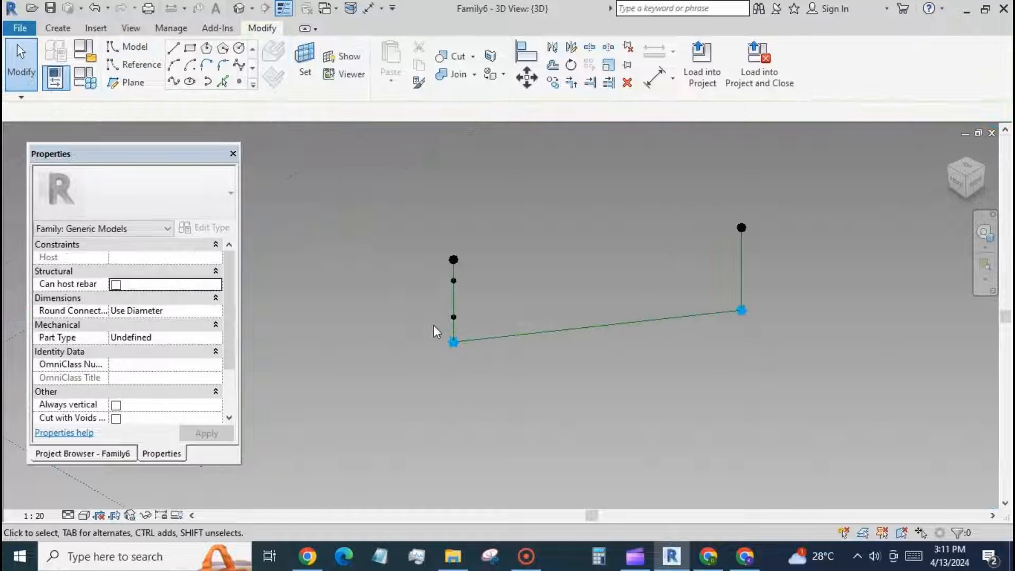
pyautogui.click(469, 323)
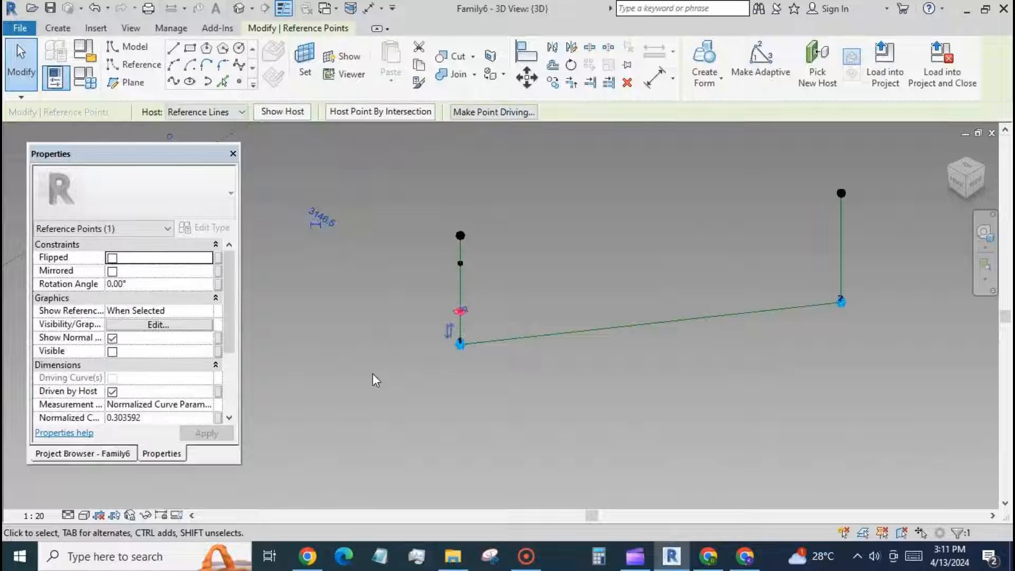
pyautogui.scroll(-3, 220, 378)
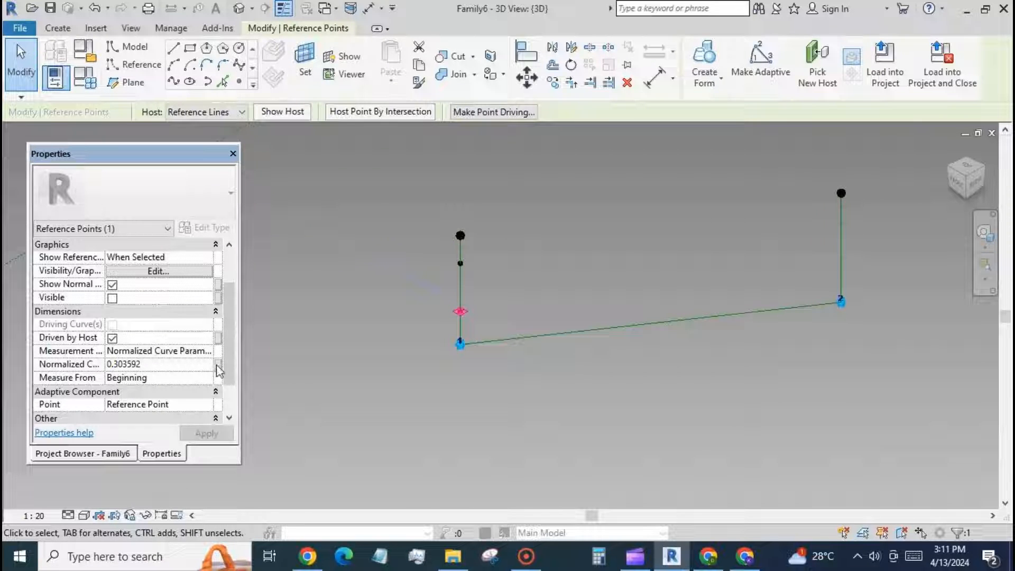
pyautogui.click(217, 365)
pyautogui.click(122, 374)
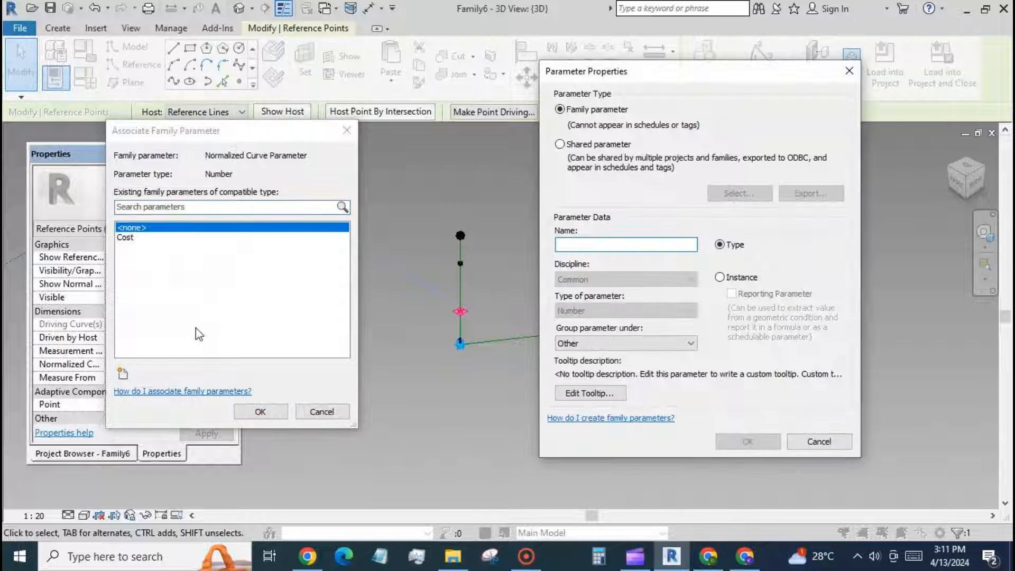
pyautogui.write('n1')
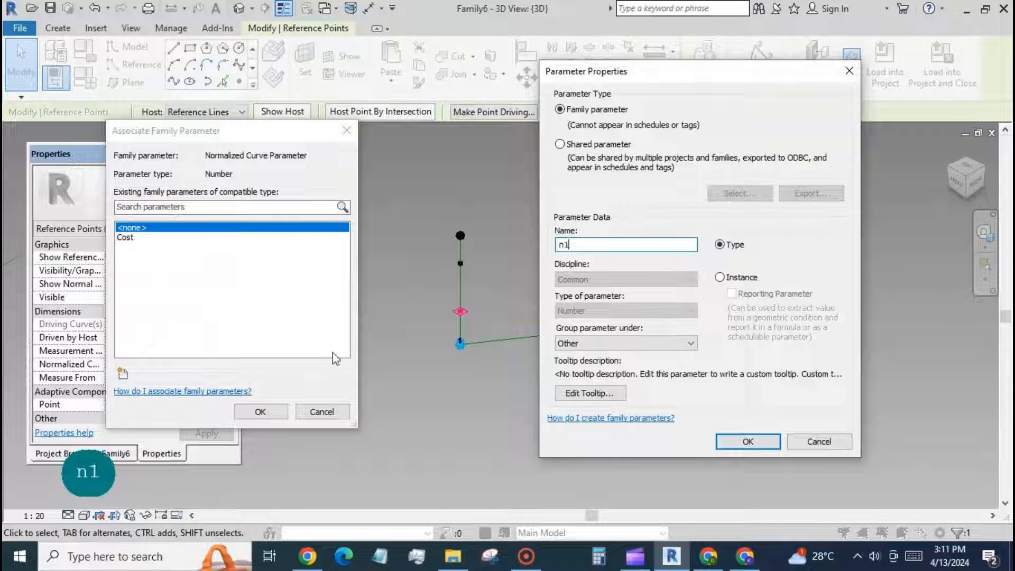
pyautogui.click(720, 441)
pyautogui.click(288, 412)
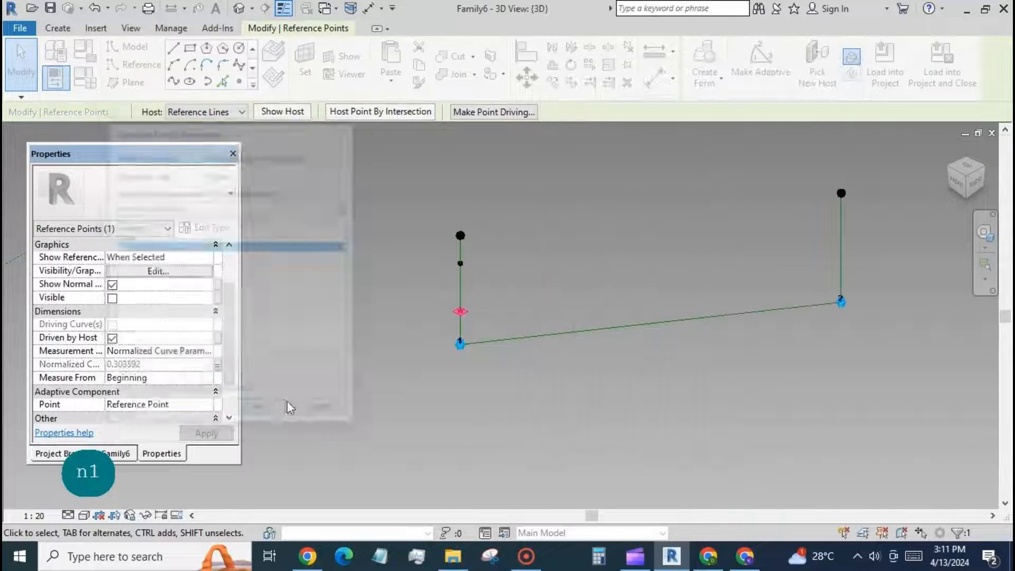
# Step: Measure the upper hosted point above adaptive point 1 from End and associate its normalized curve parameter with n1
pyautogui.click(449, 255)
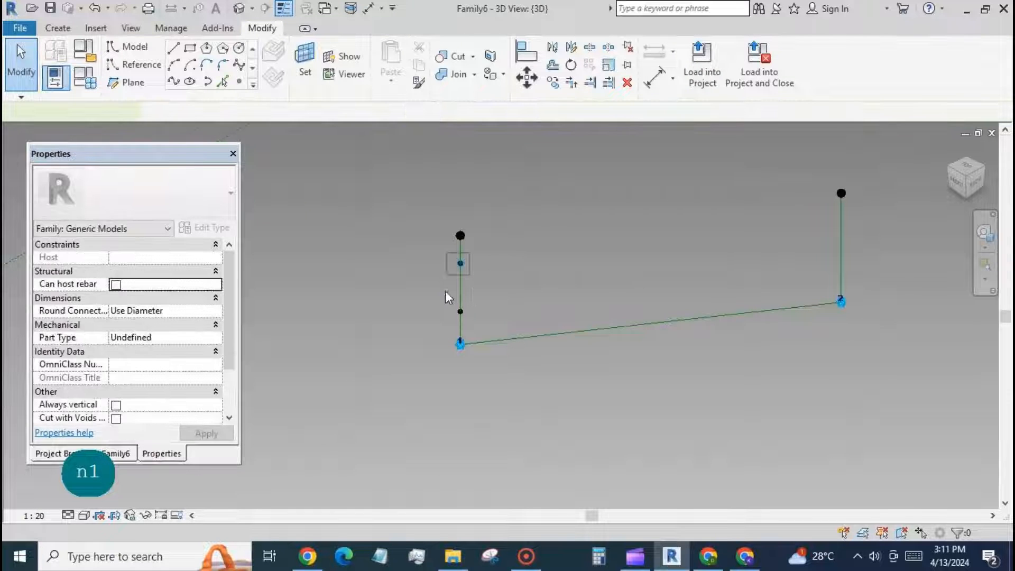
pyautogui.click(460, 263)
pyautogui.moveTo(232, 333); pyautogui.dragTo(231, 363)
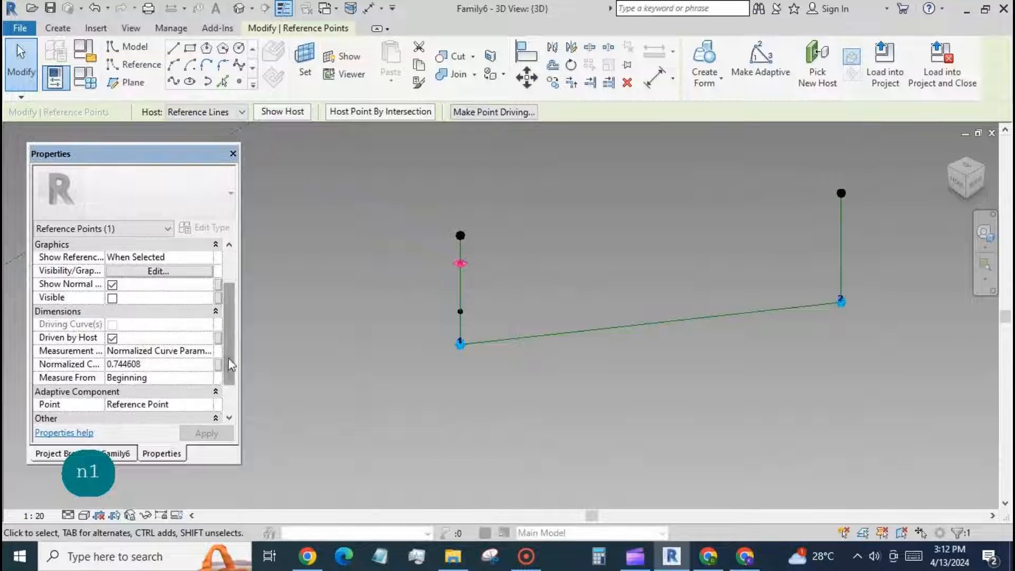
pyautogui.click(207, 377)
pyautogui.click(118, 403)
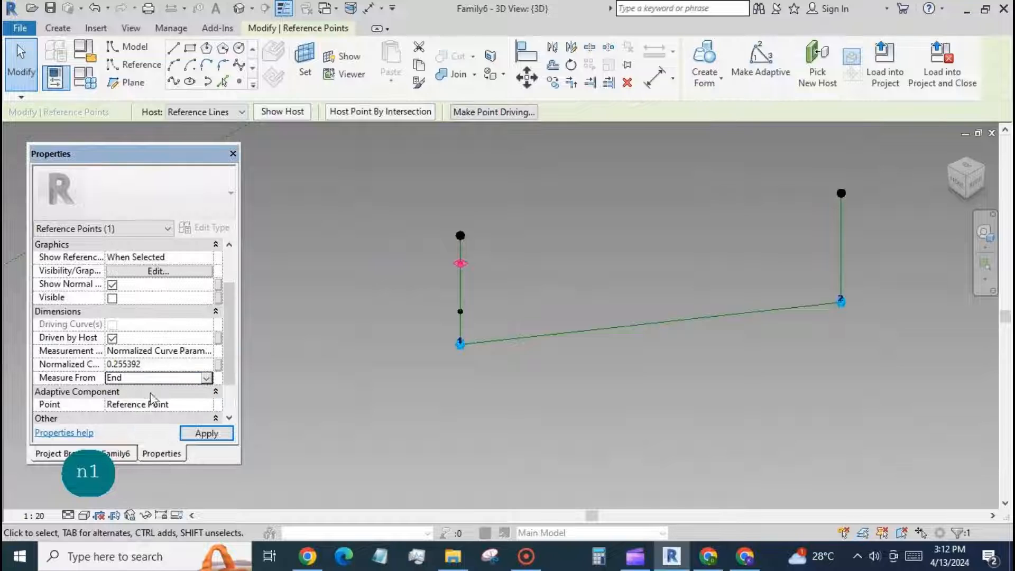
pyautogui.click(218, 364)
pyautogui.click(126, 247)
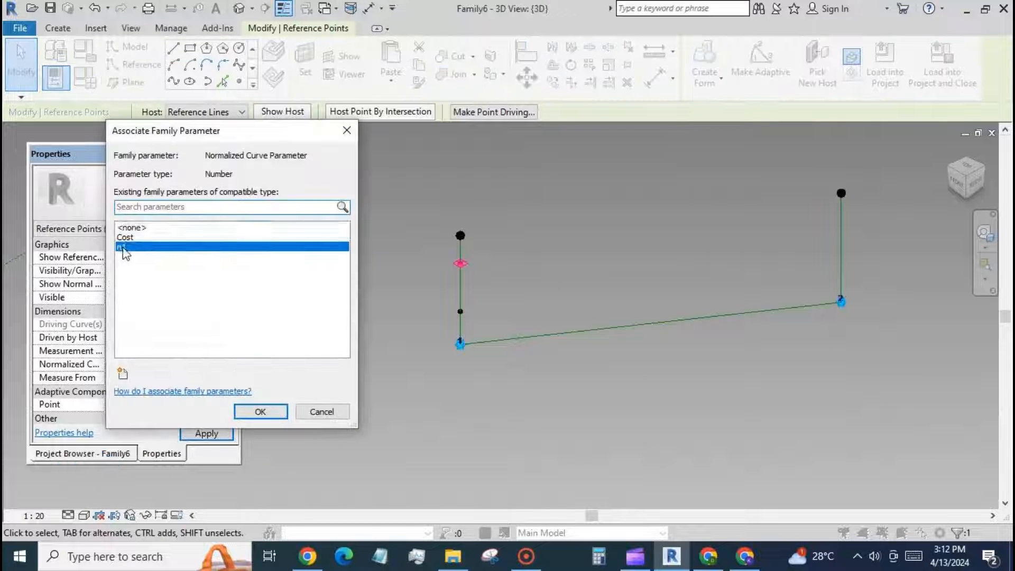
pyautogui.click(260, 410)
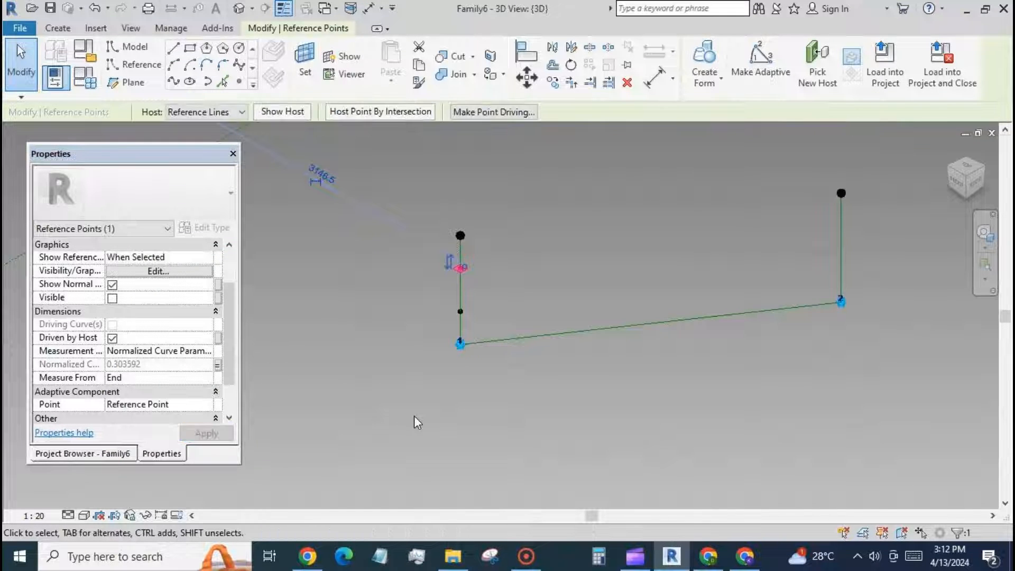
pyautogui.click(414, 417)
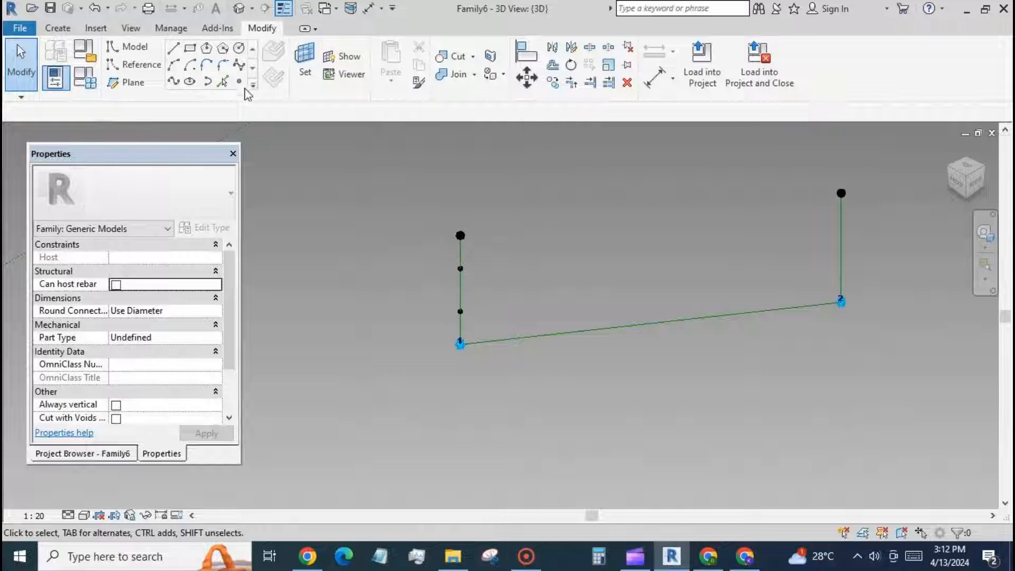
# Step: Place two reference points on the vertical reference line above adaptive point 2, one near each end
pyautogui.click(239, 81)
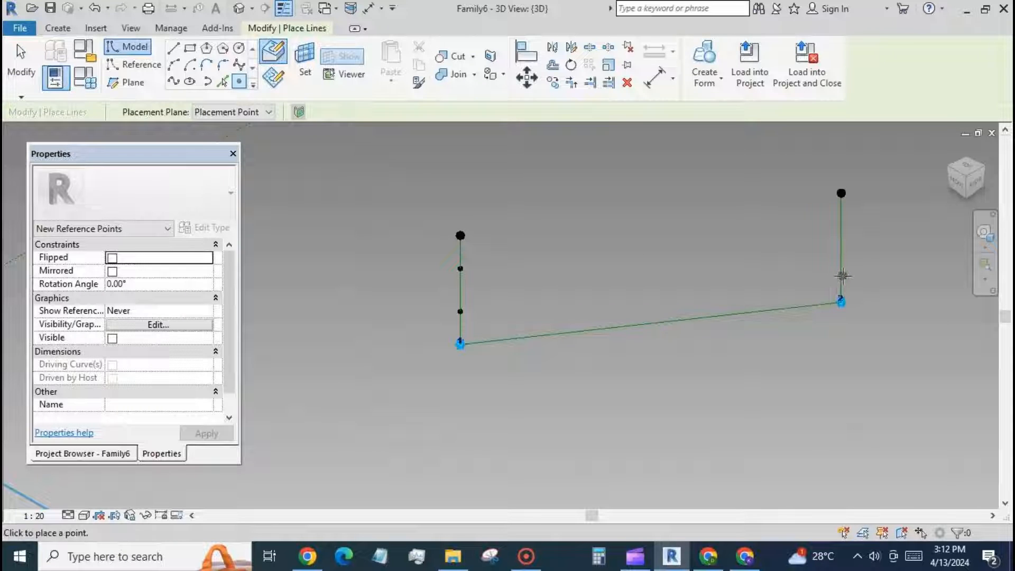
pyautogui.click(843, 275)
pyautogui.click(841, 219)
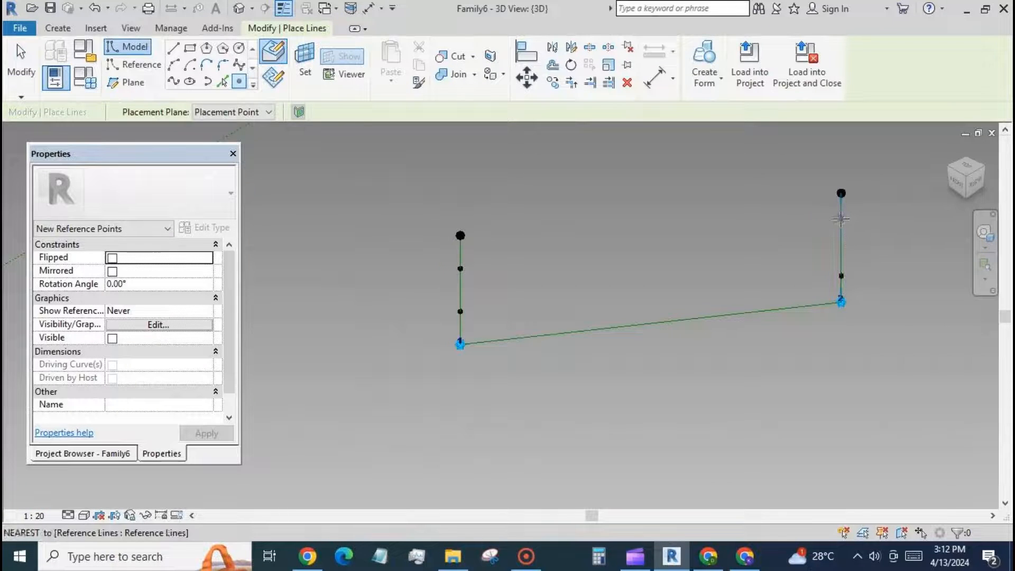
pyautogui.click(22, 63)
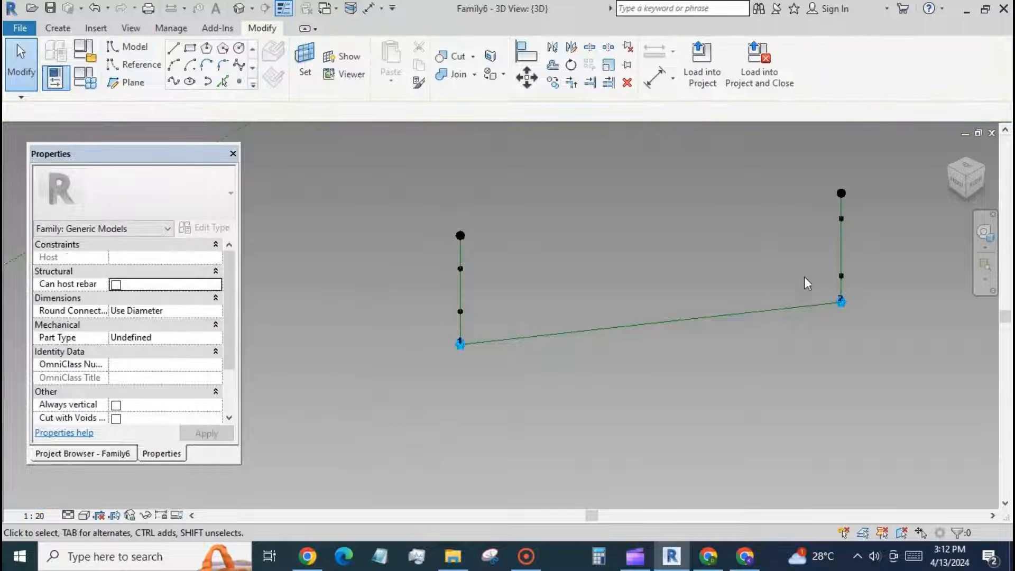
# Step: Associate the normalized curve parameter of the lower hosted point above adaptive point 2 with n1
pyautogui.click(841, 276)
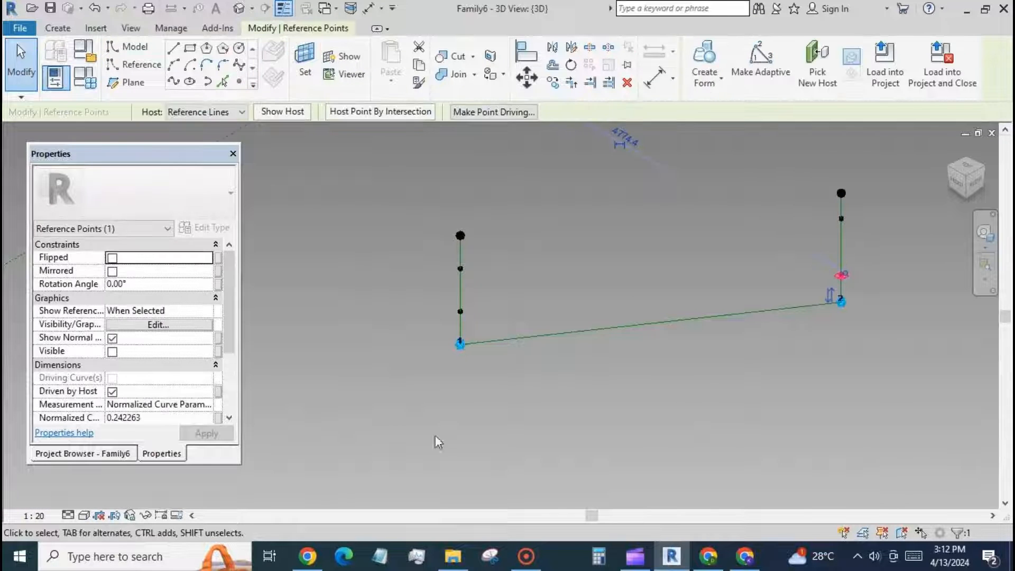
pyautogui.click(218, 419)
pyautogui.click(125, 248)
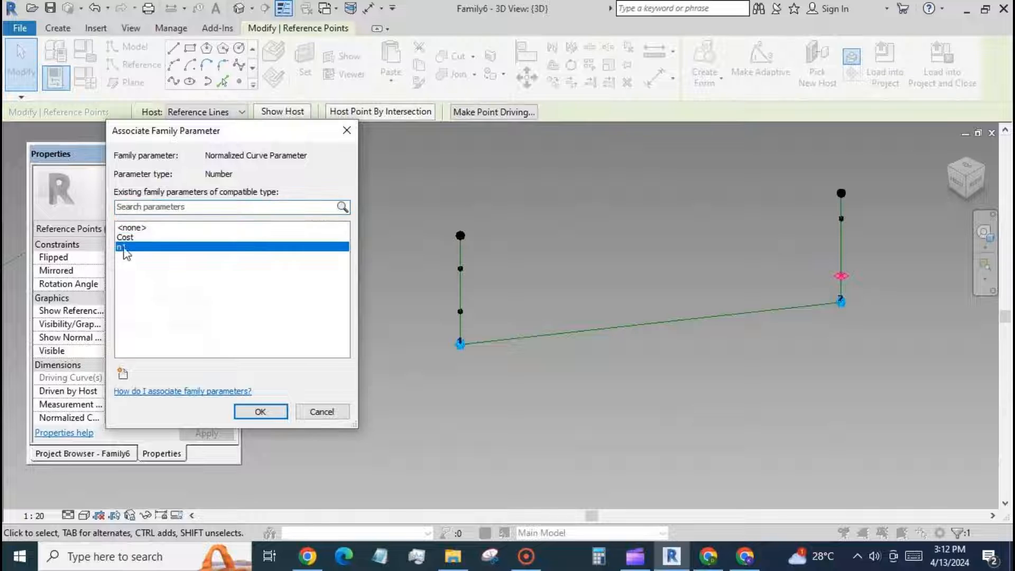
pyautogui.click(259, 412)
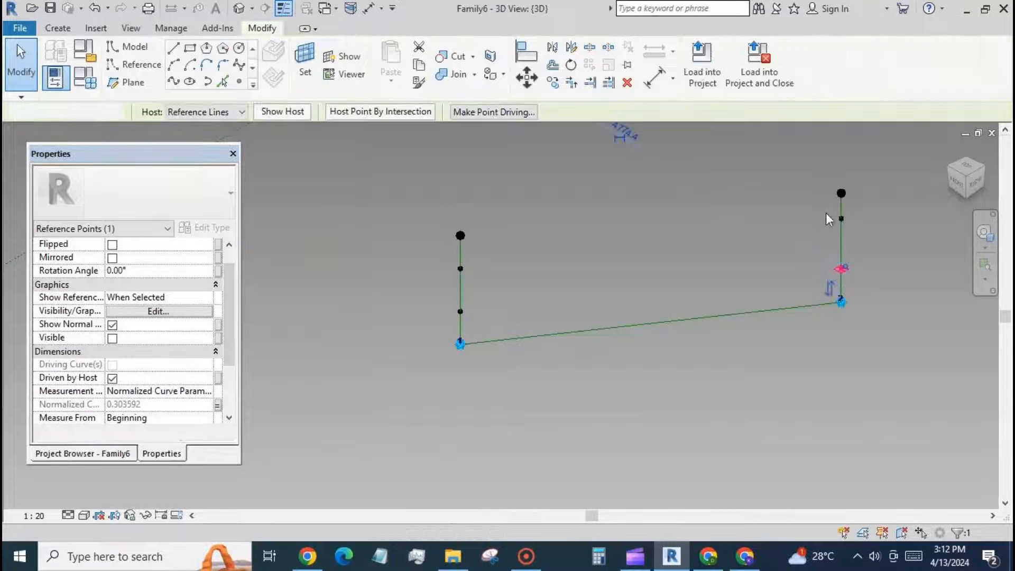
pyautogui.press('Escape')
# Step: Measure the upper hosted point above adaptive point 2 from End and associate its normalized curve parameter with n1
pyautogui.click(851, 230)
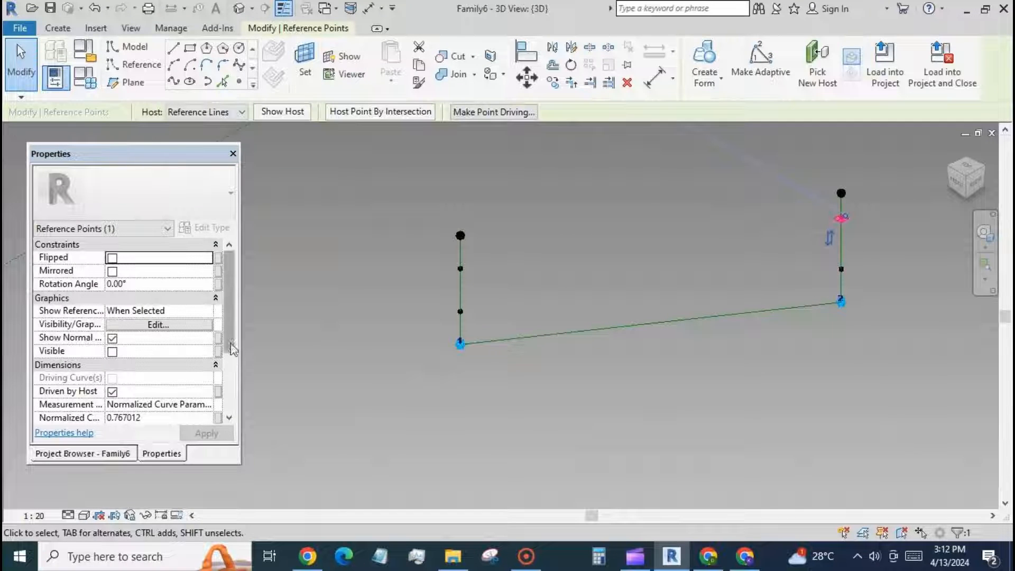
pyautogui.scroll(-3, 233, 389)
pyautogui.click(209, 377)
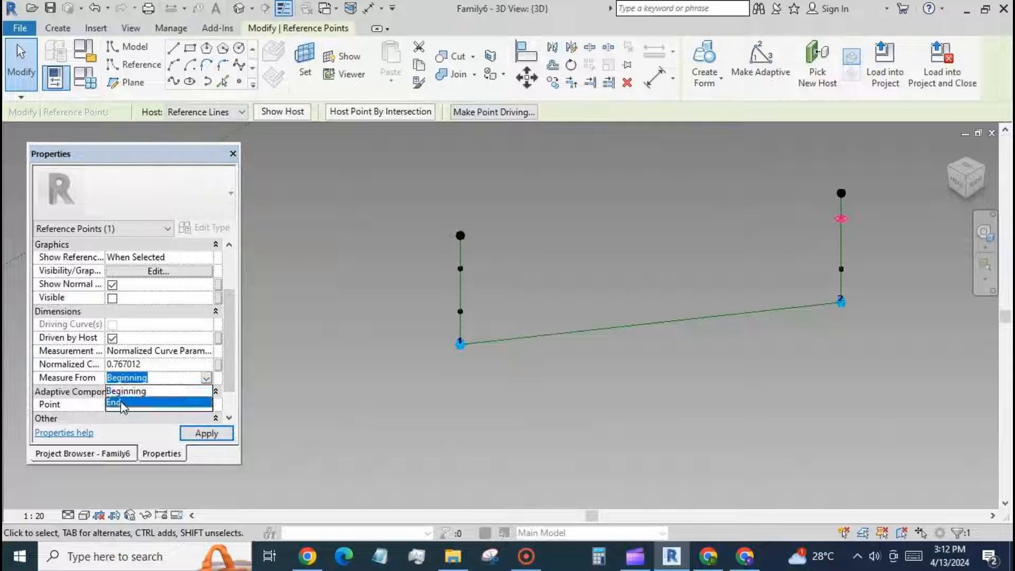
pyautogui.click(211, 401)
pyautogui.click(218, 364)
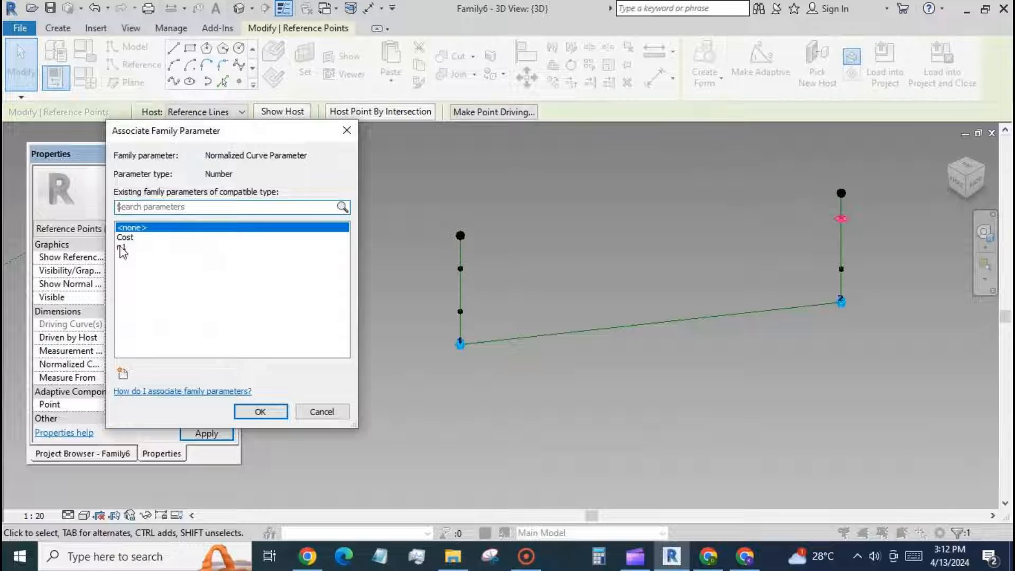
pyautogui.click(122, 247)
pyautogui.click(260, 411)
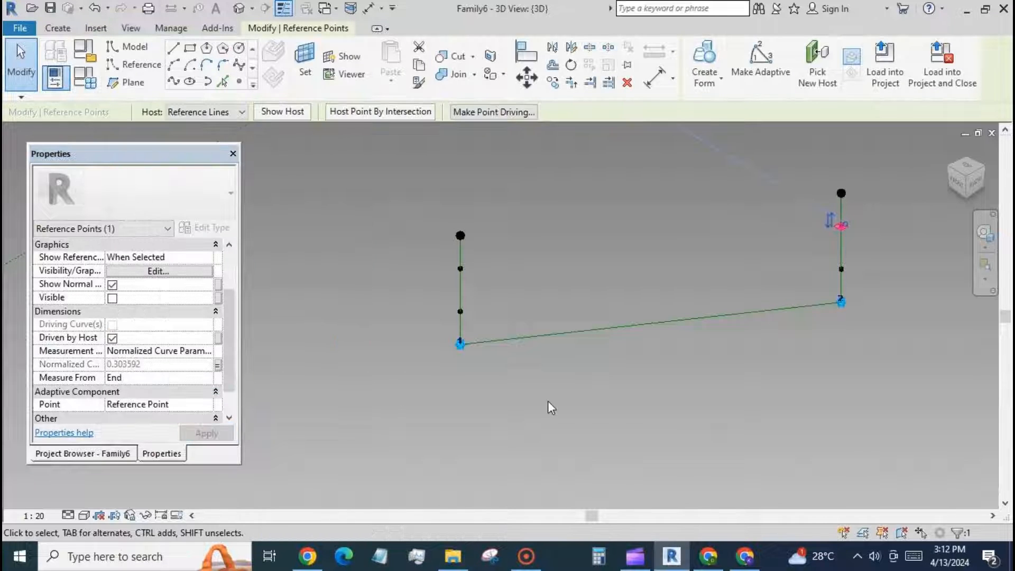
pyautogui.click(548, 402)
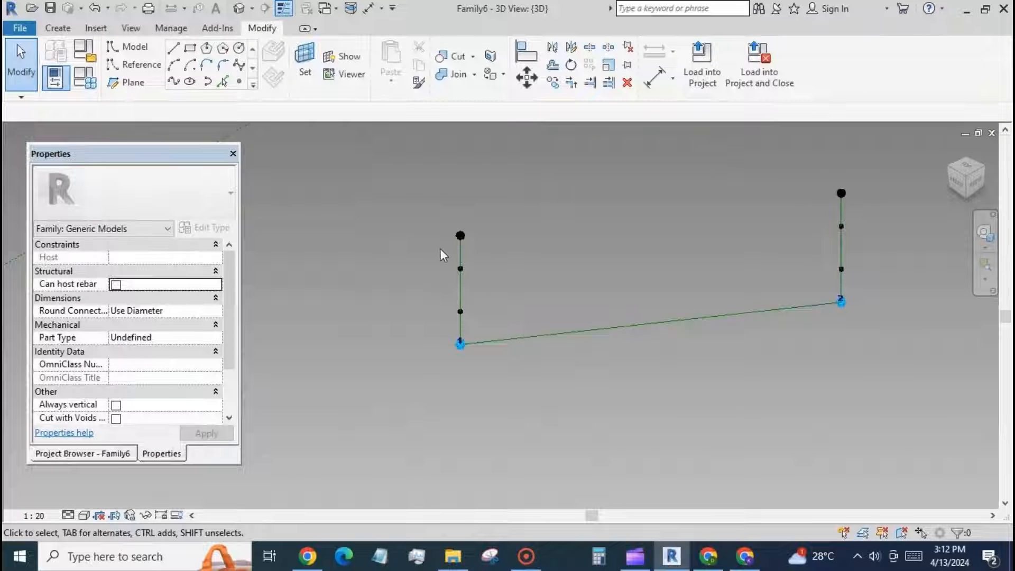
# Step: Join the two upper hosted points, and likewise the two lower ones, with a spline through points
pyautogui.click(461, 268)
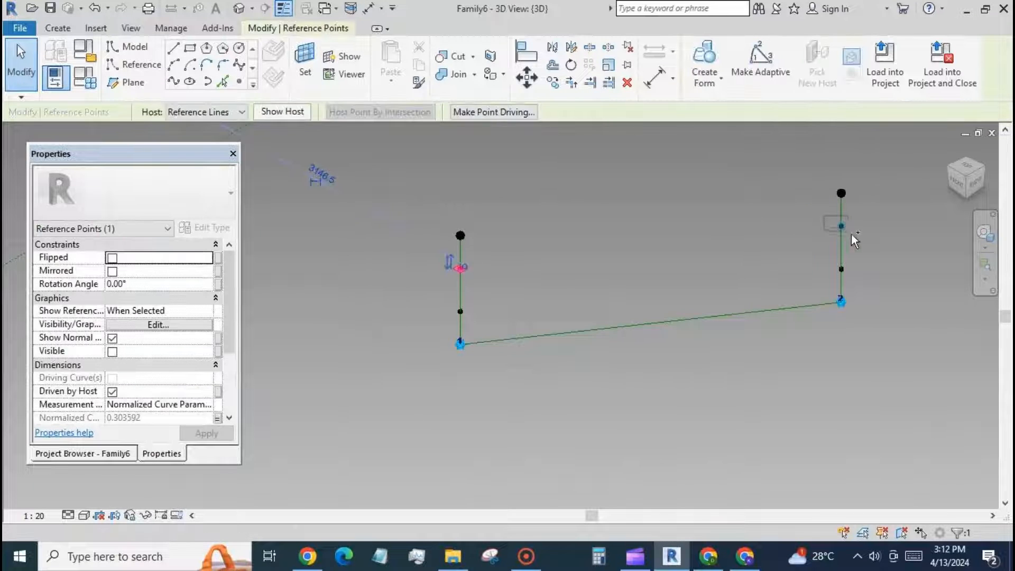
pyautogui.keyDown('ctrl'); pyautogui.click(842, 227); pyautogui.keyUp('ctrl')
pyautogui.click(173, 82)
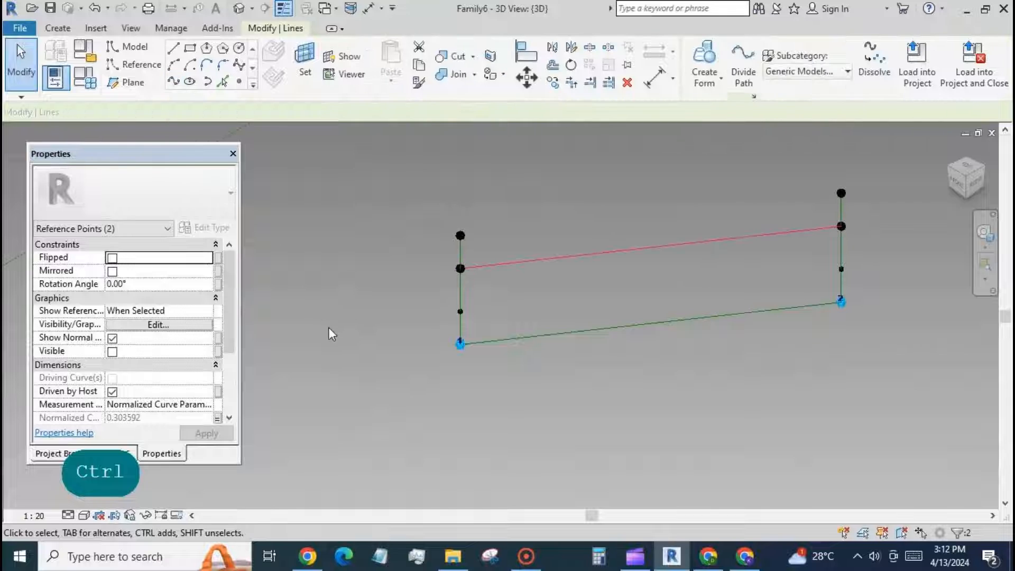
pyautogui.click(538, 307)
pyautogui.click(461, 312)
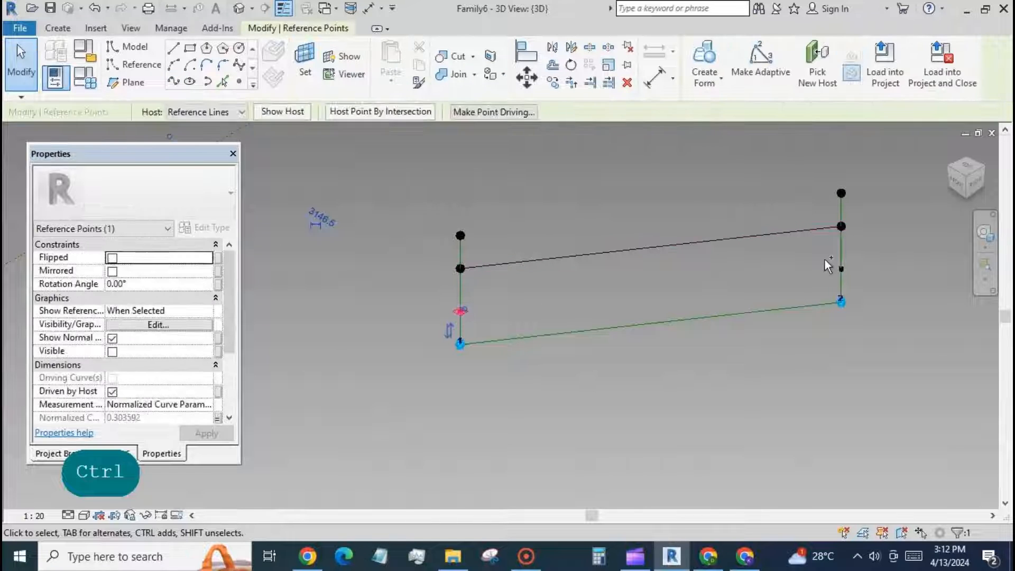
pyautogui.keyDown('ctrl'); pyautogui.click(841, 269); pyautogui.keyUp('ctrl')
pyautogui.click(174, 82)
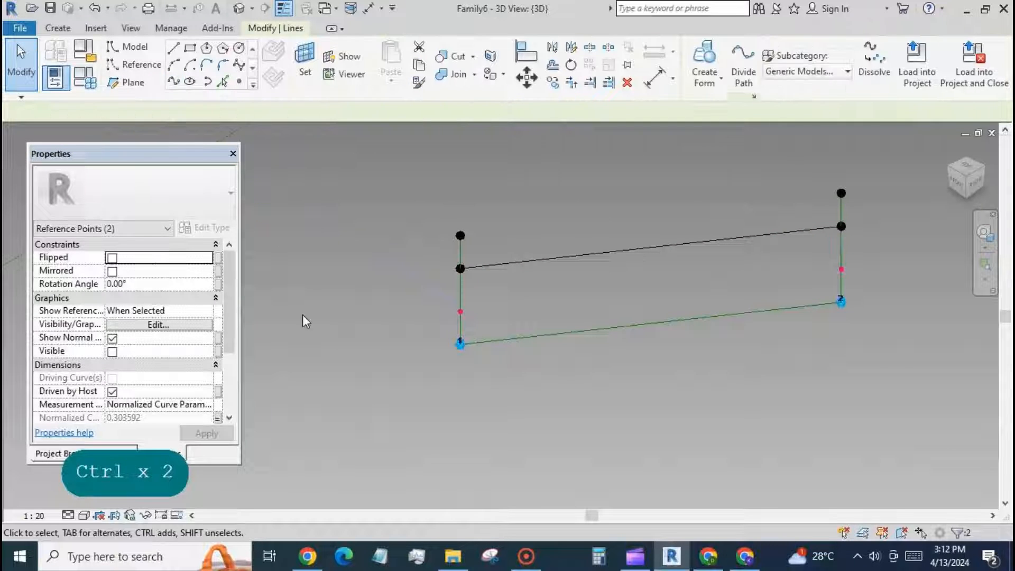
# Step: Convert both lines joining the hosted points into reference lines
pyautogui.keyDown('ctrl'); pyautogui.click(547, 258); pyautogui.keyUp('ctrl')
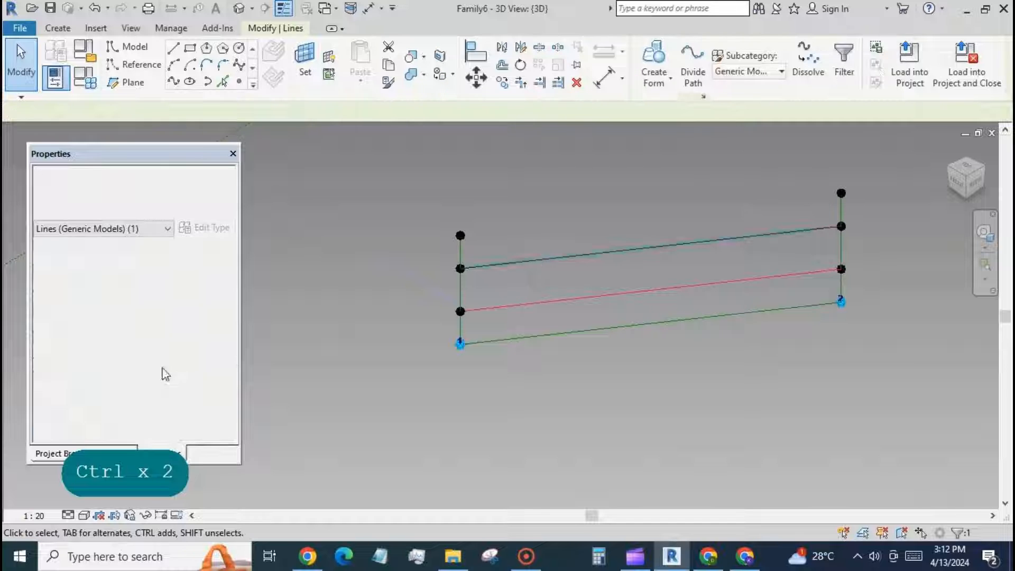
pyautogui.click(112, 365)
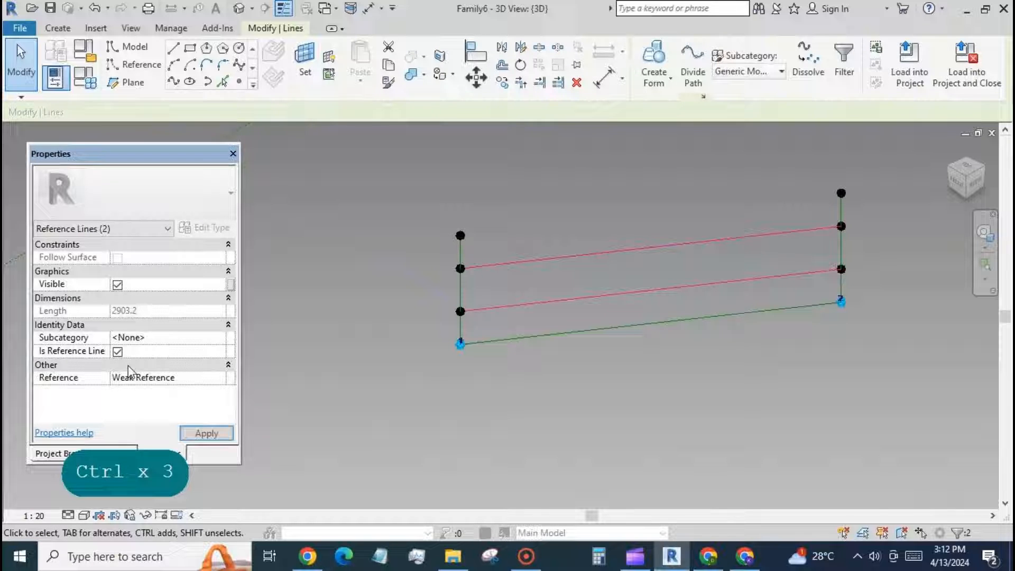
pyautogui.click(325, 392)
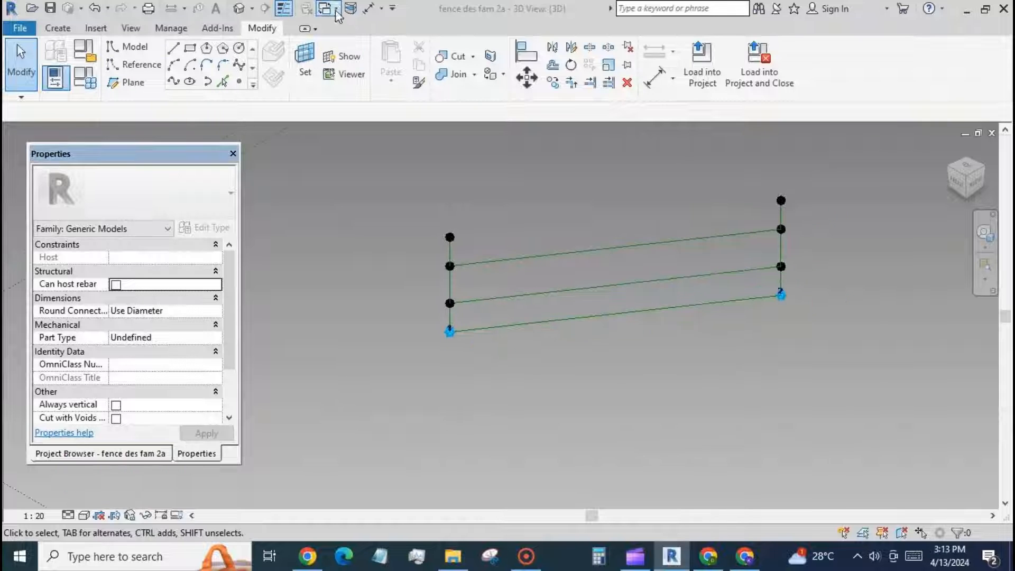
# Step: Switch to the fence des fam1 b family and load it into fence des fam 2a.rfa only
pyautogui.click(335, 9)
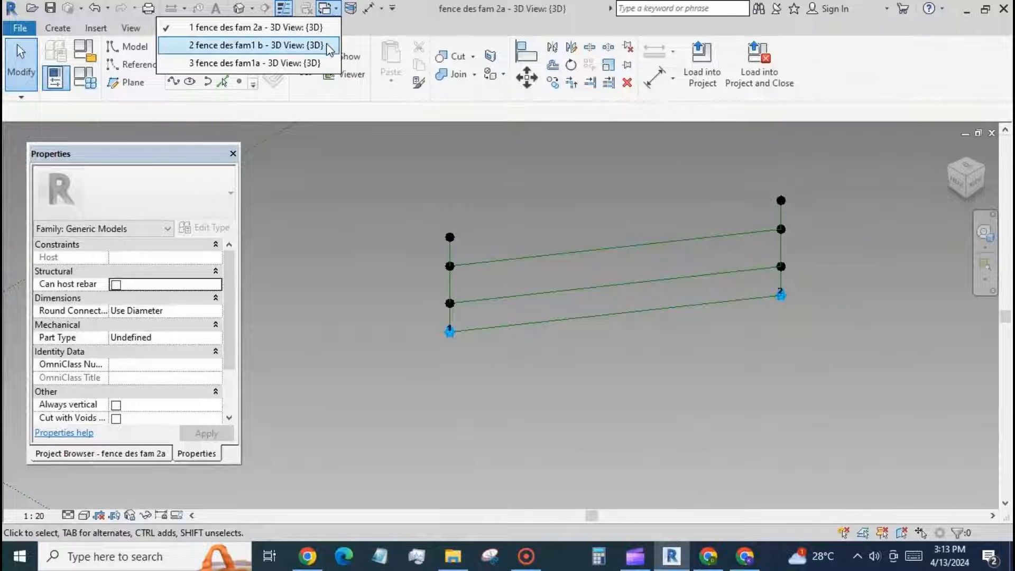
pyautogui.click(275, 45)
pyautogui.click(702, 63)
pyautogui.click(627, 213)
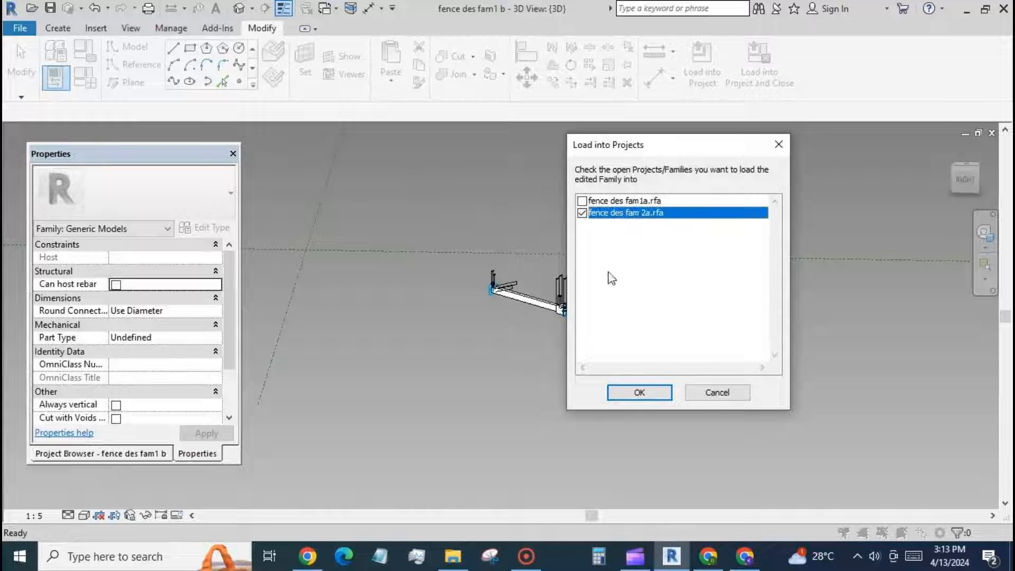
pyautogui.click(640, 392)
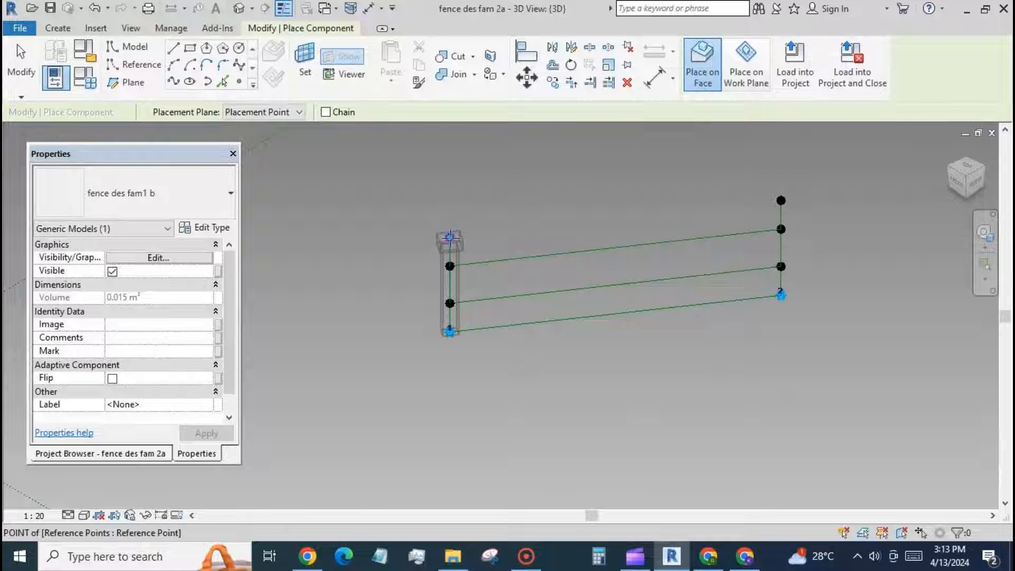
# Step: Place one fence des fam1 b post on the top offset point above adaptive point 1
pyautogui.click(449, 237)
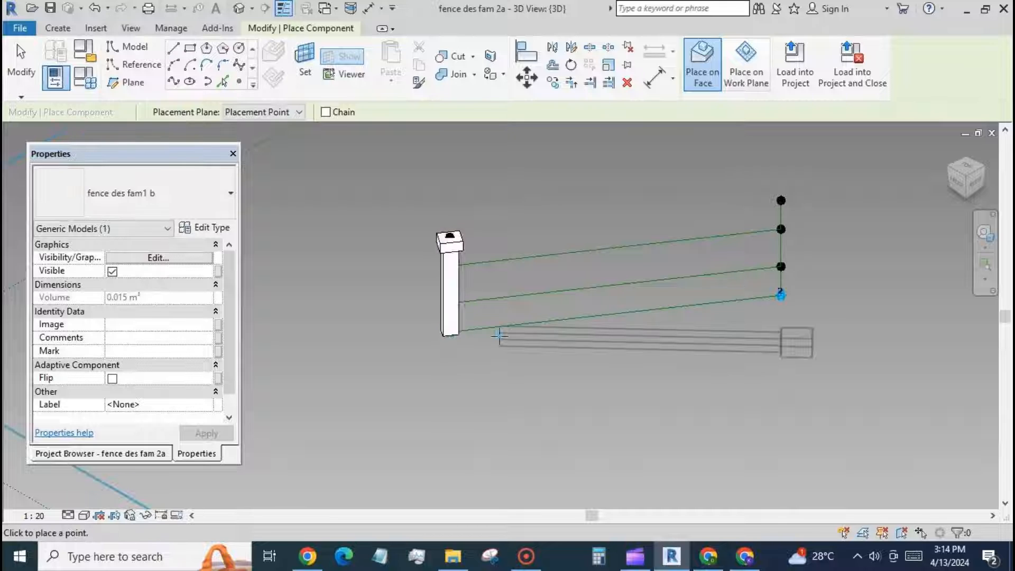
pyautogui.press('Escape')
pyautogui.scroll(-1, 536, 349)
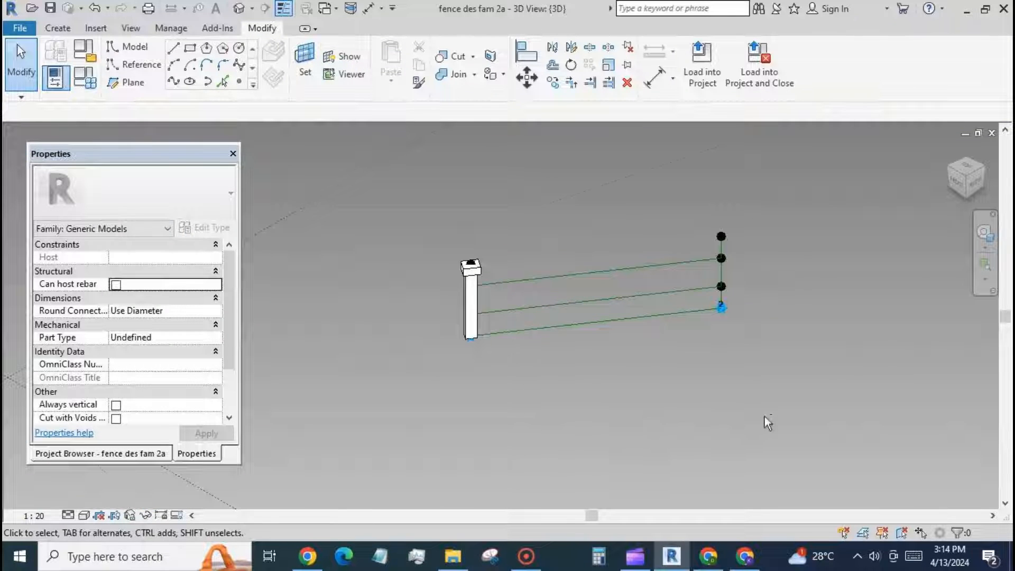
pyautogui.keyDown('shift'); pyautogui.moveTo(764, 417); pyautogui.dragTo(610, 404, button='middle'); pyautogui.keyUp('shift')
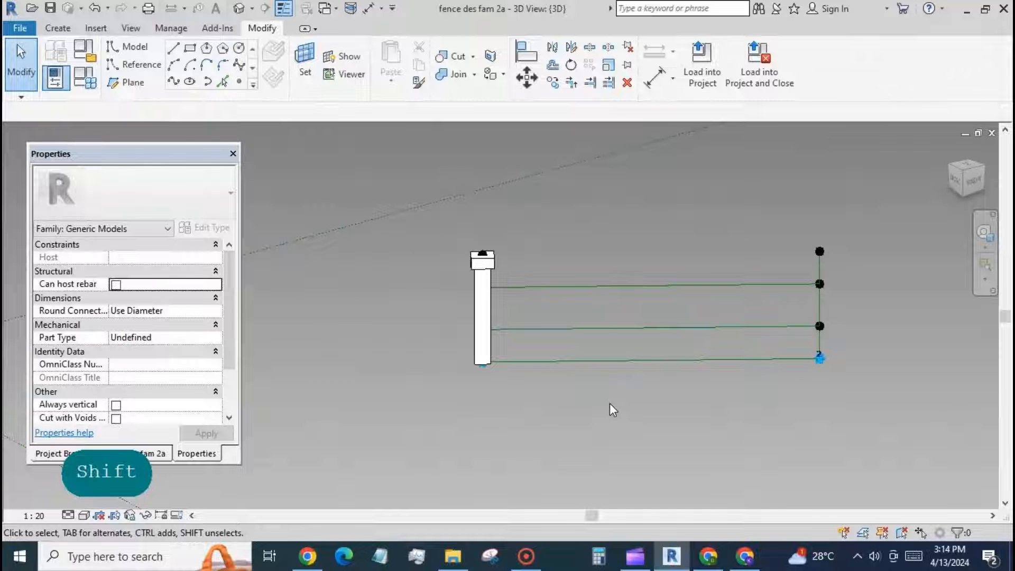
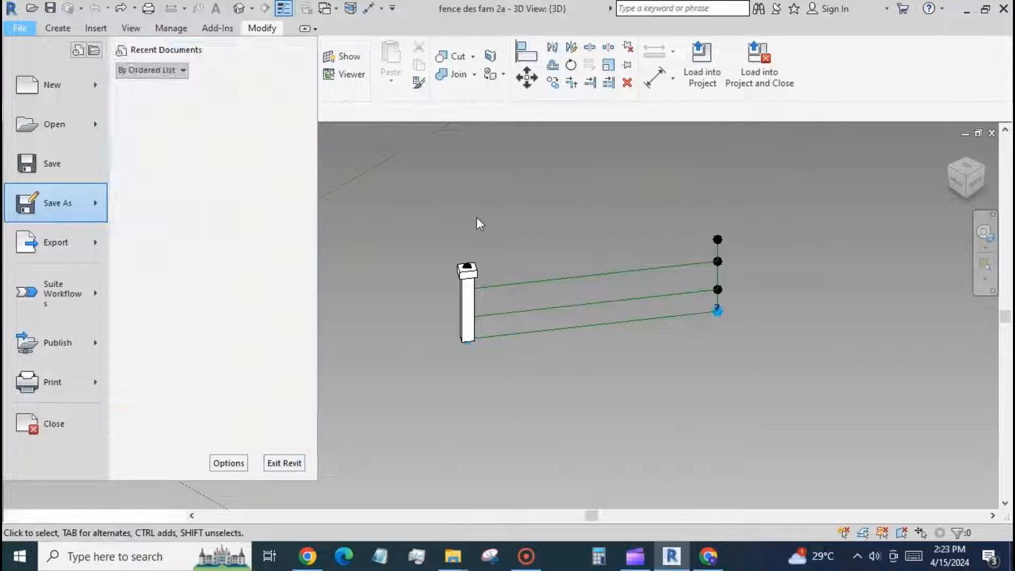
# Step: Save a copy of the family in the fence folder as fence des fam 2 b
pyautogui.click(478, 220)
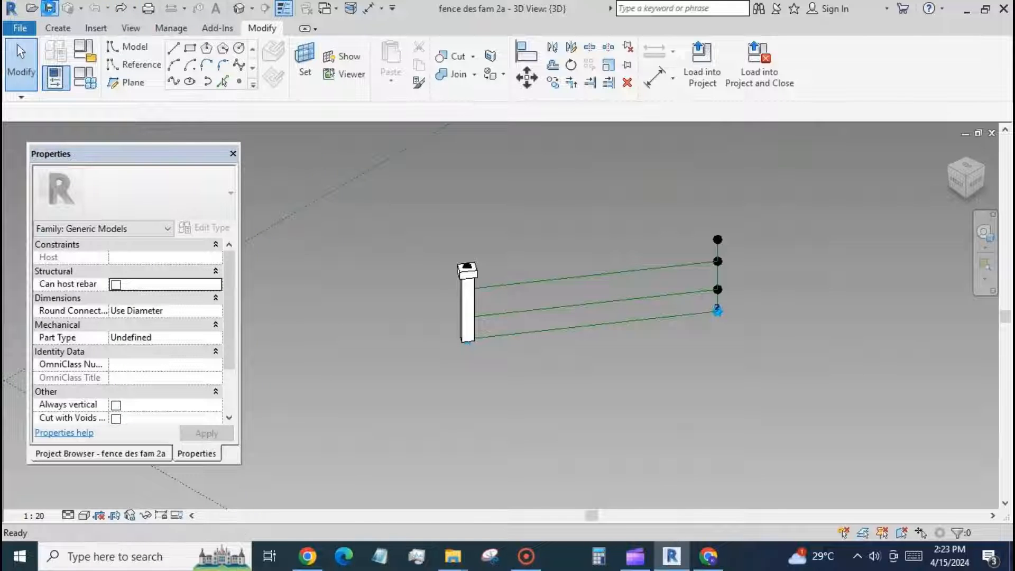
pyautogui.click(19, 30)
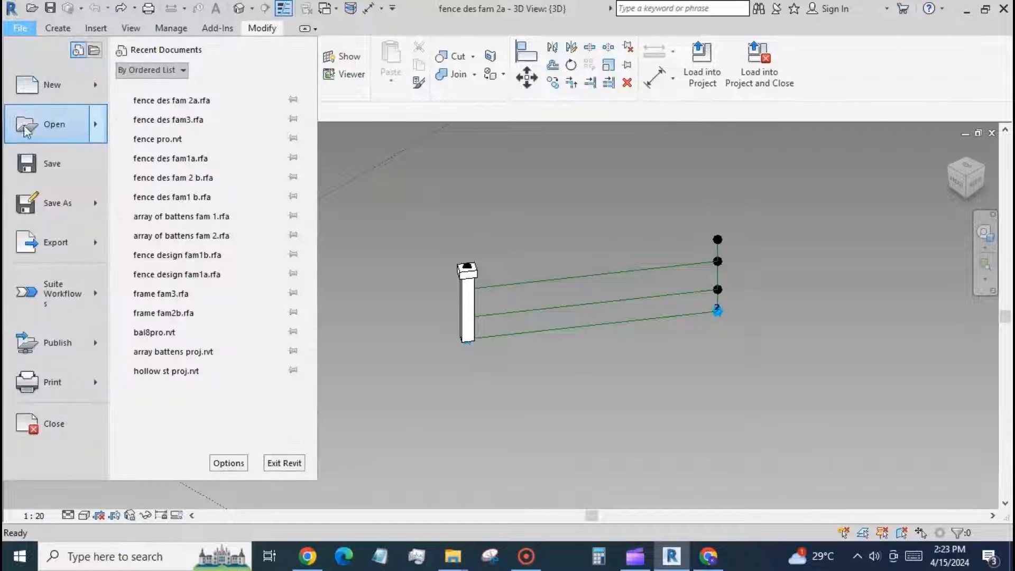
pyautogui.moveTo(58, 203)
pyautogui.click(210, 155)
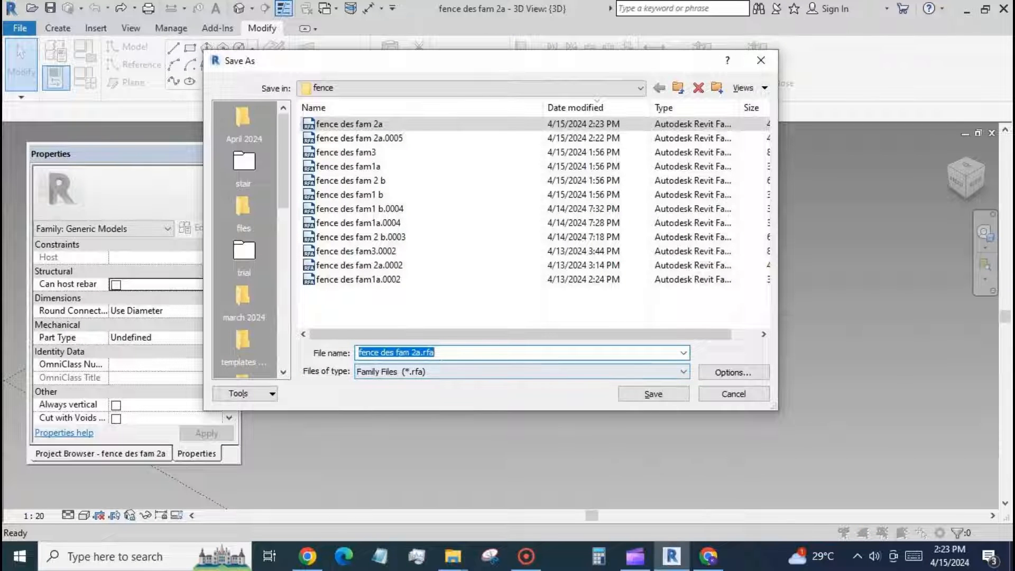
pyautogui.click(358, 352)
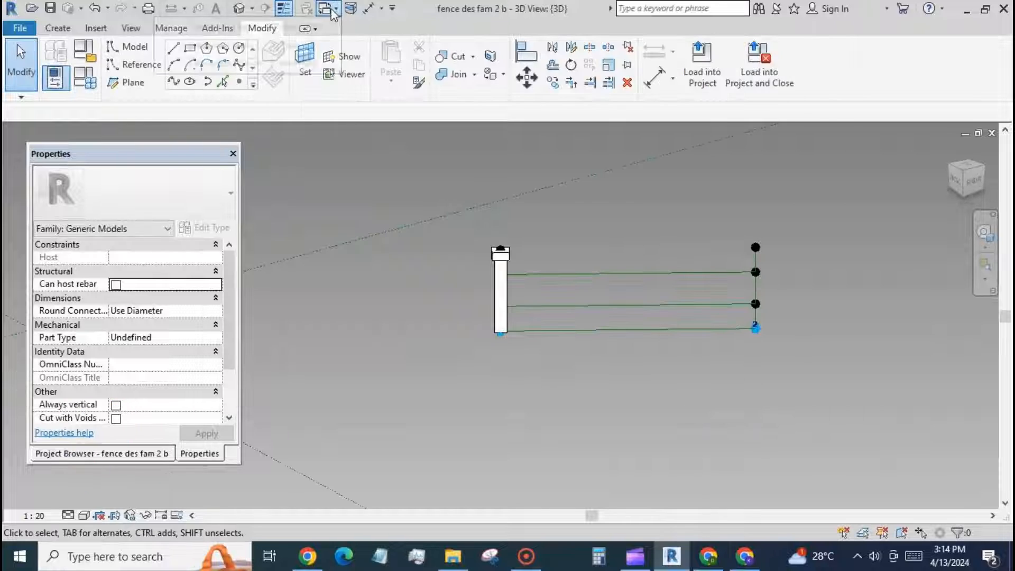
# Step: Switch to the fence des fam1a family and load it into fence des fam 2 b.rfa only
pyautogui.click(325, 8)
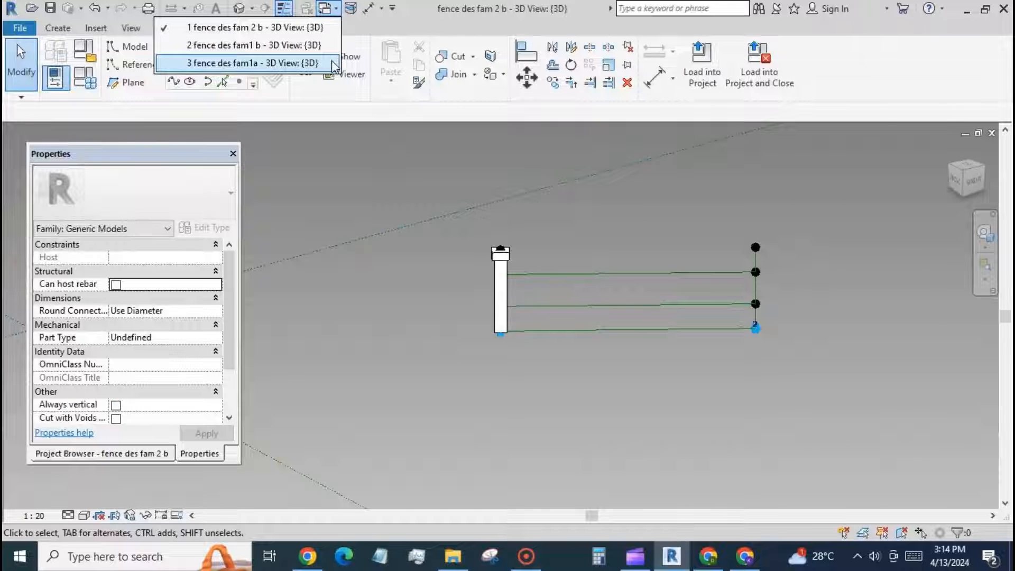
pyautogui.click(331, 61)
pyautogui.click(656, 64)
pyautogui.click(585, 216)
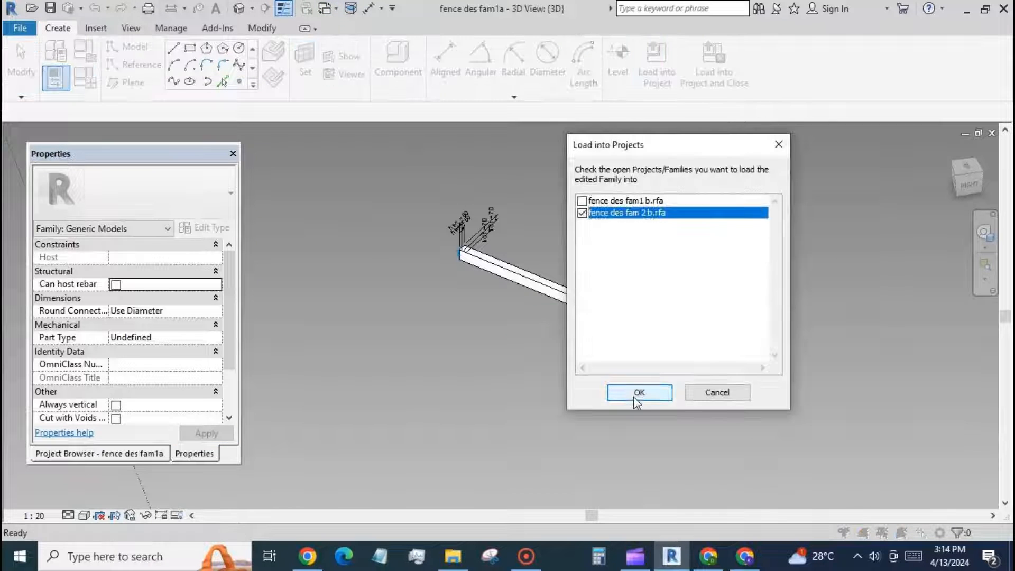
pyautogui.click(636, 393)
pyautogui.press('Escape')
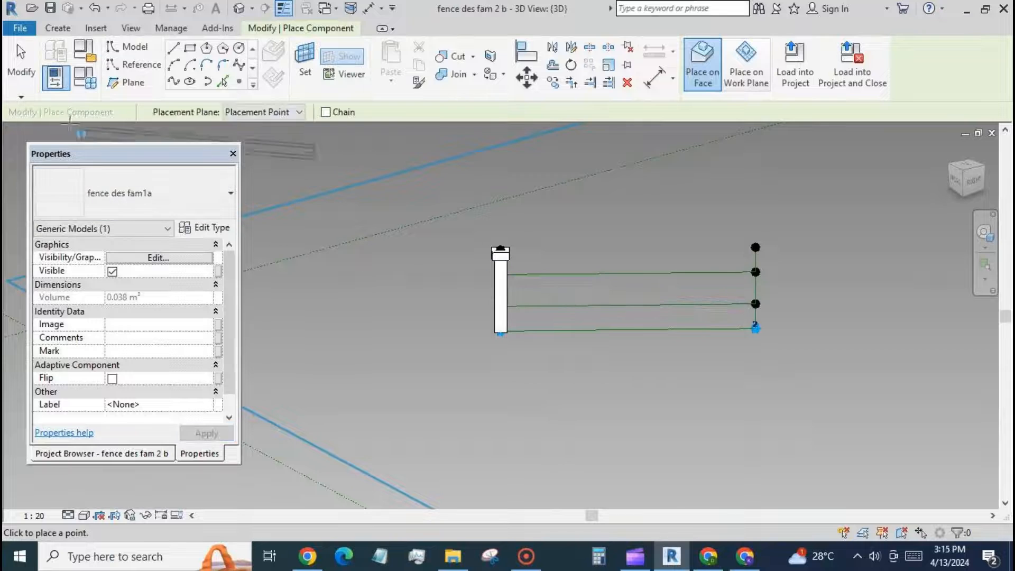
# Step: Temporarily hide the fence des fam1 b post element in the 3D view
pyautogui.click(507, 286)
pyautogui.click(145, 515)
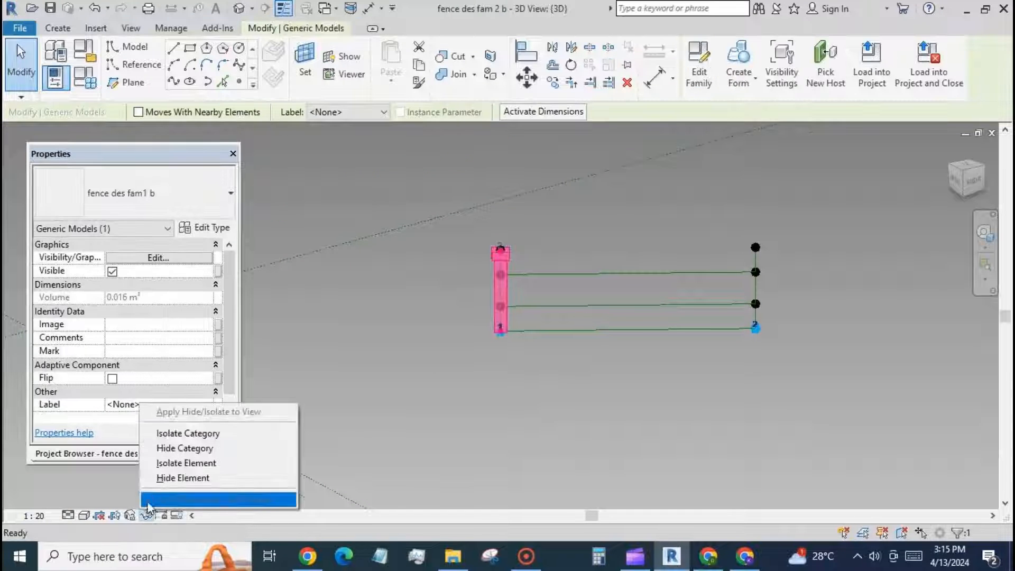
pyautogui.click(180, 476)
pyautogui.click(353, 316)
# Step: Place two fence des fam1a rails along the upper and lower rail lines, joining the hosted points at each height
pyautogui.press('c')
pyautogui.press('m')
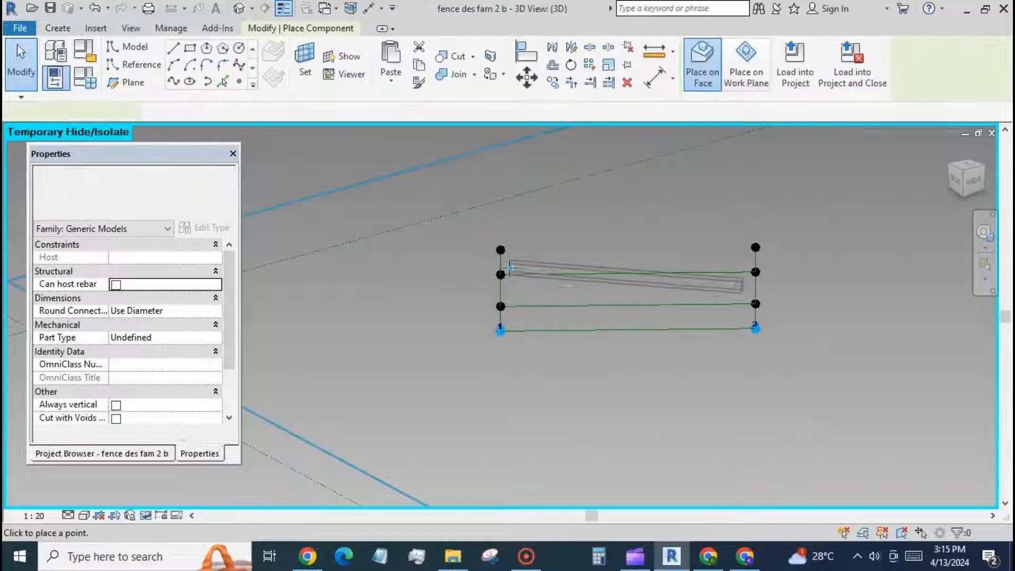
pyautogui.click(500, 274)
pyautogui.click(756, 272)
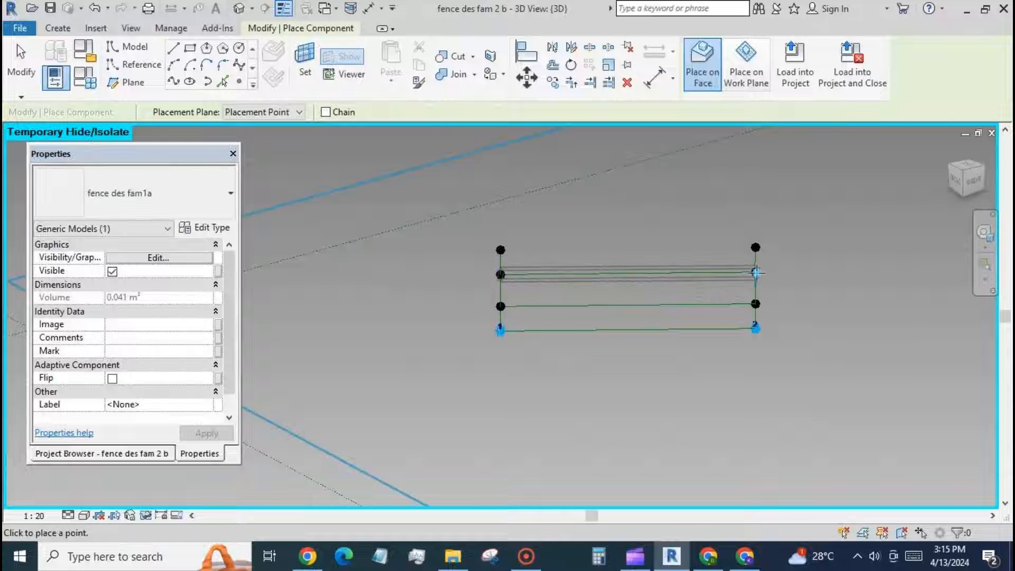
pyautogui.click(500, 306)
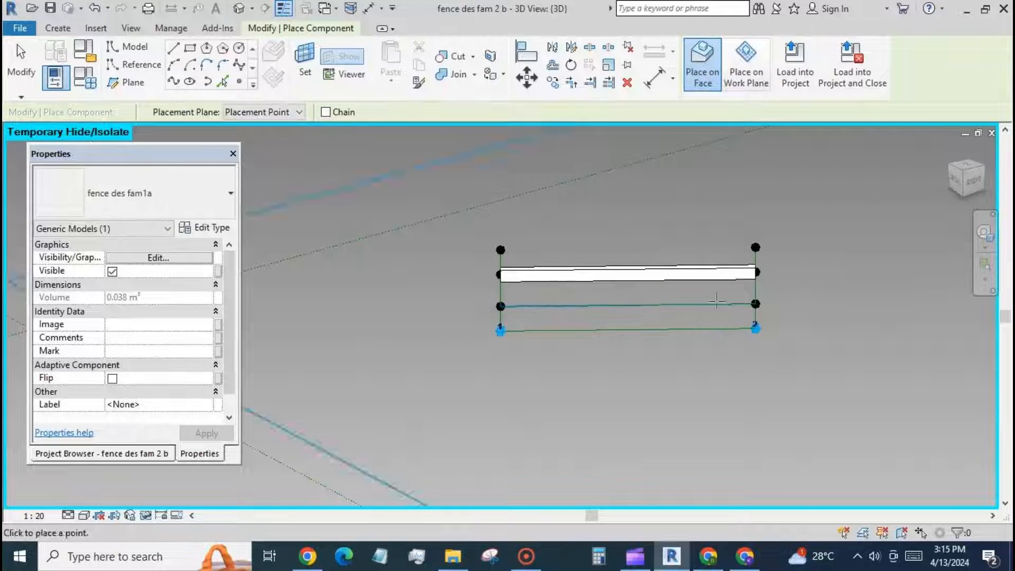
pyautogui.click(755, 304)
# Step: Place two crossing diagonal fence des fam1a rails between the opposite upper and lower hosted points
pyautogui.scroll(3, 626, 281)
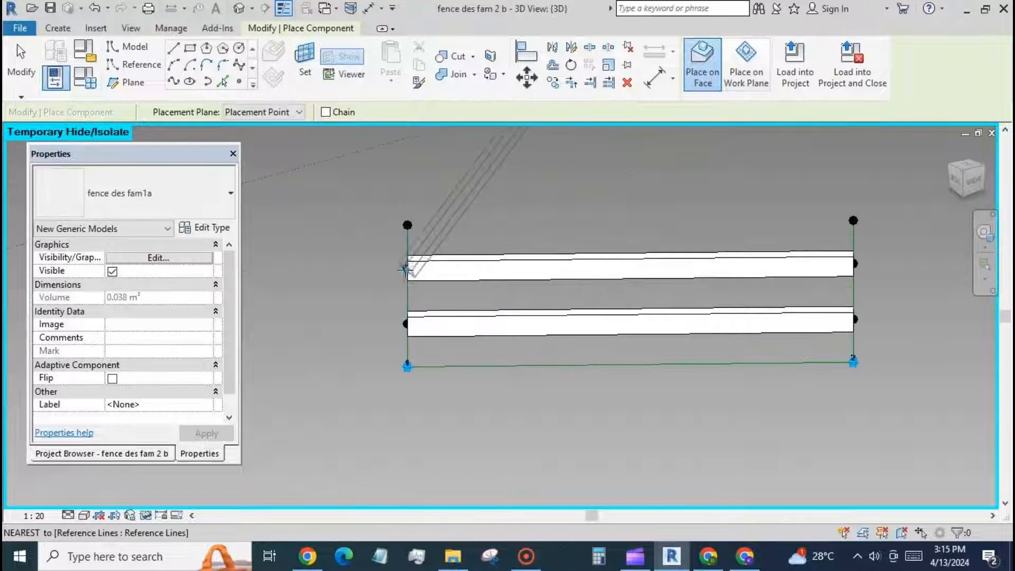
pyautogui.click(406, 269)
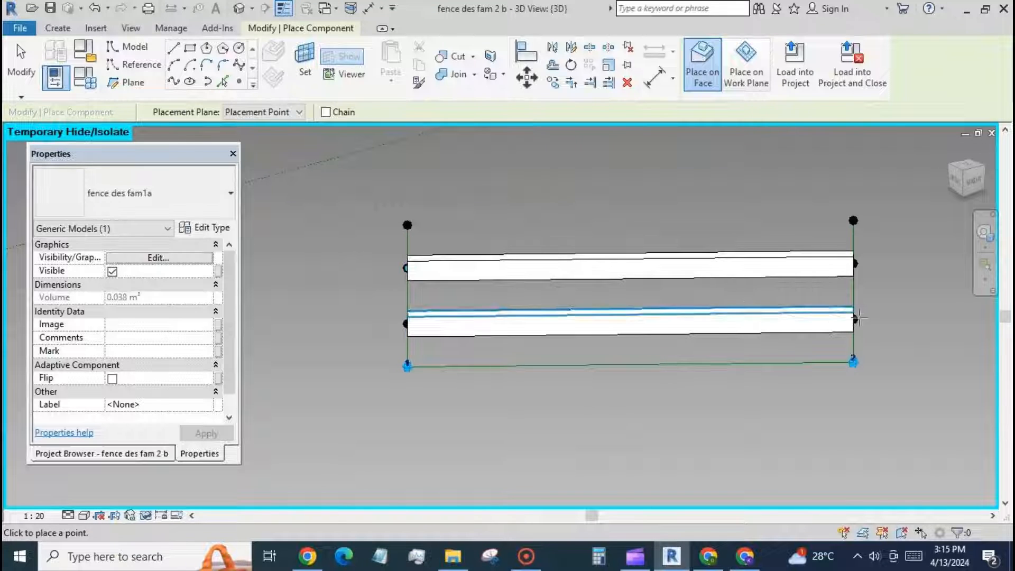
pyautogui.click(855, 320)
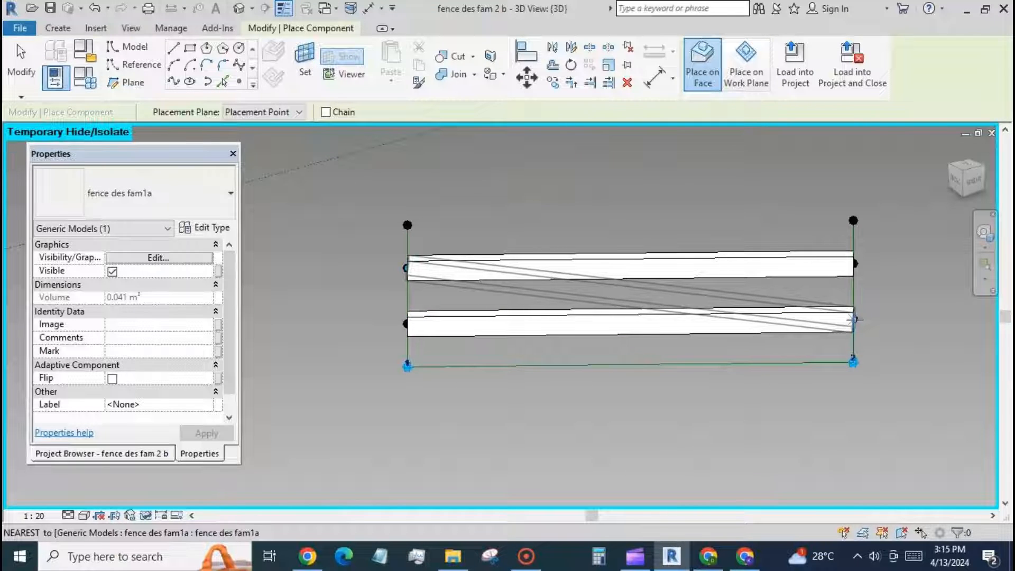
pyautogui.click(849, 321)
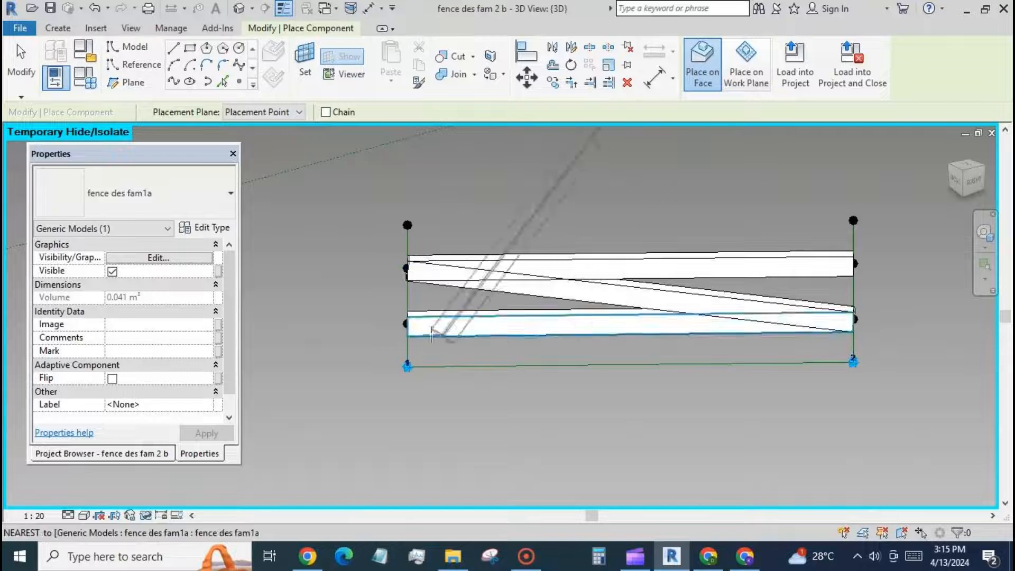
pyautogui.click(407, 323)
pyautogui.click(855, 263)
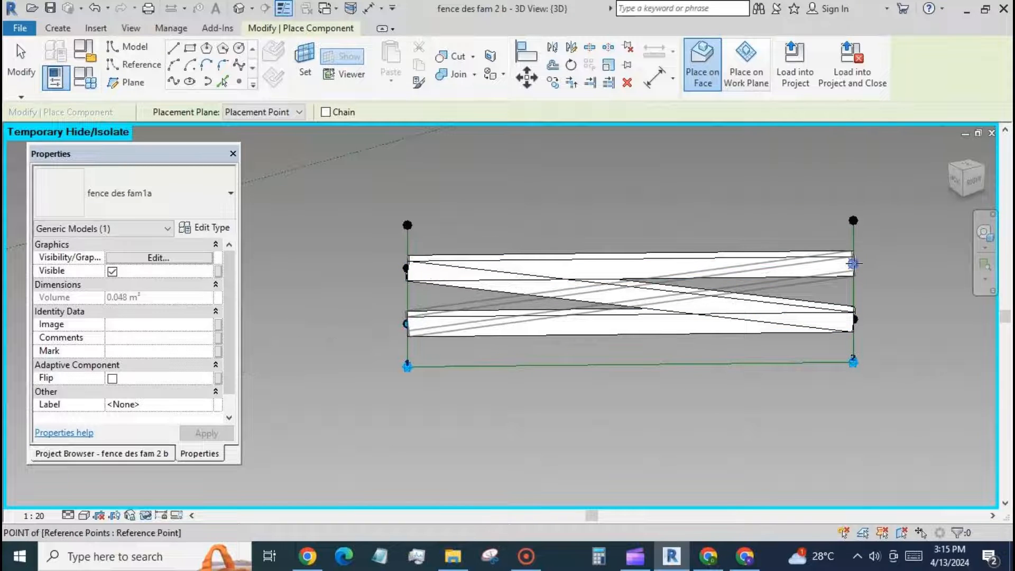
pyautogui.press('Escape')
pyautogui.press('Escape')
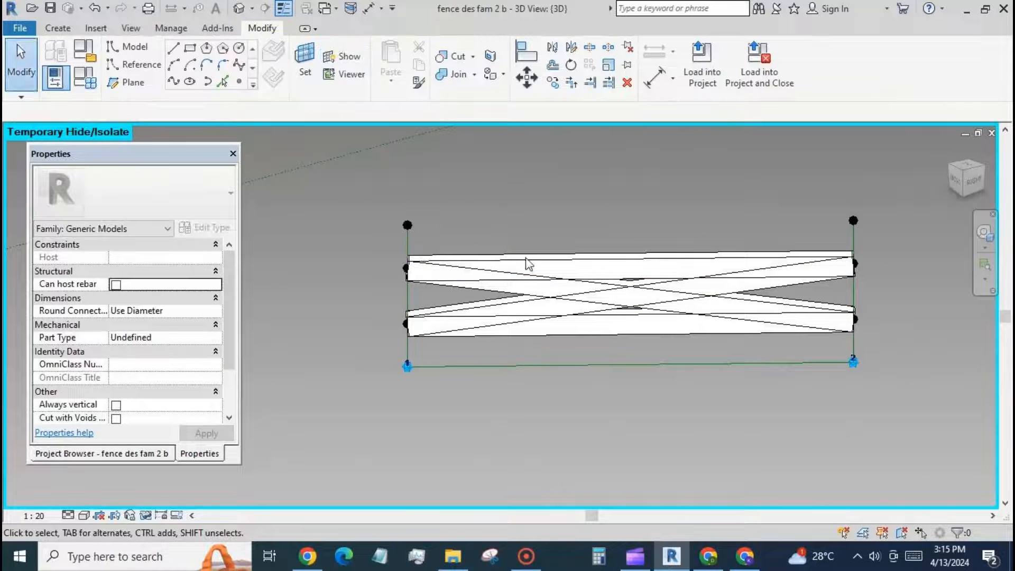
# Step: Set the fence des fam1a rail type's hw1 to 30 and hd1 to 40
pyautogui.click(529, 266)
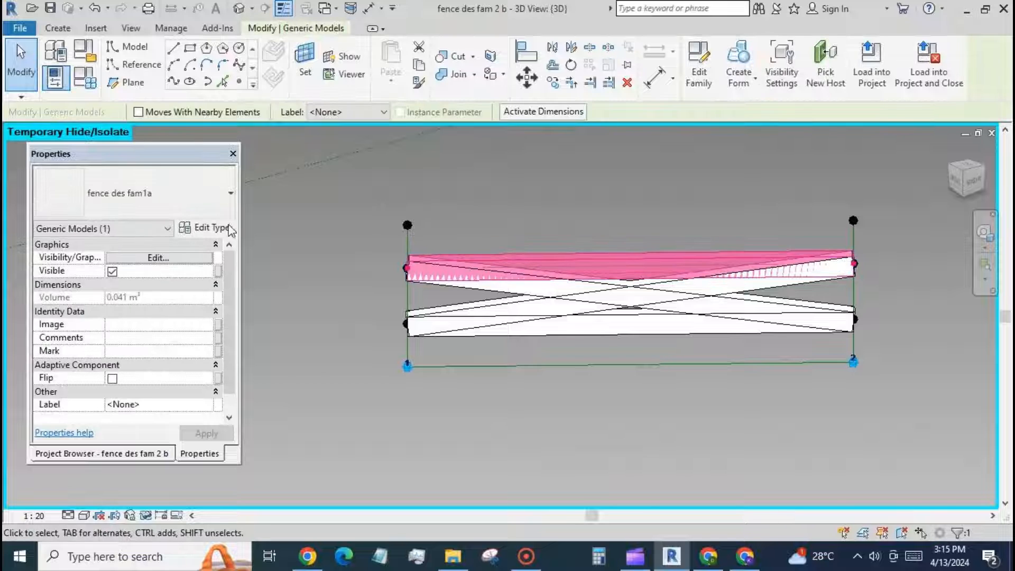
pyautogui.click(208, 228)
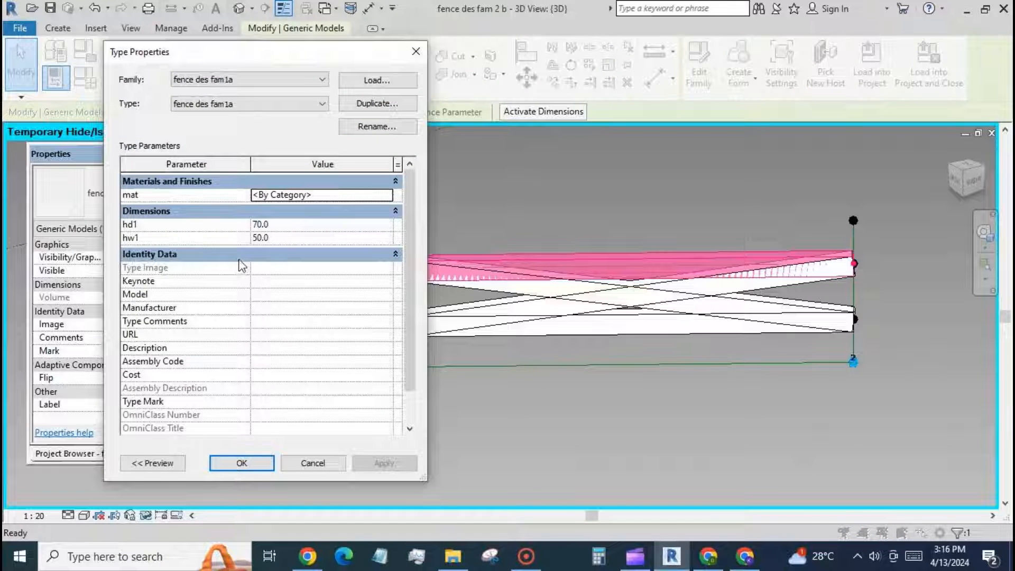
pyautogui.click(284, 239)
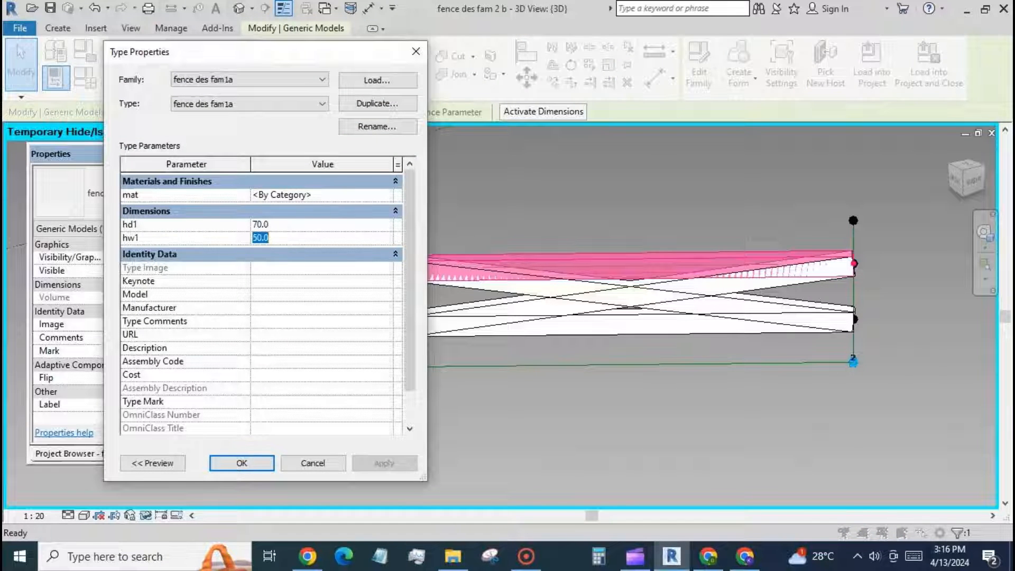
pyautogui.write('3')
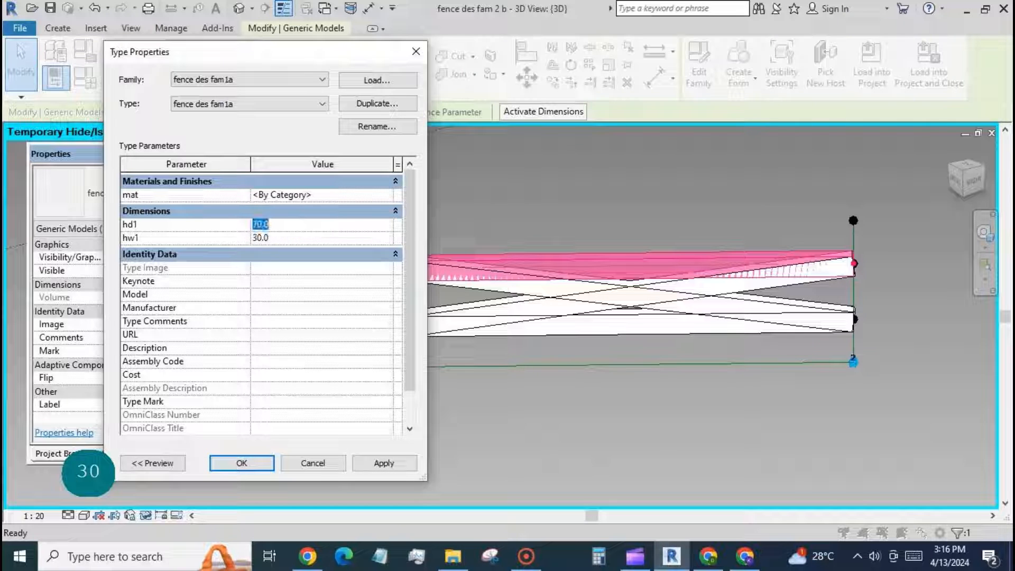
pyautogui.write('4')
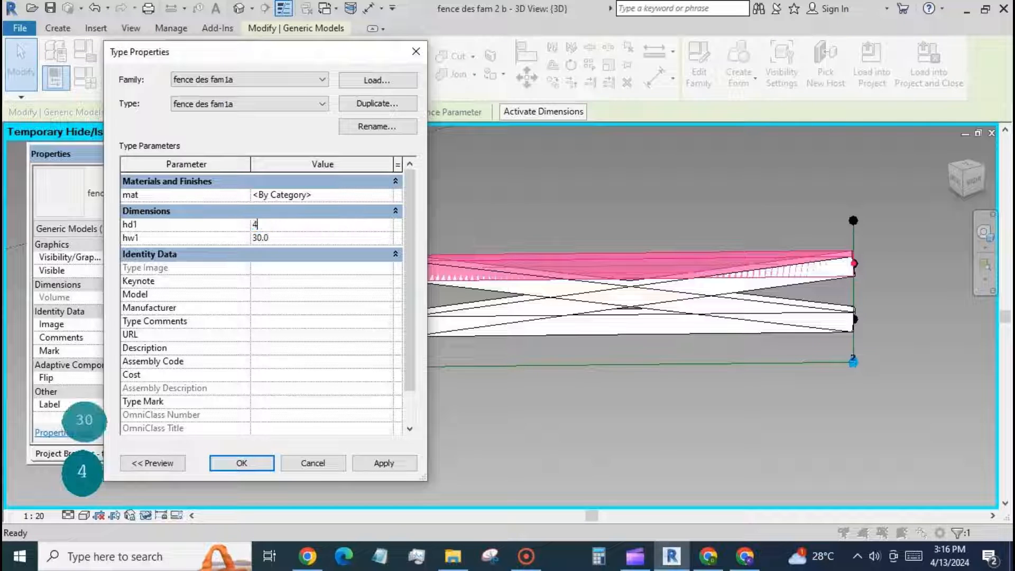
pyautogui.click(383, 464)
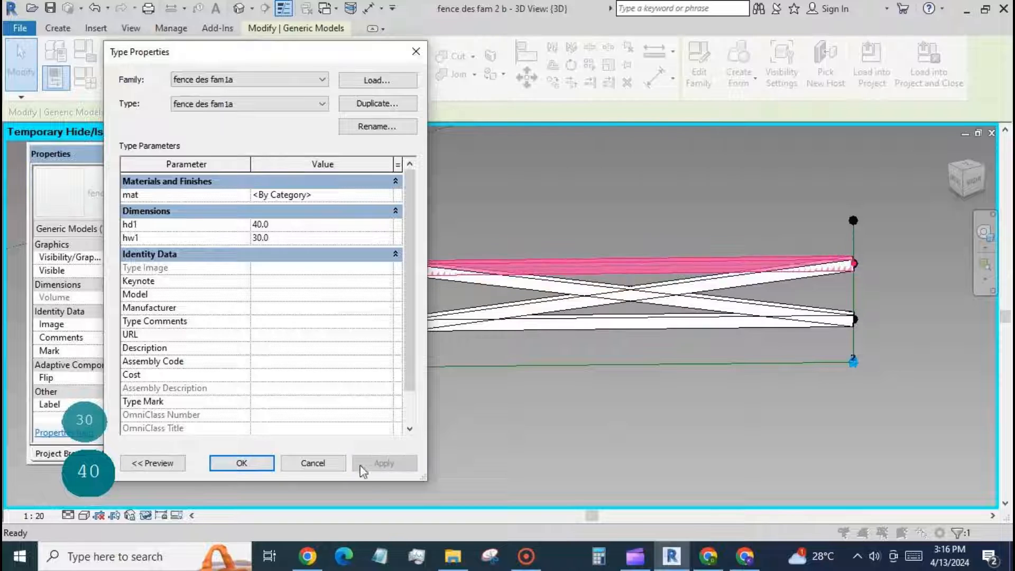
pyautogui.click(249, 464)
pyautogui.click(317, 465)
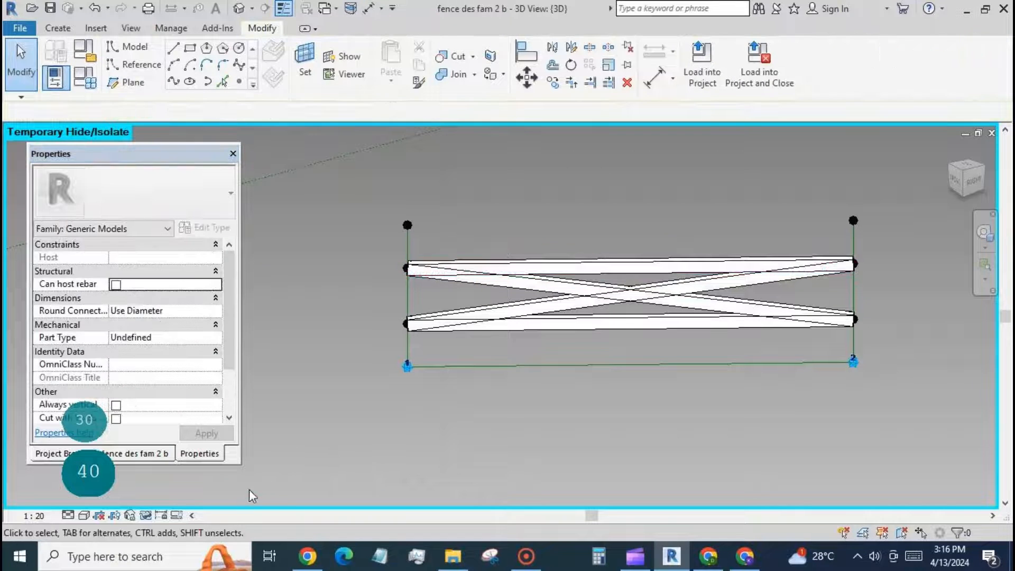
# Step: Reset the temporary hide so the post is shown together with the crossed rails
pyautogui.click(146, 516)
pyautogui.click(148, 500)
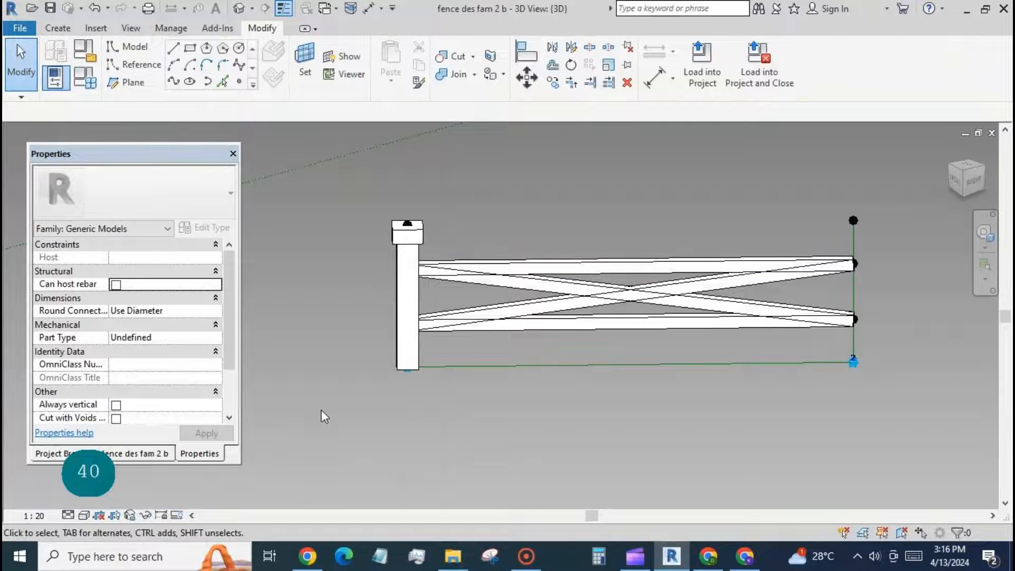
pyautogui.click(410, 317)
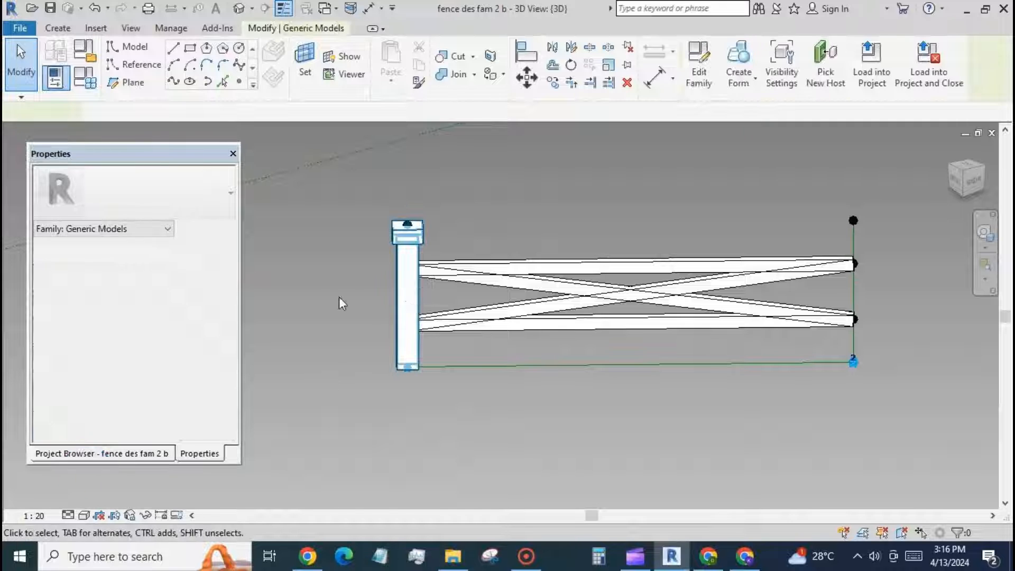
pyautogui.click(339, 298)
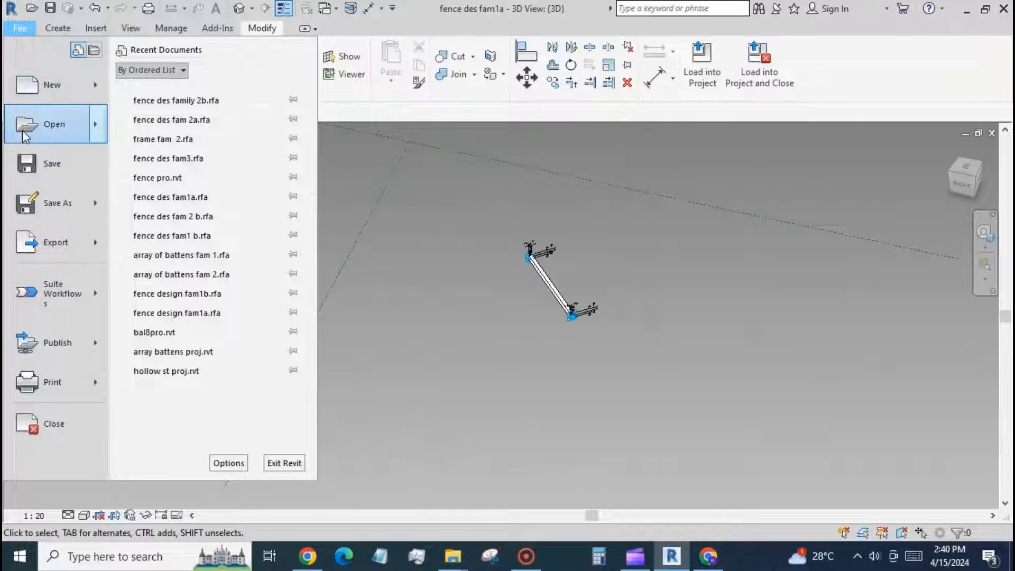
# Step: Open the fence des fam 2a family from the fence folder
pyautogui.moveTo(24, 137)
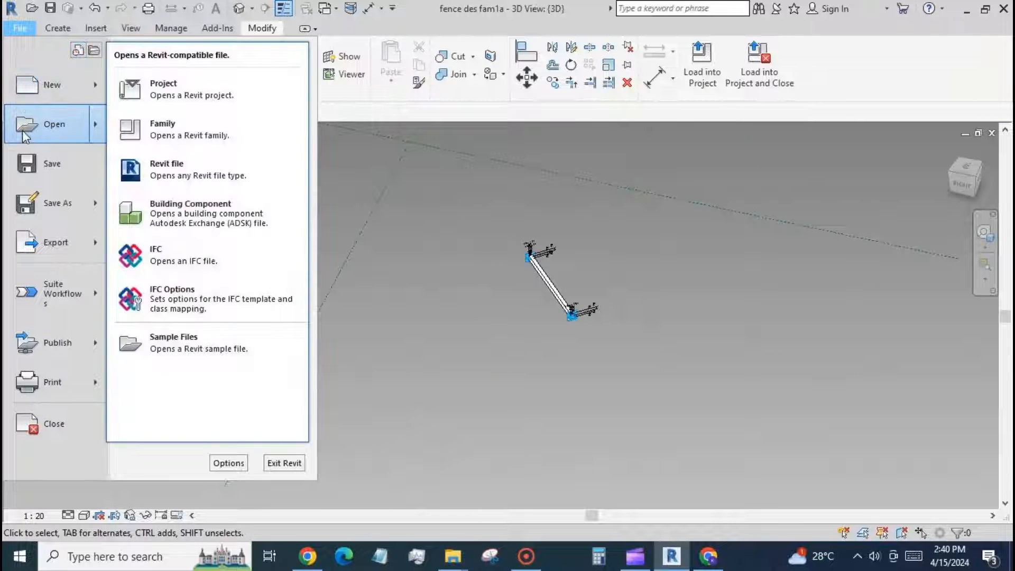
pyautogui.click(186, 131)
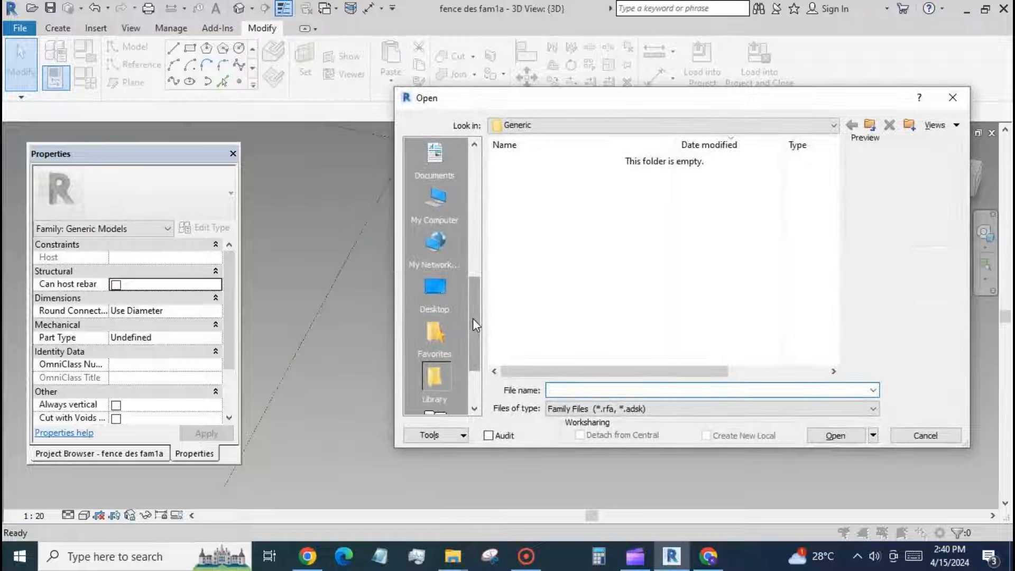
pyautogui.moveTo(473, 318); pyautogui.dragTo(473, 192)
pyautogui.click(435, 154)
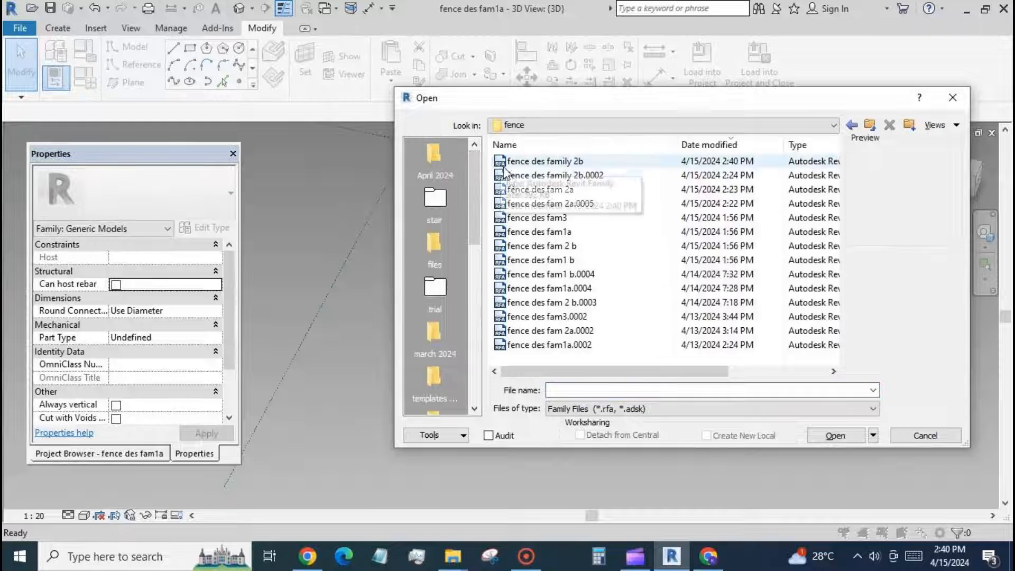
pyautogui.click(519, 191)
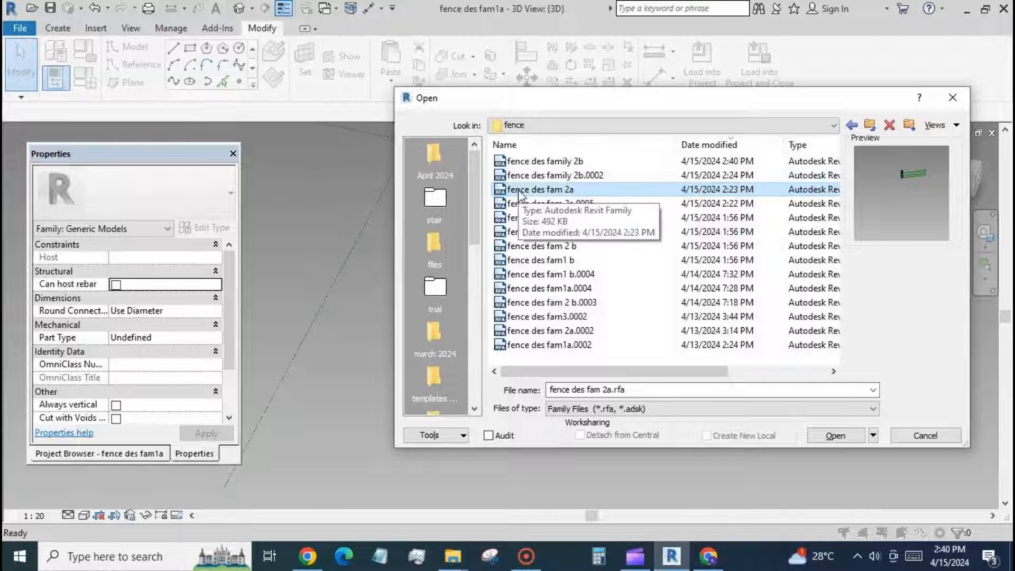
pyautogui.click(832, 432)
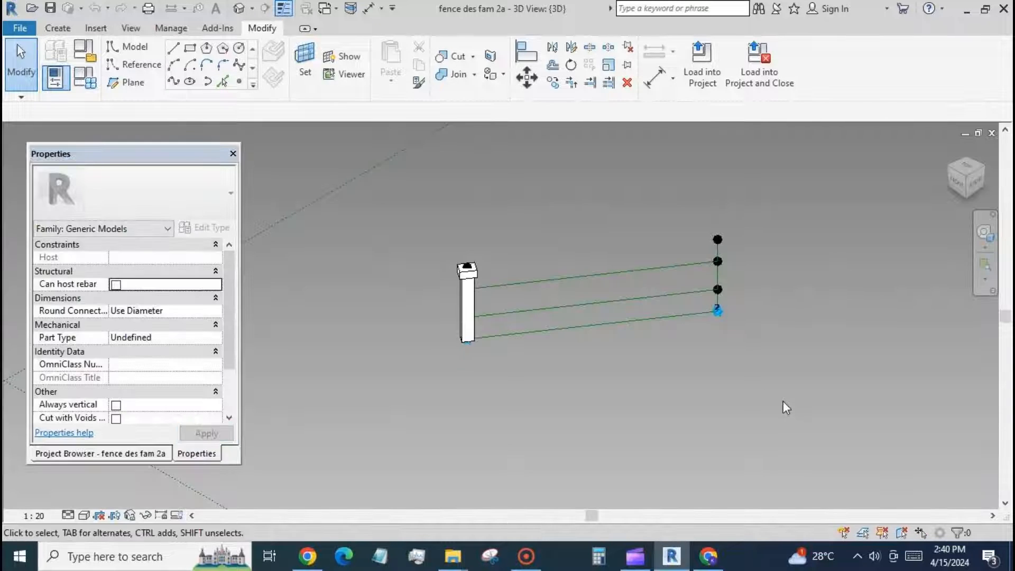
# Step: Switch to the 3D view of fence des fam 2 b and look over its post and crossed rails
pyautogui.click(337, 11)
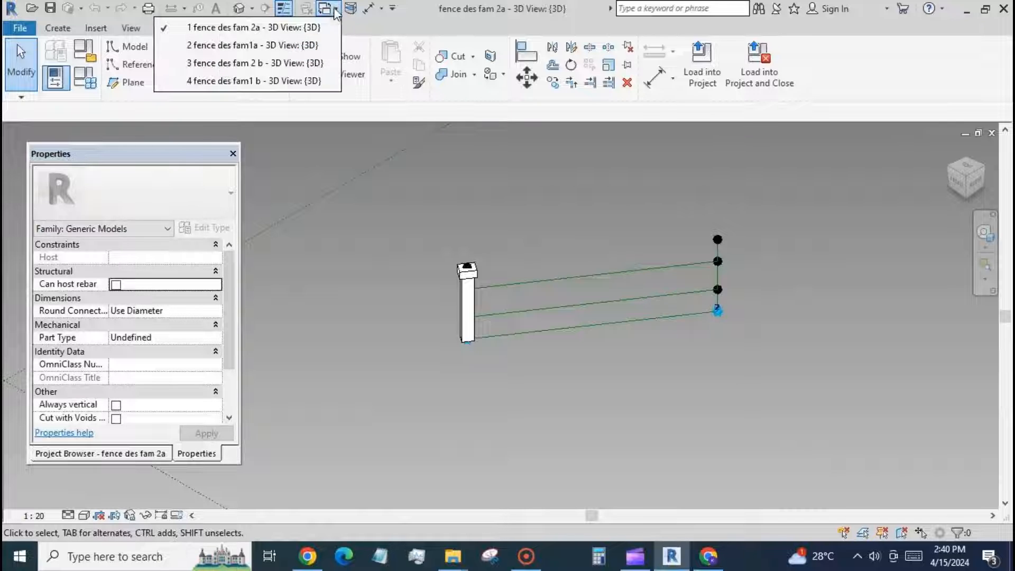
pyautogui.click(325, 63)
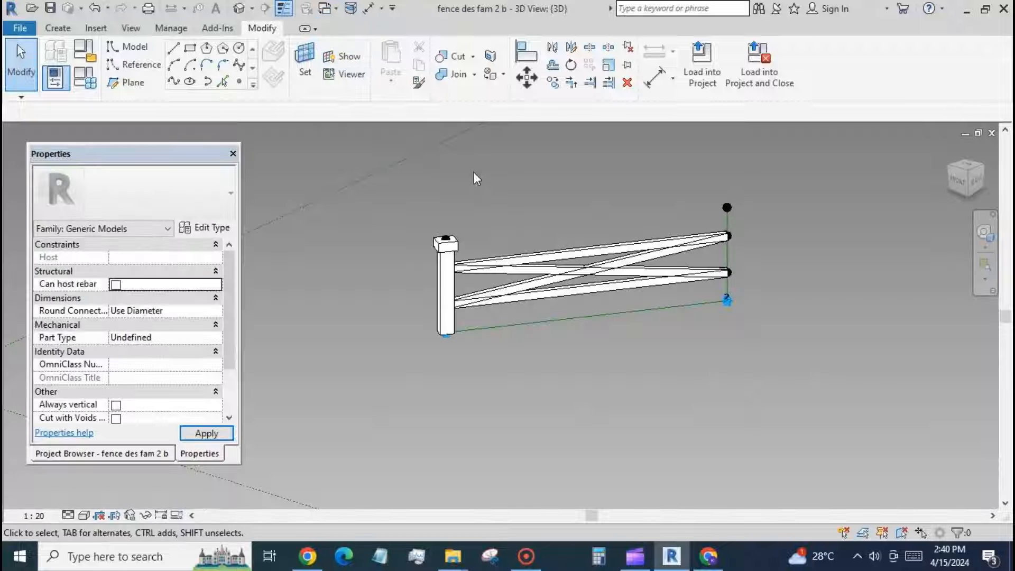
pyautogui.scroll(-2, 687, 407)
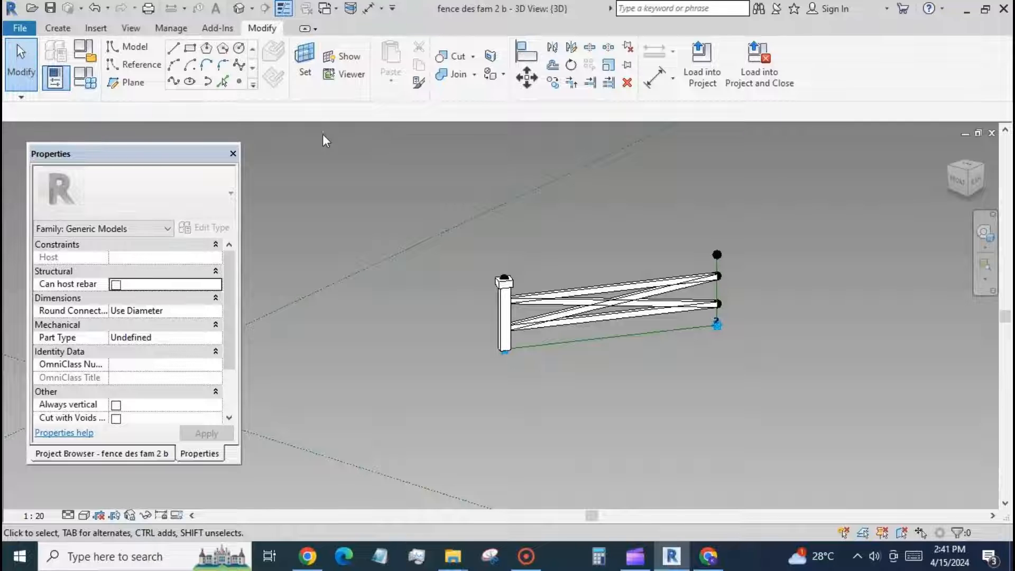
# Step: Create a new family from the Metric Generic Model Adaptive template in the frequently used templates folder
pyautogui.click(27, 32)
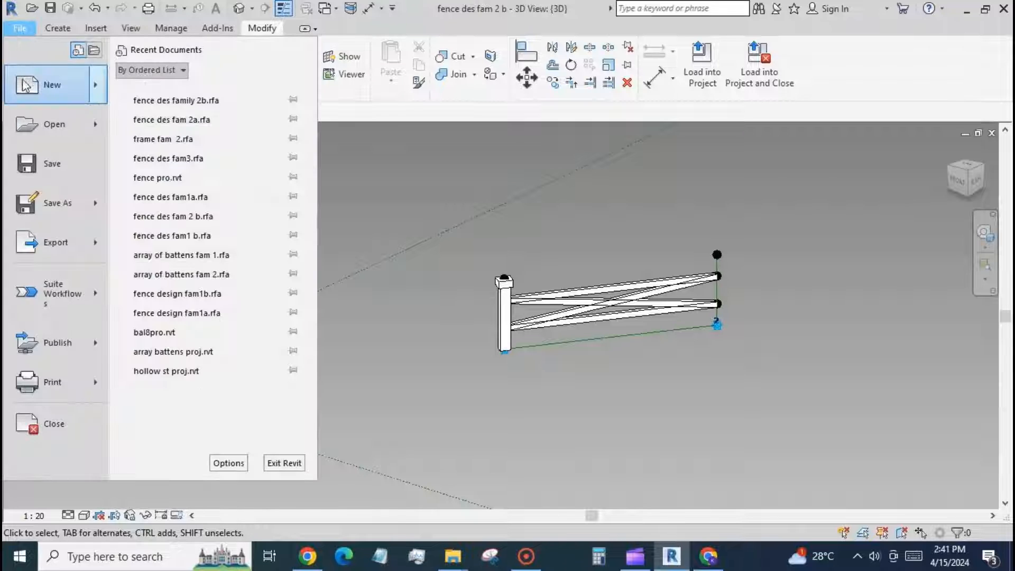
pyautogui.moveTo(29, 85)
pyautogui.click(217, 127)
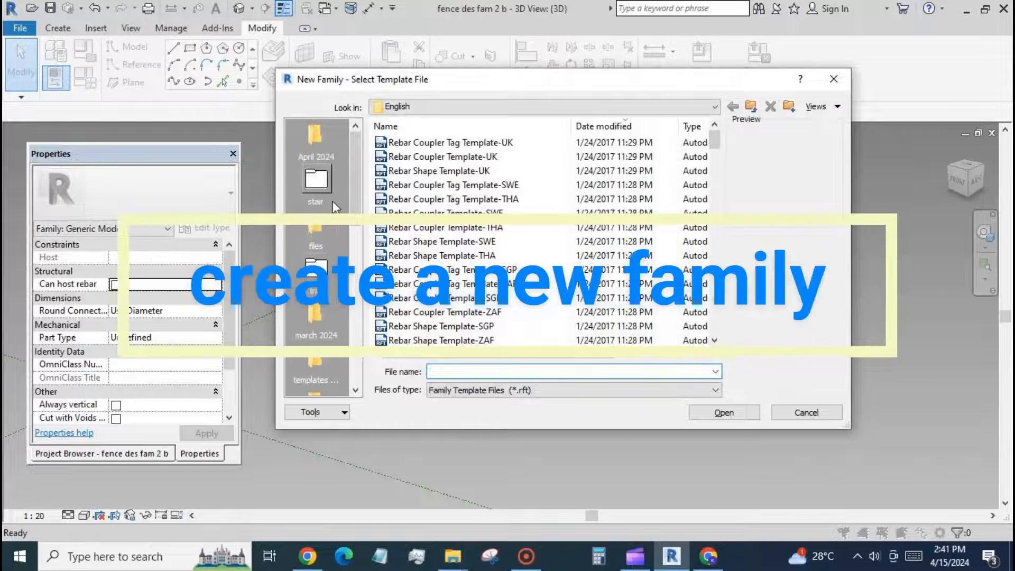
pyautogui.click(315, 365)
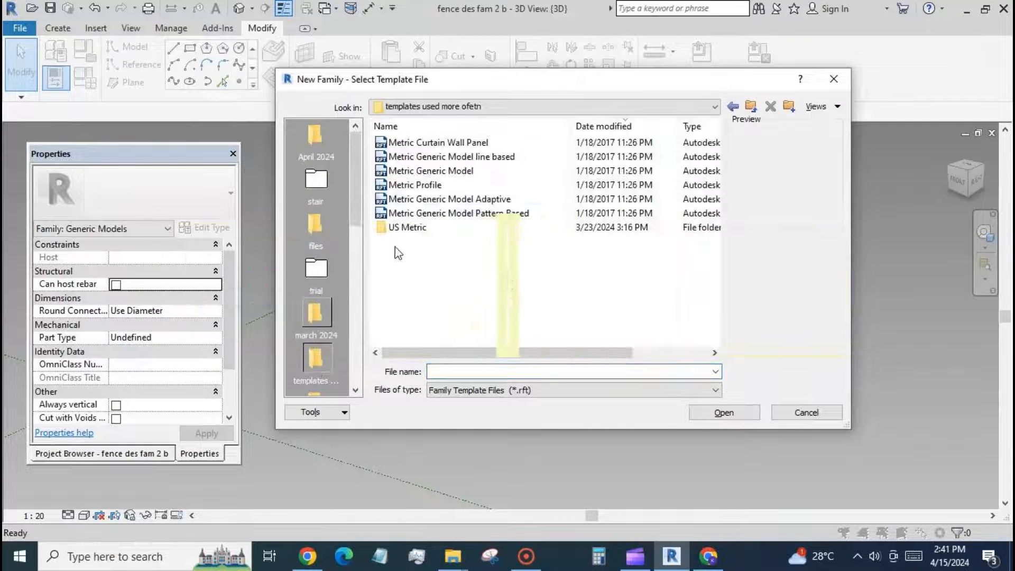
pyautogui.click(423, 200)
pyautogui.click(723, 412)
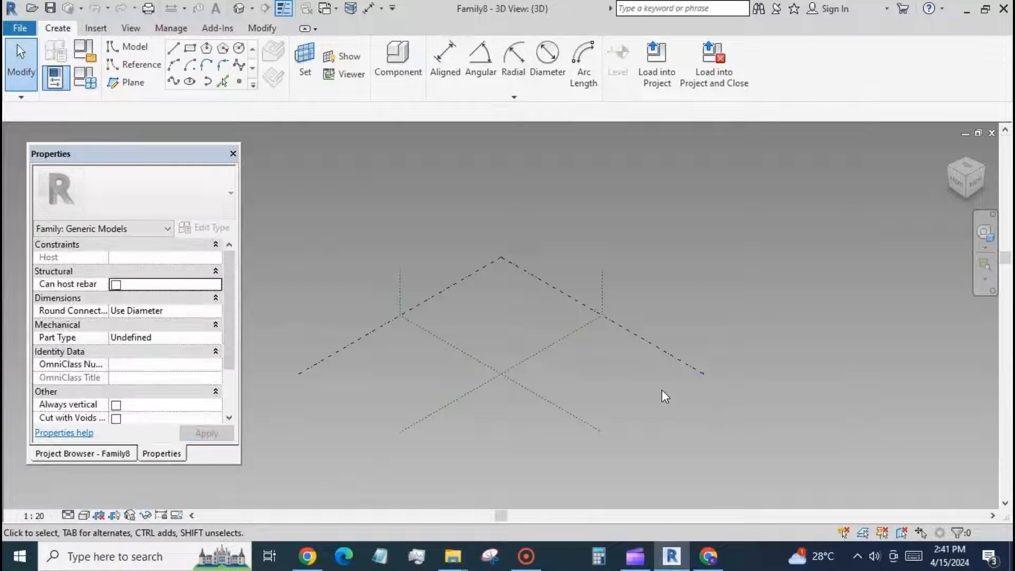
# Step: Place two reference points on the Ref. Level plane and make both of them adaptive
pyautogui.click(239, 81)
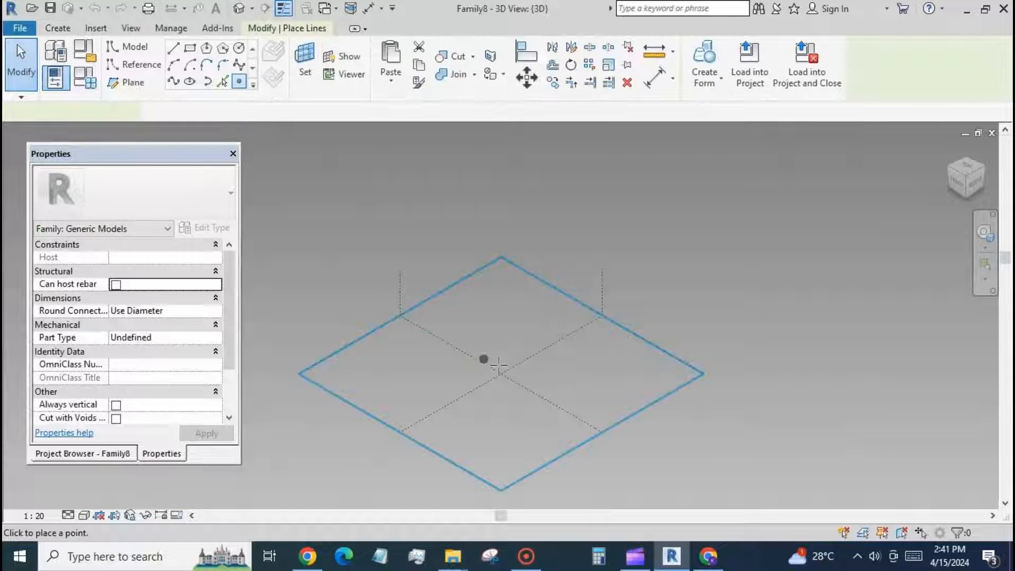
pyautogui.click(565, 366)
pyautogui.click(540, 371)
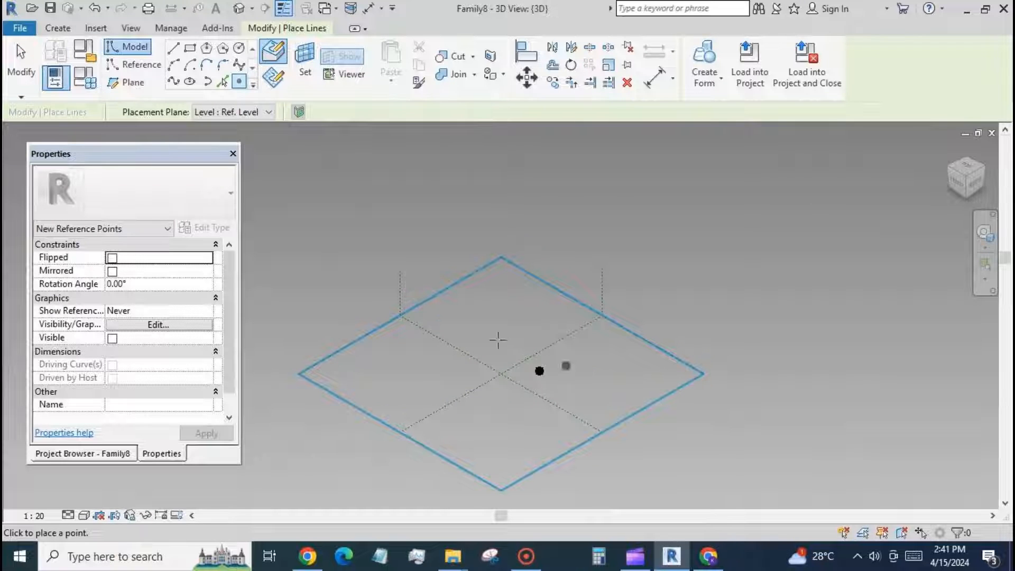
pyautogui.click(21, 62)
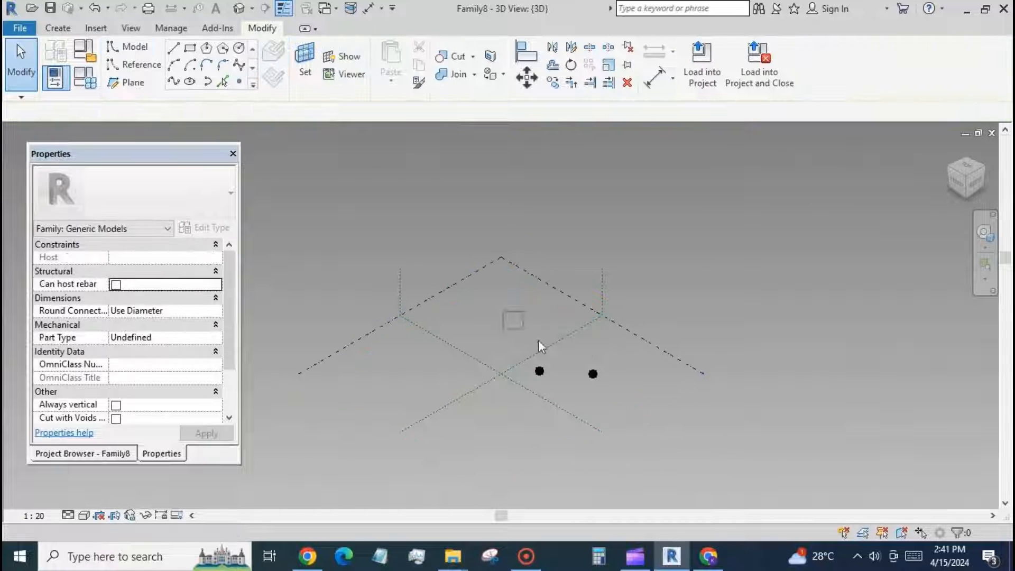
pyautogui.moveTo(634, 369); pyautogui.dragTo(635, 370)
pyautogui.click(710, 63)
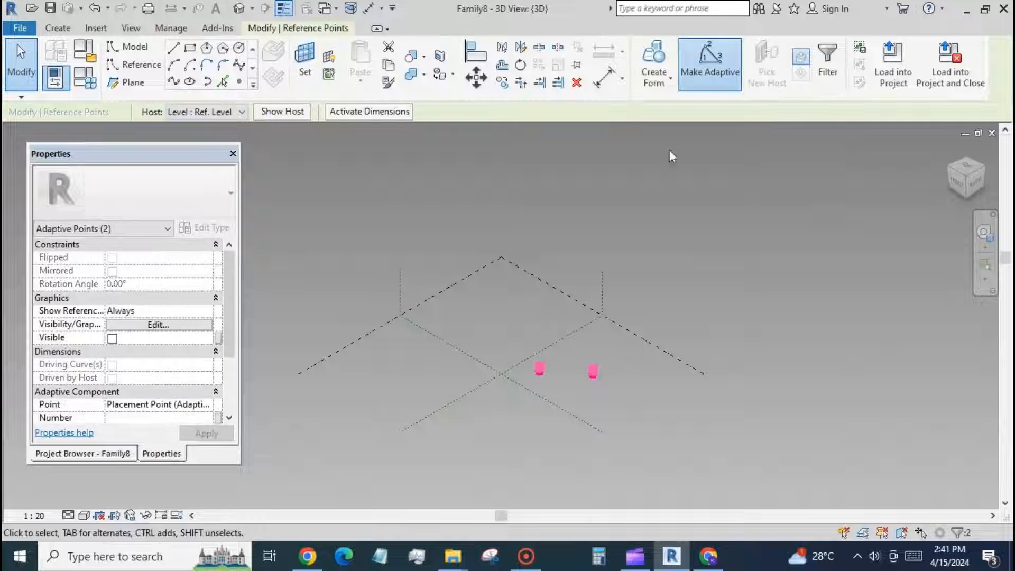
# Step: Connect the two adaptive points with a spline through points and turn it into a reference line
pyautogui.click(174, 81)
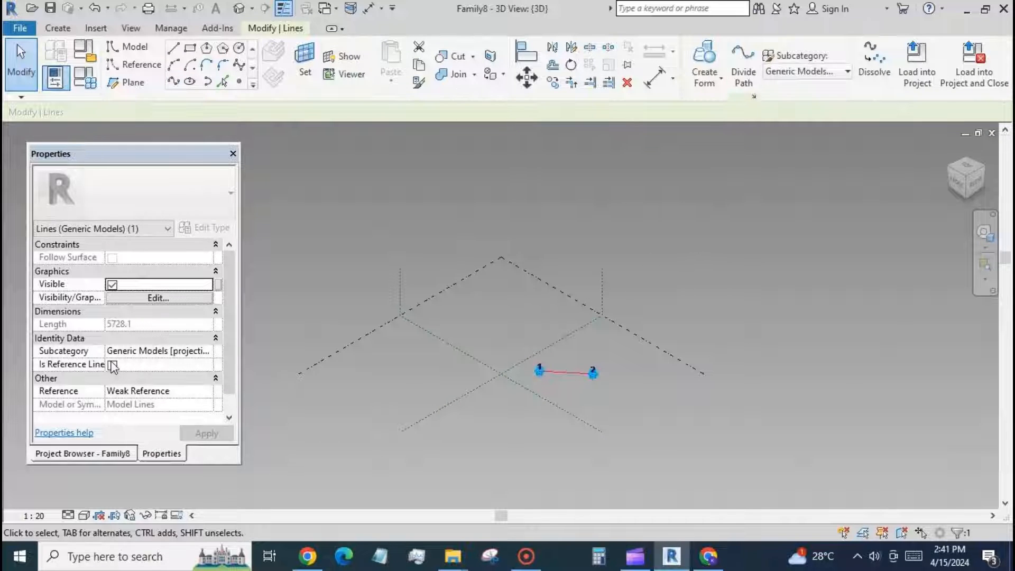
pyautogui.click(112, 364)
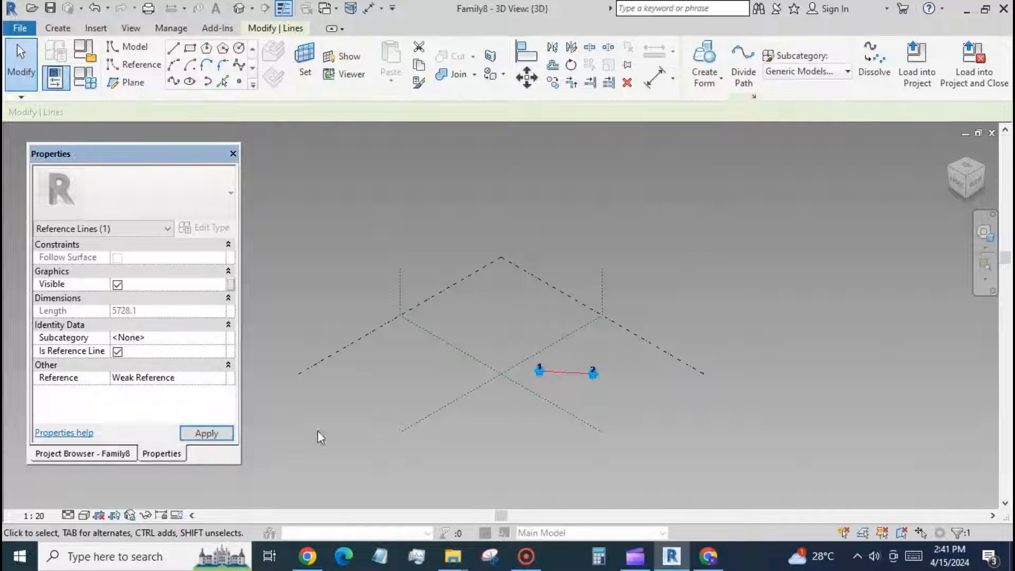
pyautogui.click(562, 415)
# Step: Divide the reference line between the two adaptive points with Divide Path
pyautogui.scroll(3, 556, 381)
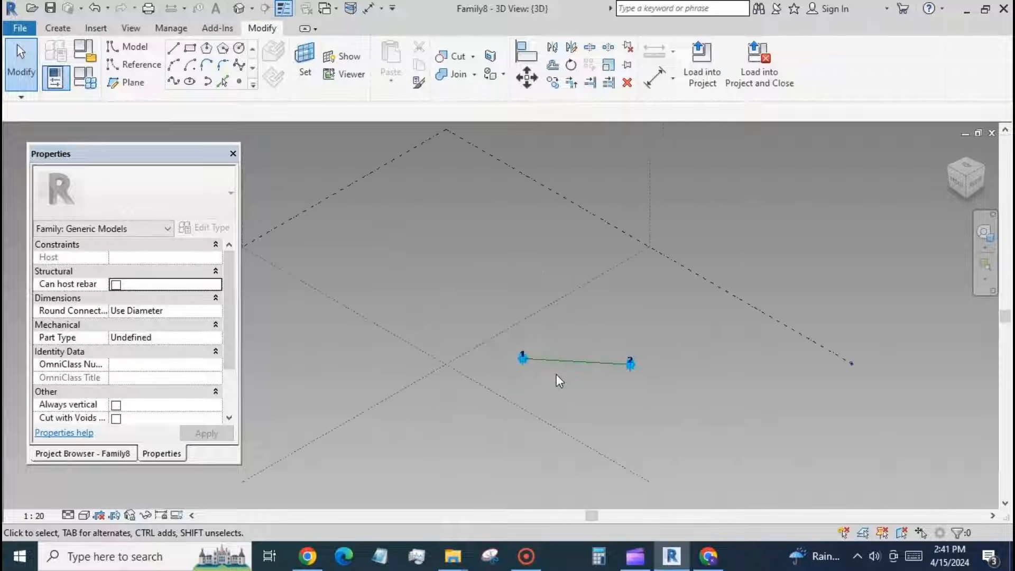
pyautogui.scroll(2, 556, 375)
pyautogui.click(564, 351)
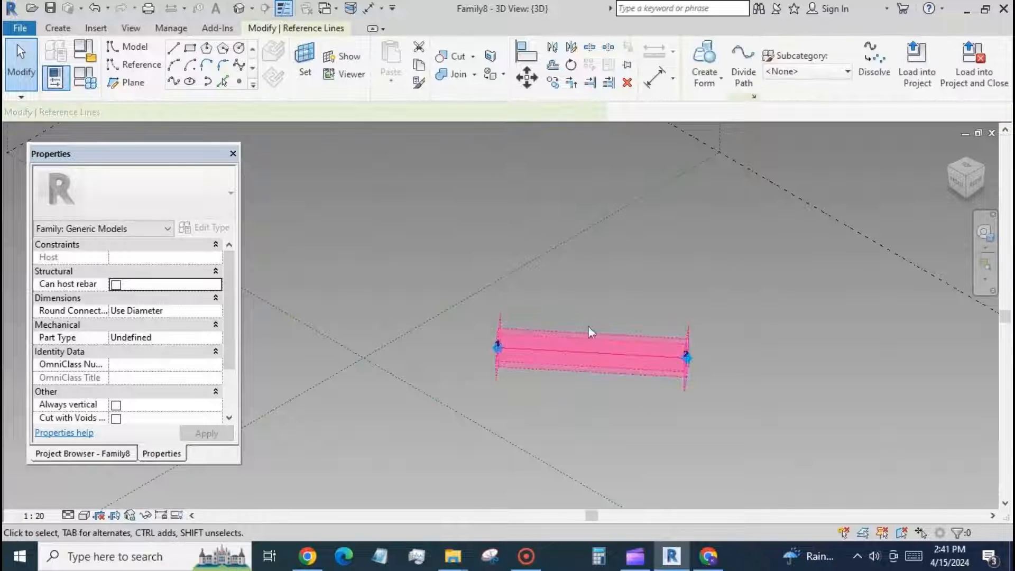
pyautogui.click(743, 63)
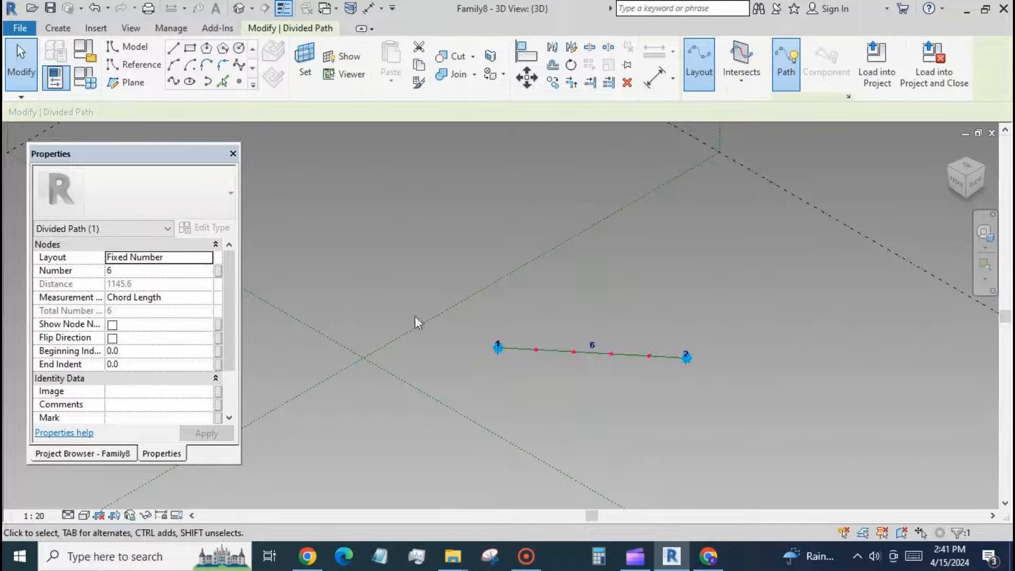
# Step: Associate the divided path's Number property with a new family type parameter named n
pyautogui.click(220, 271)
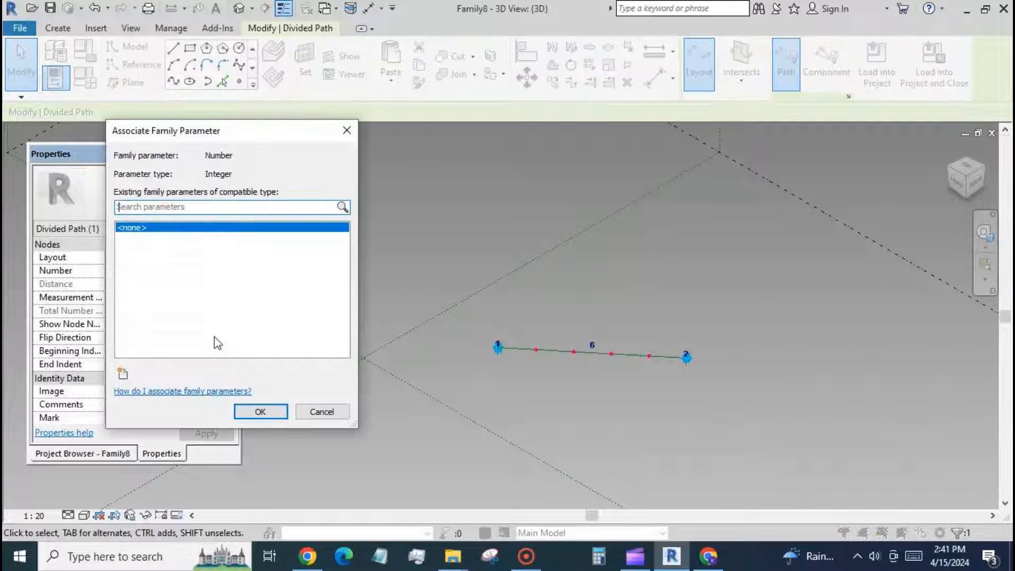
pyautogui.click(123, 374)
pyautogui.write('n')
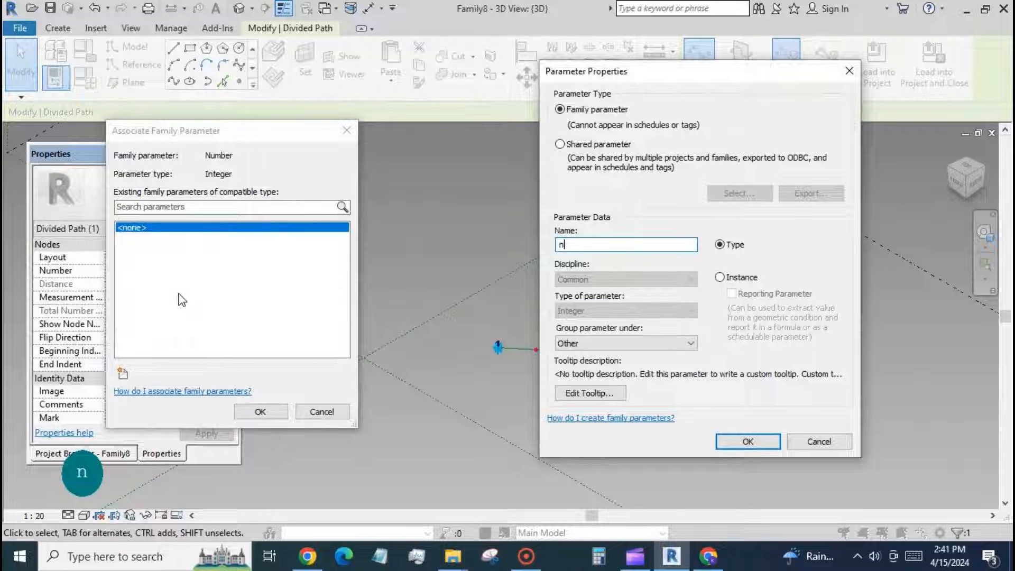
pyautogui.click(732, 443)
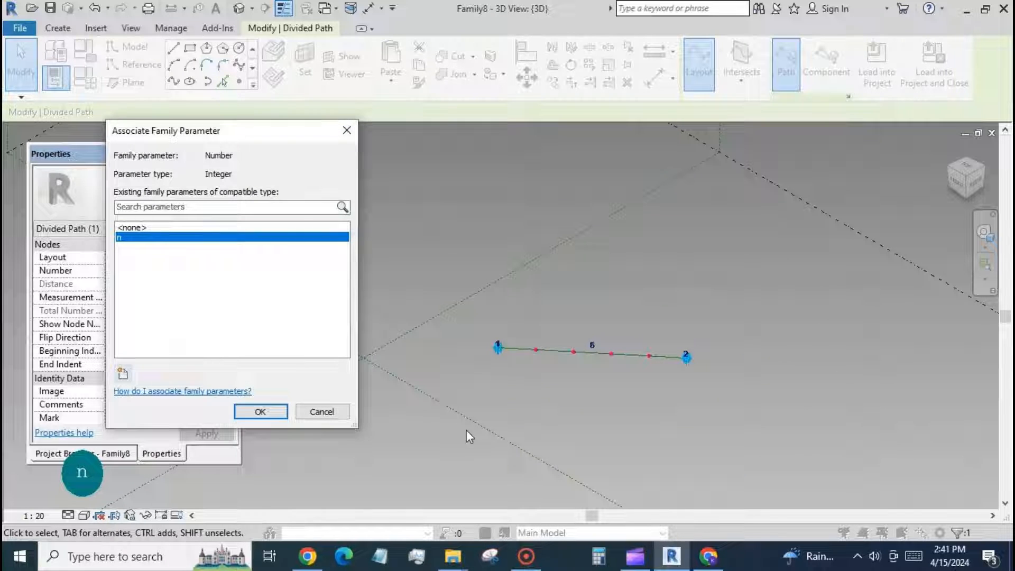
pyautogui.click(275, 413)
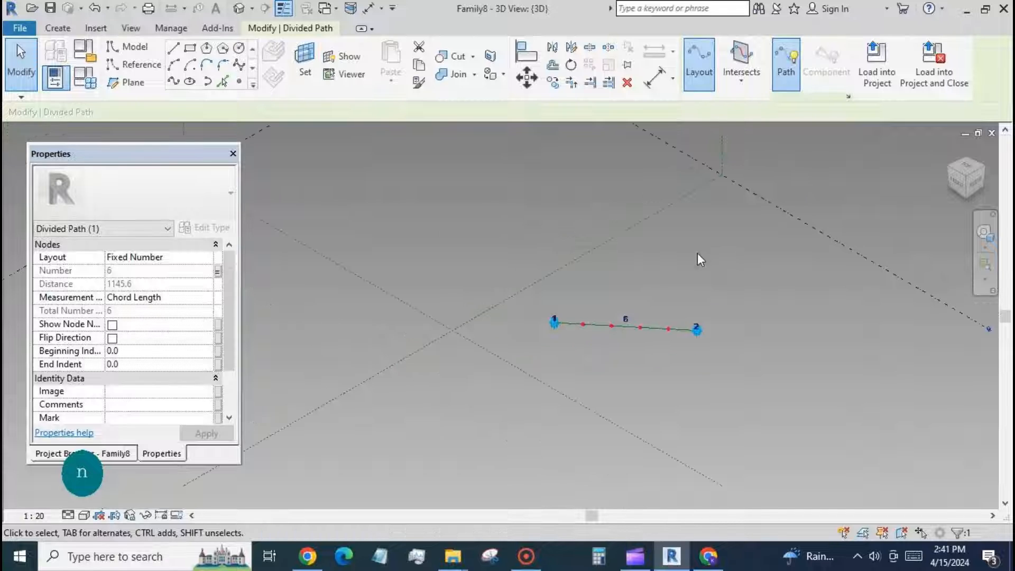
# Step: Set the family parameter n to 8 in the family types
pyautogui.click(83, 77)
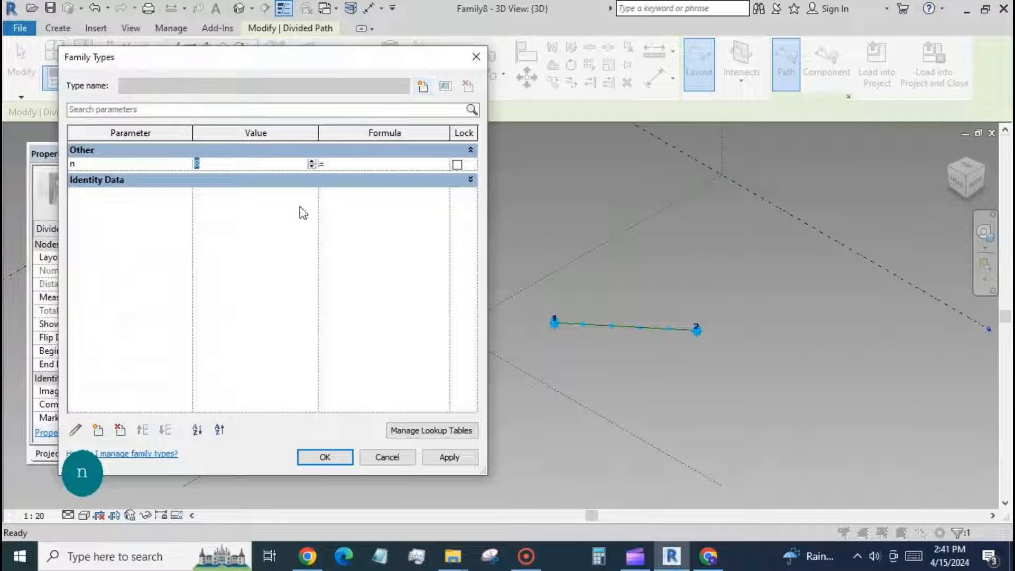
pyautogui.click(446, 458)
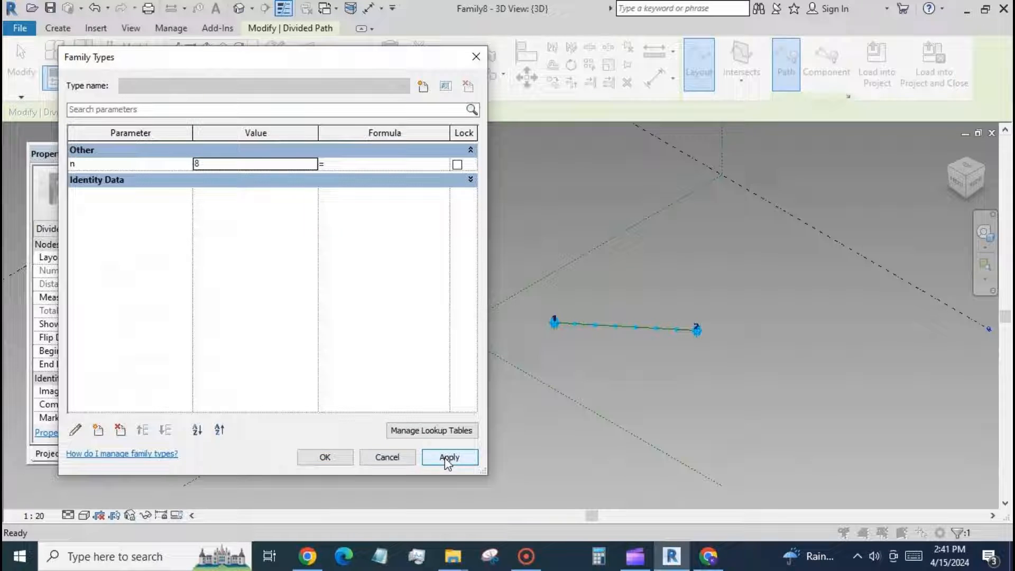
pyautogui.click(327, 458)
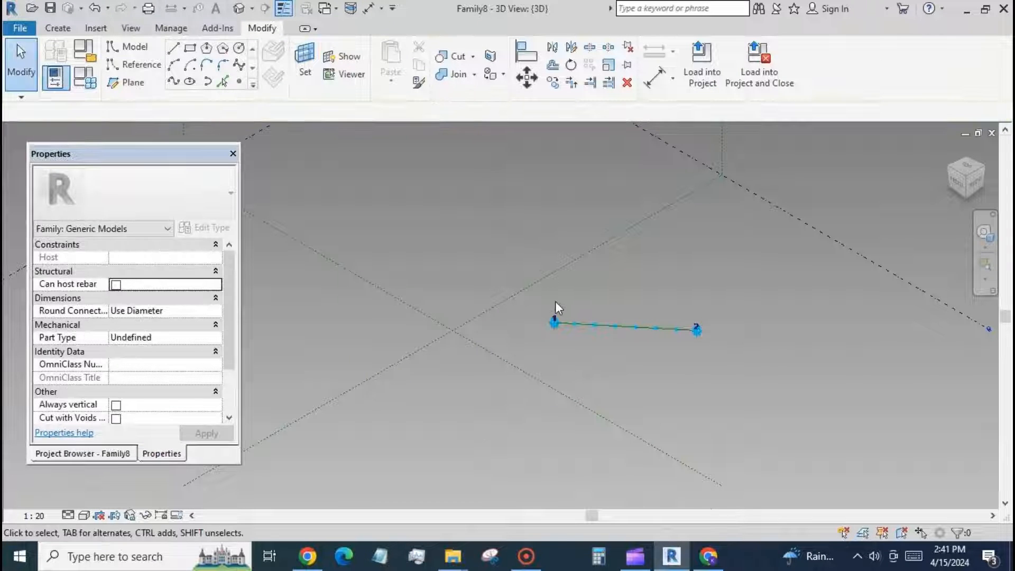
# Step: Load the fence des fam 2 b family into fence des fam3
pyautogui.scroll(2, 555, 300)
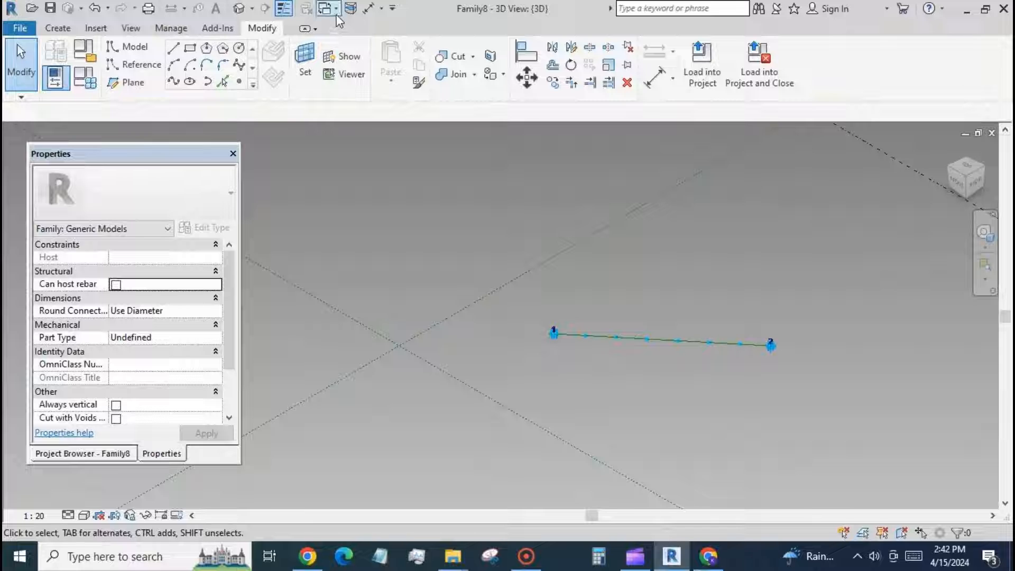
pyautogui.keyDown('shift'); pyautogui.moveTo(639, 385); pyautogui.dragTo(710, 373, button='middle'); pyautogui.keyUp('shift')
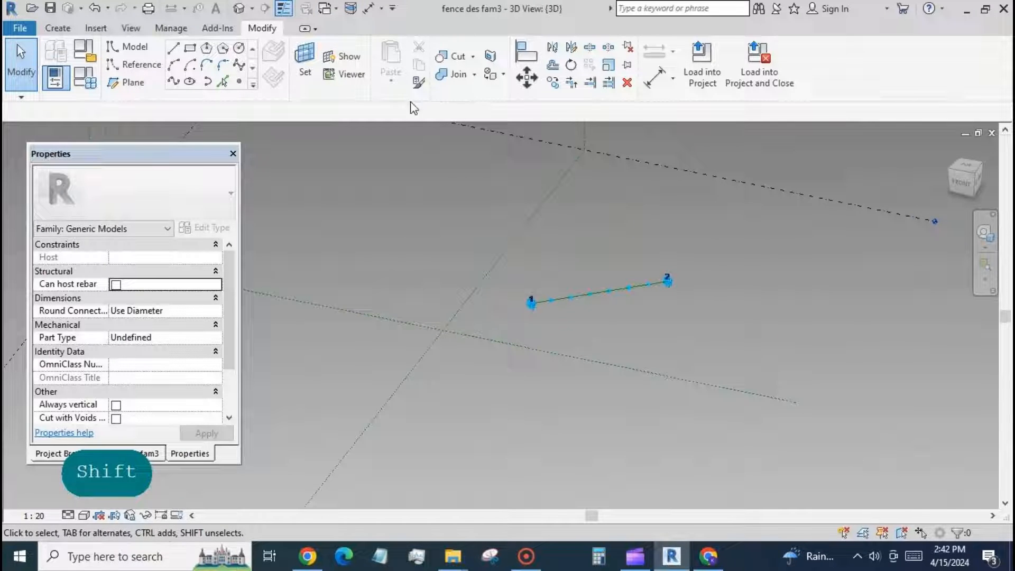
pyautogui.click(335, 9)
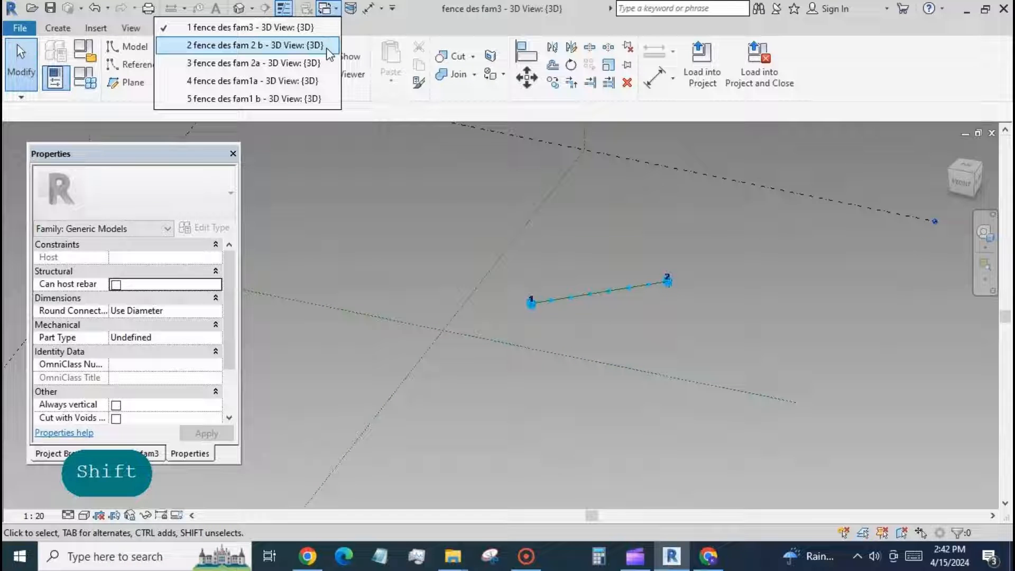
pyautogui.click(327, 49)
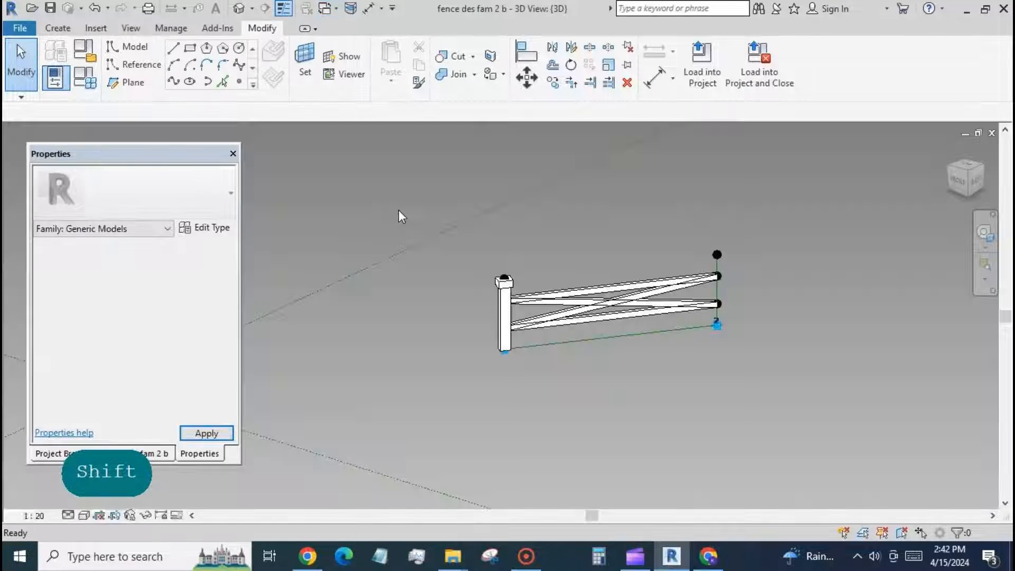
pyautogui.click(699, 72)
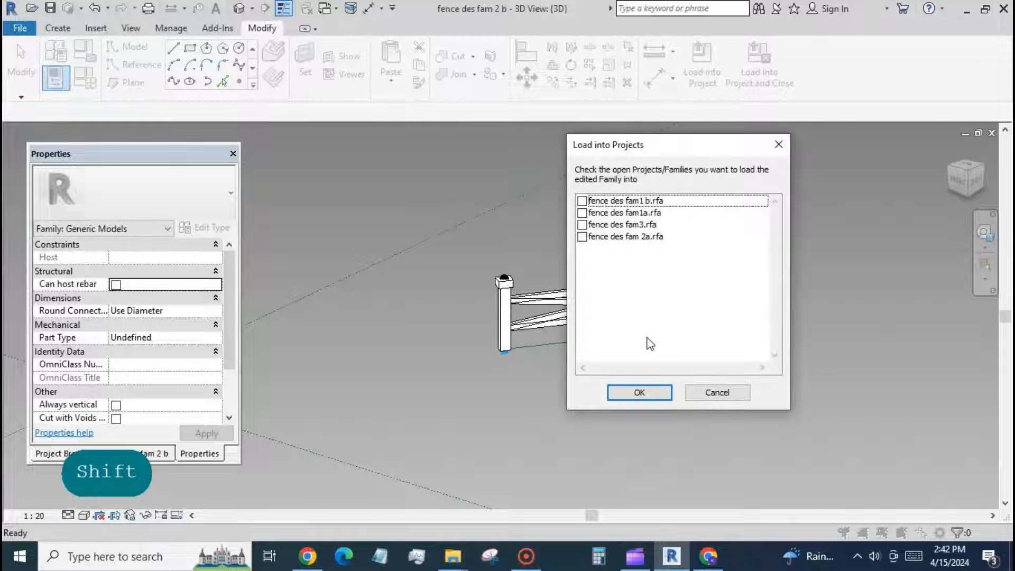
pyautogui.click(583, 224)
pyautogui.click(661, 394)
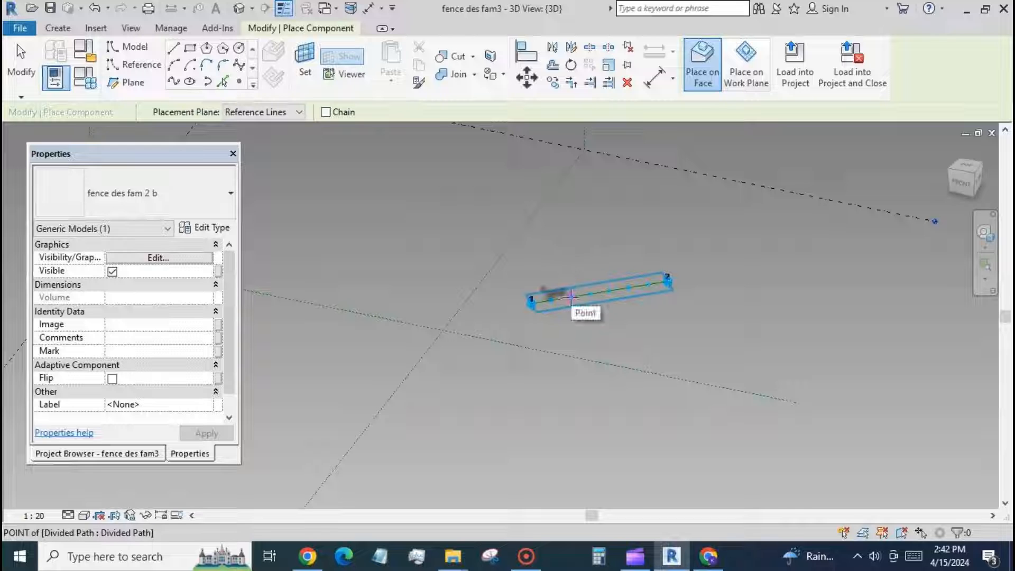
# Step: Place the fence des fam 2 b component on the second and third nodes of the divided path
pyautogui.click(571, 297)
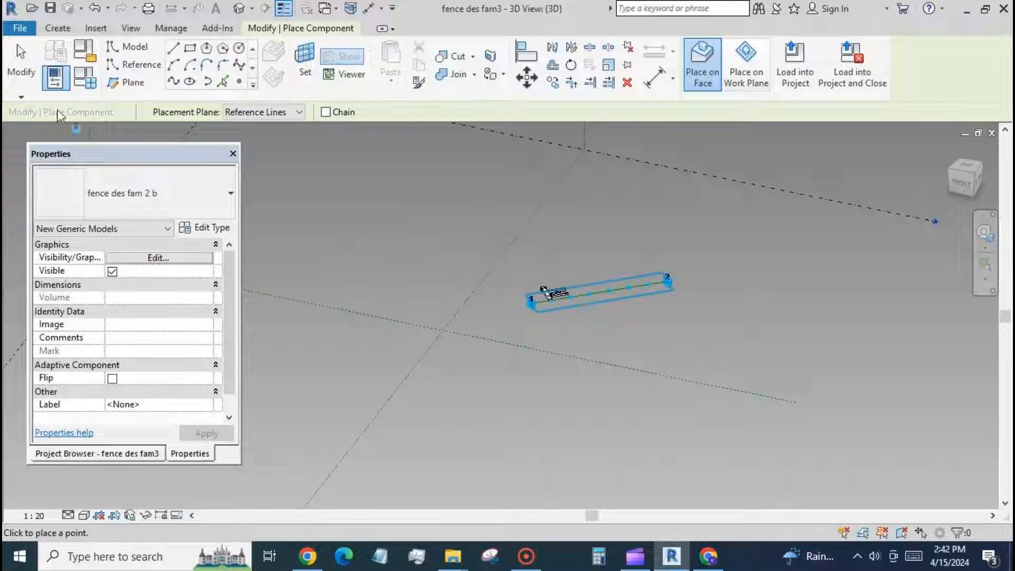
pyautogui.click(21, 72)
pyautogui.scroll(2, 515, 288)
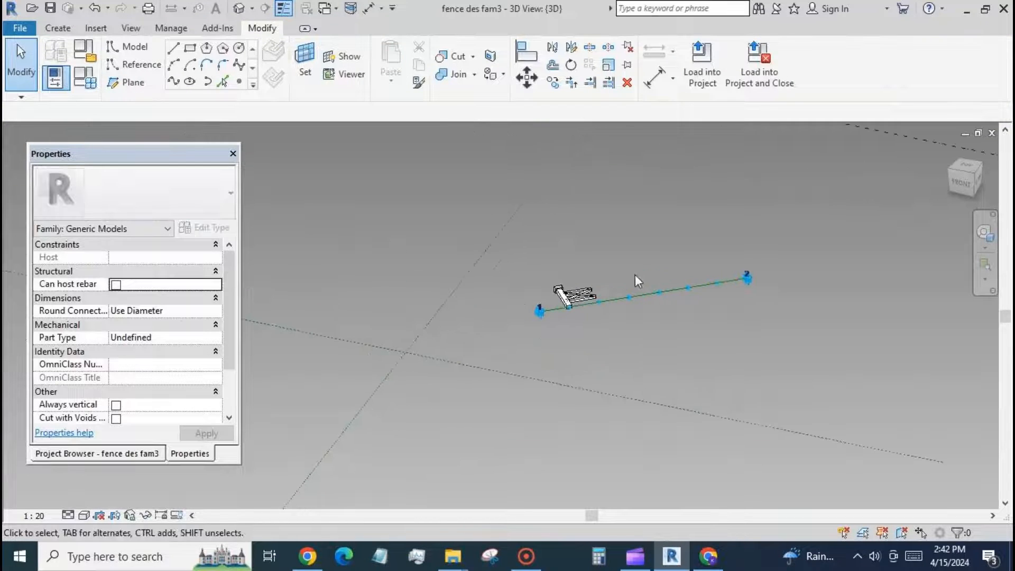
pyautogui.scroll(2, 636, 274)
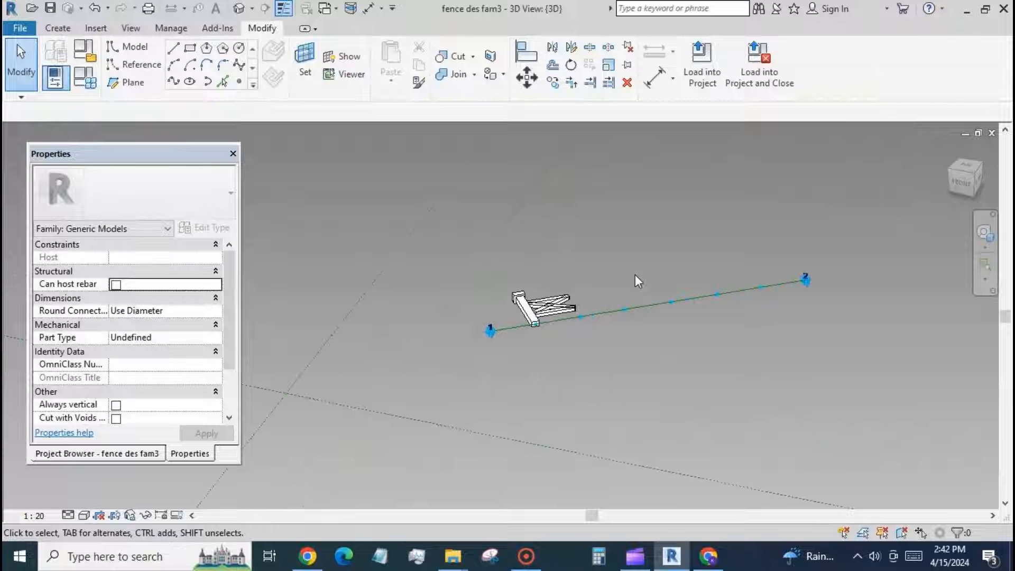
# Step: Return to the fence des fam 2 b family and enable its Always vertical property
pyautogui.click(334, 9)
pyautogui.click(327, 42)
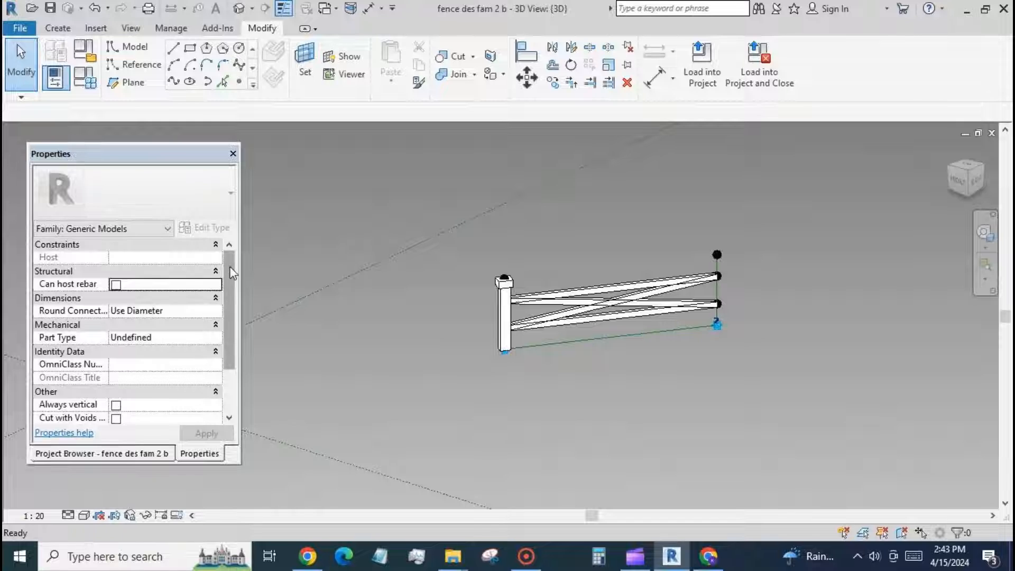
pyautogui.scroll(-3, 223, 296)
pyautogui.click(117, 365)
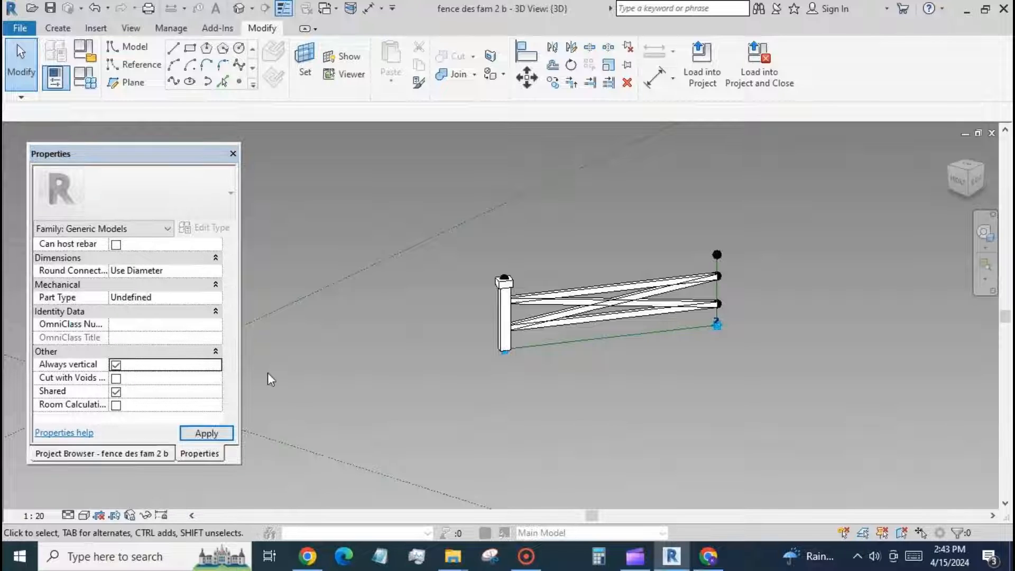
pyautogui.scroll(3, 119, 413)
# Step: Reload fence des fam 2 b into fence des fam3, overwriting the existing version
pyautogui.click(701, 60)
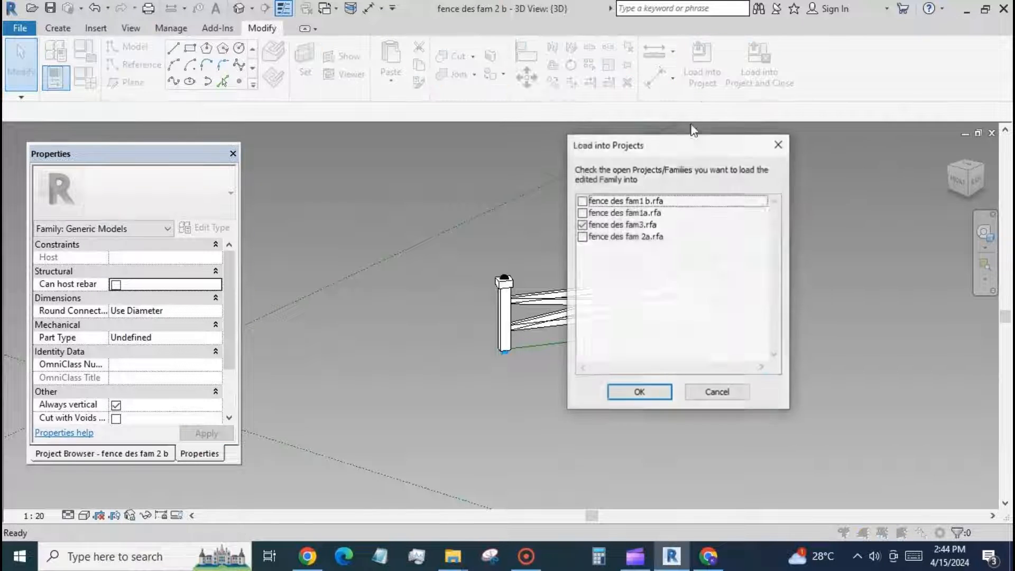
pyautogui.click(628, 394)
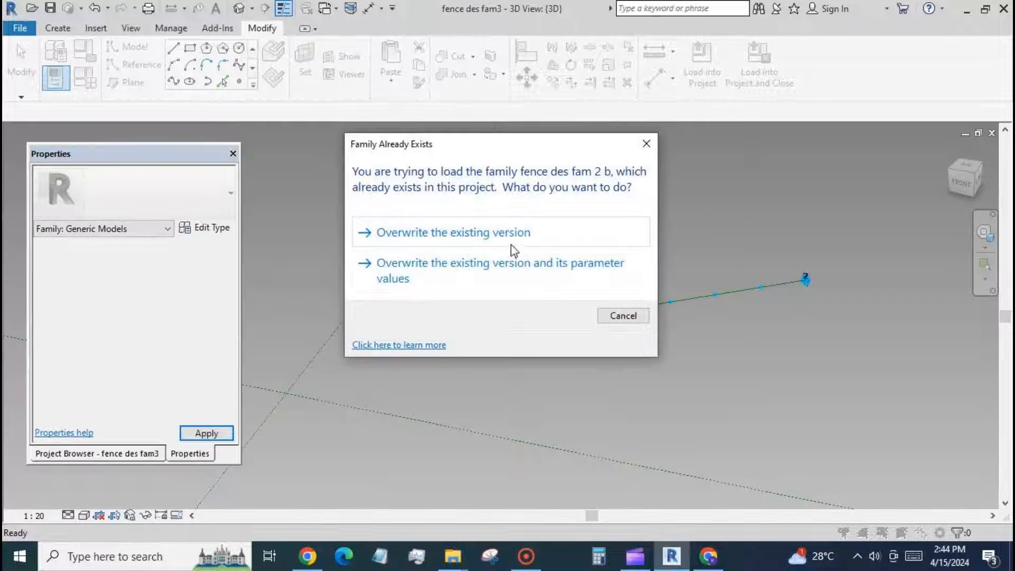
pyautogui.click(508, 236)
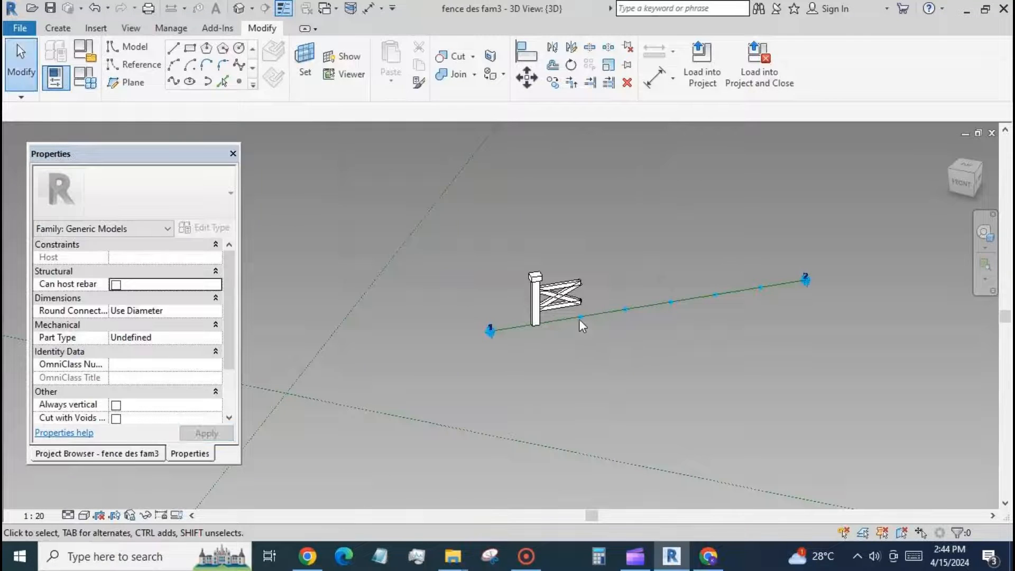
# Step: Repeat the placed fence component along all nodes of the divided path
pyautogui.click(569, 301)
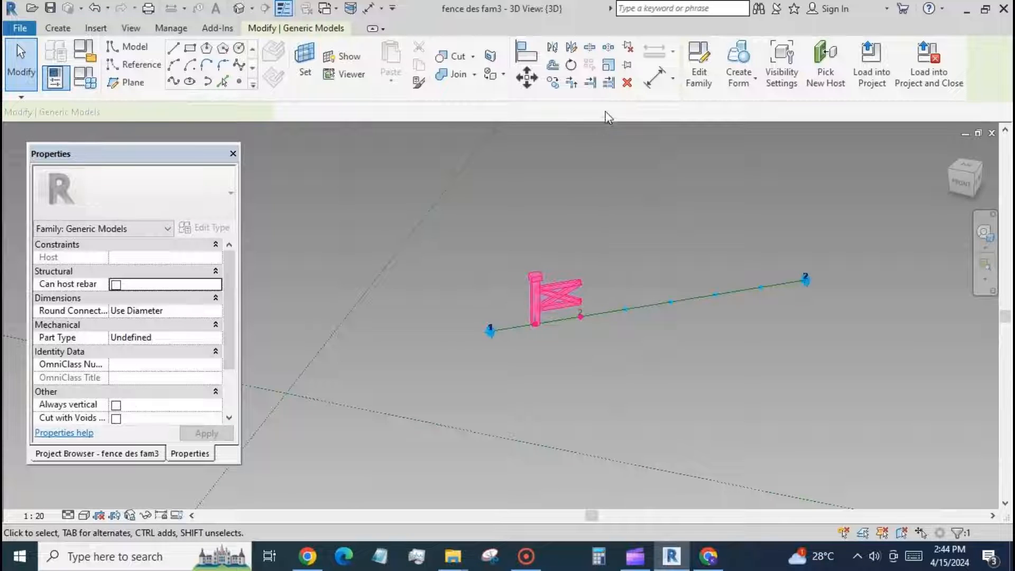
pyautogui.click(683, 376)
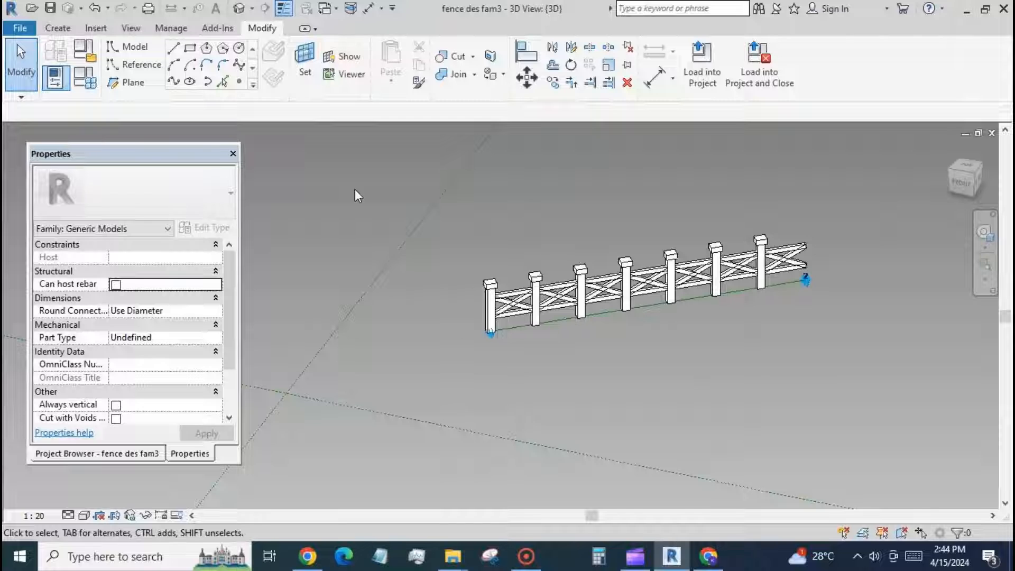
pyautogui.scroll(-1, 355, 190)
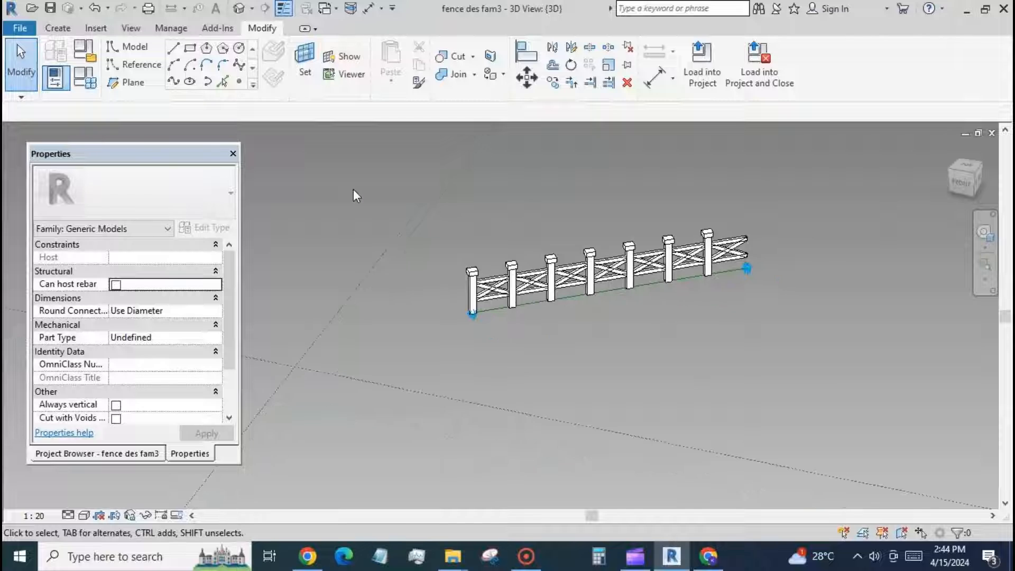
# Step: Switch to the fence des fam 2a family and load it into fence des fam3
pyautogui.click(335, 9)
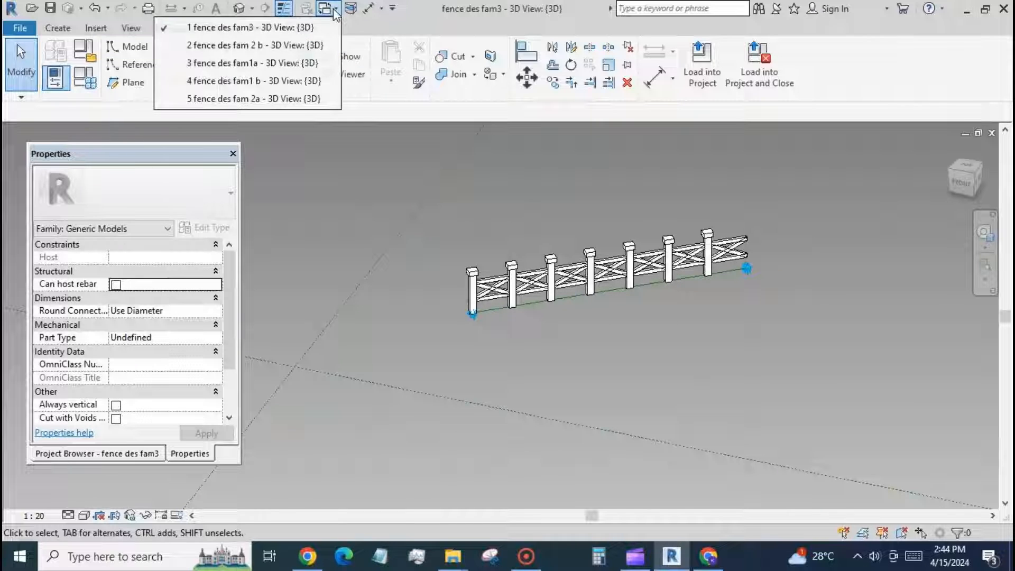
pyautogui.click(319, 99)
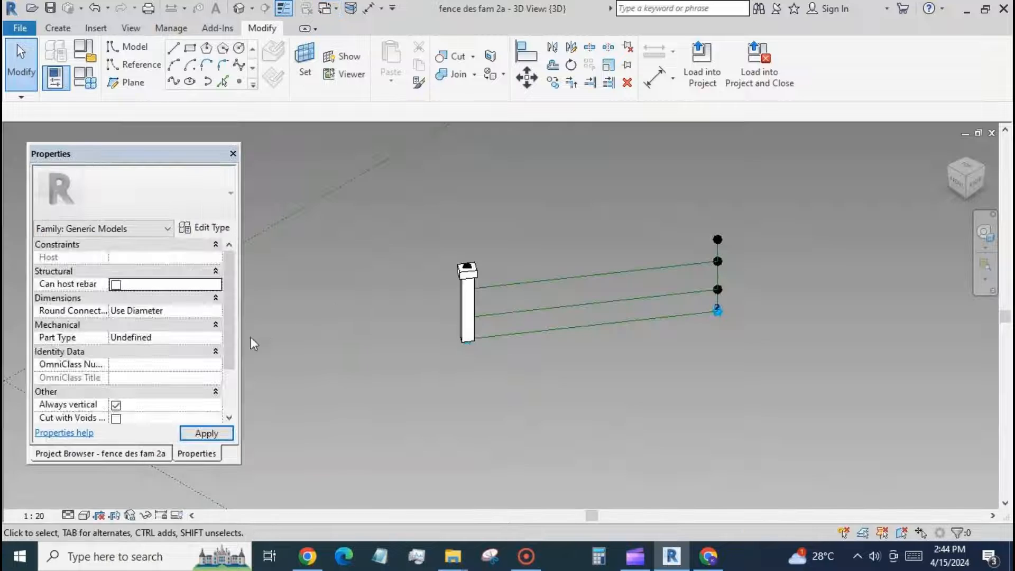
pyautogui.scroll(-3, 229, 354)
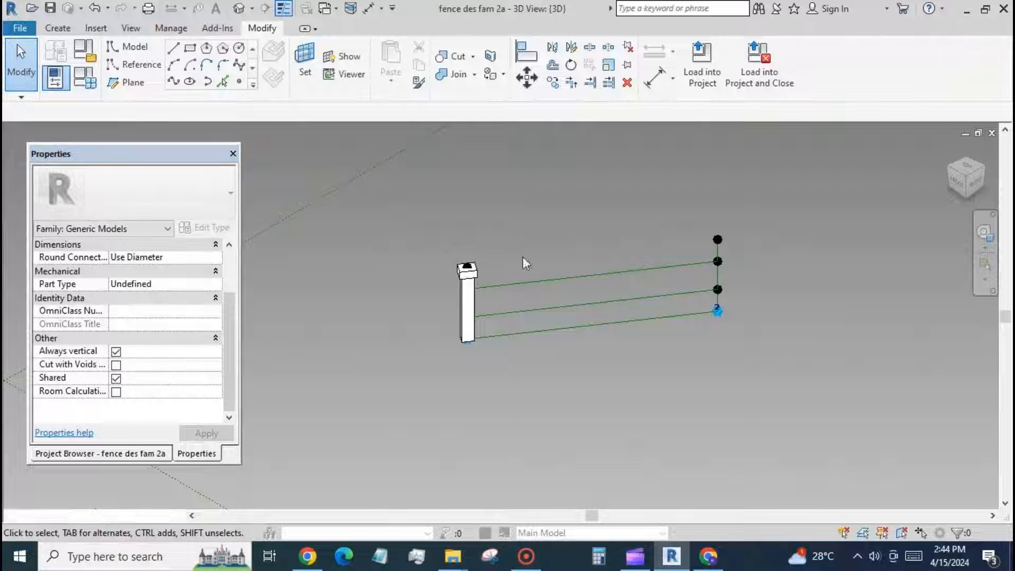
pyautogui.click(702, 66)
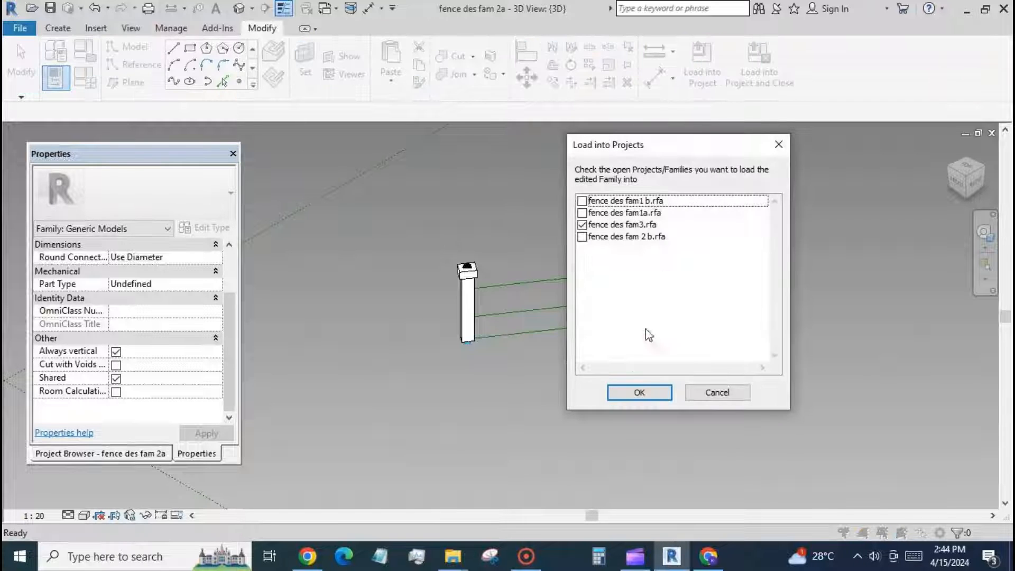
pyautogui.click(640, 394)
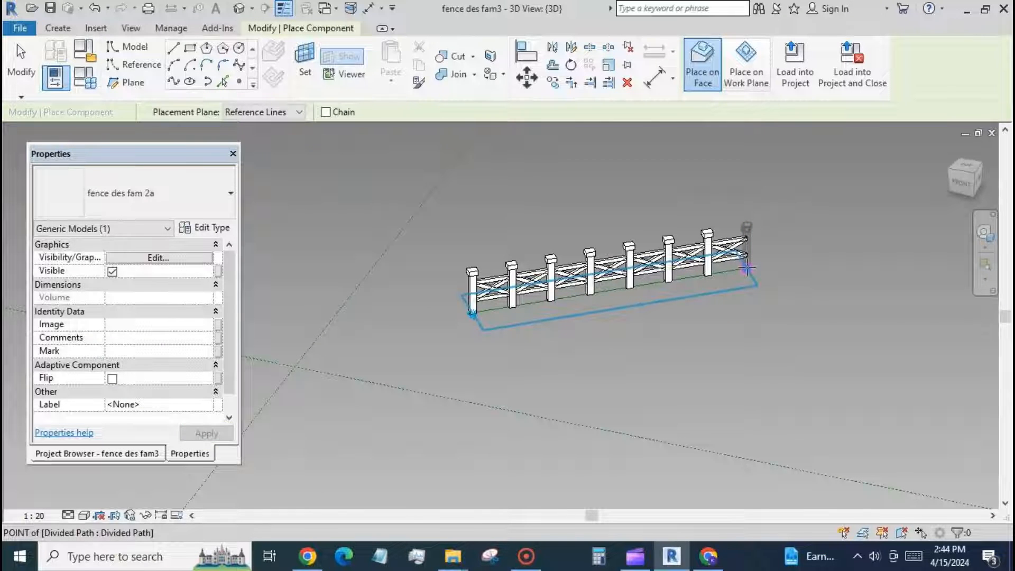
# Step: Place the fence des fam 2a post on the last node of the divided path to close the fence
pyautogui.click(747, 268)
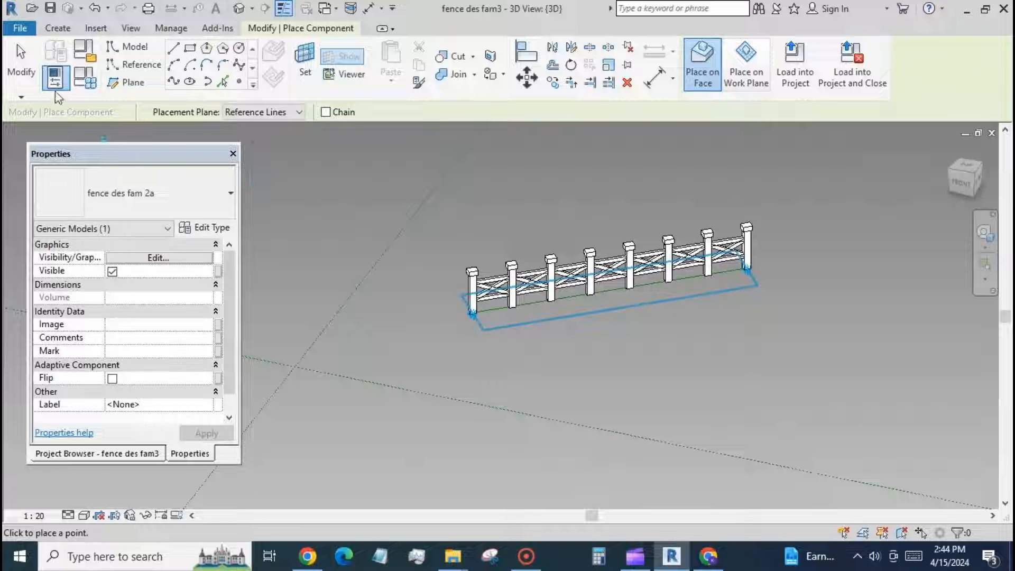
pyautogui.click(21, 60)
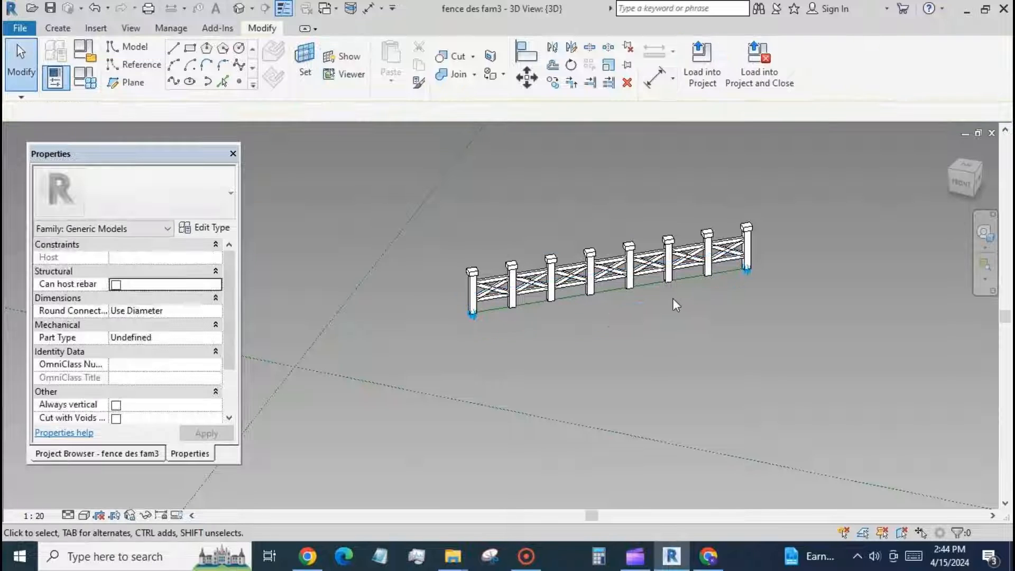
pyautogui.scroll(1, 672, 298)
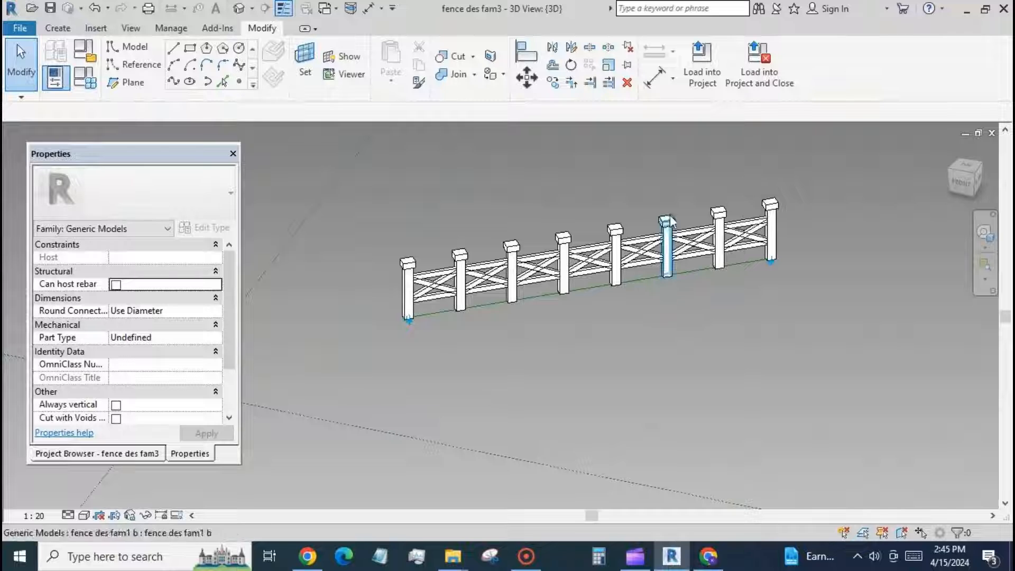
pyautogui.scroll(2, 665, 195)
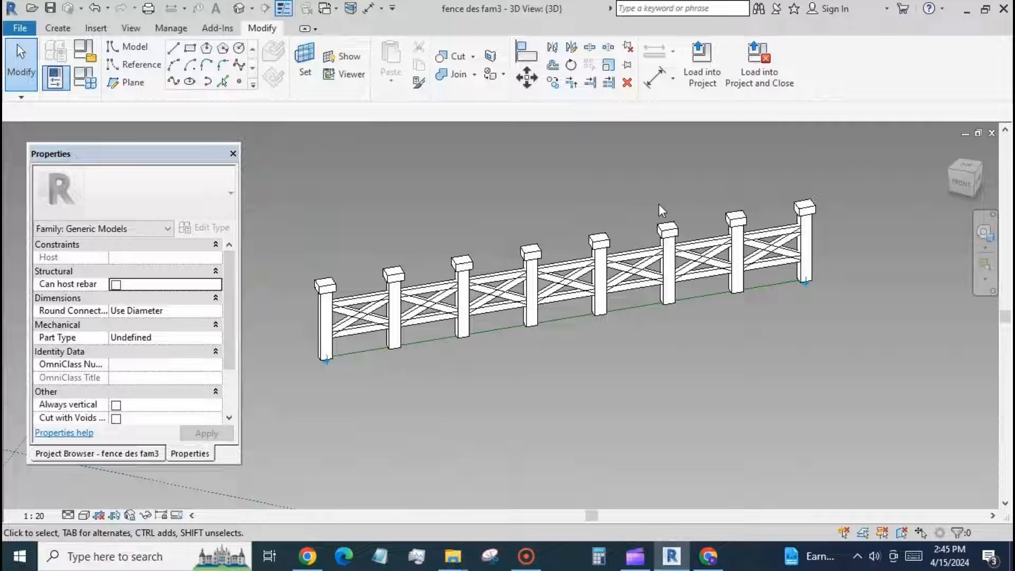
pyautogui.scroll(-4, 620, 408)
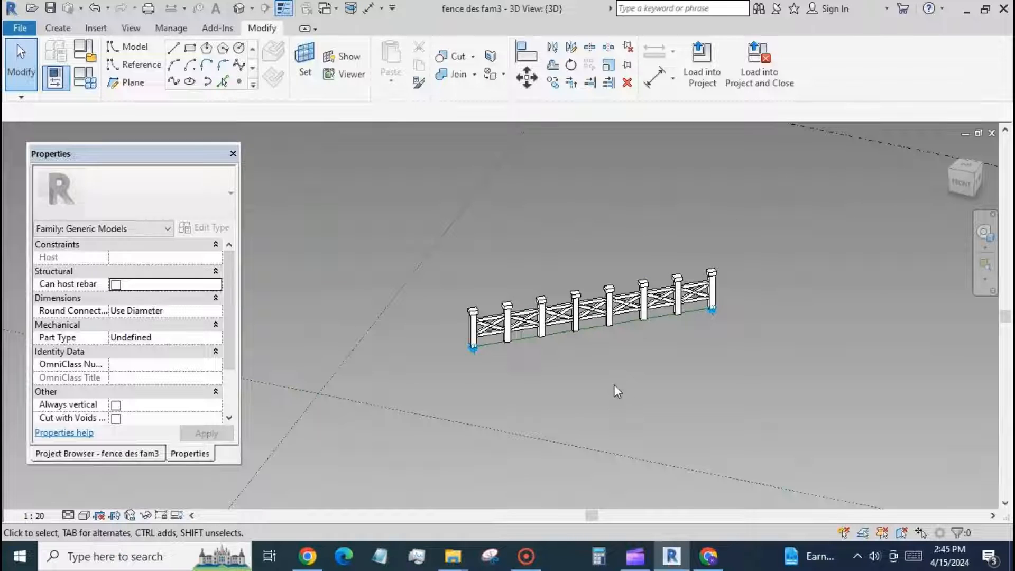
# Step: Set the family parameter n to 12 and apply it to the divided path
pyautogui.click(87, 79)
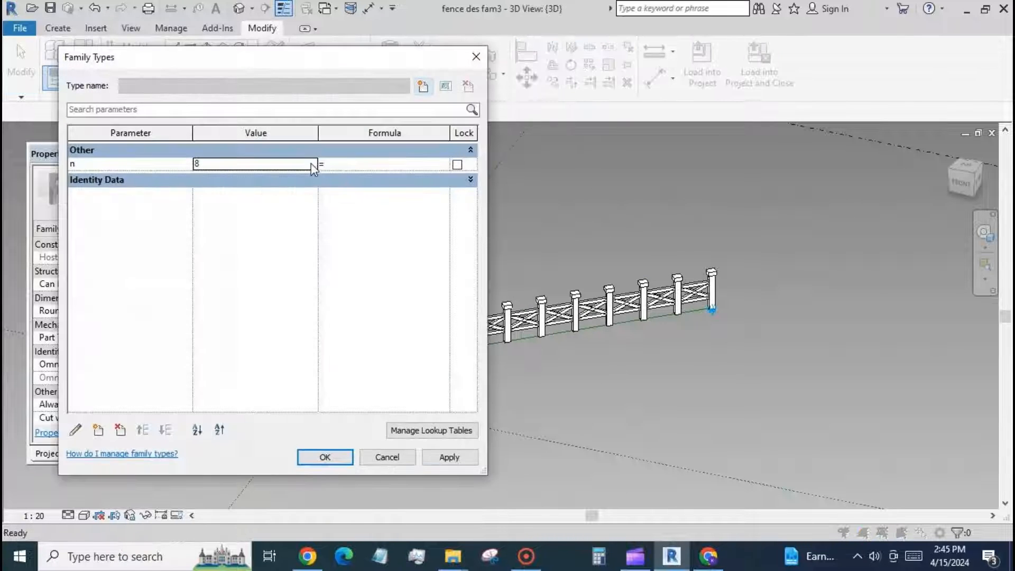
pyautogui.click(312, 162)
pyautogui.click(311, 162)
pyautogui.click(312, 163)
pyautogui.click(449, 457)
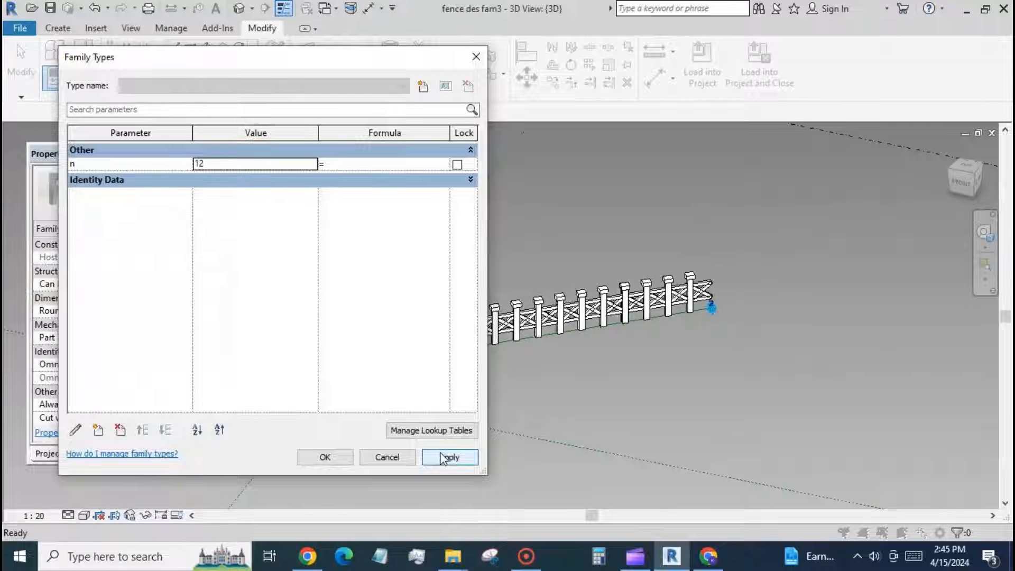
pyautogui.click(324, 457)
# Step: Place a fence des fam 2a post on the end node of the extended 12-node fence
pyautogui.scroll(3, 536, 326)
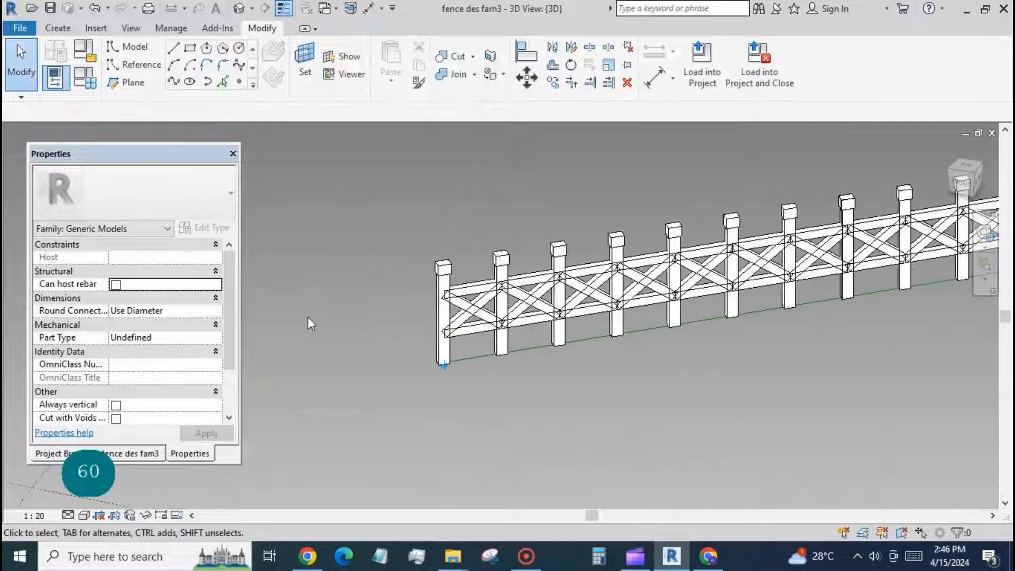
pyautogui.scroll(-2, 308, 316)
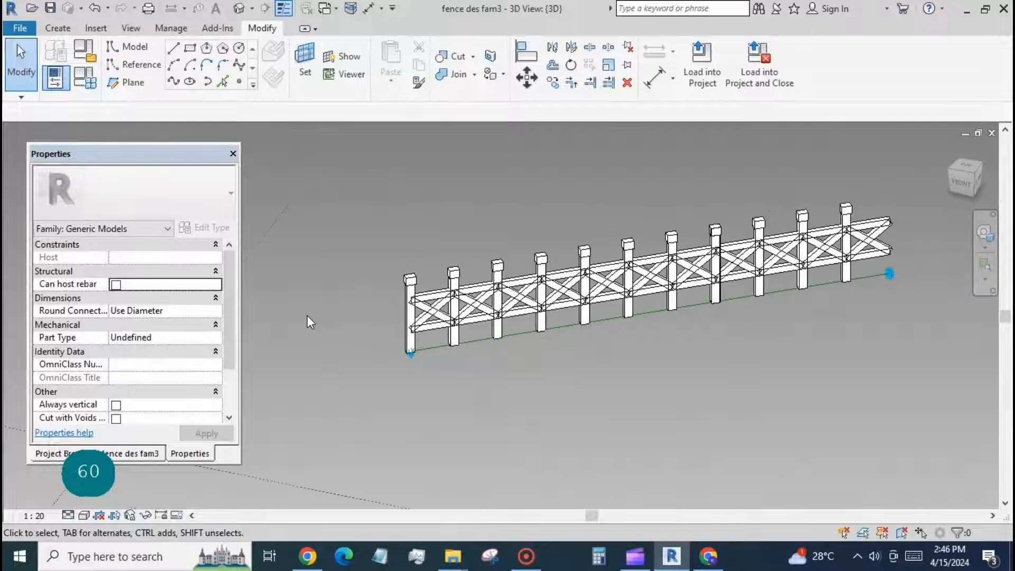
pyautogui.click(58, 28)
pyautogui.click(397, 66)
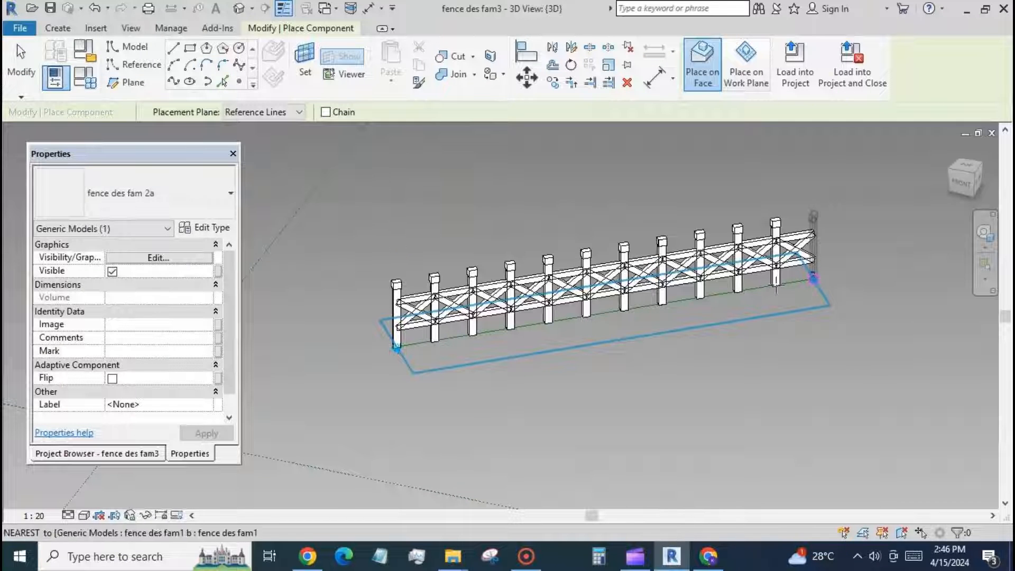
pyautogui.click(815, 278)
pyautogui.press('Escape')
pyautogui.press('Escape')
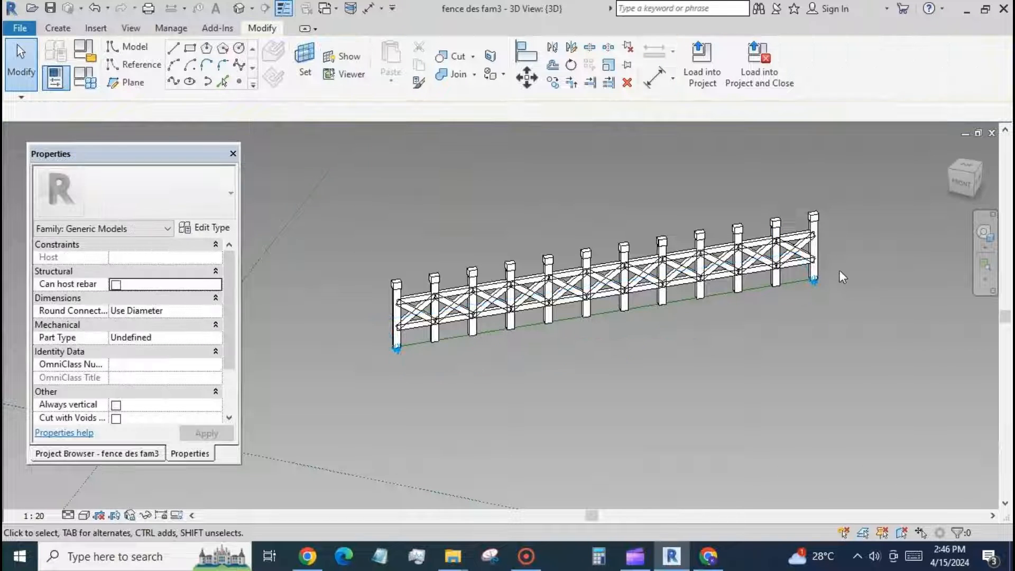
# Step: Use Join Geometry to merge the crossing diagonal braces and adjoining rails in the first fence panel
pyautogui.scroll(5, 389, 344)
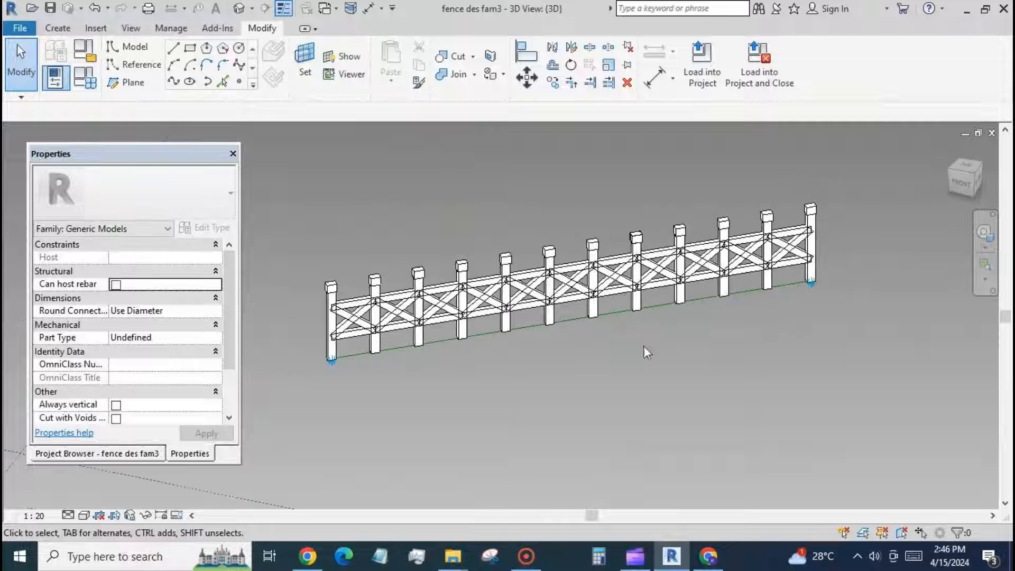
pyautogui.scroll(2, 389, 345)
pyautogui.click(396, 359)
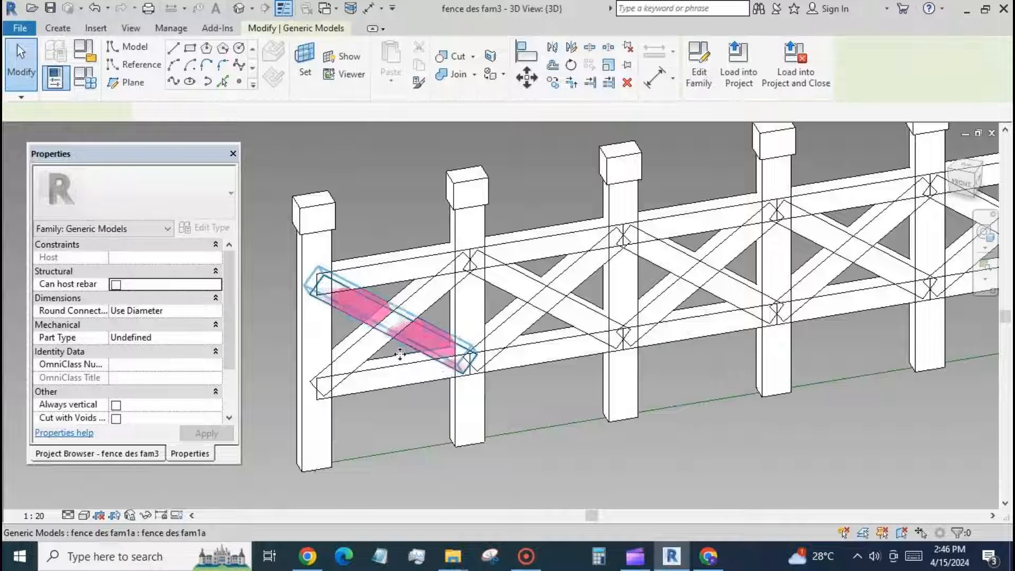
pyautogui.click(473, 74)
pyautogui.click(449, 91)
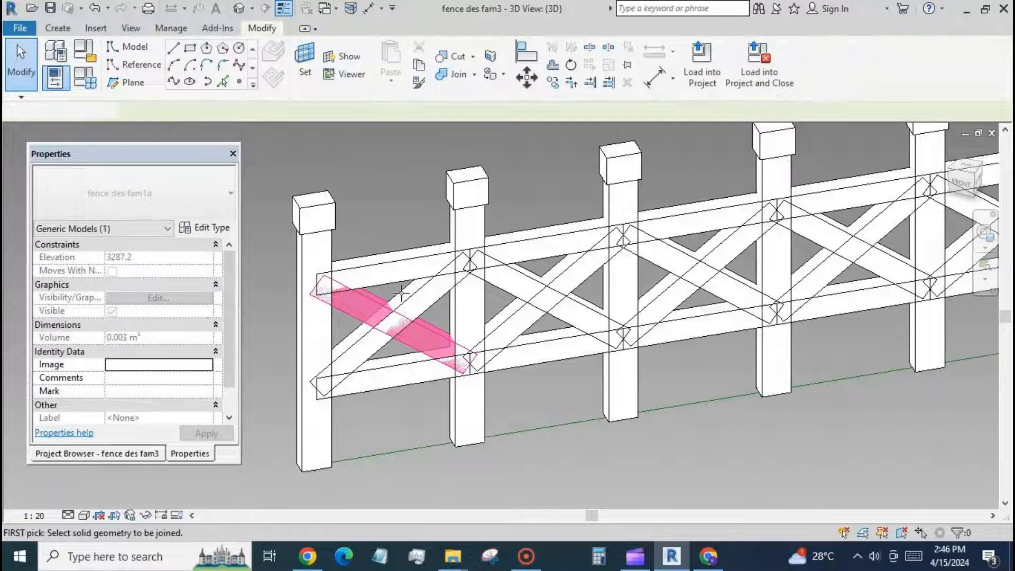
pyautogui.click(403, 310)
pyautogui.click(397, 282)
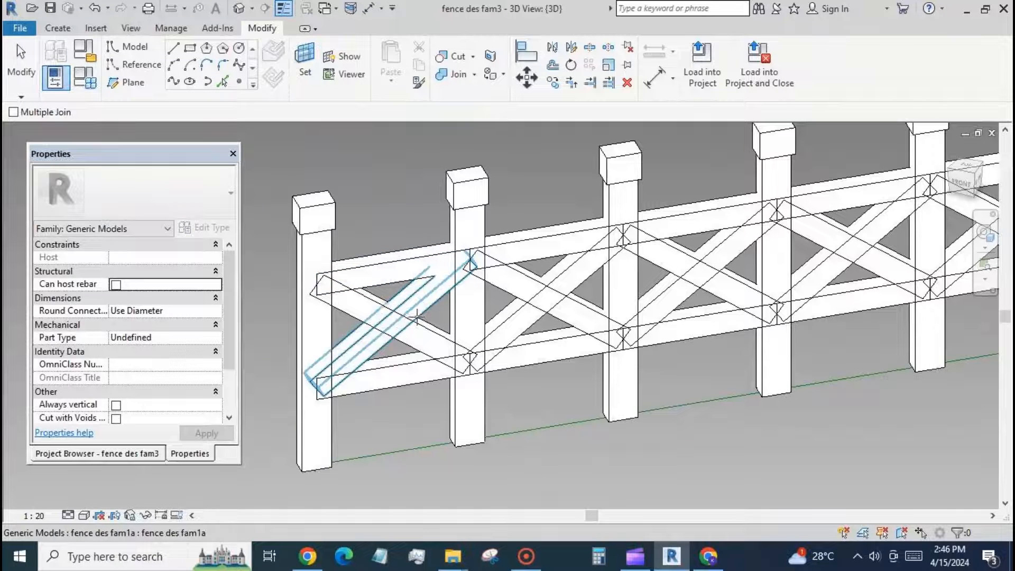
pyautogui.click(404, 328)
pyautogui.click(415, 349)
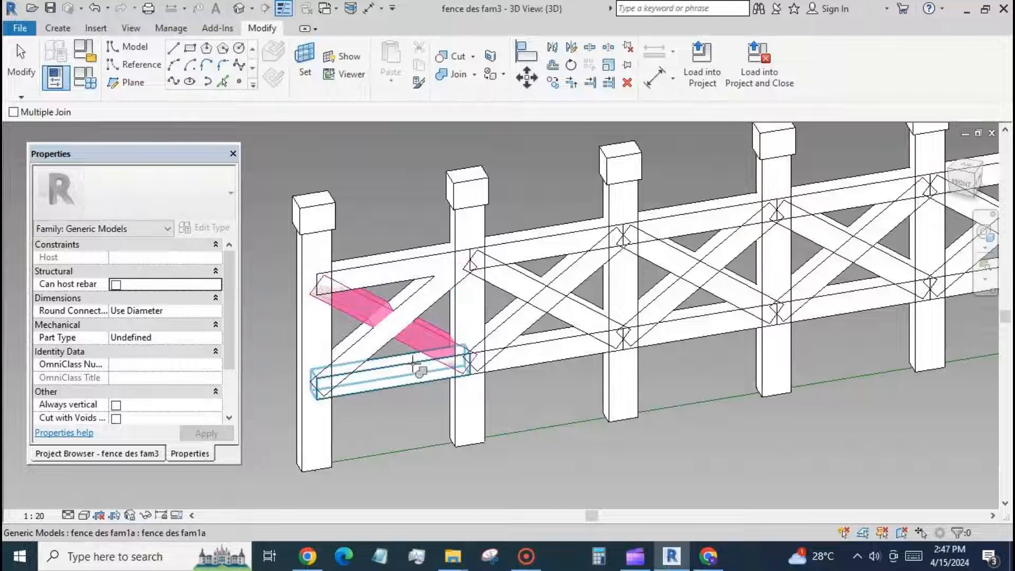
pyautogui.scroll(-2, 471, 372)
pyautogui.press('Escape')
pyautogui.scroll(-1, 472, 369)
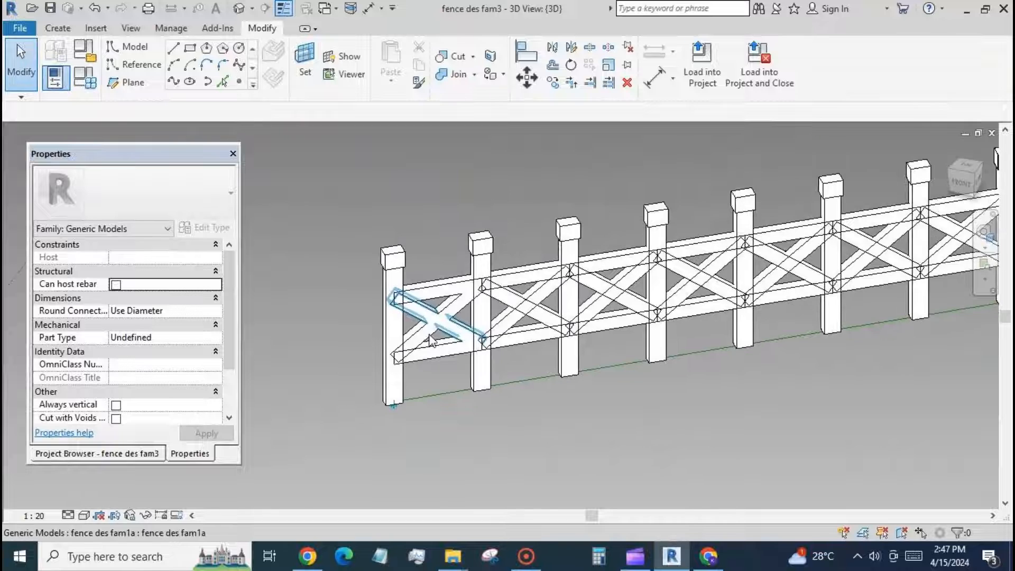
# Step: Set the brace type fence des fam1a's hd1 to 25 and hw1 to 20
pyautogui.click(418, 315)
pyautogui.click(208, 228)
pyautogui.write('20')
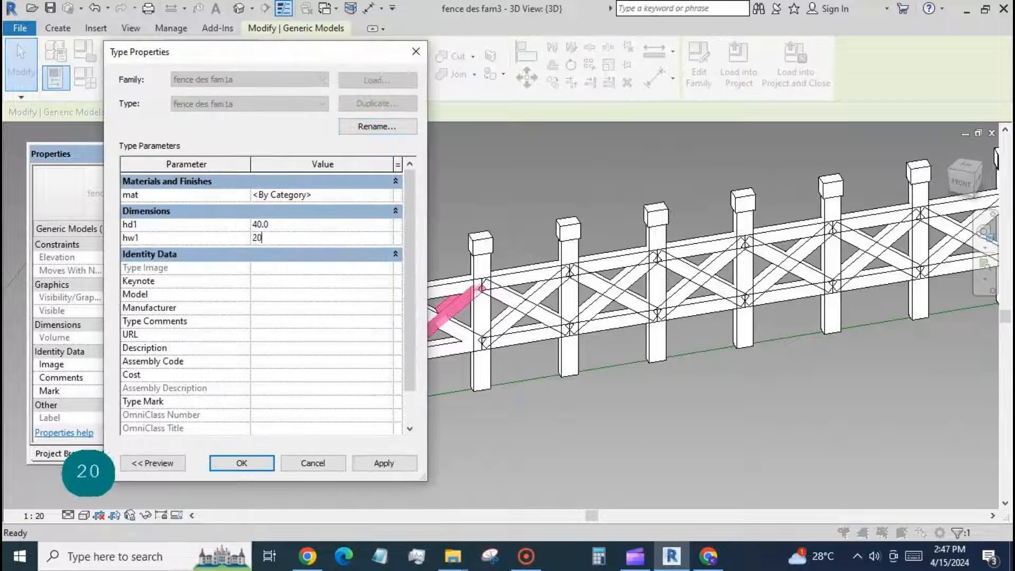
pyautogui.write('25')
pyautogui.click(385, 463)
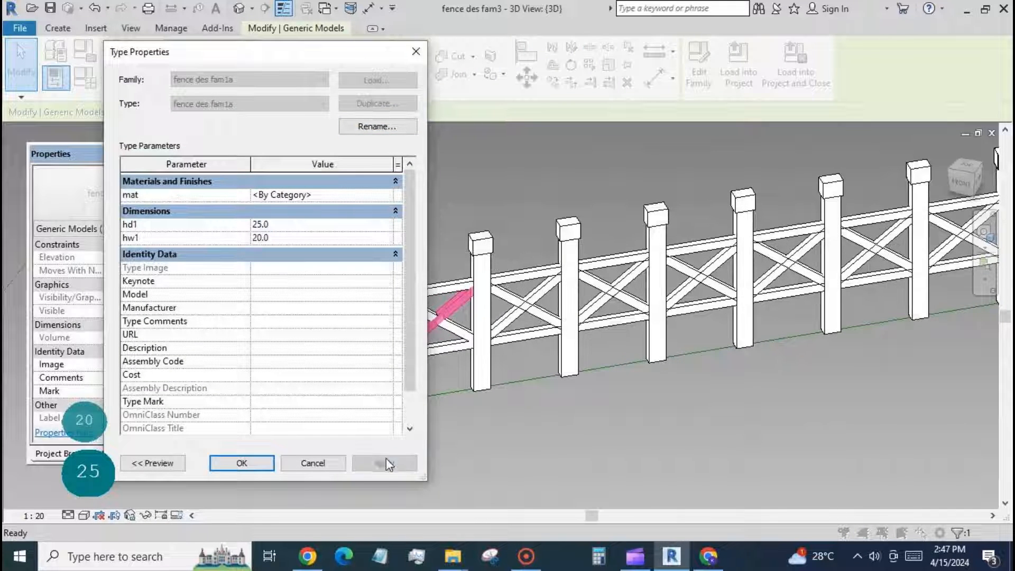
pyautogui.click(271, 462)
# Step: Join the first panel's diagonal braces to its upper and lower rails
pyautogui.scroll(2, 449, 361)
pyautogui.click(452, 75)
pyautogui.click(431, 285)
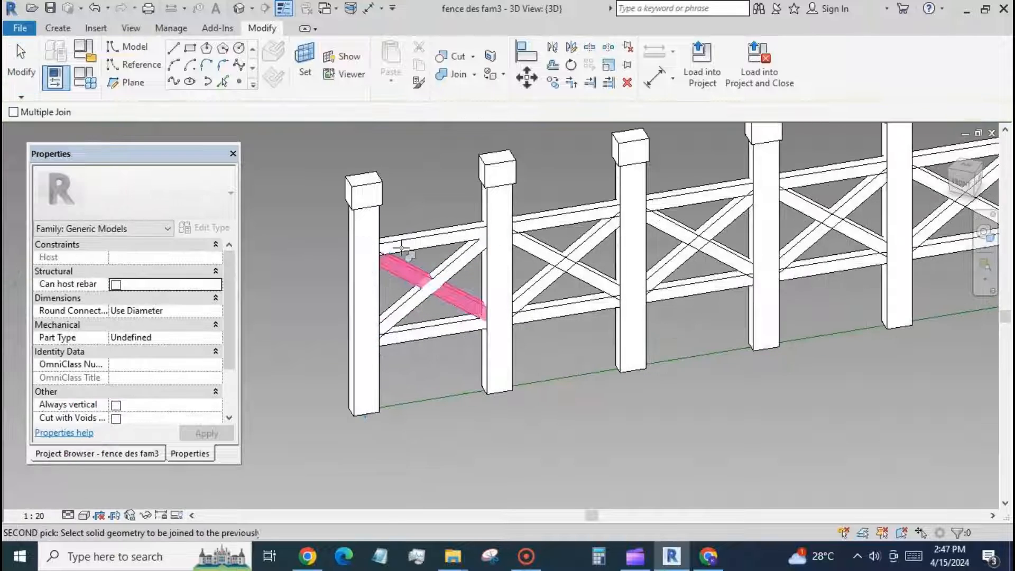
pyautogui.click(404, 239)
pyautogui.click(416, 333)
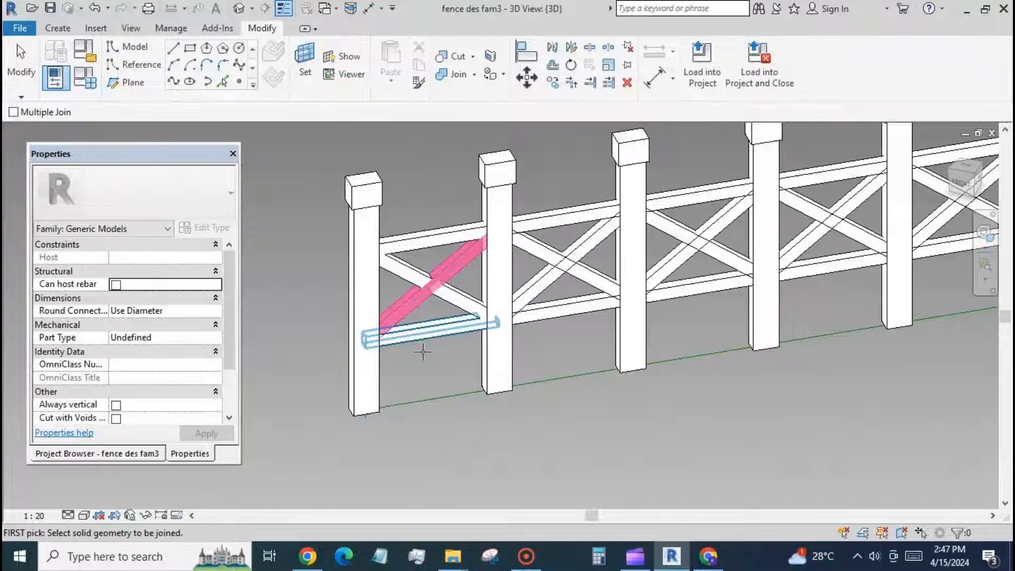
pyautogui.click(420, 350)
# Step: Join the second panel's diagonal braces to each other and to the adjoining rails
pyautogui.click(531, 290)
pyautogui.click(509, 336)
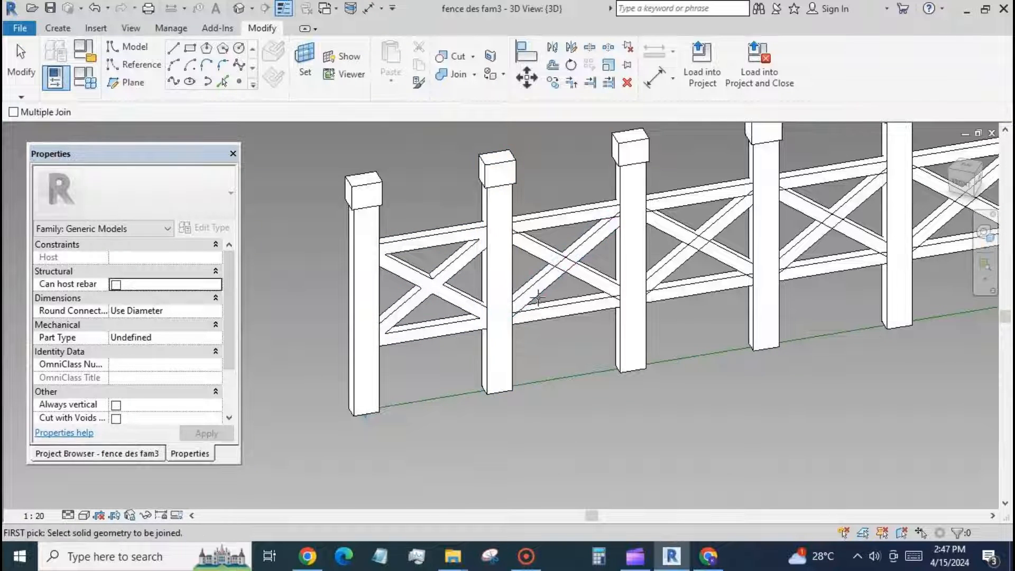
pyautogui.click(540, 294)
pyautogui.click(547, 317)
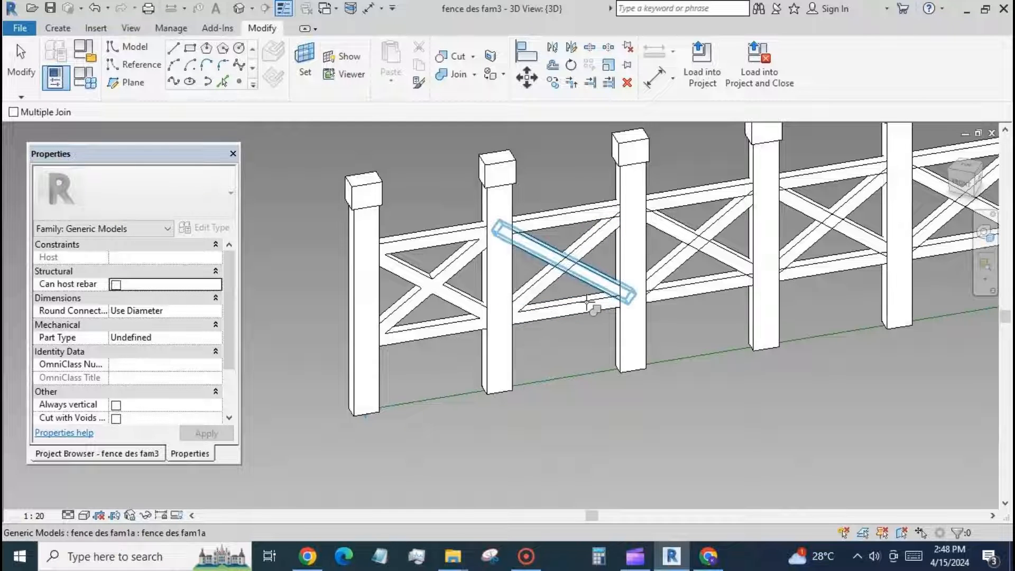
pyautogui.click(560, 271)
pyautogui.click(579, 311)
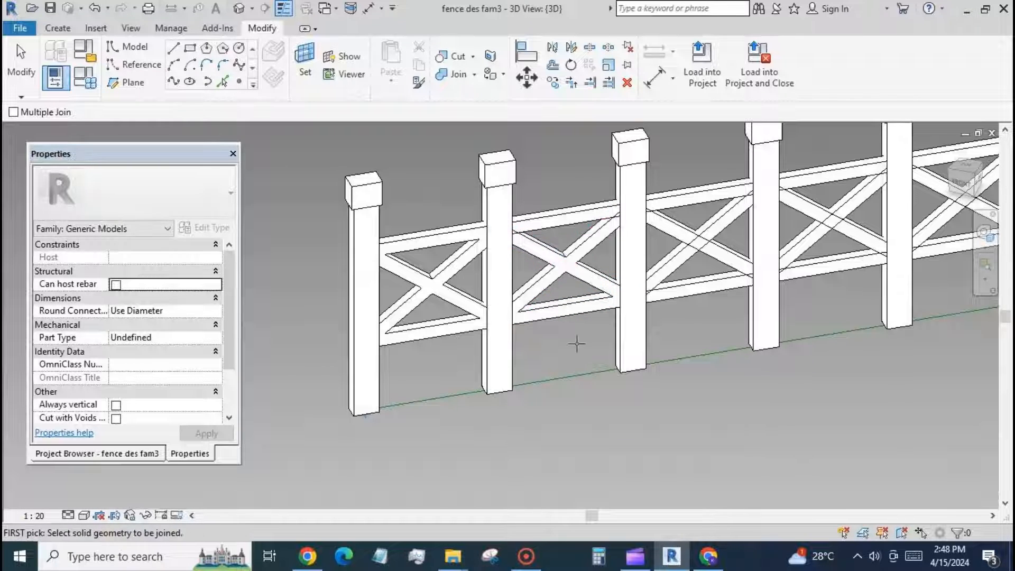